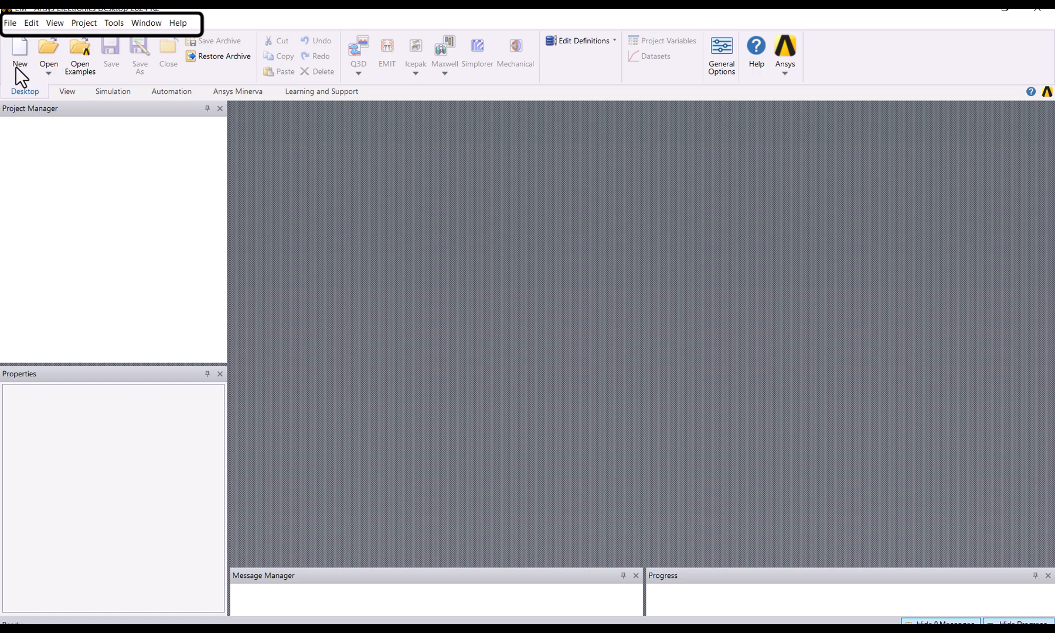
pyautogui.click(180, 23)
pyautogui.moveTo(147, 23)
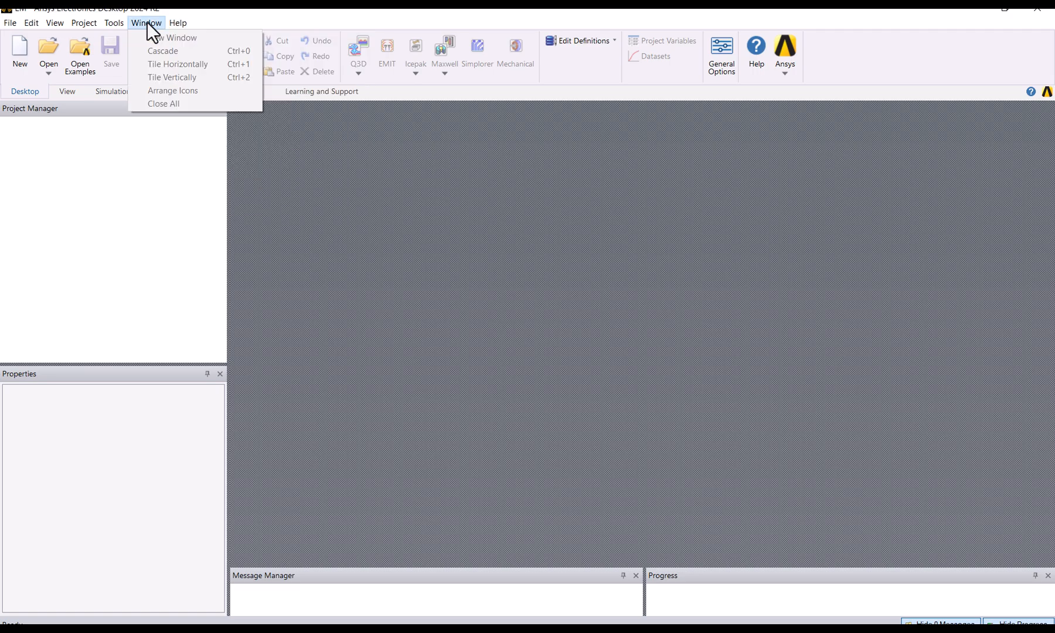
pyautogui.moveTo(112, 22)
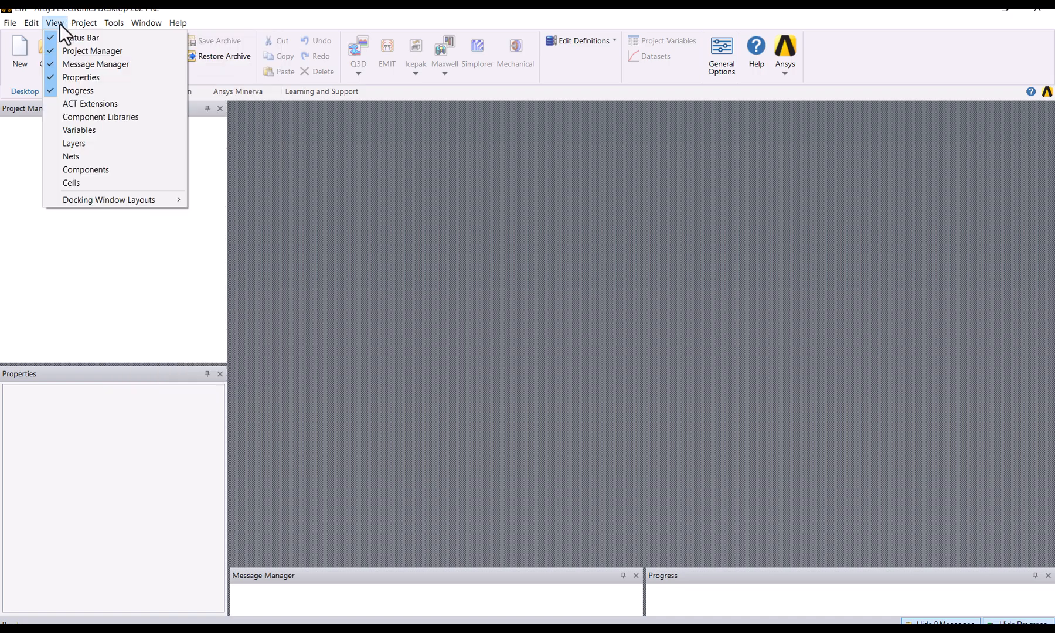
pyautogui.moveTo(31, 23)
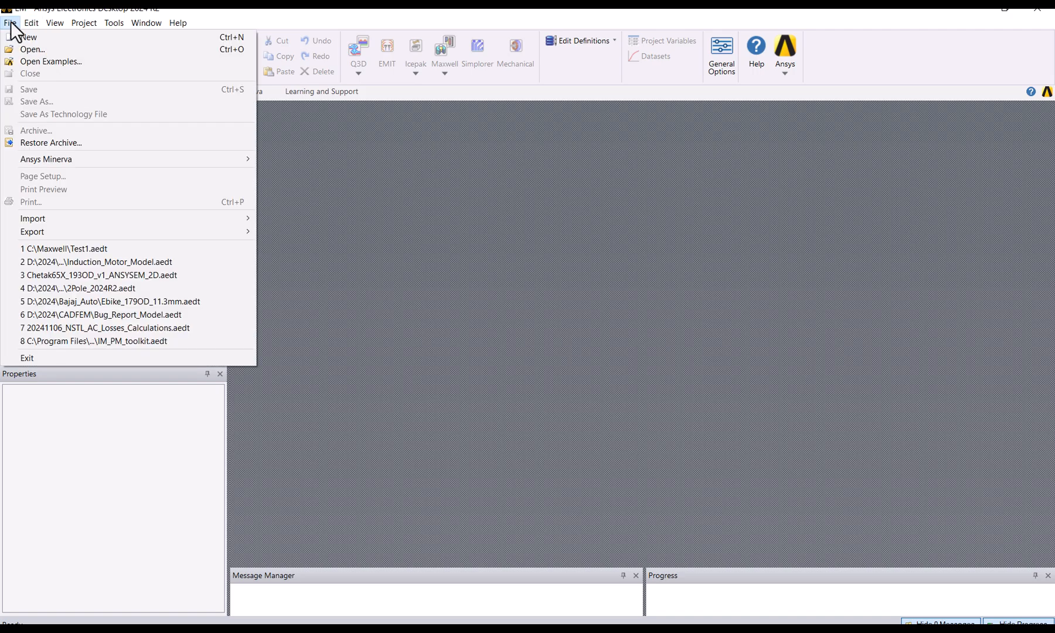
pyautogui.click(476, 196)
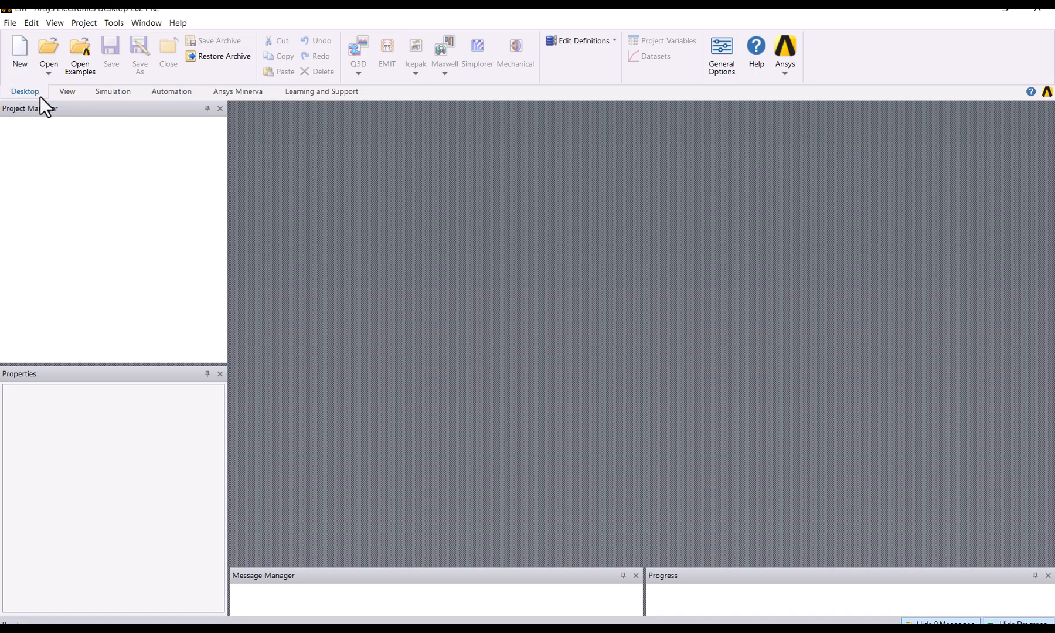
pyautogui.click(97, 95)
pyautogui.click(149, 96)
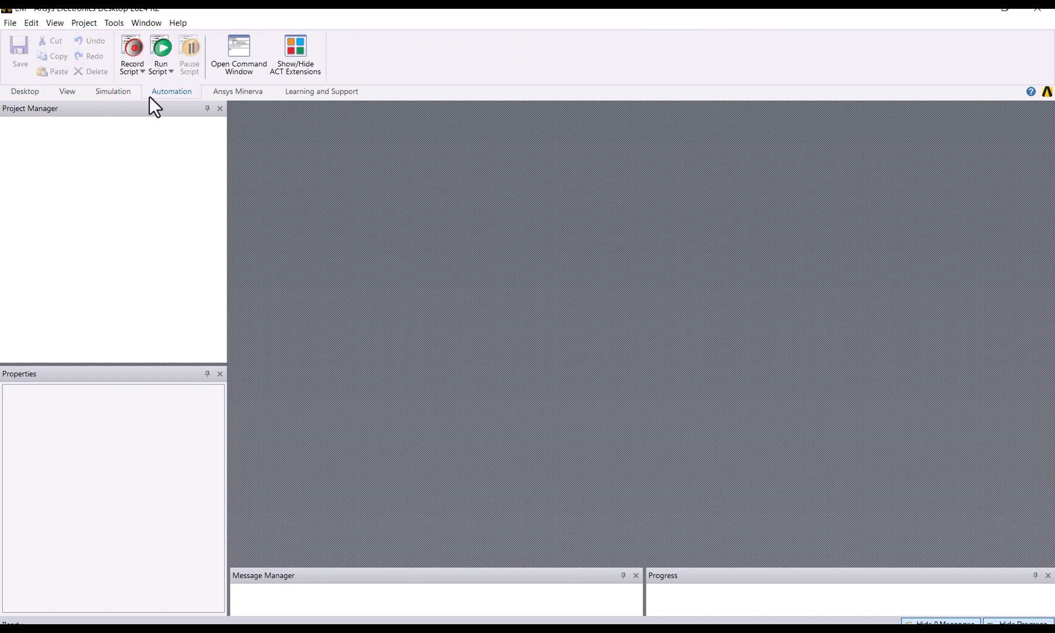
# Create a new project and save it as Test1 in the Maxwell folder.
pyautogui.click(31, 95)
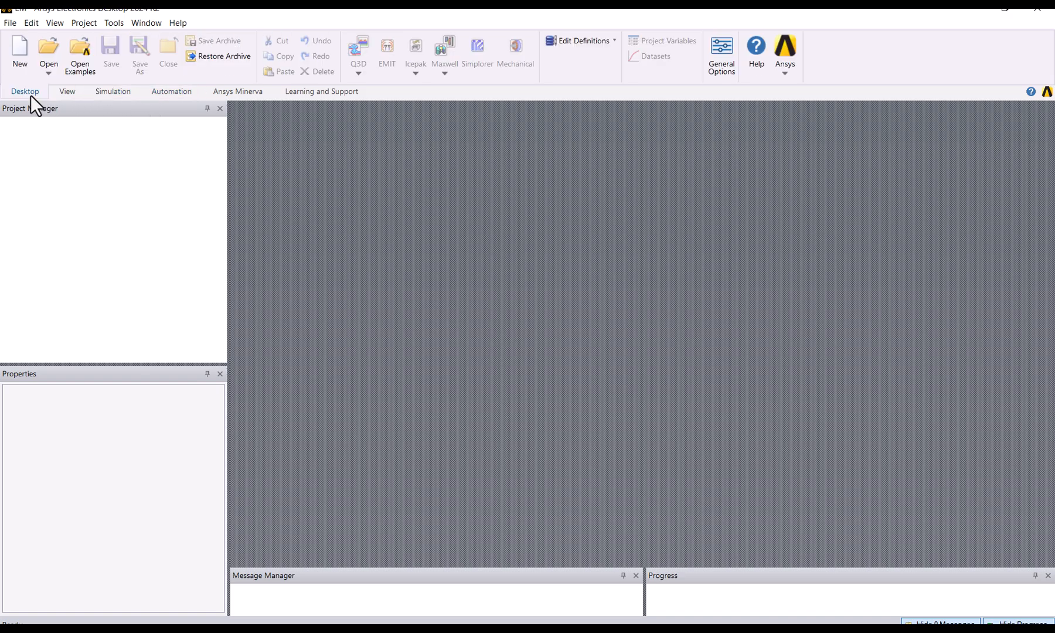
pyautogui.click(20, 60)
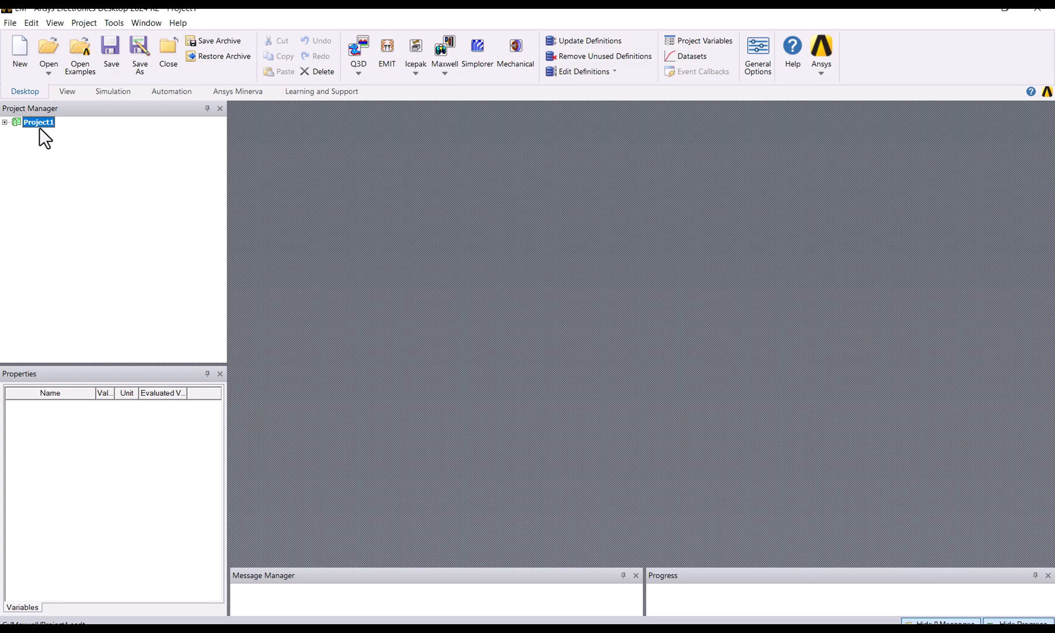
pyautogui.click(110, 61)
pyautogui.write('Test1')
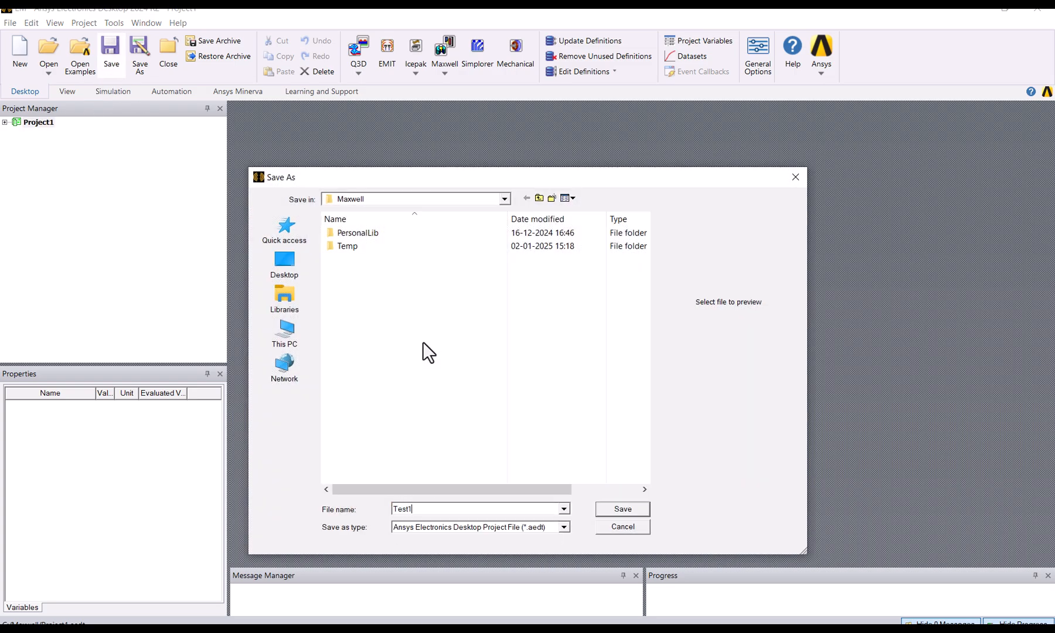
pyautogui.press('Return')
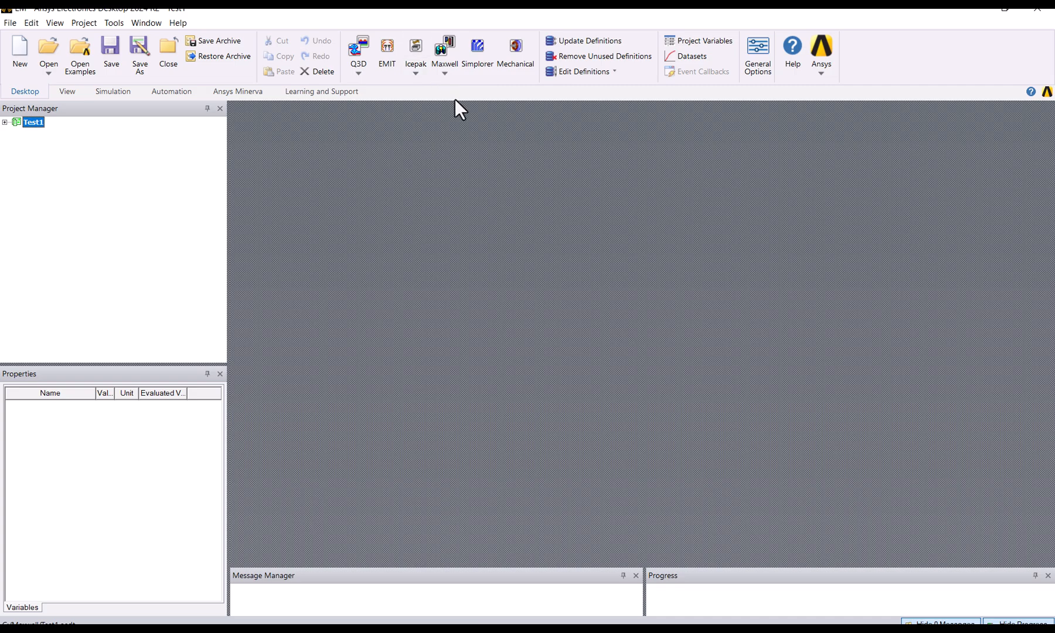
# Insert a Maxwell 2D design into the Test1 project and make the Message Manager and Progress area taller.
pyautogui.click(444, 71)
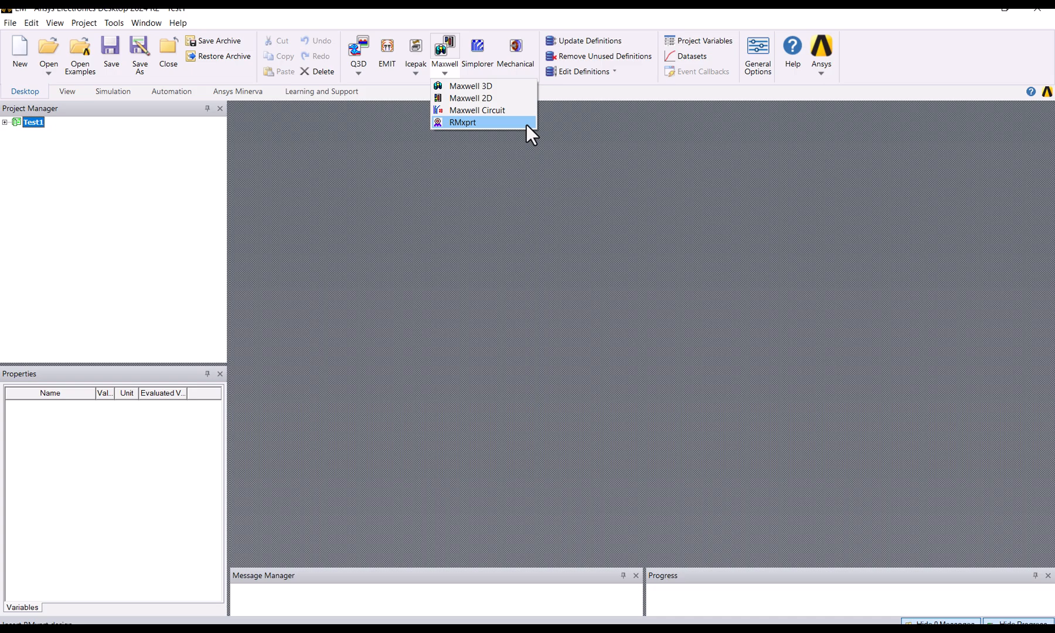
pyautogui.click(489, 98)
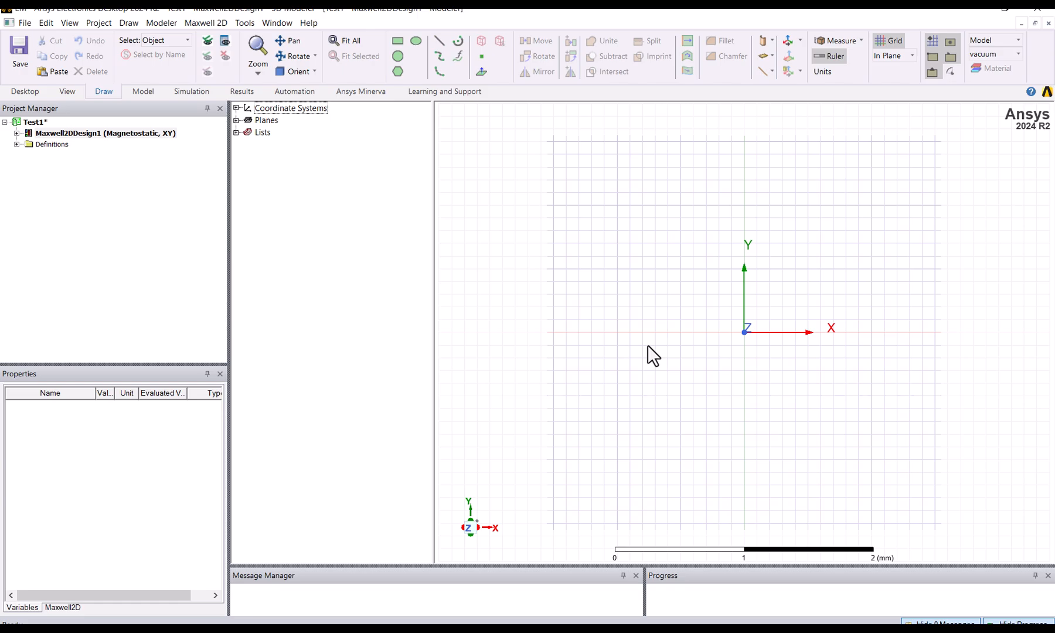
pyautogui.moveTo(570, 566); pyautogui.dragTo(570, 535)
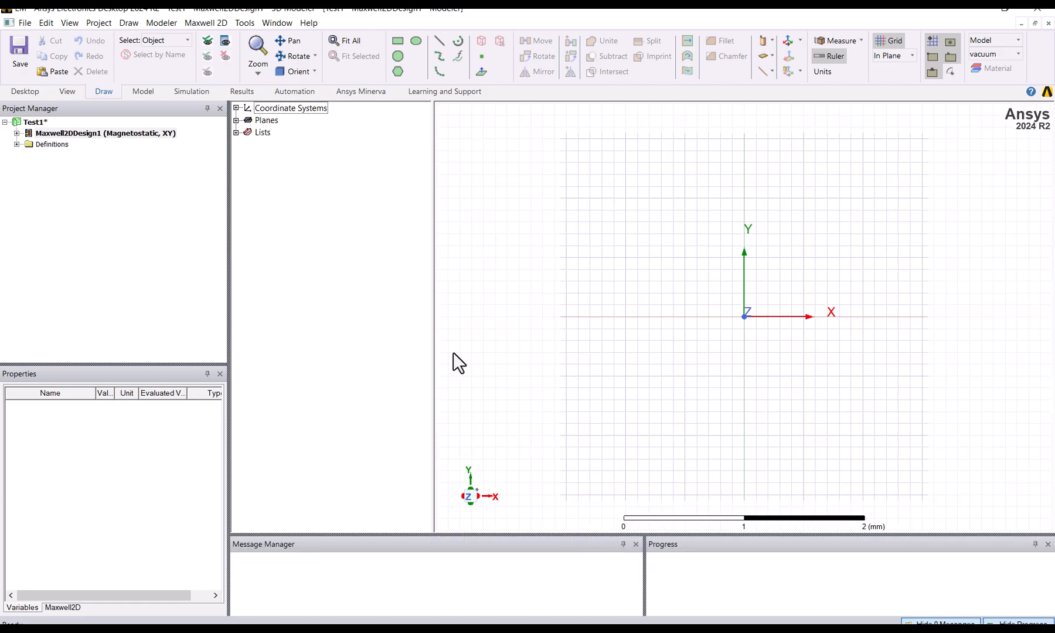
# Create a second project alongside Test1 and save it as Test2 in the Maxwell folder.
pyautogui.click(42, 134)
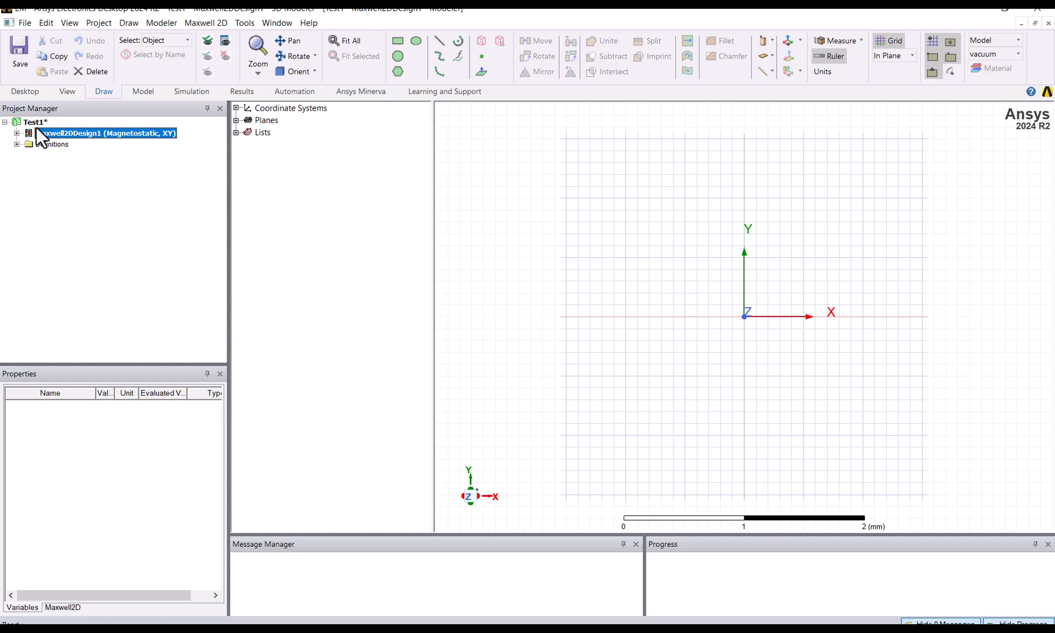
pyautogui.click(34, 122)
pyautogui.click(23, 94)
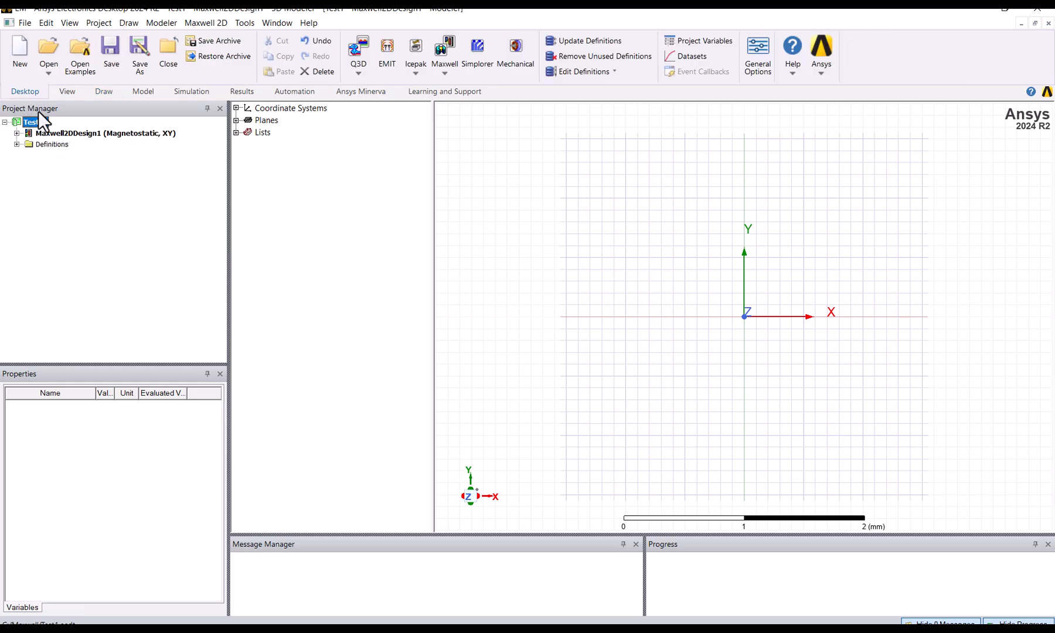
pyautogui.click(16, 59)
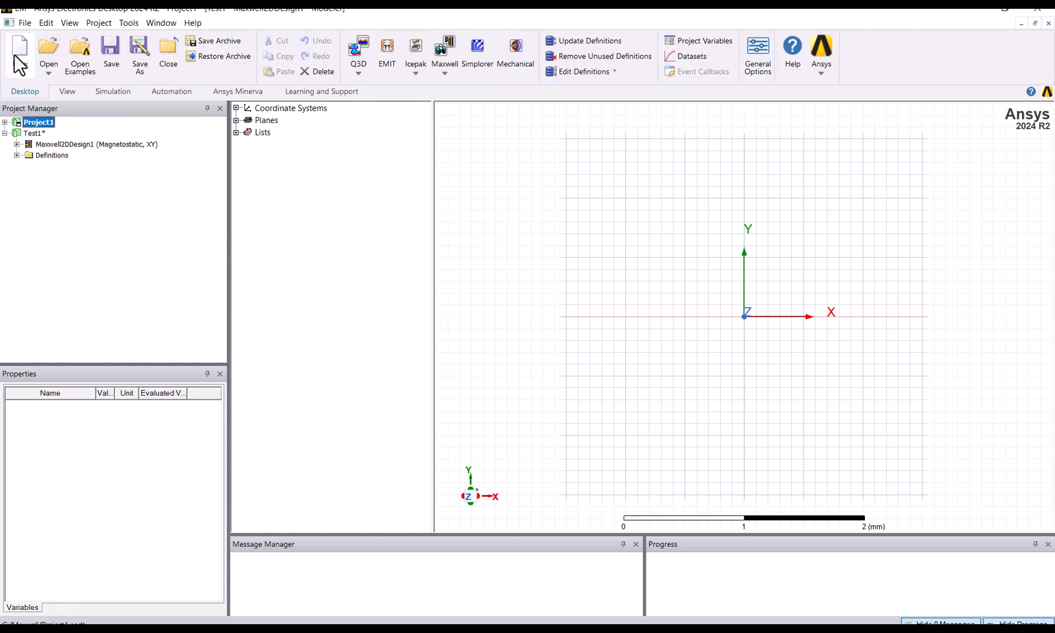
pyautogui.click(5, 122)
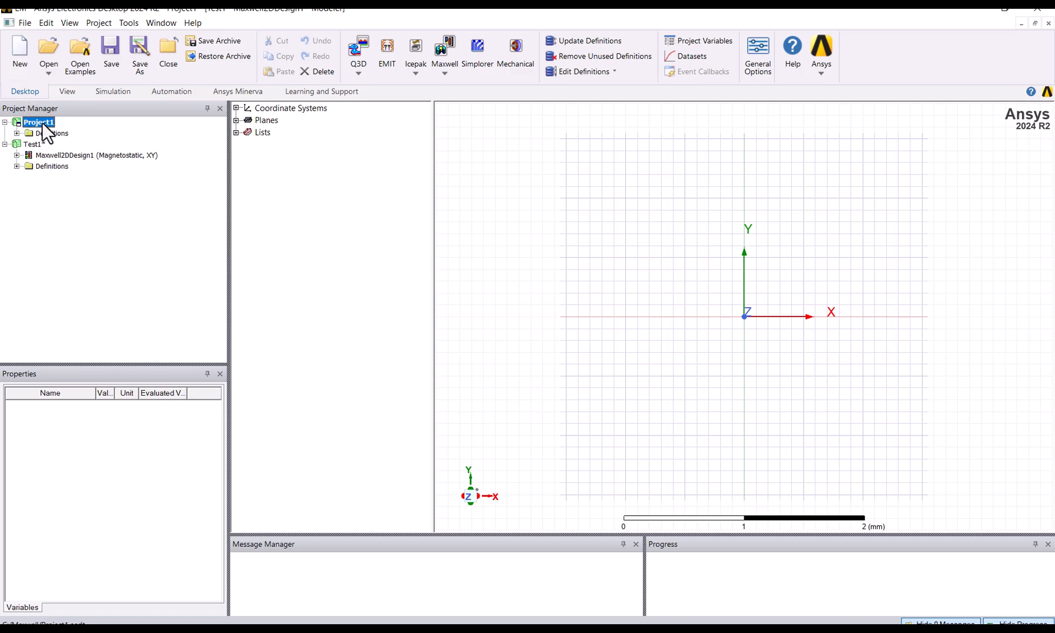
pyautogui.click(110, 62)
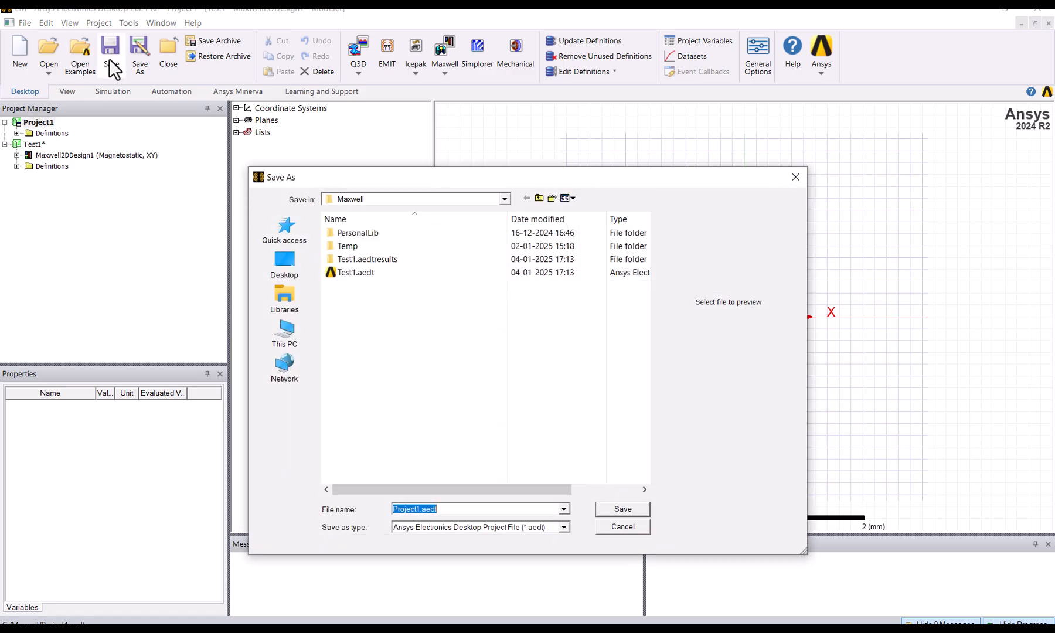
pyautogui.write('Pr')
pyautogui.press('BackSpace')
pyautogui.press('BackSpace')
pyautogui.write('Test2')
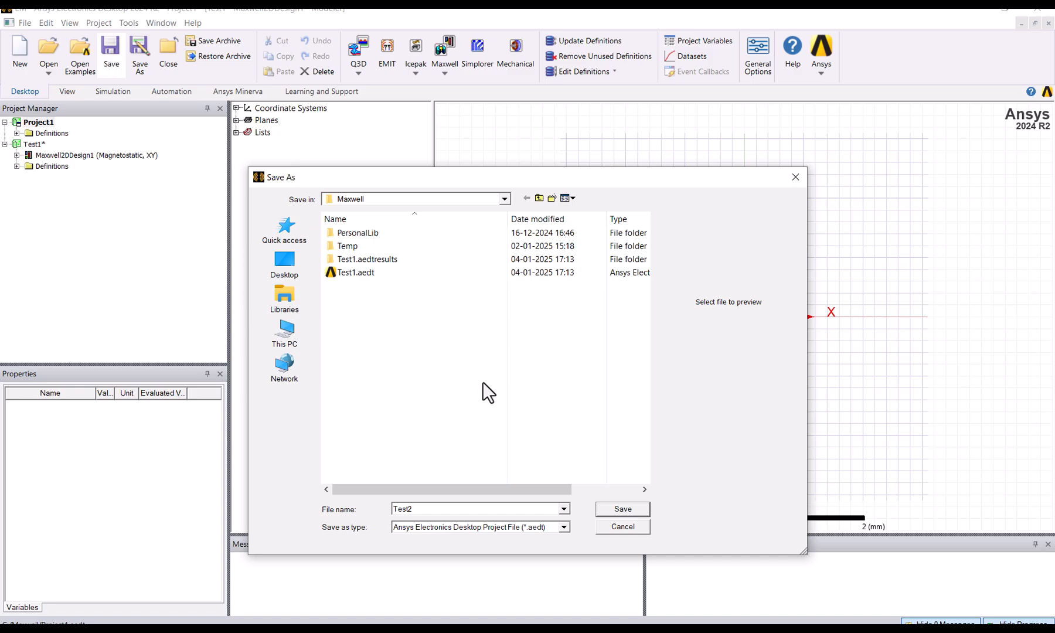
pyautogui.click(620, 510)
# Insert a Maxwell 3D design into the Test2 project.
pyautogui.click(13, 155)
pyautogui.click(445, 73)
pyautogui.click(457, 82)
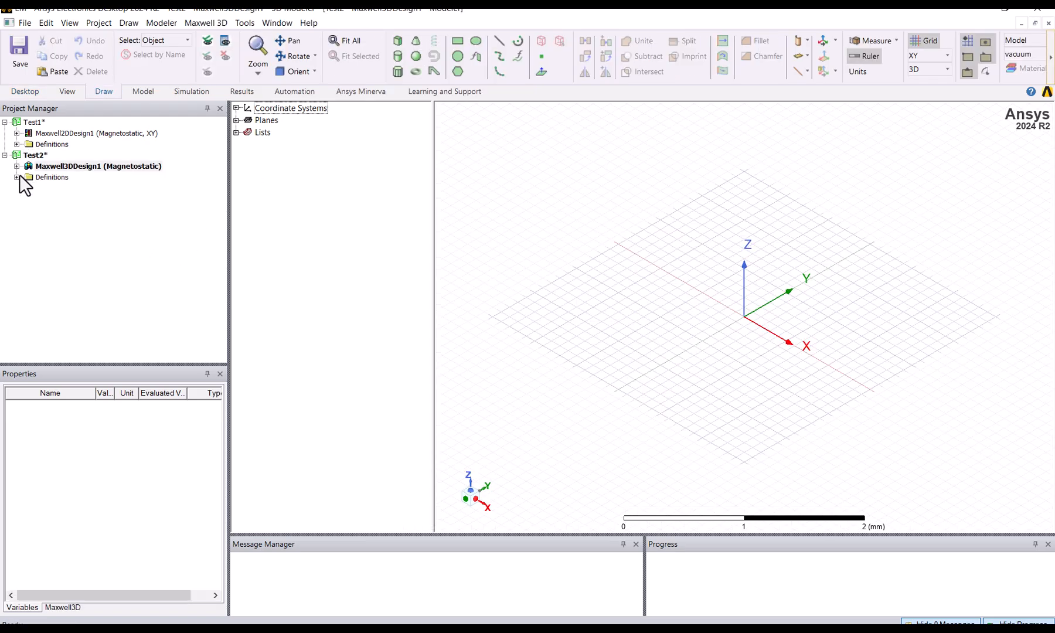
# Switch between the 2D design of Test1 and the 3D design of Test2 to compare their modeler windows.
pyautogui.click(32, 123)
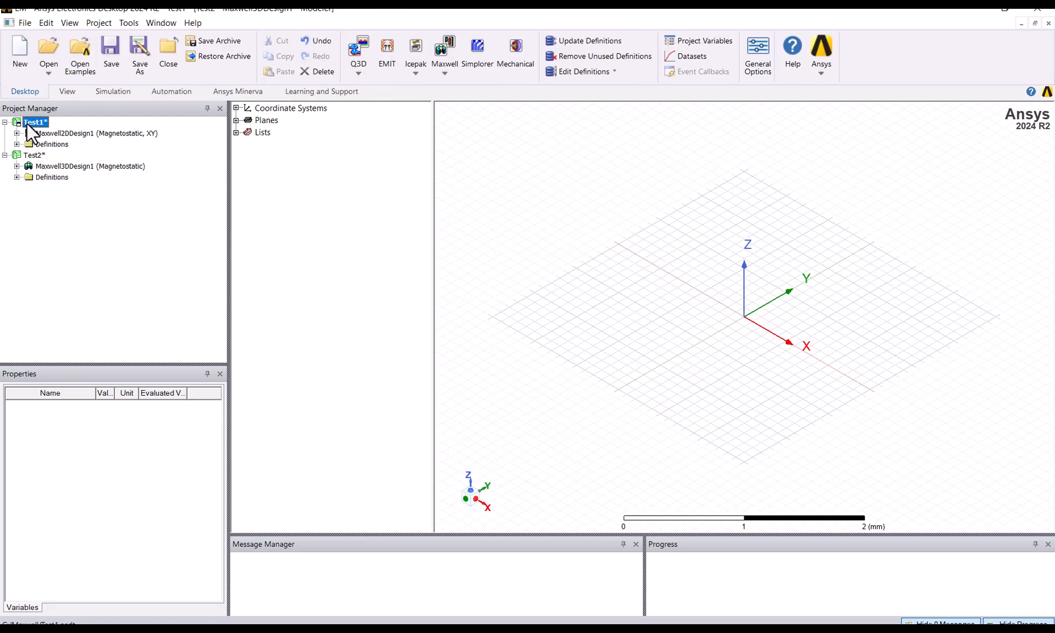
pyautogui.click(35, 156)
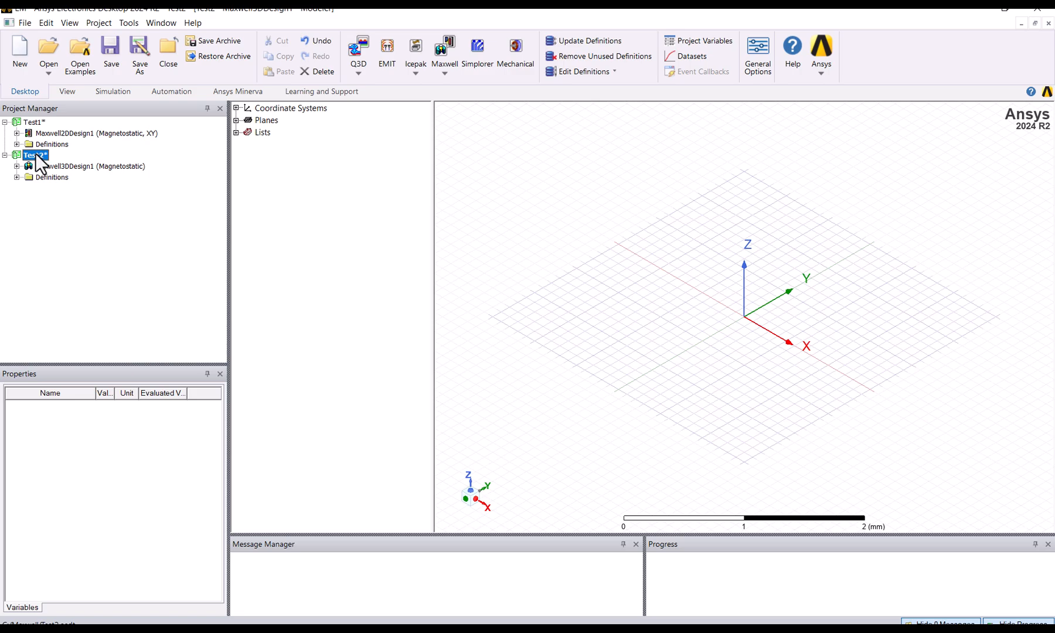
pyautogui.click(35, 123)
pyautogui.doubleClick(34, 135)
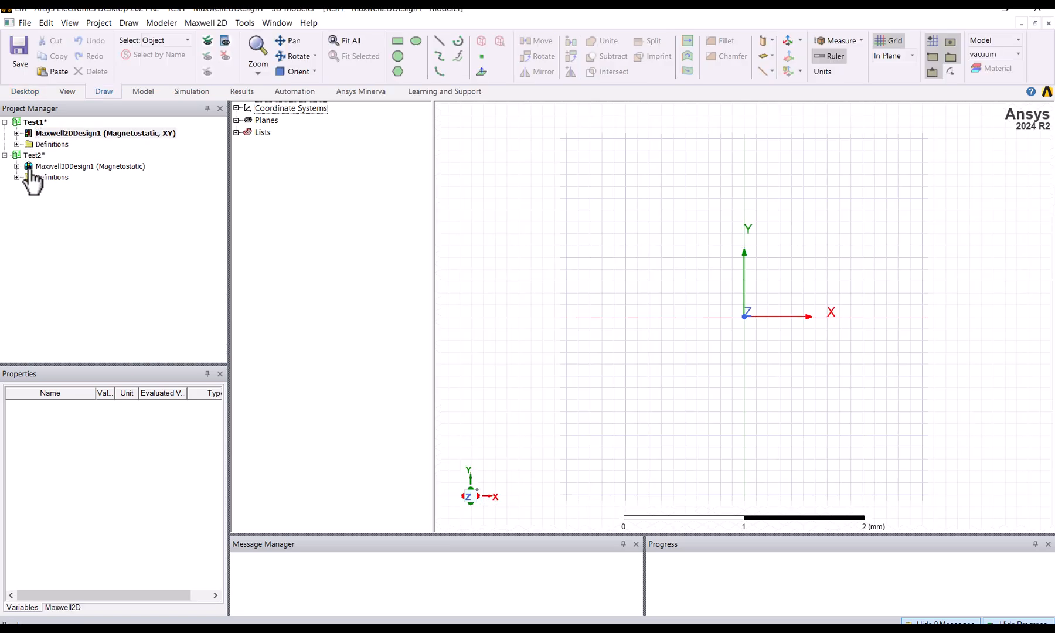
pyautogui.doubleClick(30, 168)
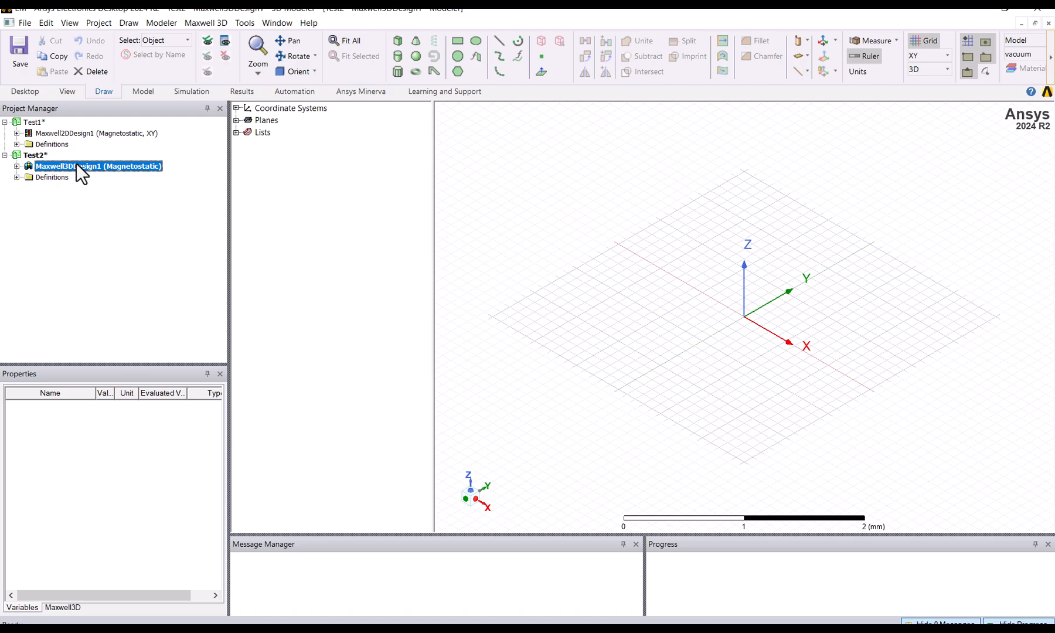
# Activate the Test1 project's 2D design and add a Maxwell 3D design and a second Maxwell 2D design to that project.
pyautogui.doubleClick(34, 136)
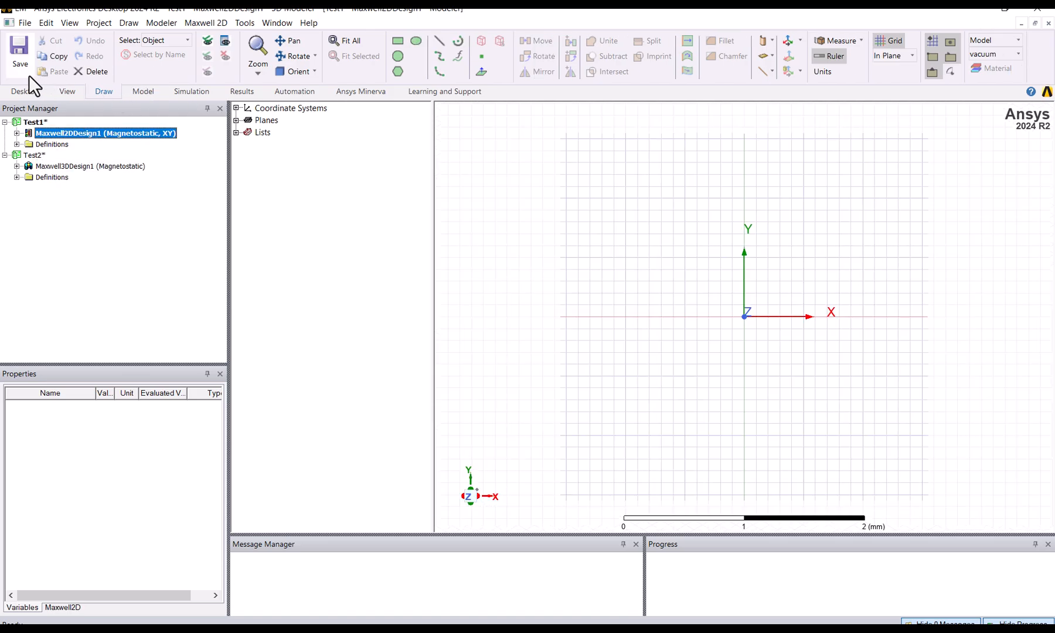
pyautogui.click(26, 90)
pyautogui.click(451, 72)
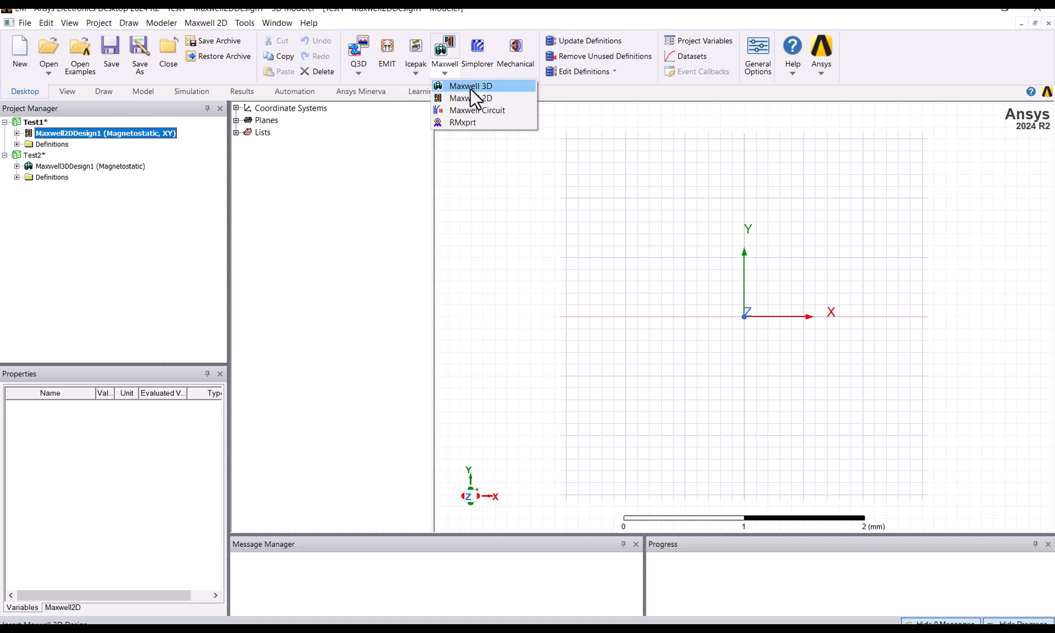
pyautogui.click(470, 88)
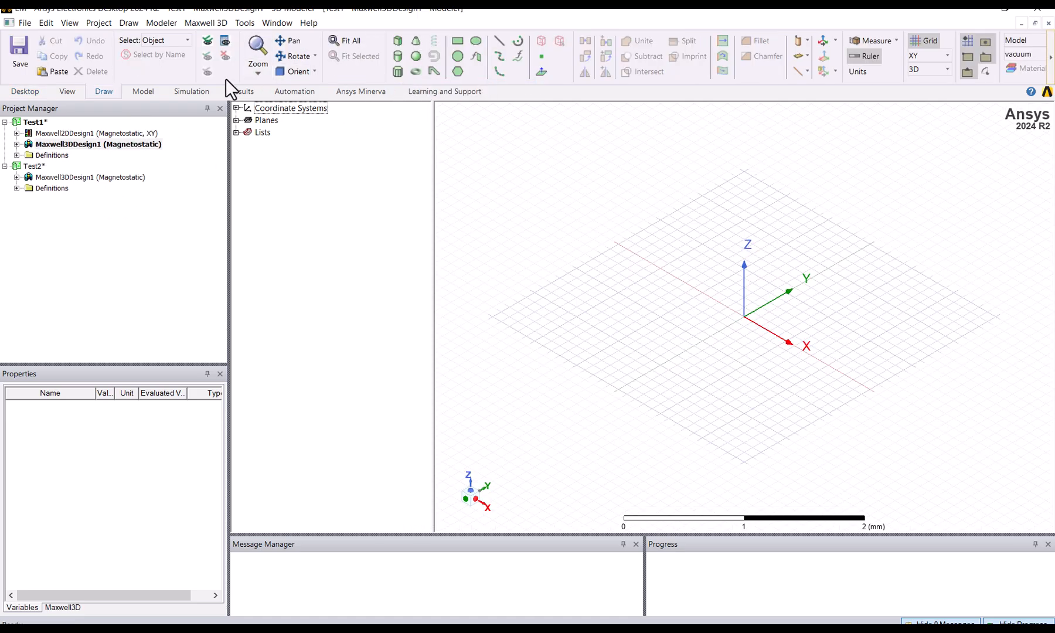
pyautogui.click(25, 91)
pyautogui.click(437, 73)
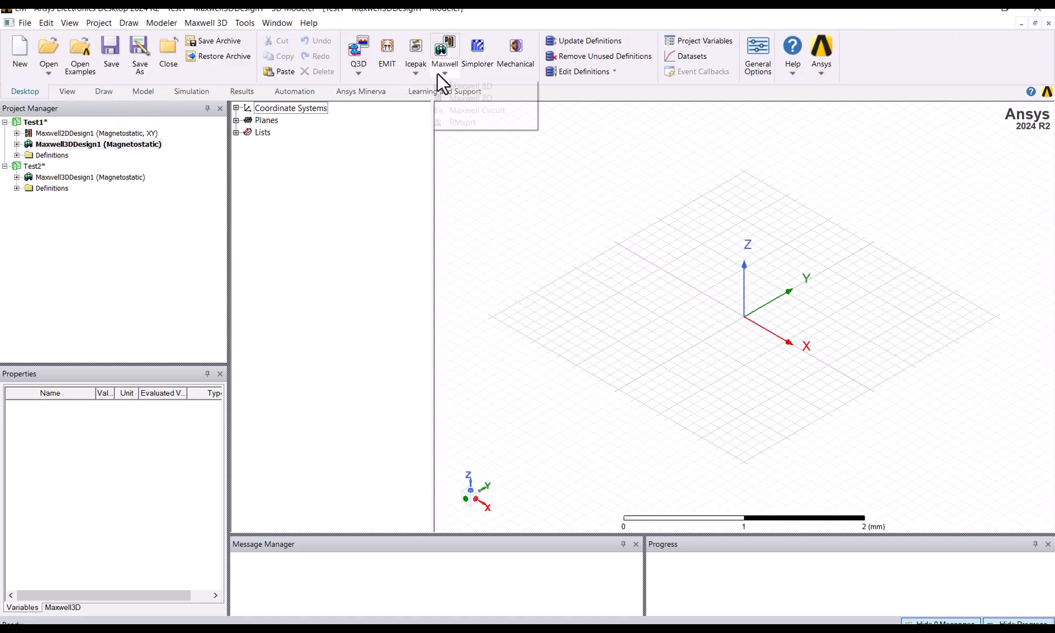
pyautogui.click(476, 95)
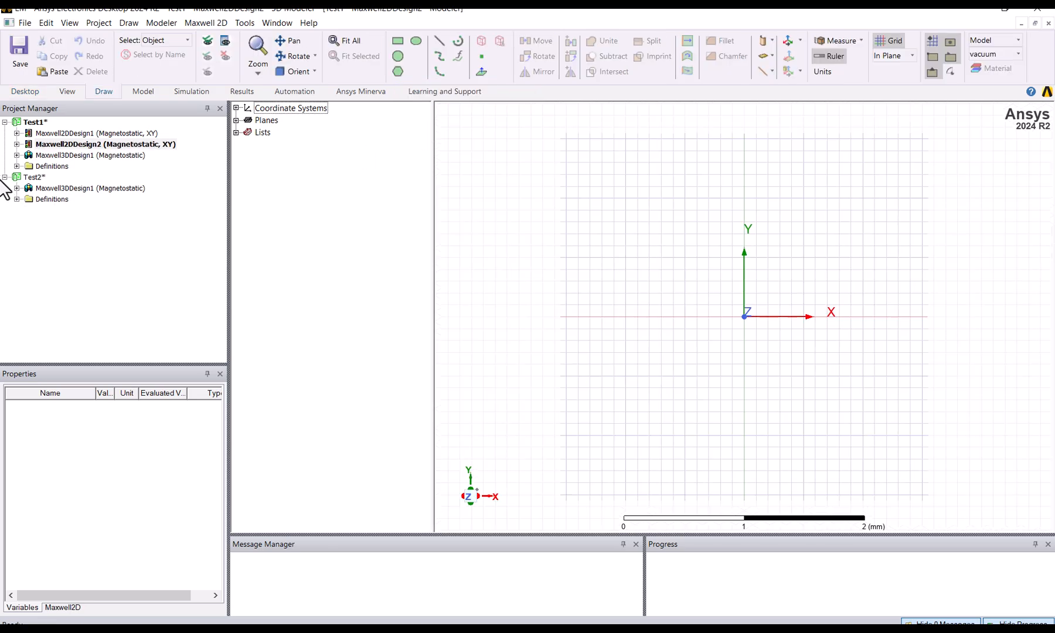
# Open the 2D and 3D designs within the Test1 project in turn to view their modeler windows.
pyautogui.click(36, 145)
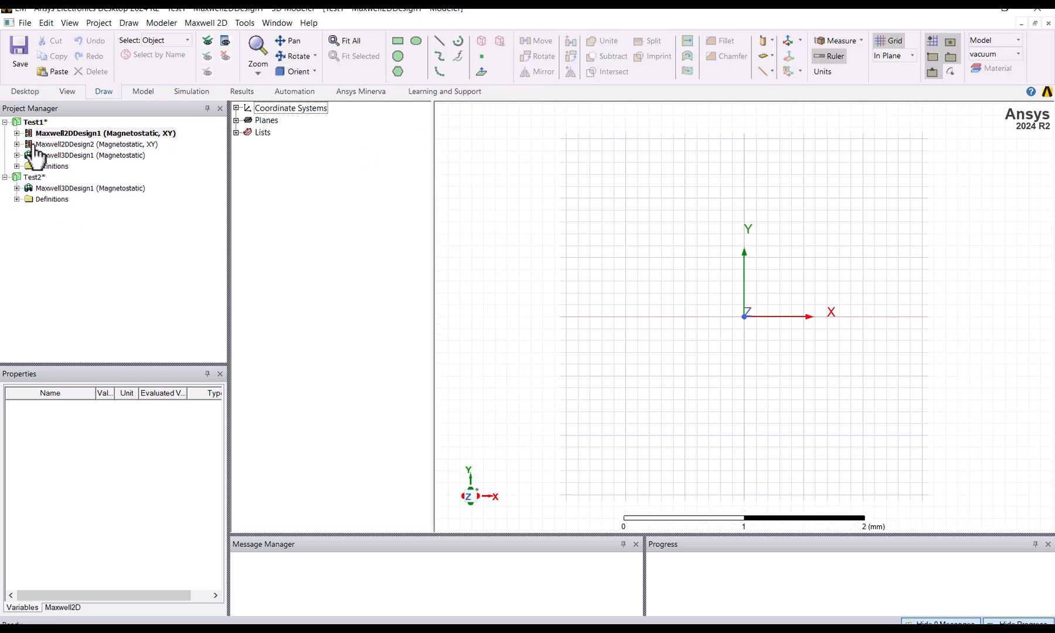
pyautogui.doubleClick(35, 155)
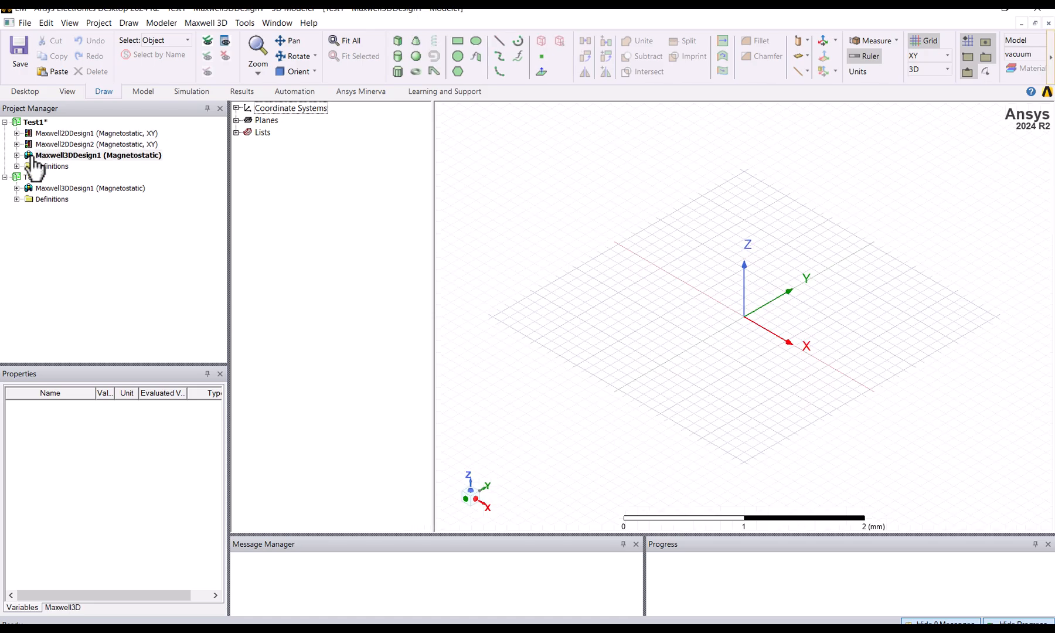
pyautogui.click(30, 124)
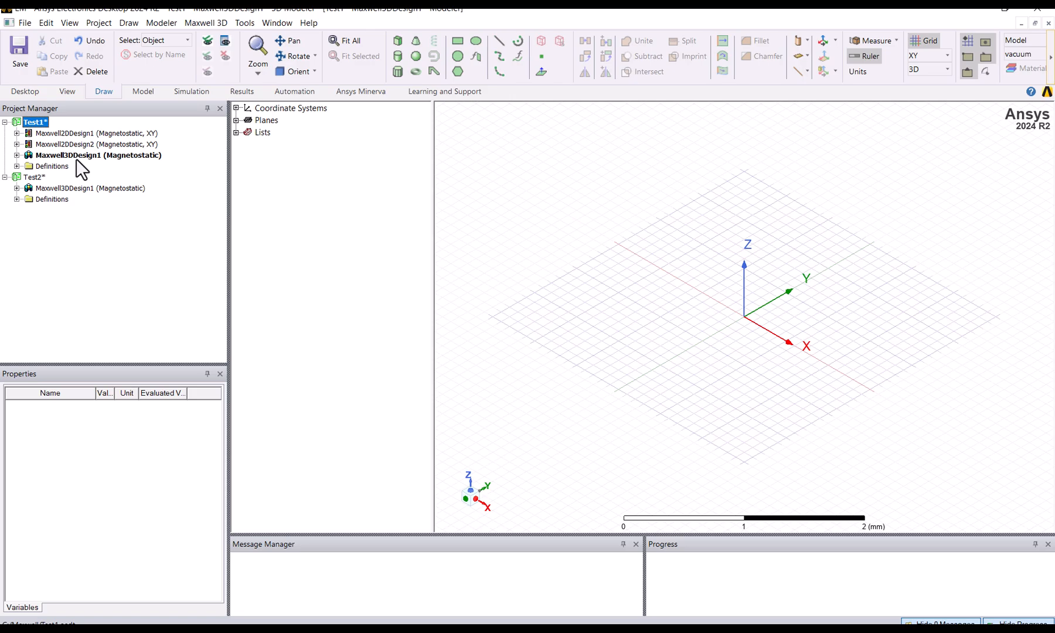
pyautogui.click(135, 156)
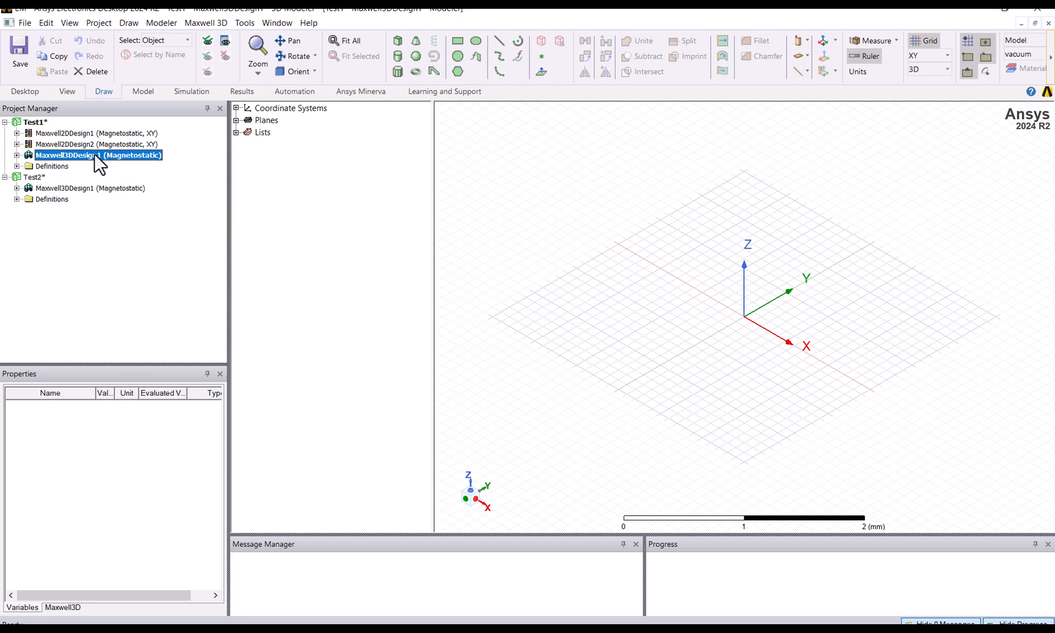
# Activate the first Maxwell 2D design in Test1 and expand its project tree branch.
pyautogui.click(33, 134)
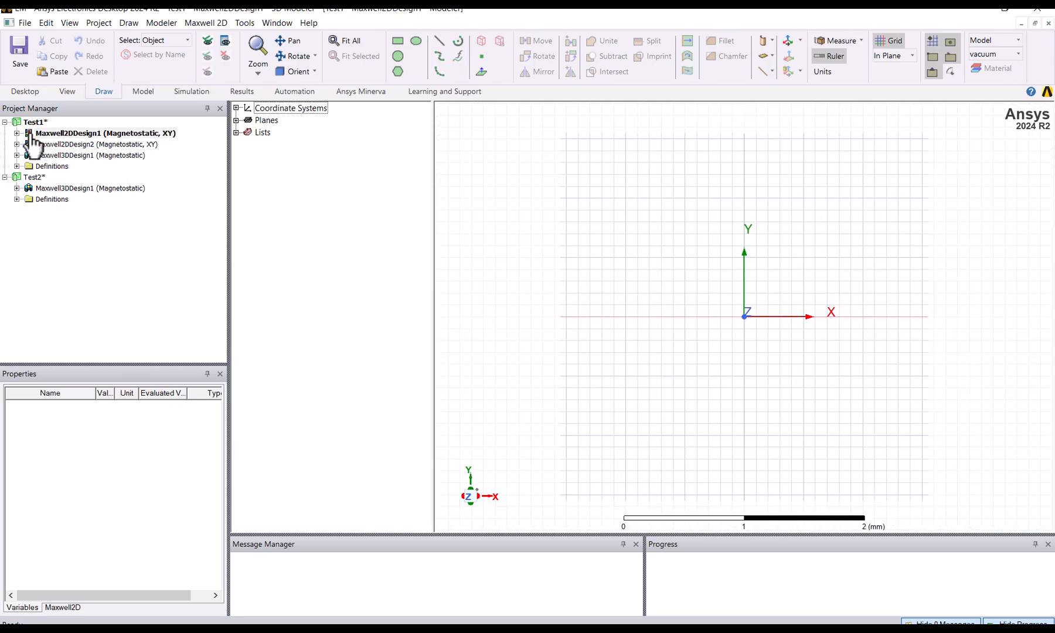
pyautogui.click(259, 178)
pyautogui.click(61, 132)
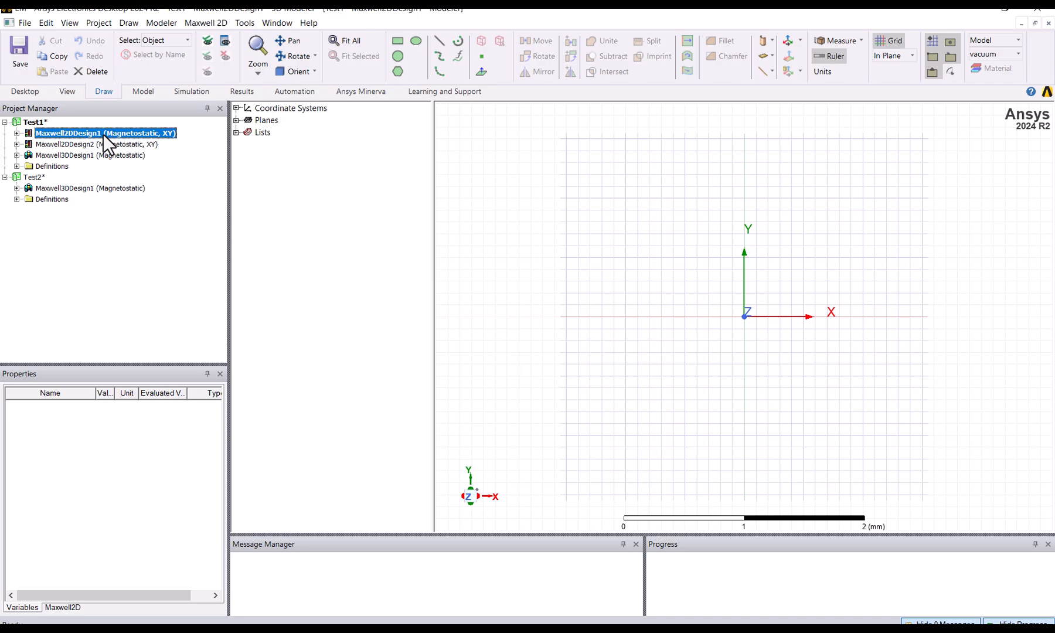
pyautogui.click(16, 134)
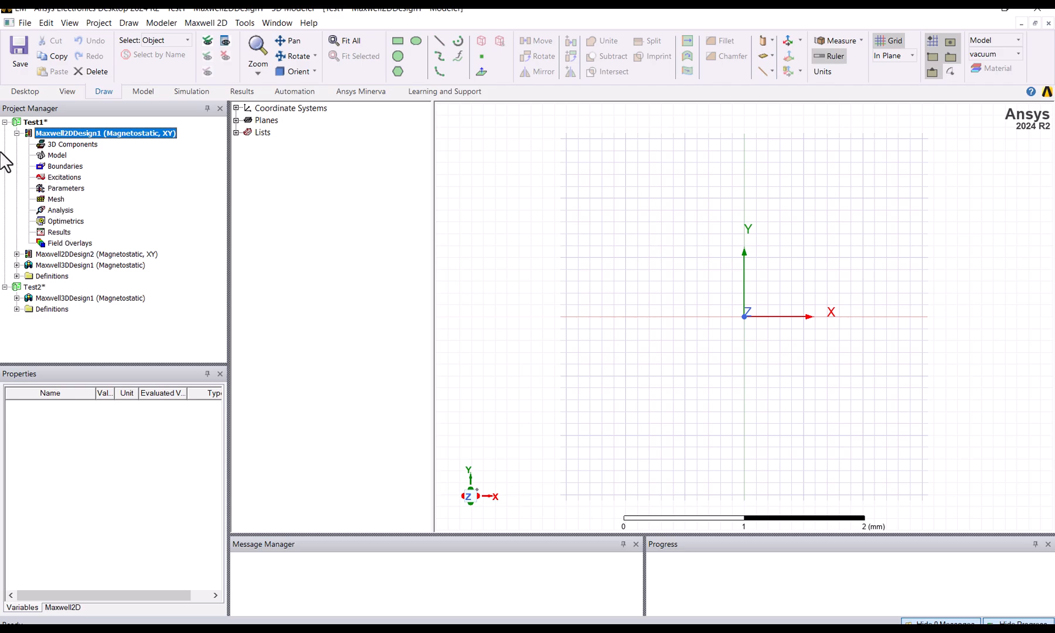
# Collapse the first 2D design's tree branch in Test1 and draw a point at about (-0.6, 0.5, 0) mm in its modeler window.
pyautogui.click(17, 134)
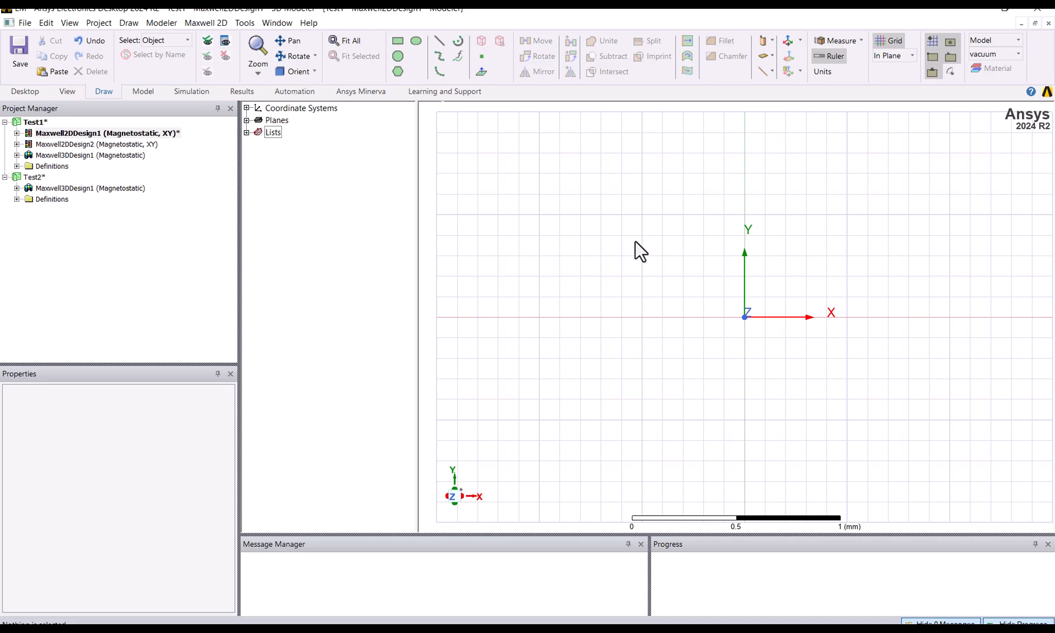
pyautogui.click(480, 53)
pyautogui.click(622, 216)
# Set the position of the drawn point to 1, 1, 0 mm in its properties.
pyautogui.click(246, 133)
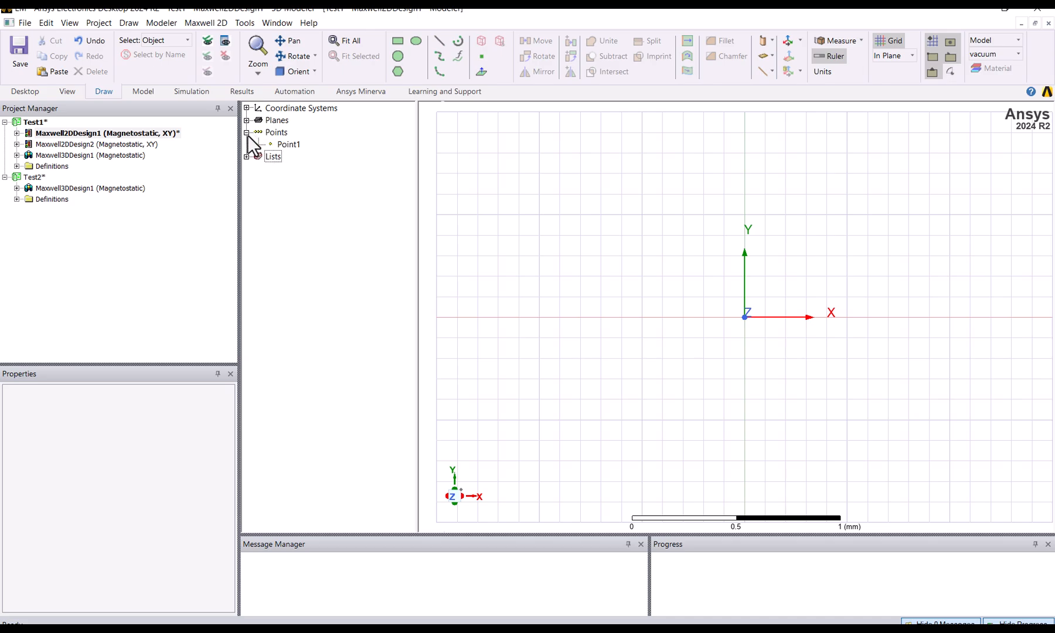
pyautogui.click(289, 145)
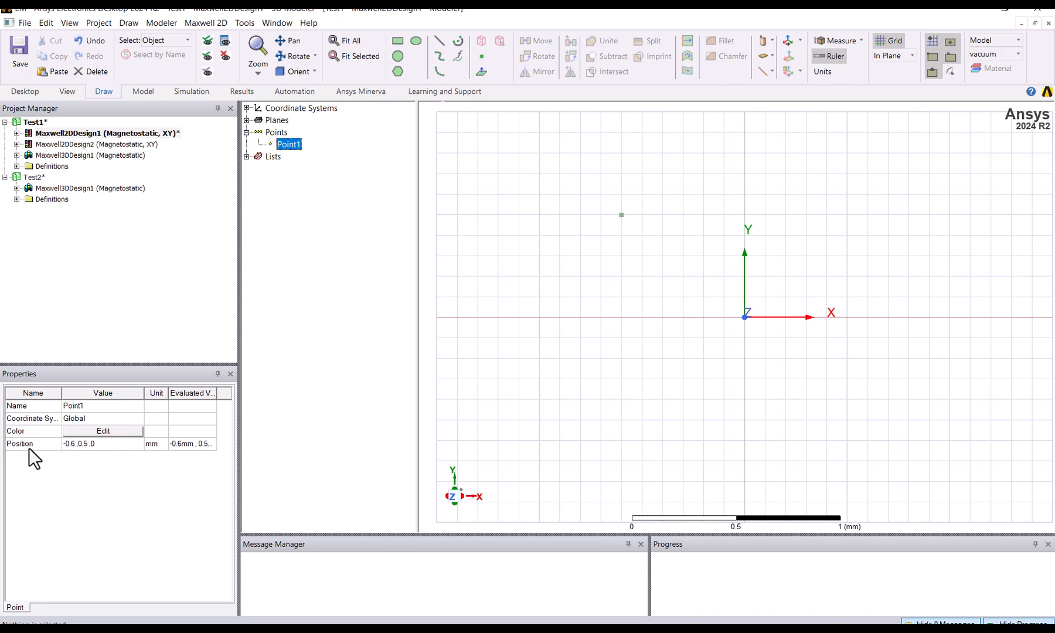
pyautogui.click(73, 444)
pyautogui.moveTo(74, 444)
pyautogui.mouseDown()
pyautogui.moveTo(53, 447)
pyautogui.moveTo(71, 446)
pyautogui.mouseUp()
pyautogui.write('1,1')
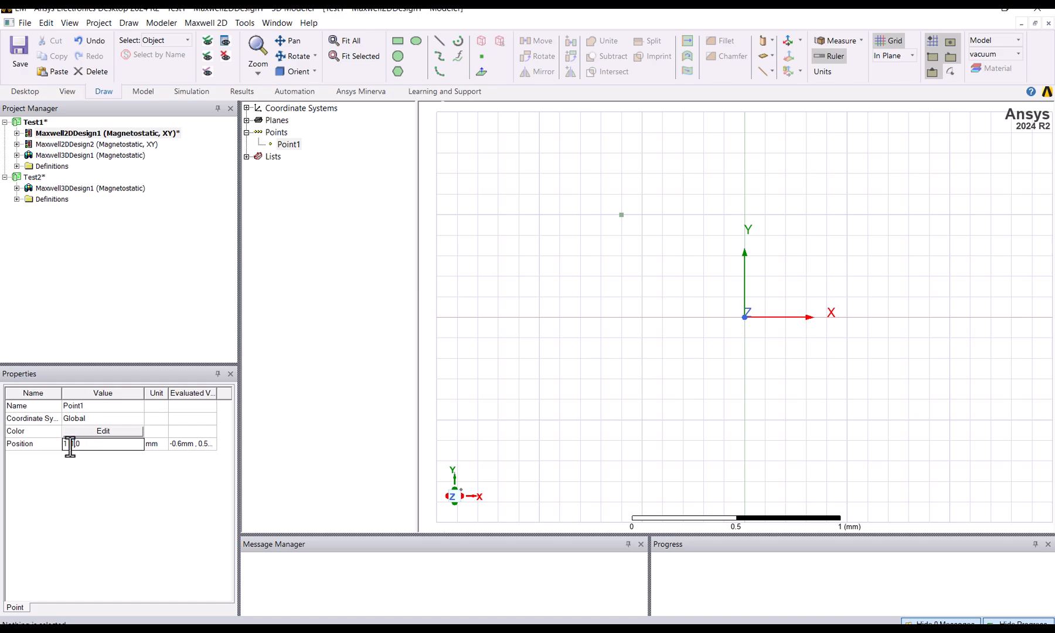
pyautogui.press('Return')
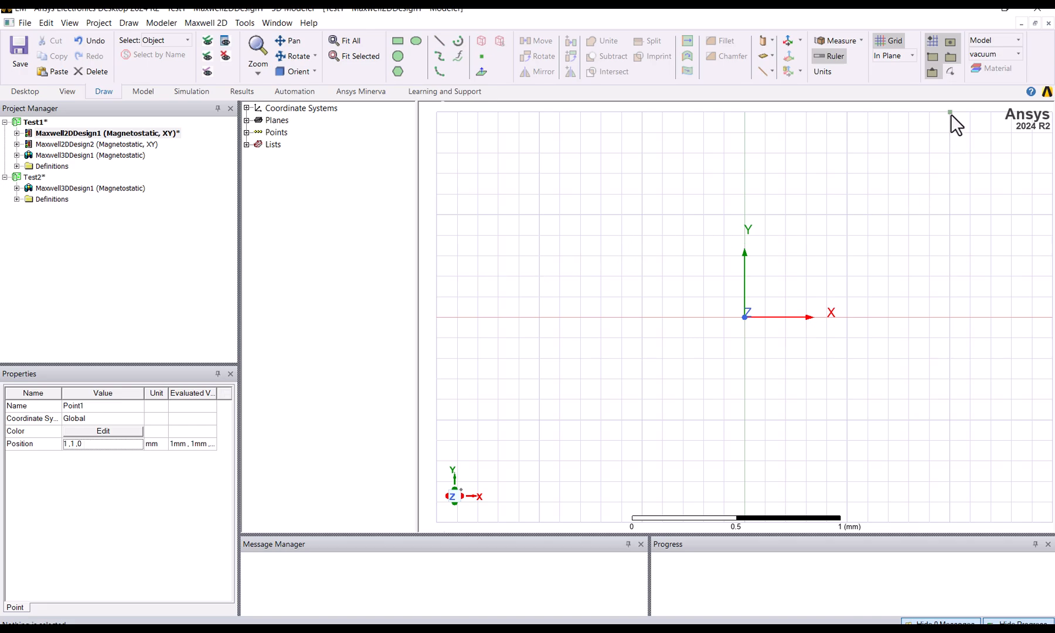
# Rename the point at (1, 1, 0) mm as P1 and select it again in the model tree.
pyautogui.click(247, 132)
pyautogui.click(287, 145)
pyautogui.click(91, 408)
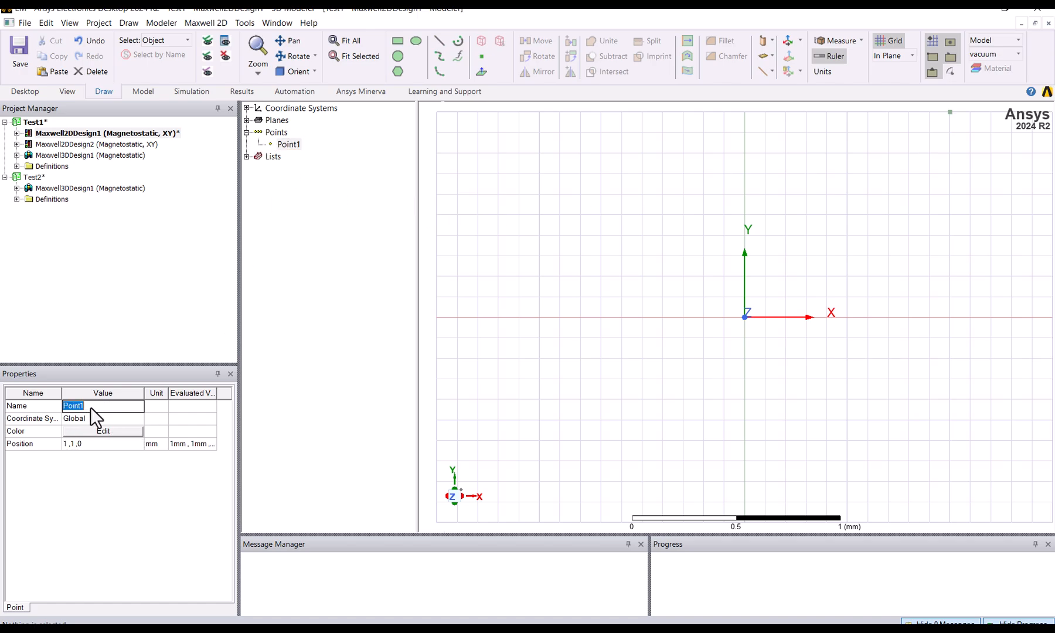
pyautogui.write('P1')
pyautogui.press('Return')
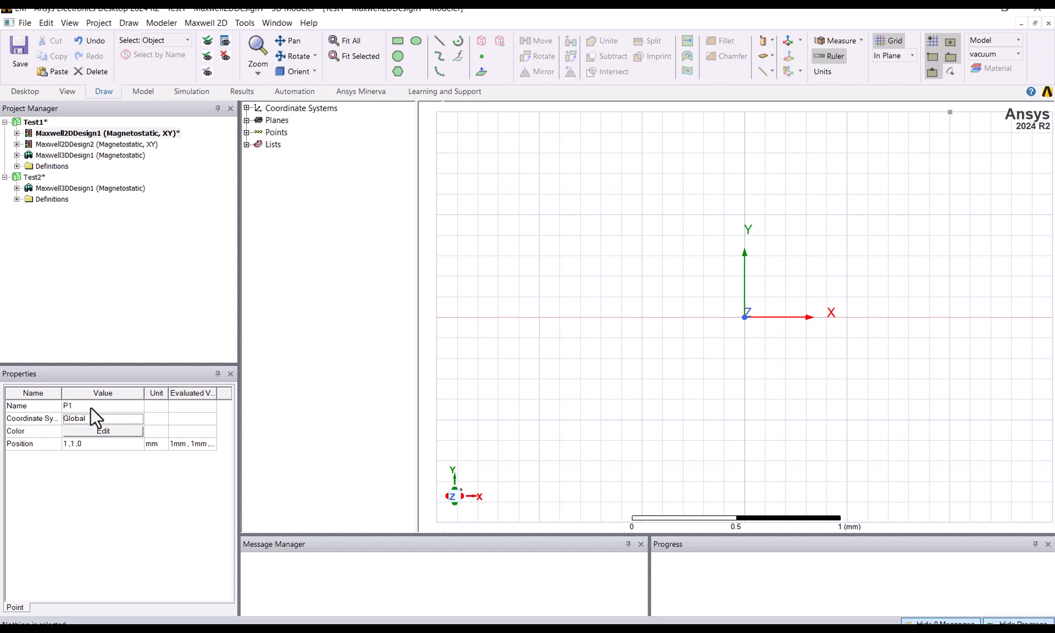
pyautogui.click(246, 133)
pyautogui.click(281, 145)
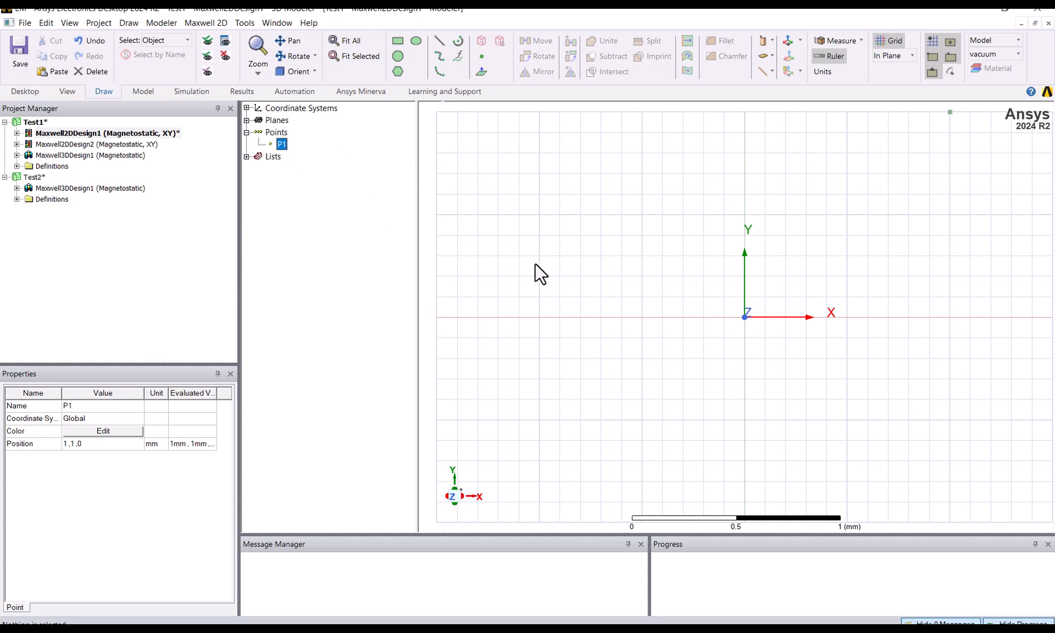
# Draw a horizontal line segment from about (-1.5, 0.5) to (1, 0.5) mm above the origin.
pyautogui.scroll(-1, 675, 409)
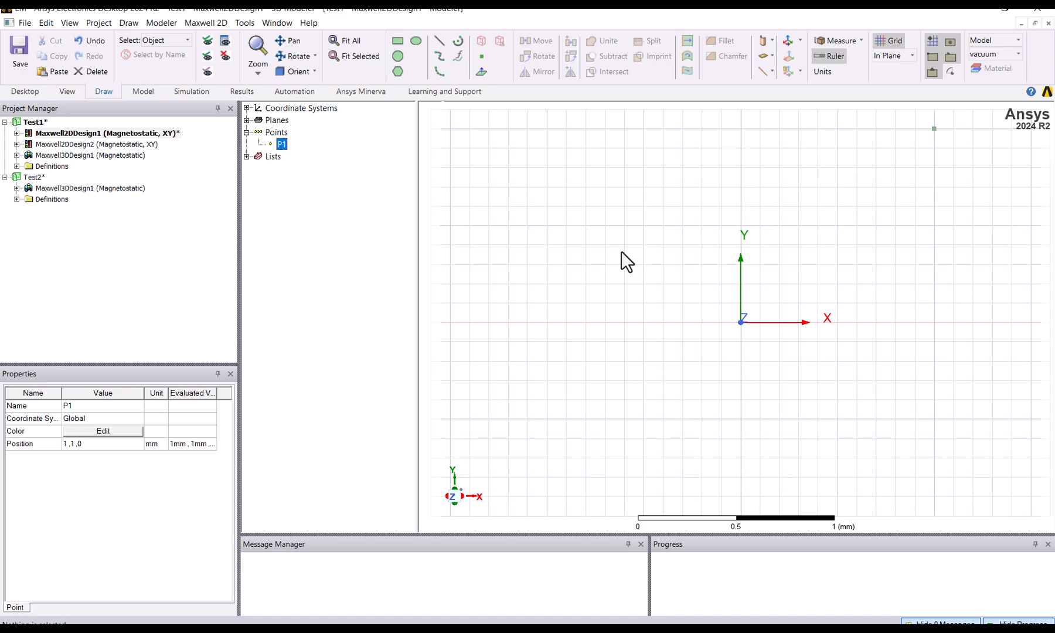
pyautogui.click(439, 41)
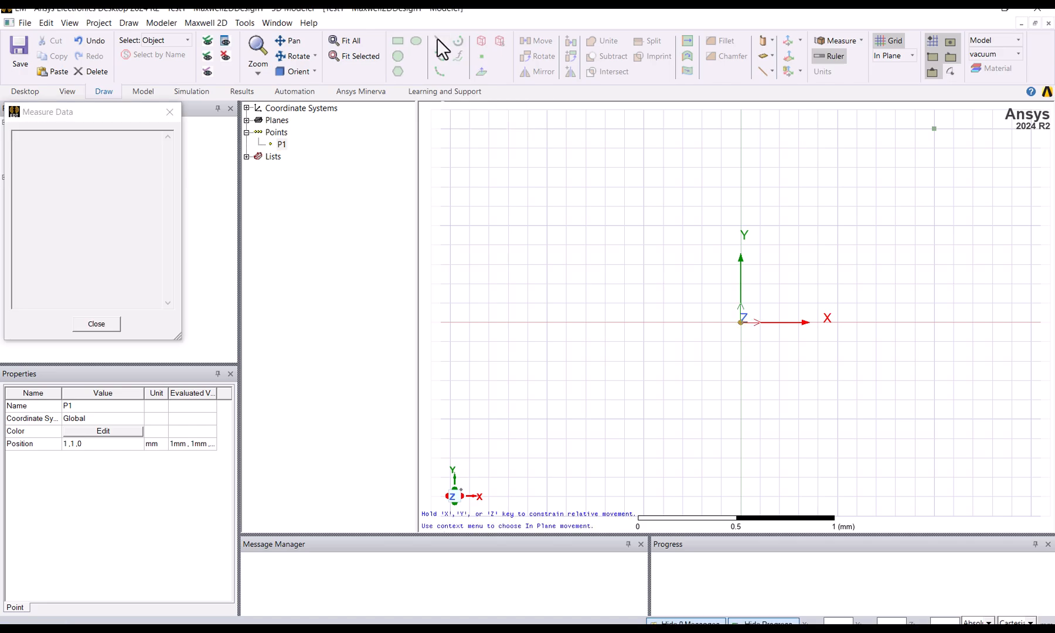
pyautogui.click(453, 232)
pyautogui.click(933, 223)
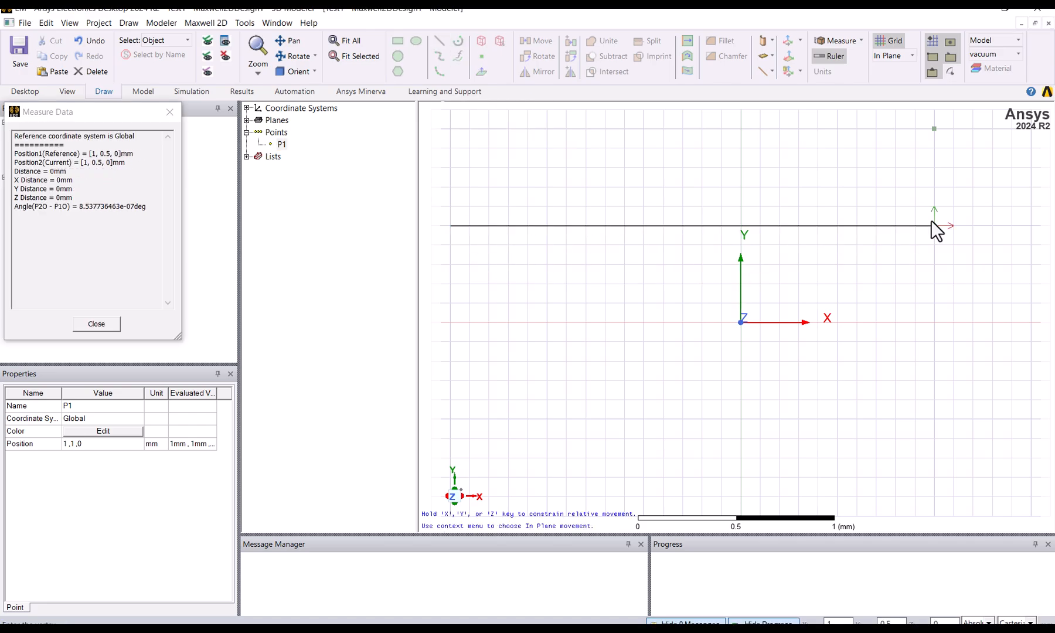
pyautogui.rightClick(917, 258)
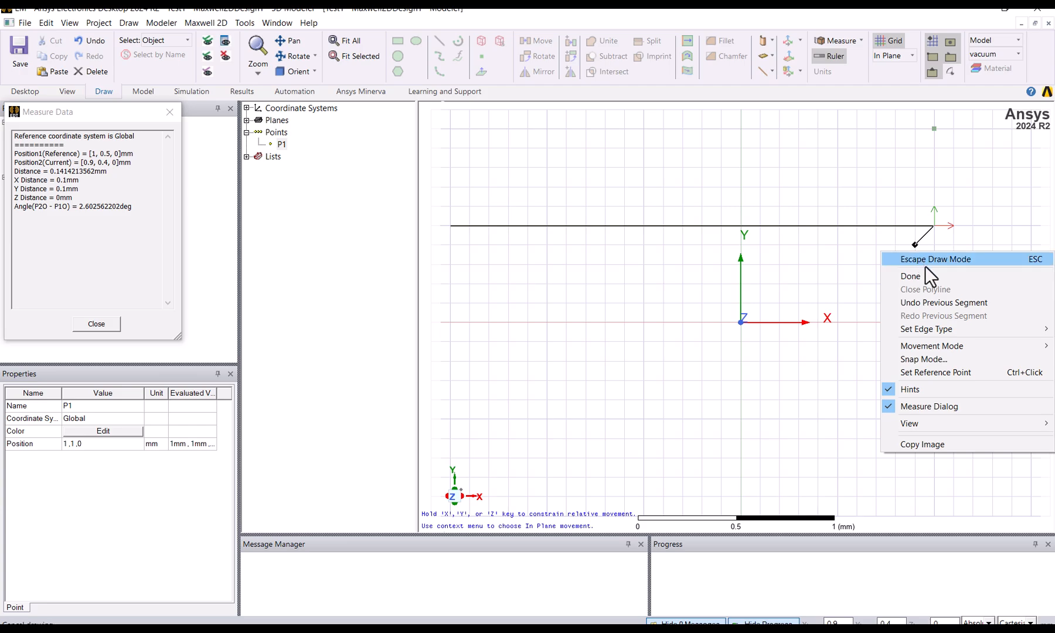
pyautogui.click(930, 276)
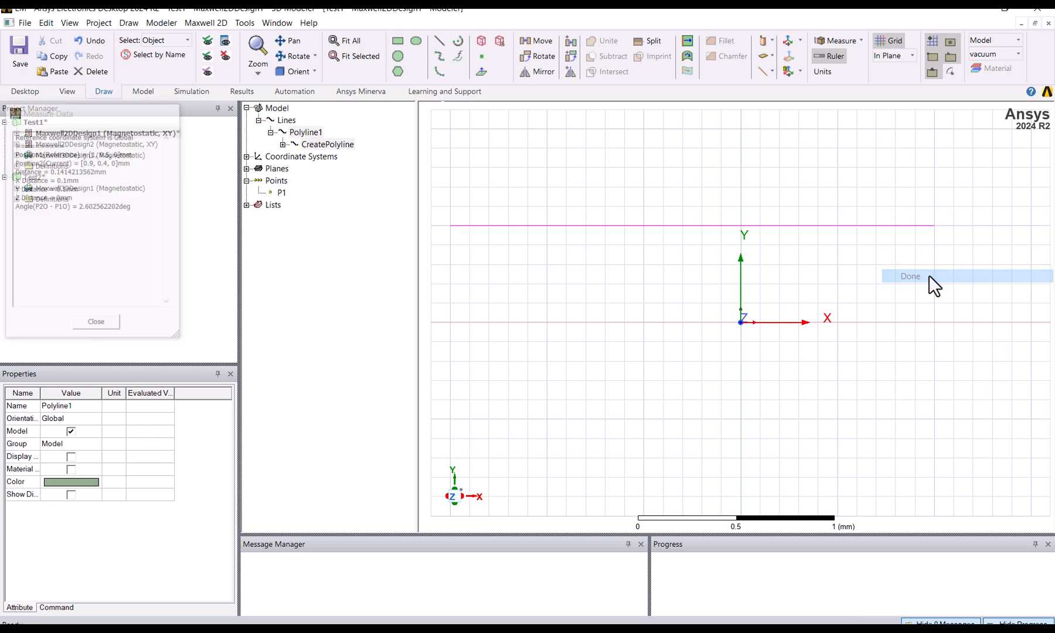
# Set the line segment's second point to 1, 1, 0 mm so that it ends at P1.
pyautogui.click(282, 144)
pyautogui.click(320, 157)
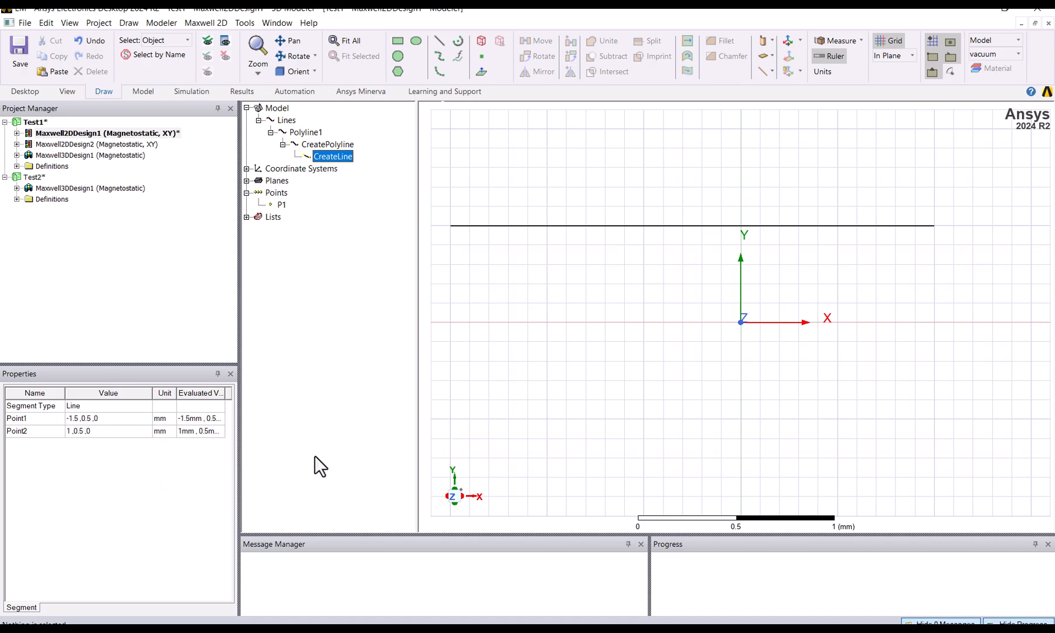
pyautogui.click(82, 433)
pyautogui.moveTo(84, 434); pyautogui.dragTo(73, 439)
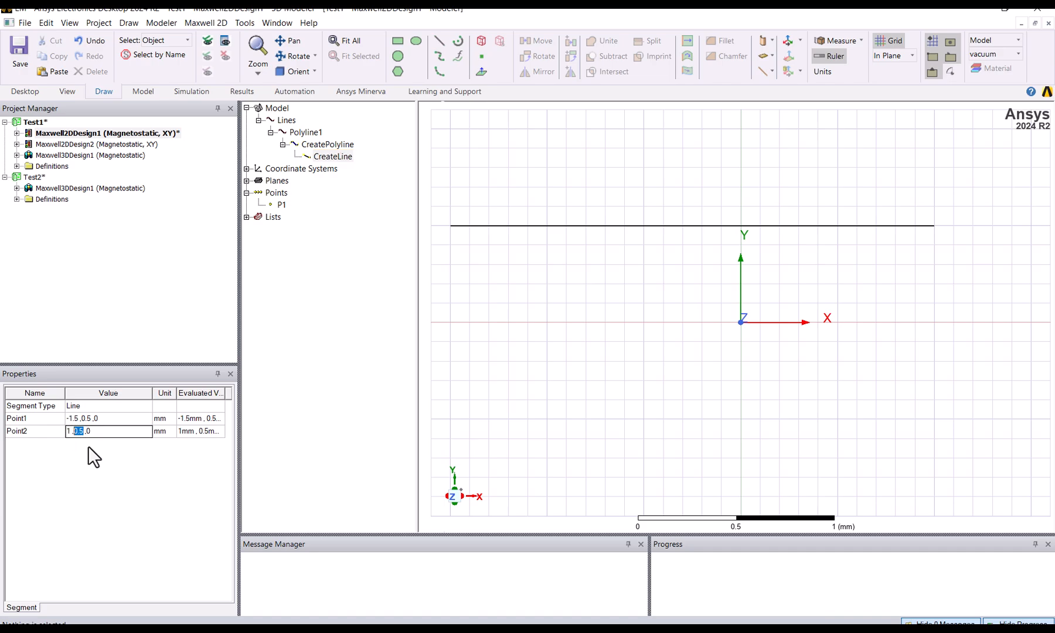
pyautogui.write('1 ,1')
pyautogui.press('Return')
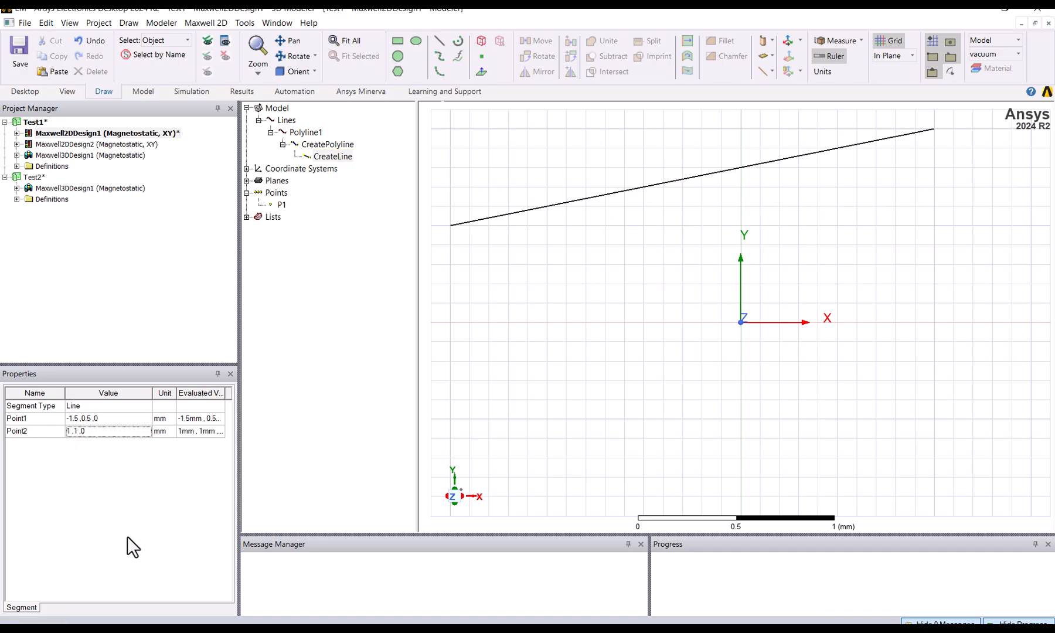
pyautogui.click(601, 352)
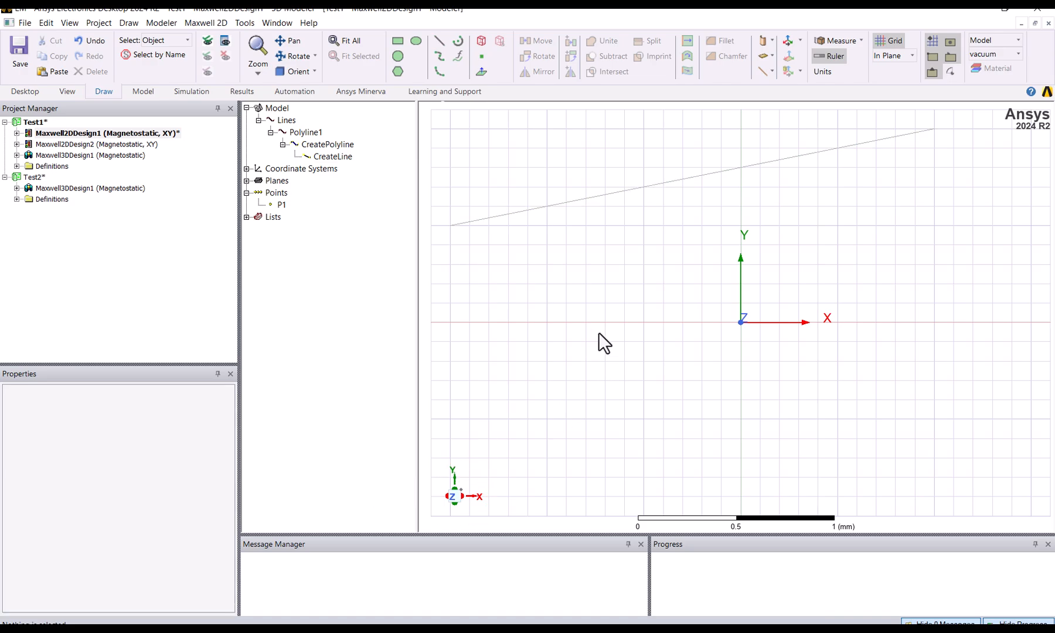
pyautogui.click(882, 141)
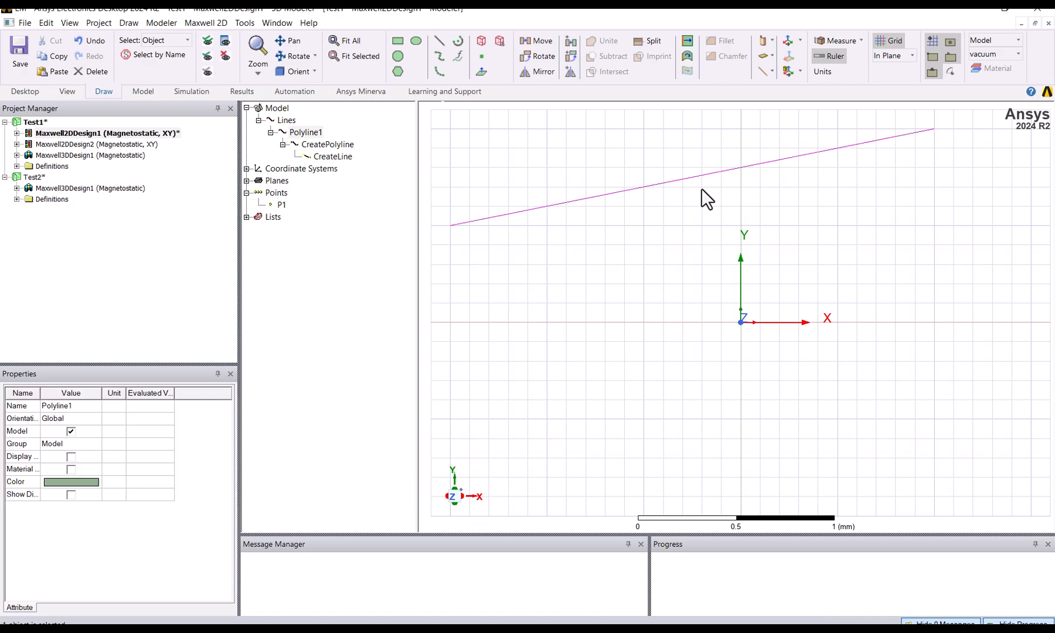
pyautogui.click(601, 361)
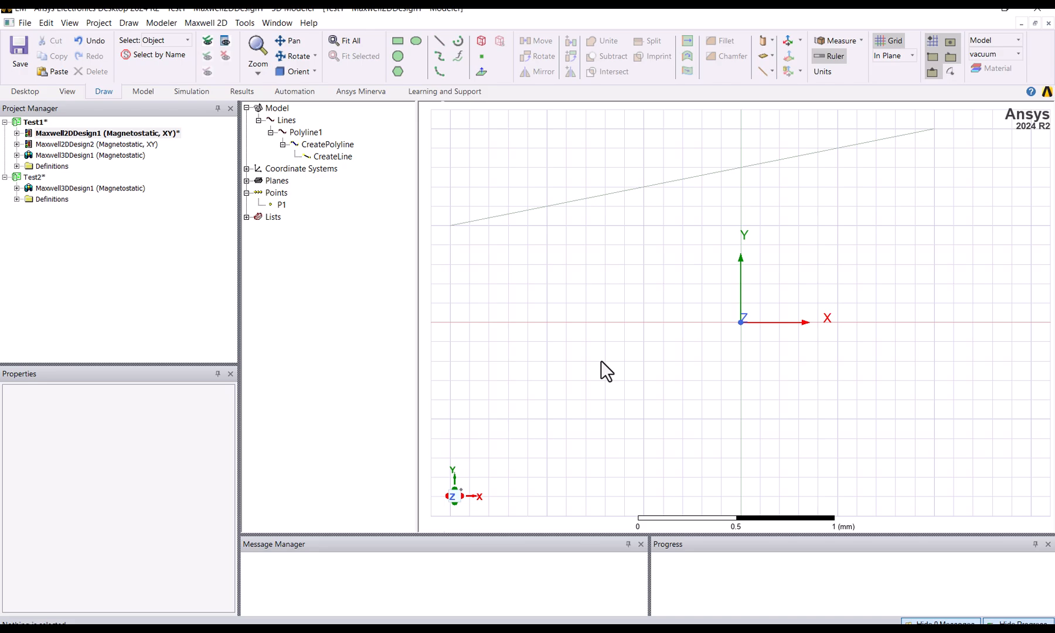
# Draw an eight-point spline spiralling inward from about (-1.3, 0.3) to (0.4, -0.3) mm and show its segment properties.
pyautogui.click(439, 56)
pyautogui.click(489, 264)
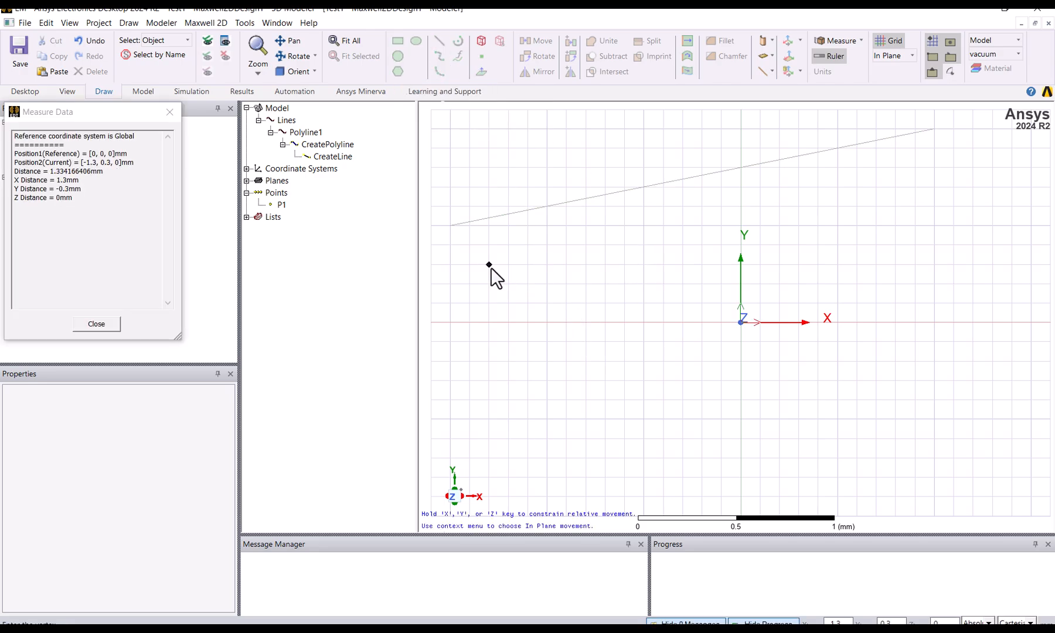
pyautogui.click(876, 225)
pyautogui.click(954, 381)
pyautogui.click(683, 458)
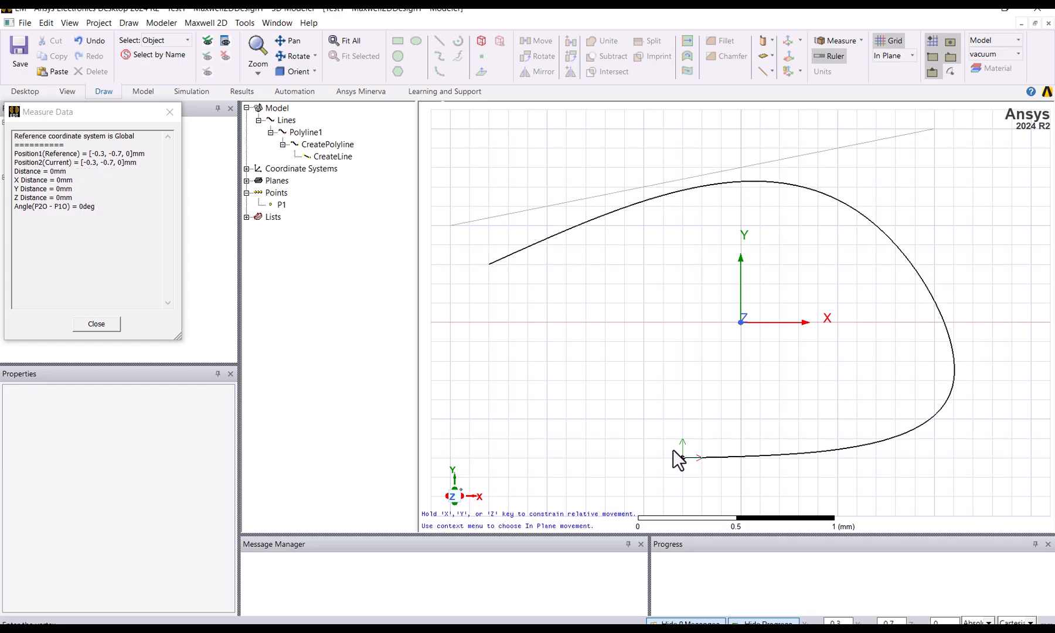
pyautogui.click(509, 342)
pyautogui.click(853, 360)
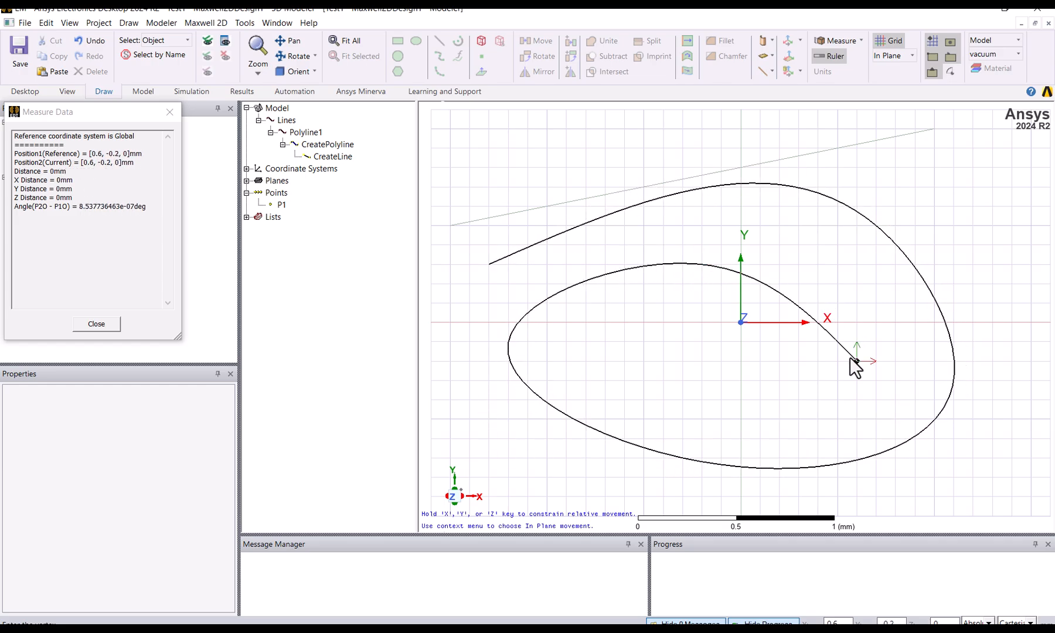
pyautogui.click(816, 382)
pyautogui.rightClick(689, 380)
pyautogui.click(705, 403)
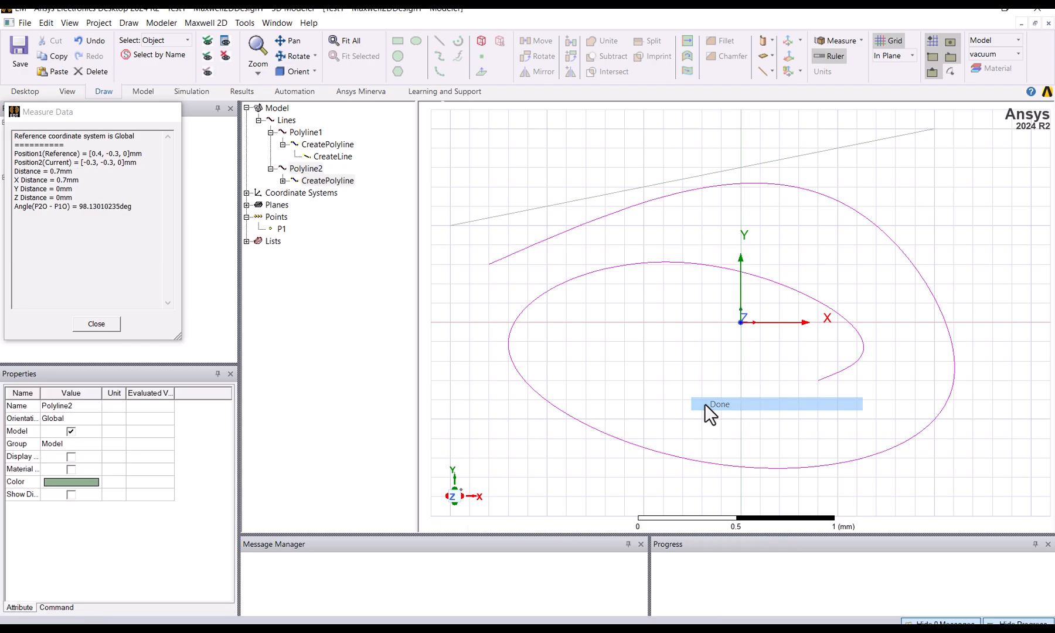
pyautogui.click(283, 180)
pyautogui.click(331, 193)
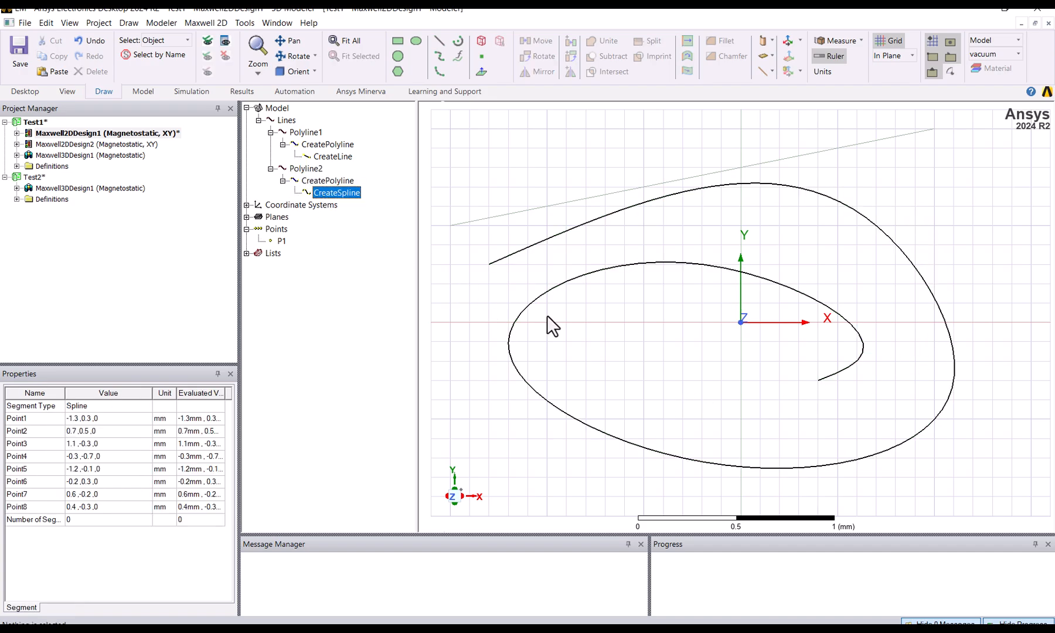
# Draw a three-point arc from about (-1.4, 0.9) through (0, 0.9) to (1.3, 0.3) mm and show its segment properties.
pyautogui.click(439, 71)
pyautogui.click(469, 148)
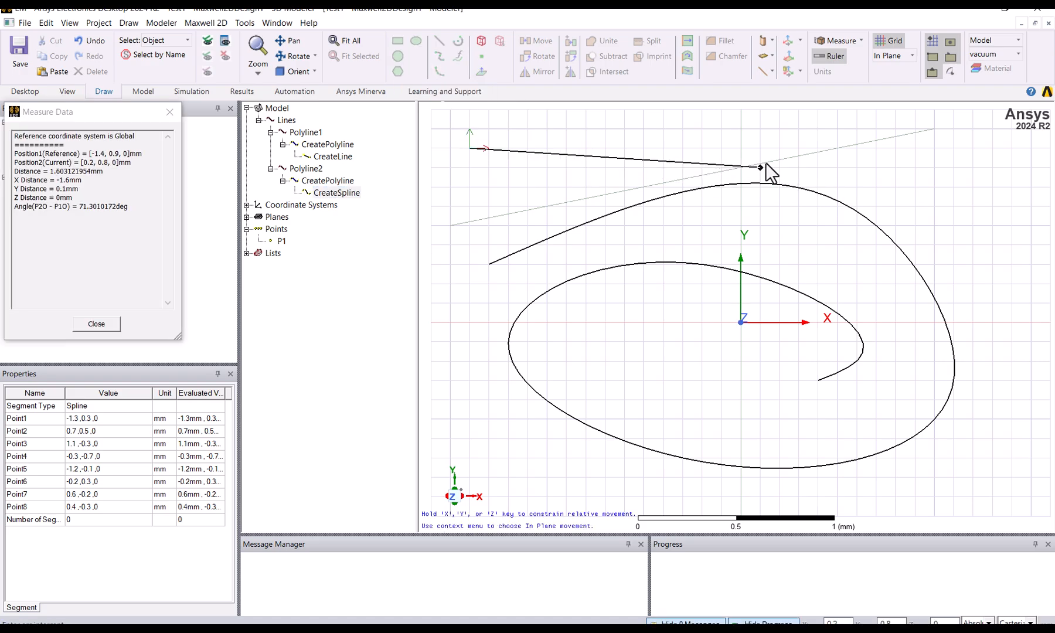
pyautogui.click(736, 152)
pyautogui.click(1001, 268)
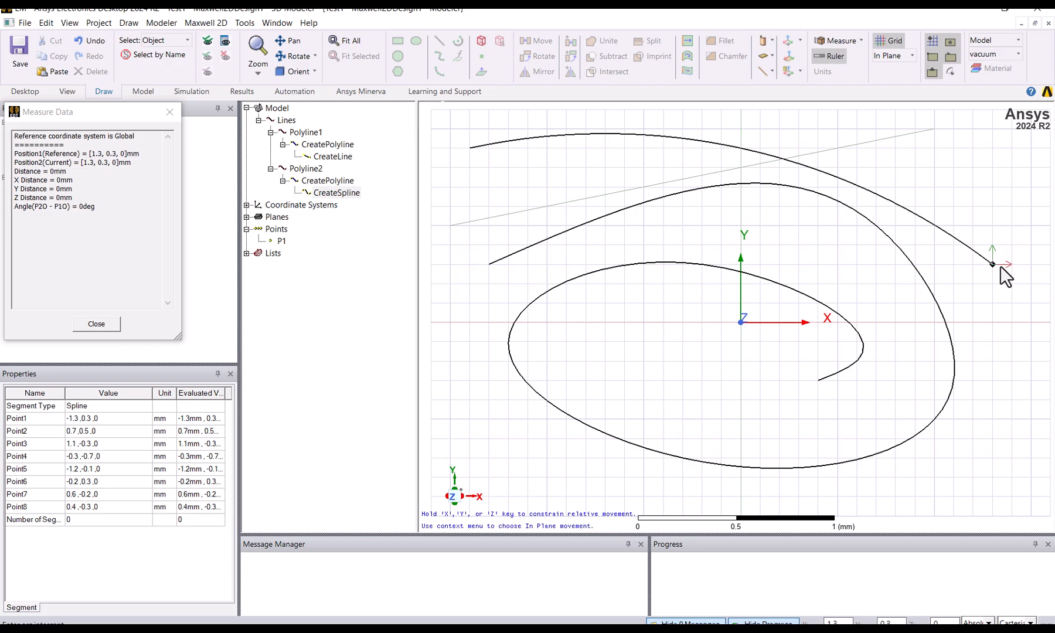
pyautogui.rightClick(1001, 268)
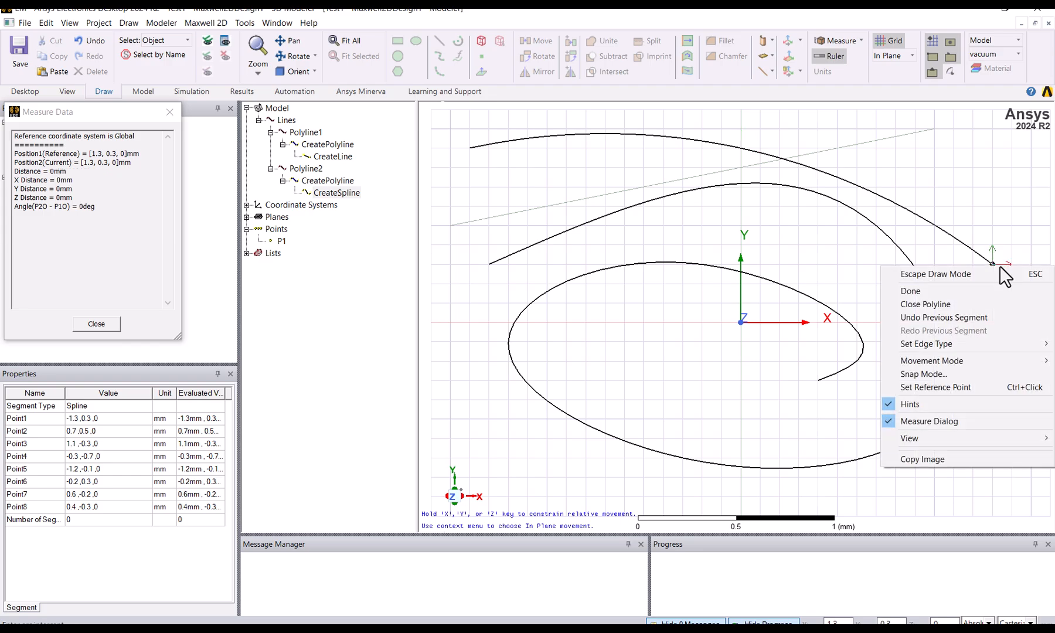
pyautogui.click(901, 290)
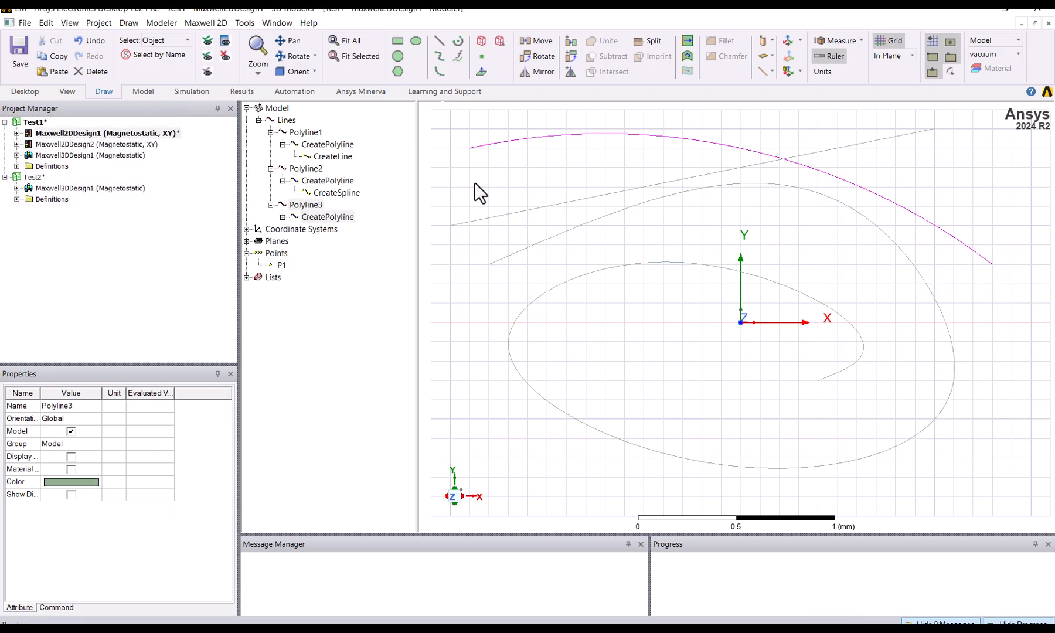
pyautogui.click(283, 217)
pyautogui.click(330, 229)
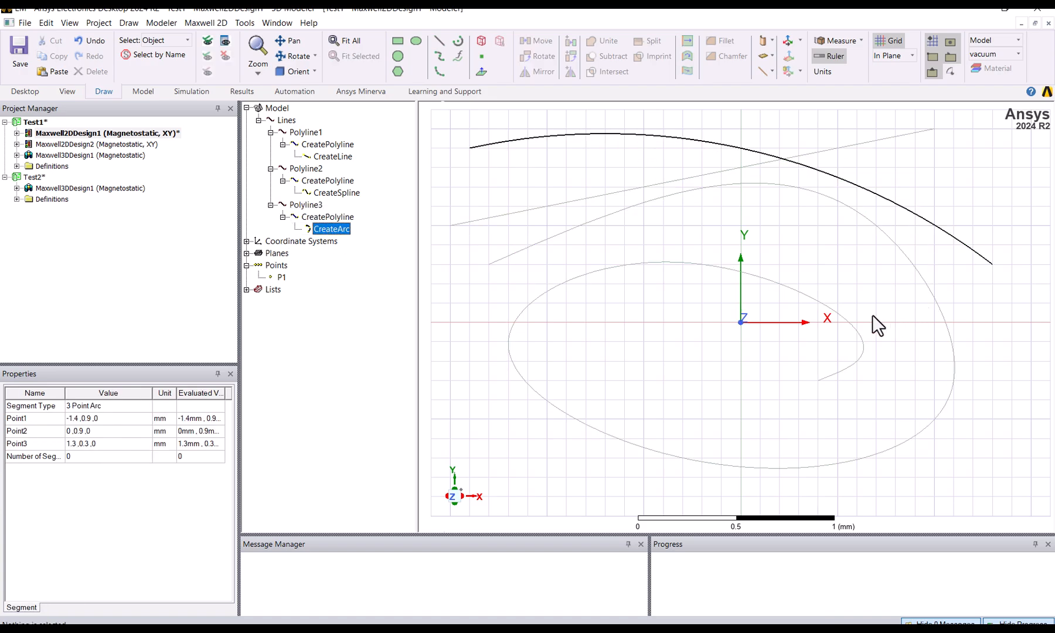
# Draw a center-point arc centred at about (-1.5, -0.5) mm, sweeping from (1.1, -0.5) to about (0.6, 1) mm, and select it.
pyautogui.click(458, 43)
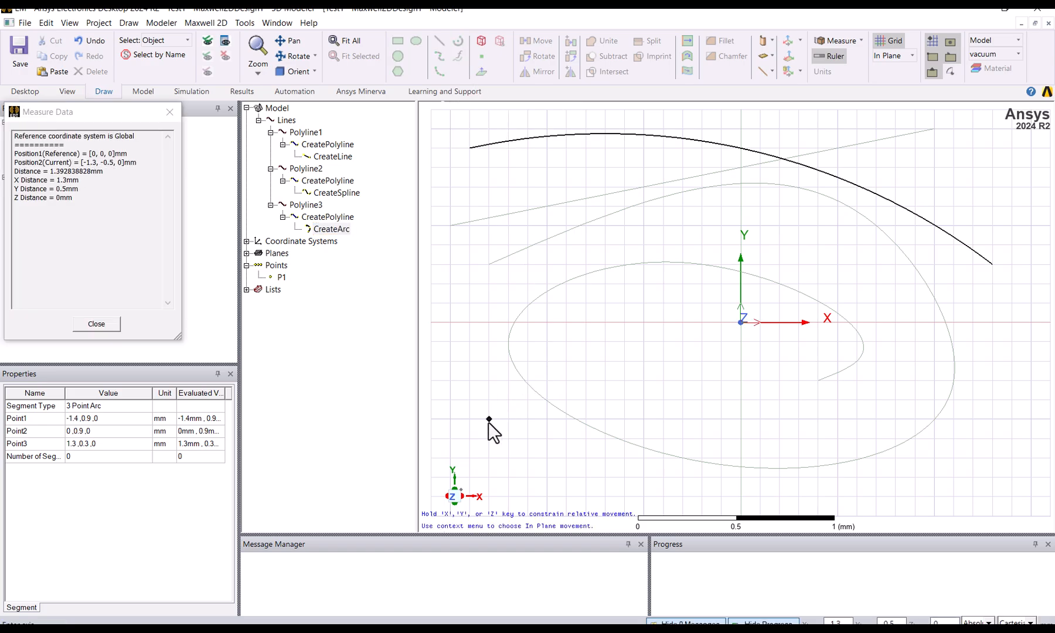
pyautogui.click(457, 425)
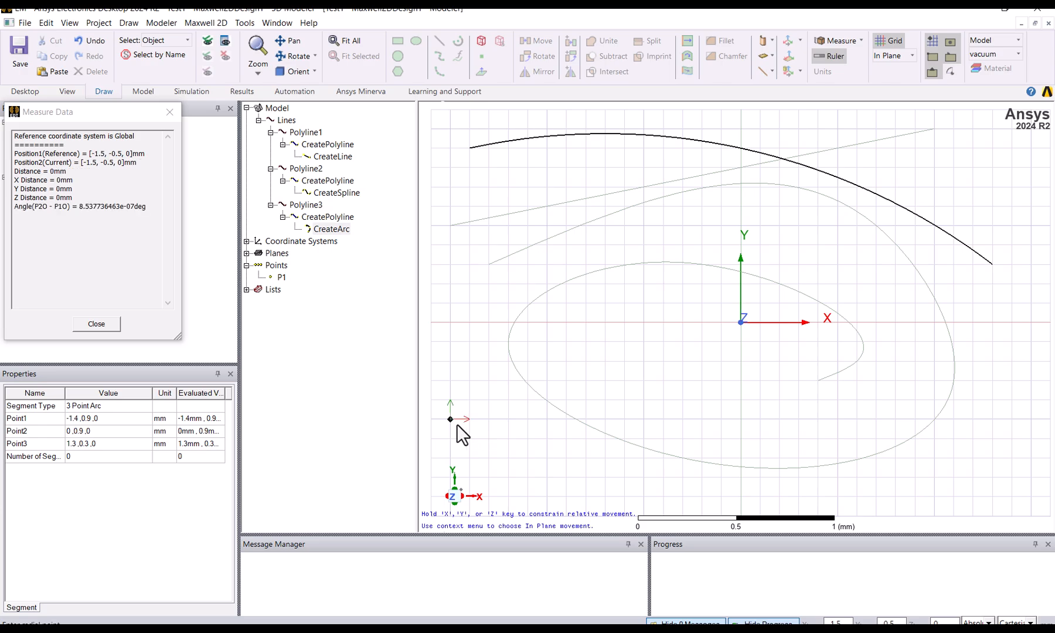
pyautogui.click(955, 420)
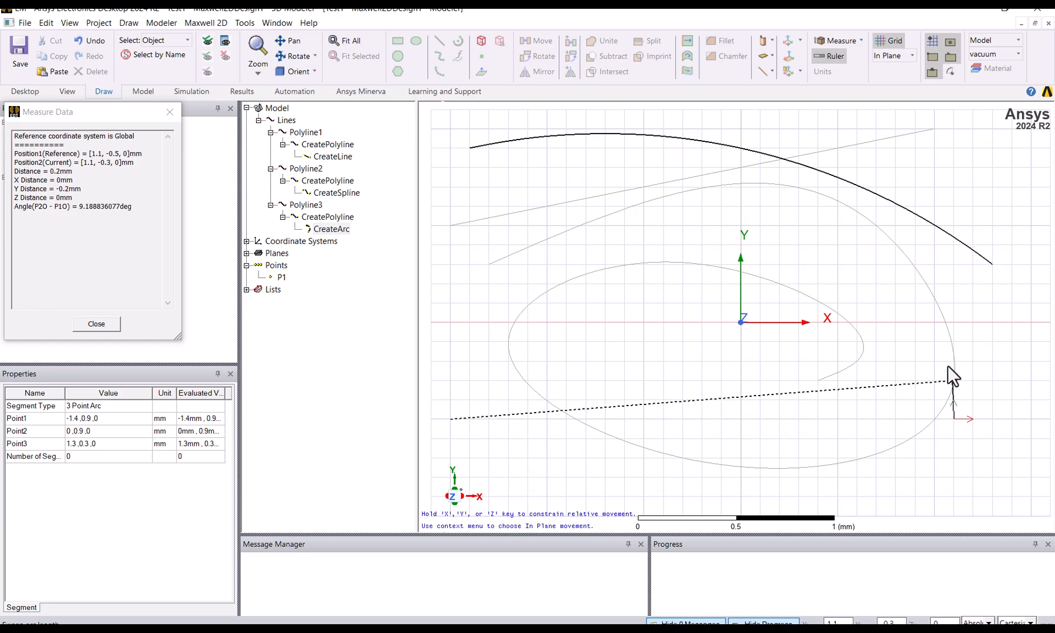
pyautogui.click(857, 128)
pyautogui.rightClick(857, 128)
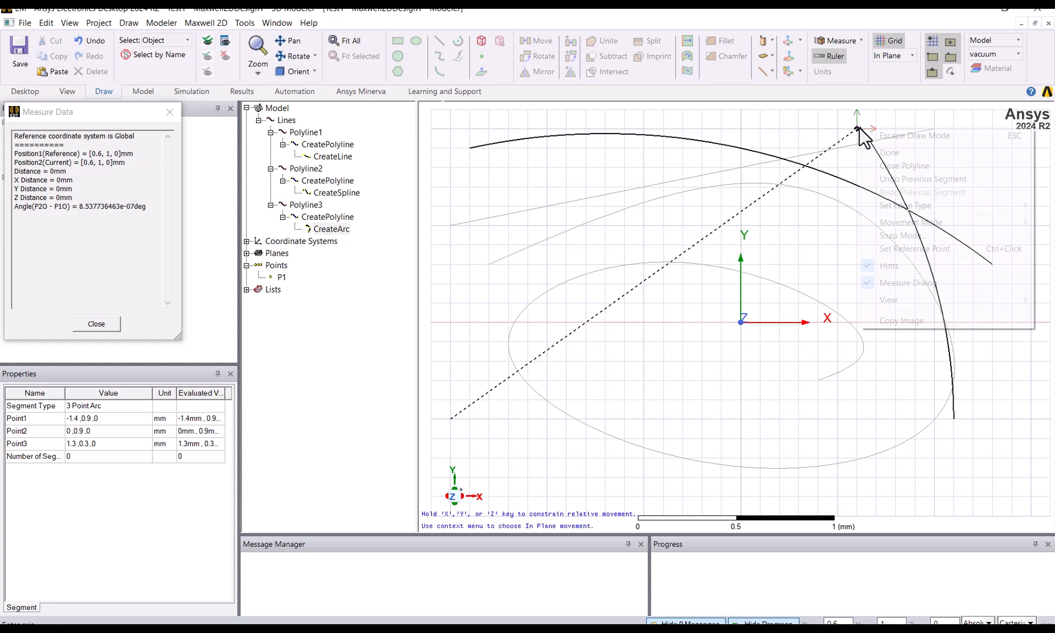
pyautogui.click(885, 152)
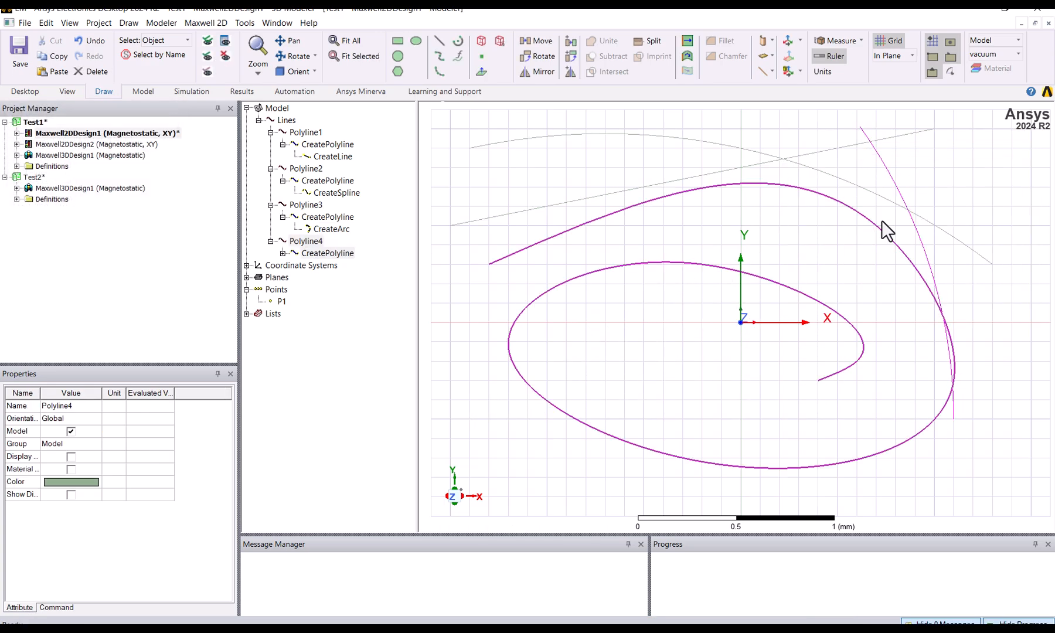
pyautogui.click(886, 170)
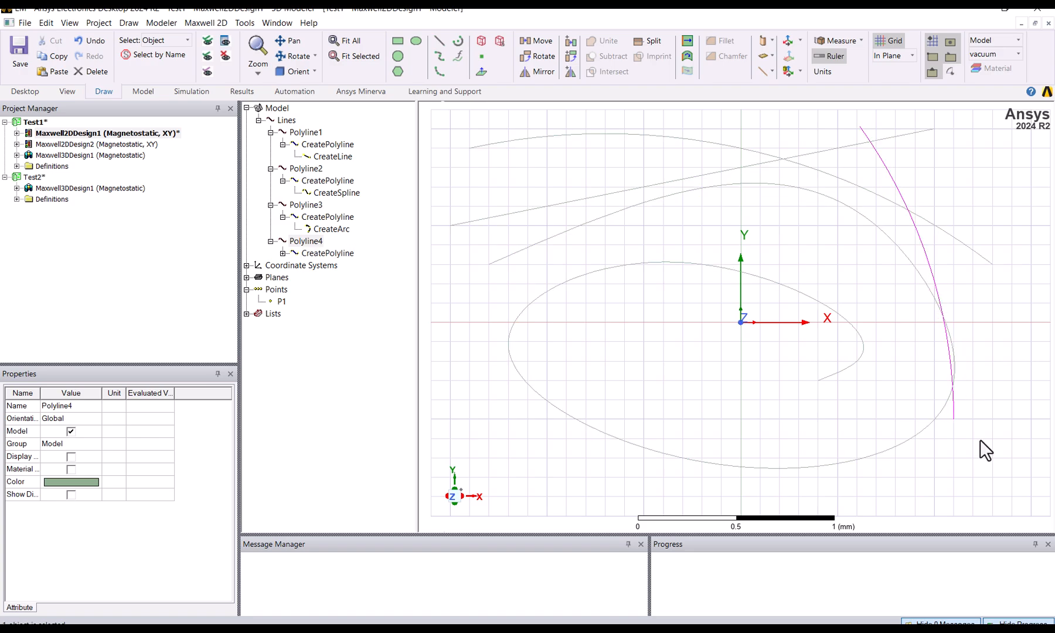
# Set the center-point arc segment's angle to 30 deg.
pyautogui.click(283, 253)
pyautogui.click(340, 266)
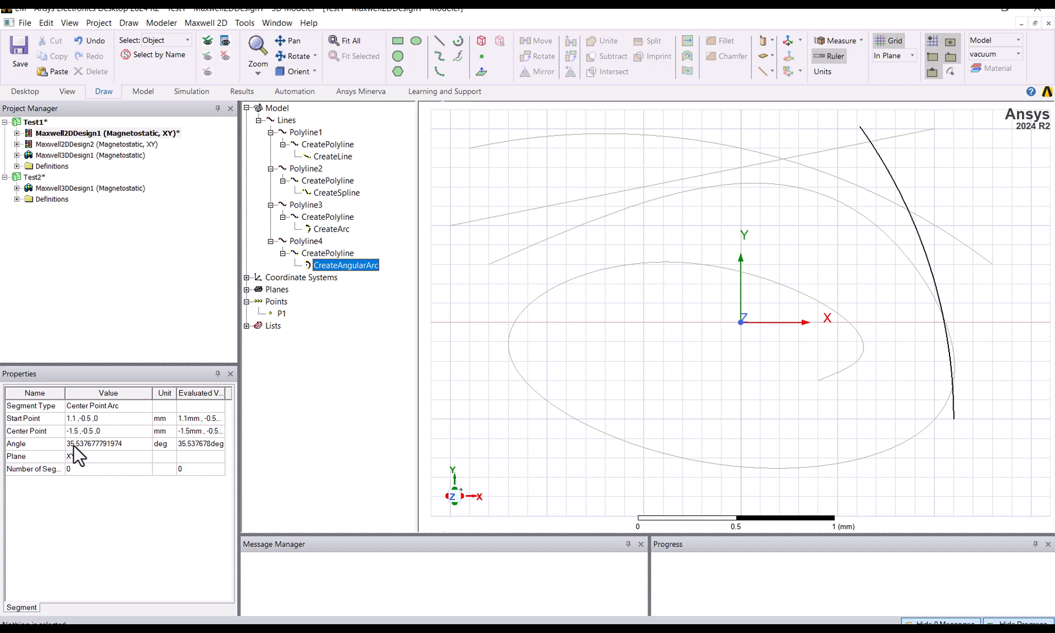
pyautogui.click(135, 447)
pyautogui.write('30')
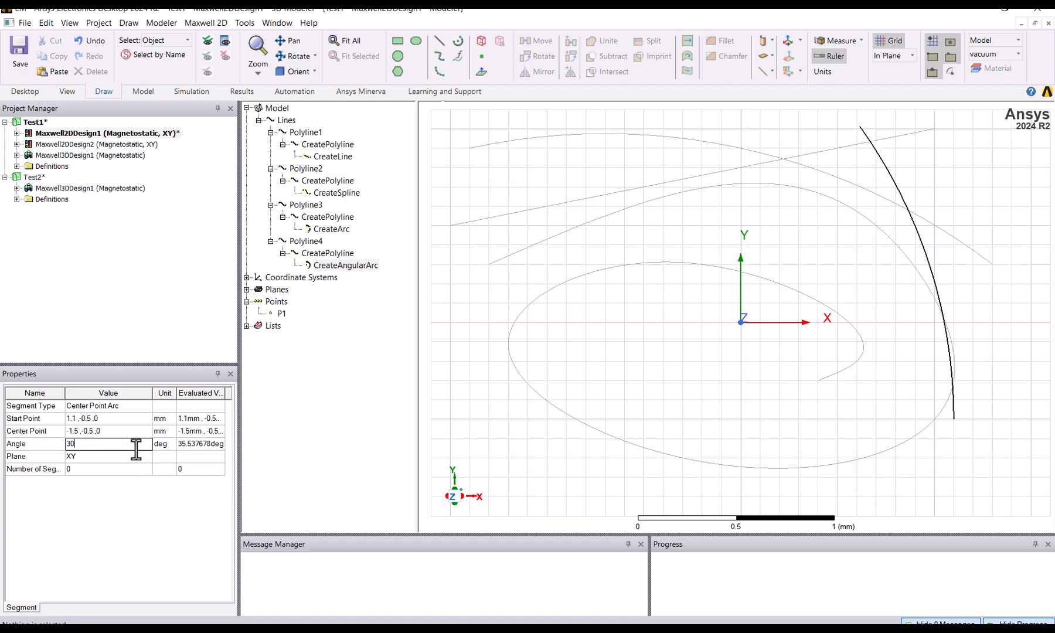
pyautogui.press('Return')
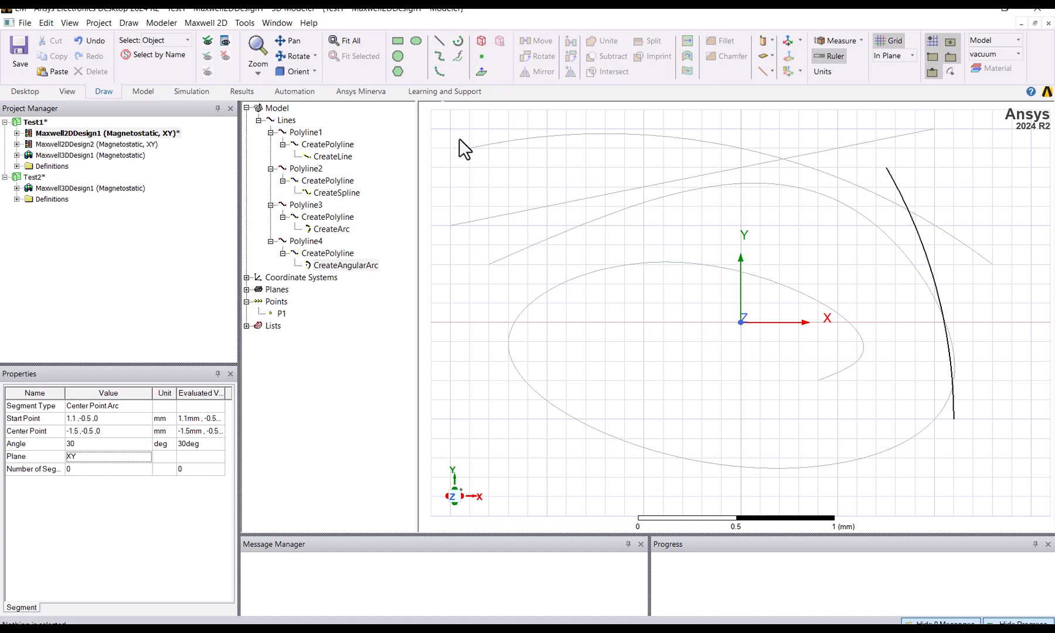
# Start an Equation Based Curve and examine its X, Y and Z equation fields and its parameter range settings.
pyautogui.click(460, 57)
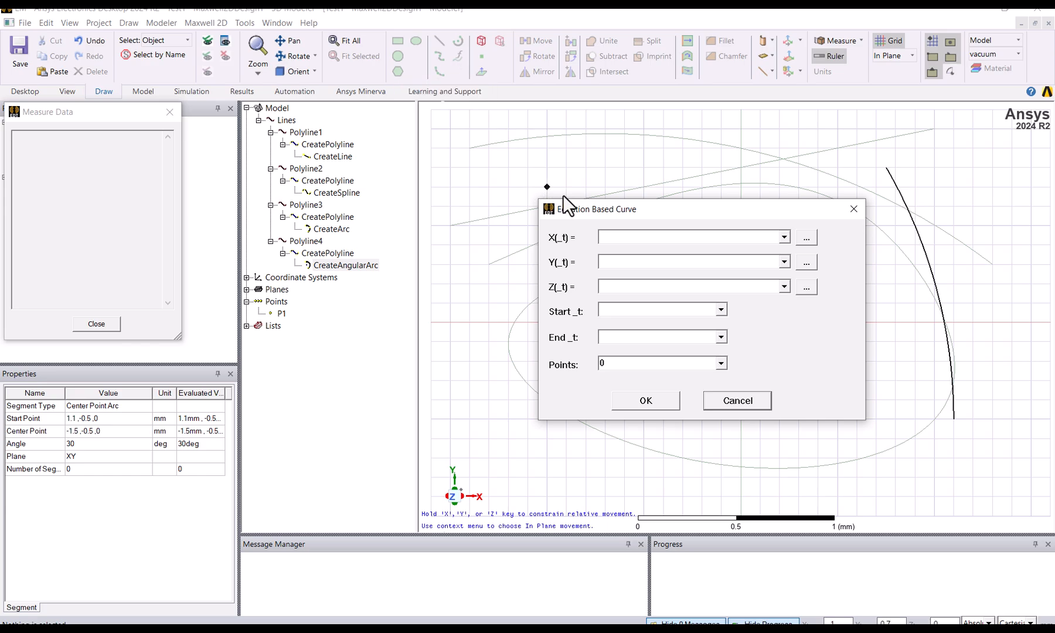
pyautogui.moveTo(690, 219); pyautogui.dragTo(570, 189)
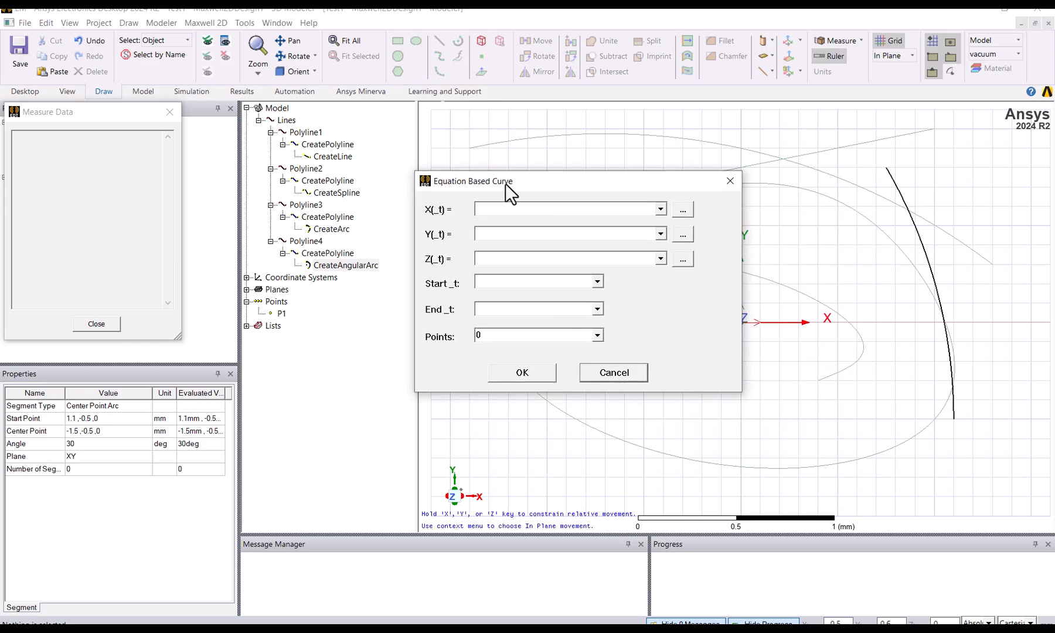
pyautogui.click(480, 212)
pyautogui.click(502, 234)
pyautogui.click(504, 262)
pyautogui.click(505, 288)
pyautogui.click(522, 210)
pyautogui.click(520, 234)
pyautogui.click(522, 258)
# Examine the functions offered for building the X equation, and close the curve definition without creating a curve.
pyautogui.click(691, 211)
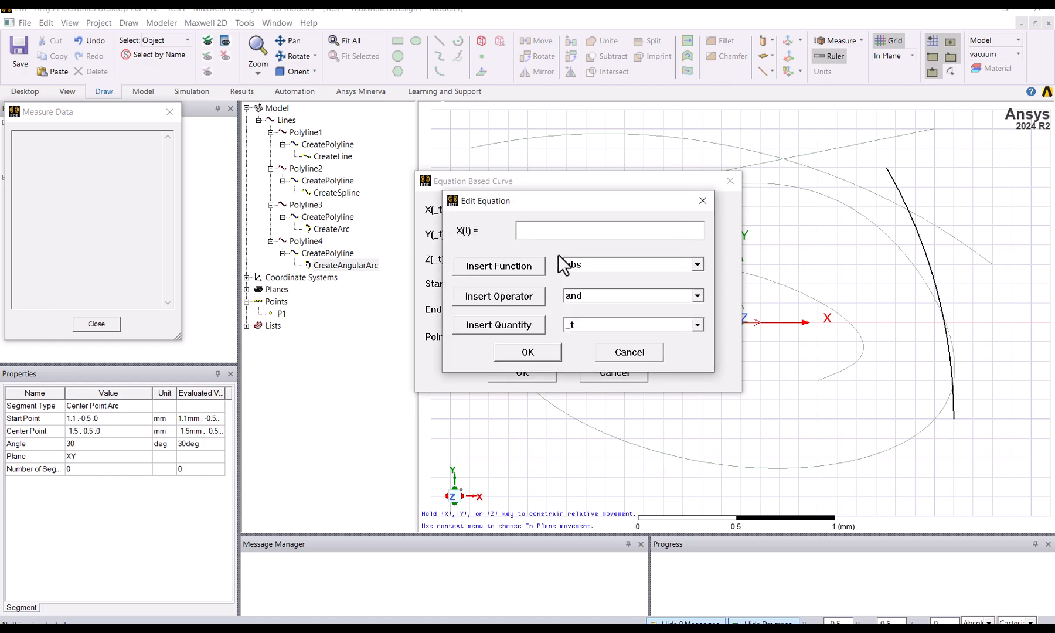
pyautogui.click(693, 266)
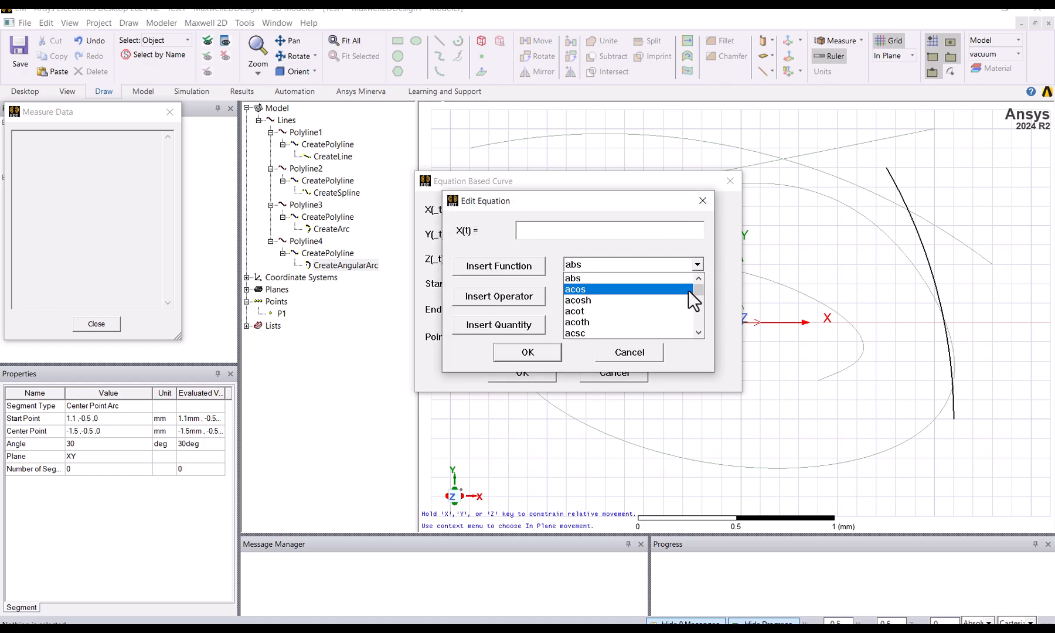
pyautogui.moveTo(699, 292); pyautogui.dragTo(699, 331)
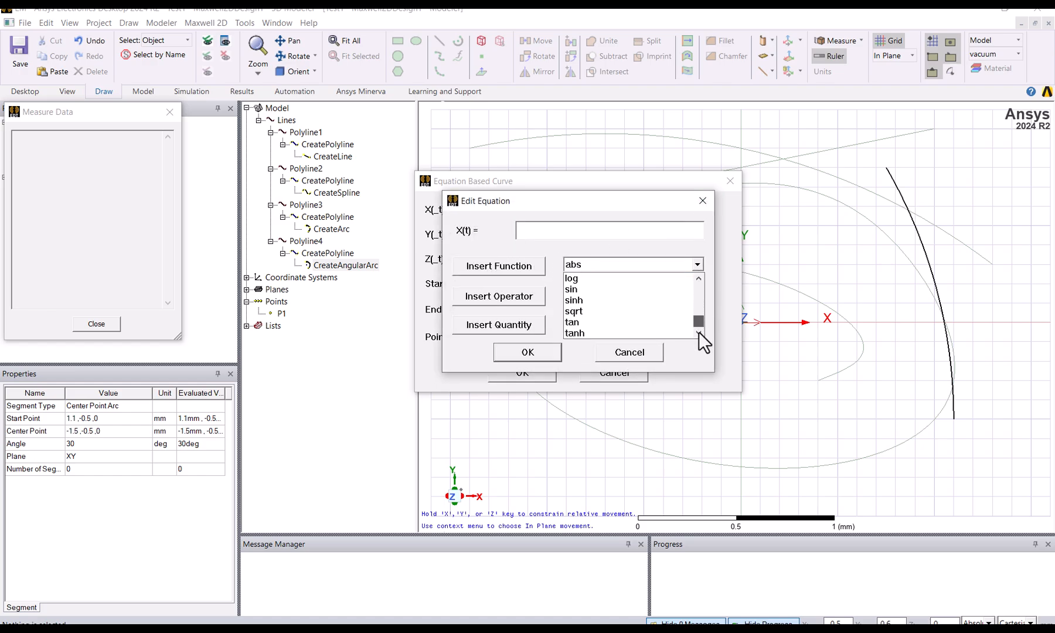
pyautogui.click(693, 203)
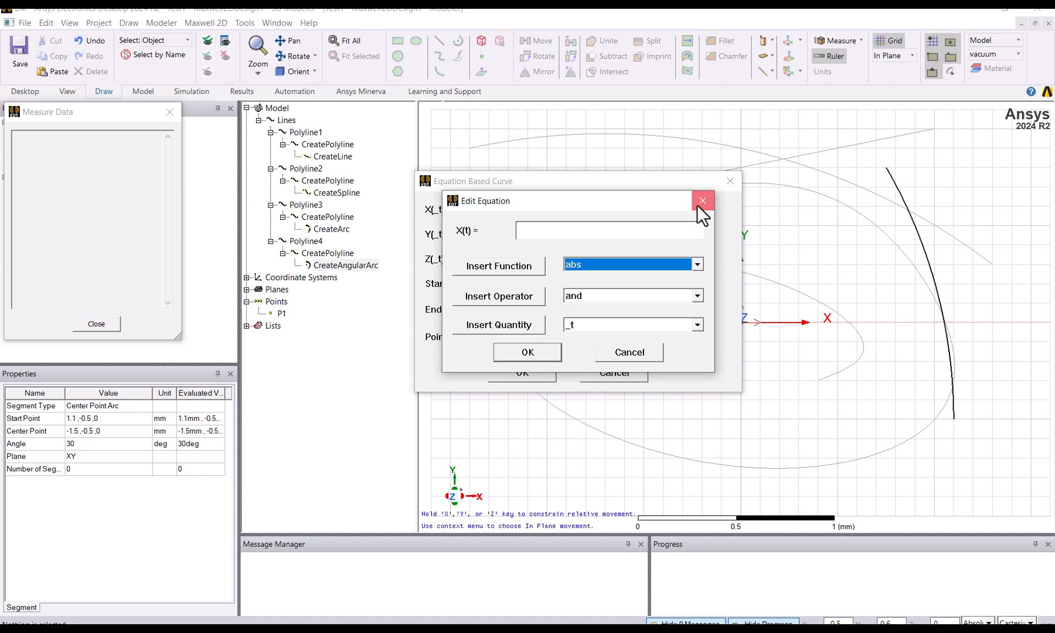
pyautogui.click(693, 203)
pyautogui.click(730, 181)
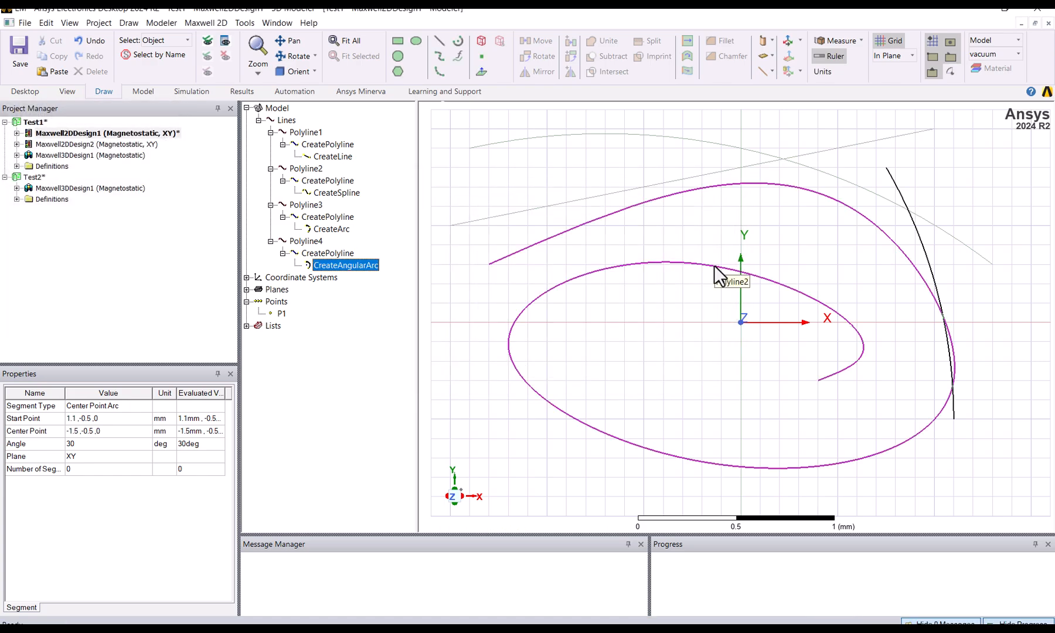
# Delete all four polylines and the point P1 from the model.
pyautogui.click(651, 283)
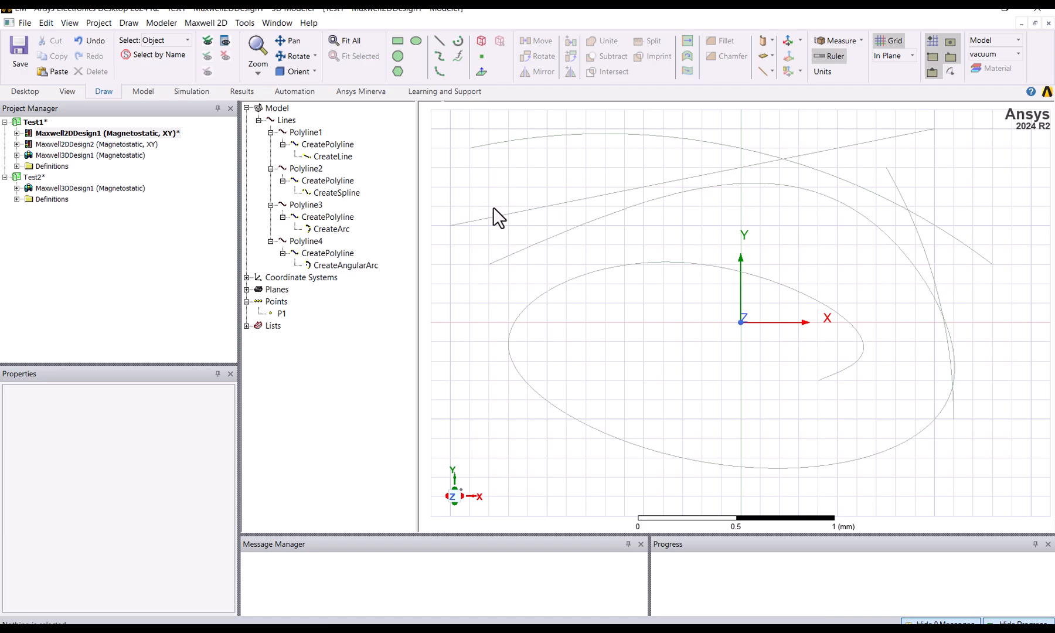
pyautogui.click(271, 131)
pyautogui.click(270, 144)
pyautogui.click(270, 156)
pyautogui.click(270, 168)
pyautogui.click(296, 136)
pyautogui.keyDown('shift'); pyautogui.click(305, 170); pyautogui.keyUp('shift')
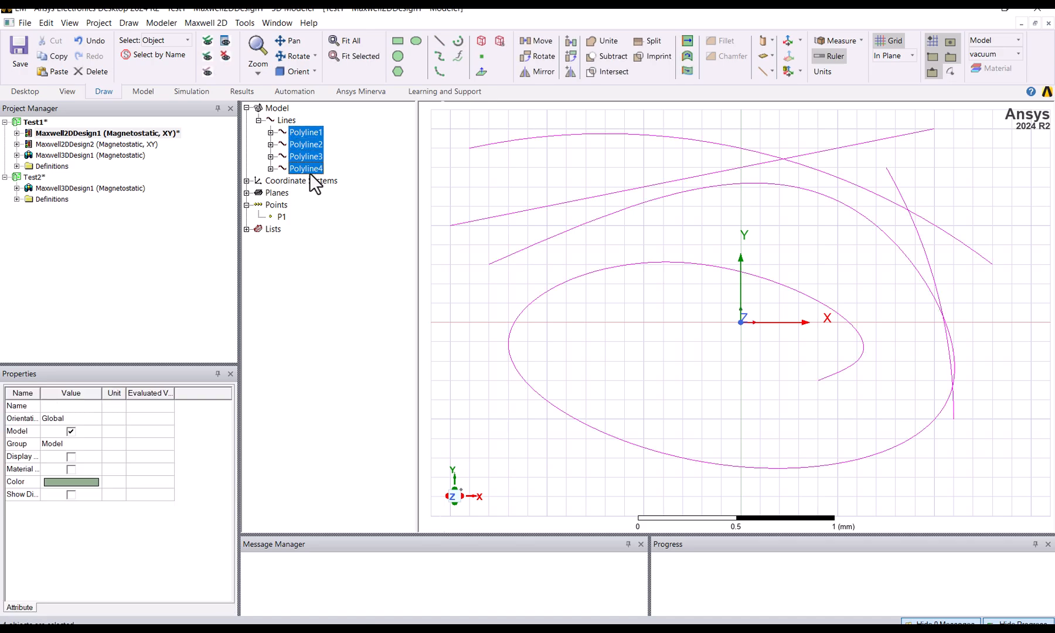
pyautogui.press('Delete')
pyautogui.click(283, 145)
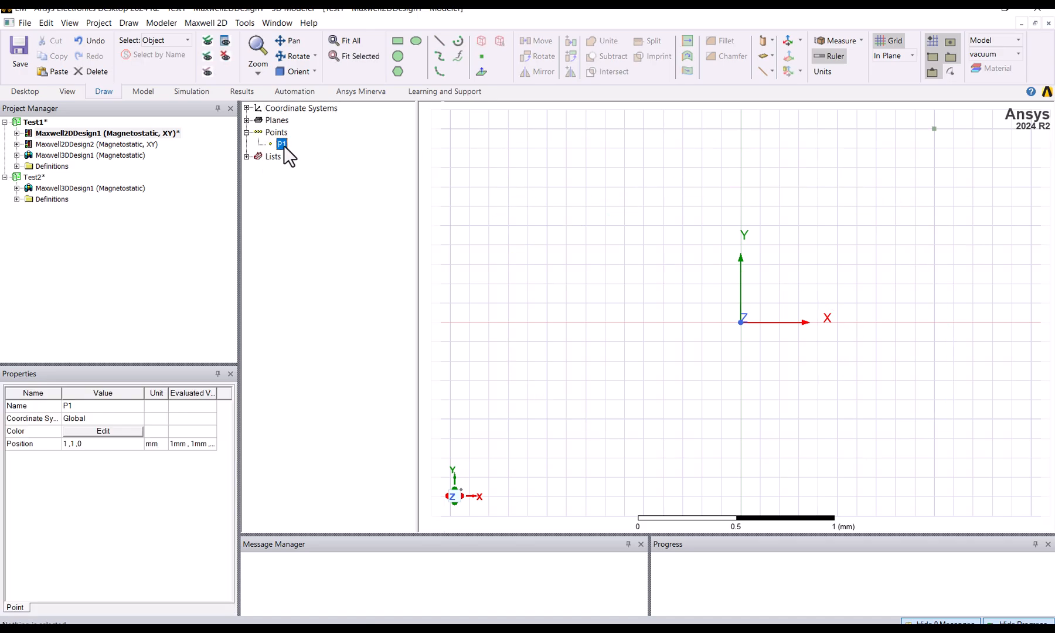
pyautogui.press('Delete')
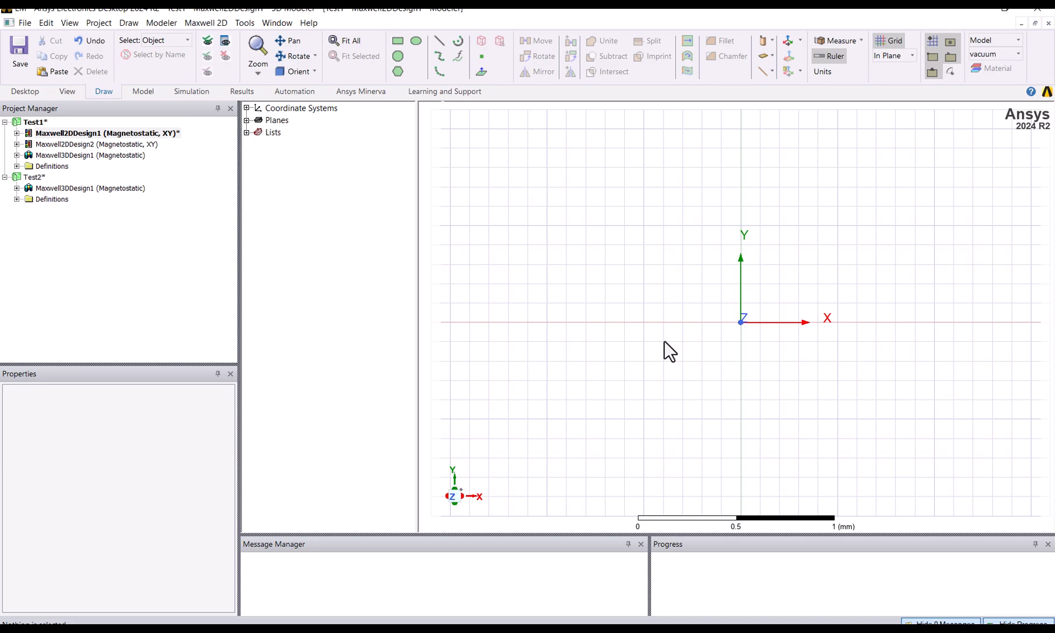
# Draw a rectangle about 2.1 mm by 1 mm from (-1.1, 0.7) to about (1, -0.3) mm.
pyautogui.click(398, 42)
pyautogui.click(527, 187)
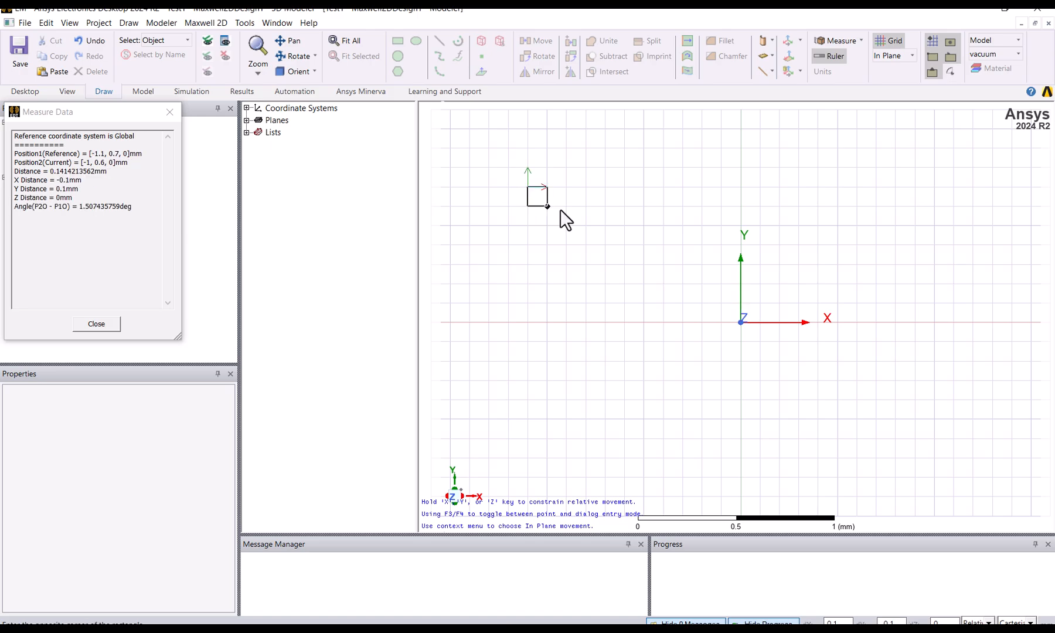
pyautogui.click(940, 380)
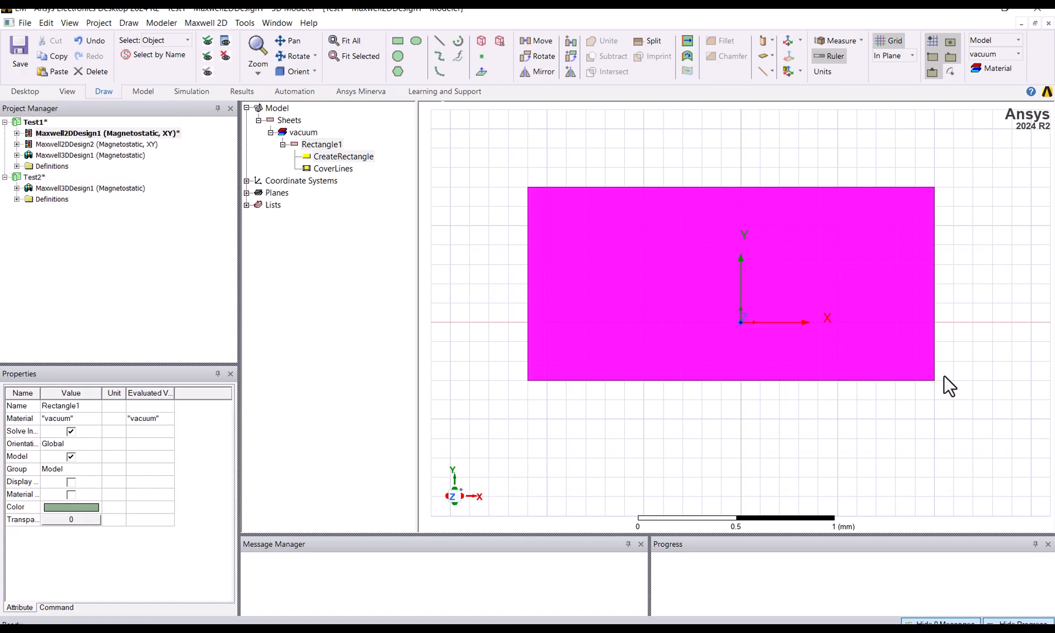
# Examine the rectangle's creation history, its attributes and how it is grouped under the vacuum material.
pyautogui.click(320, 145)
pyautogui.click(283, 144)
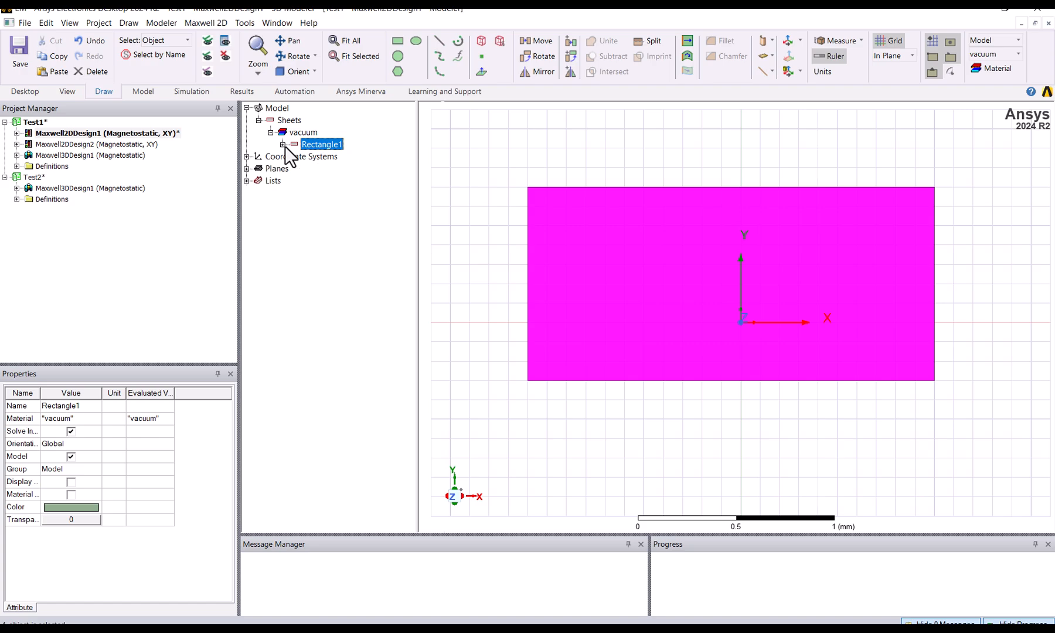
pyautogui.click(282, 145)
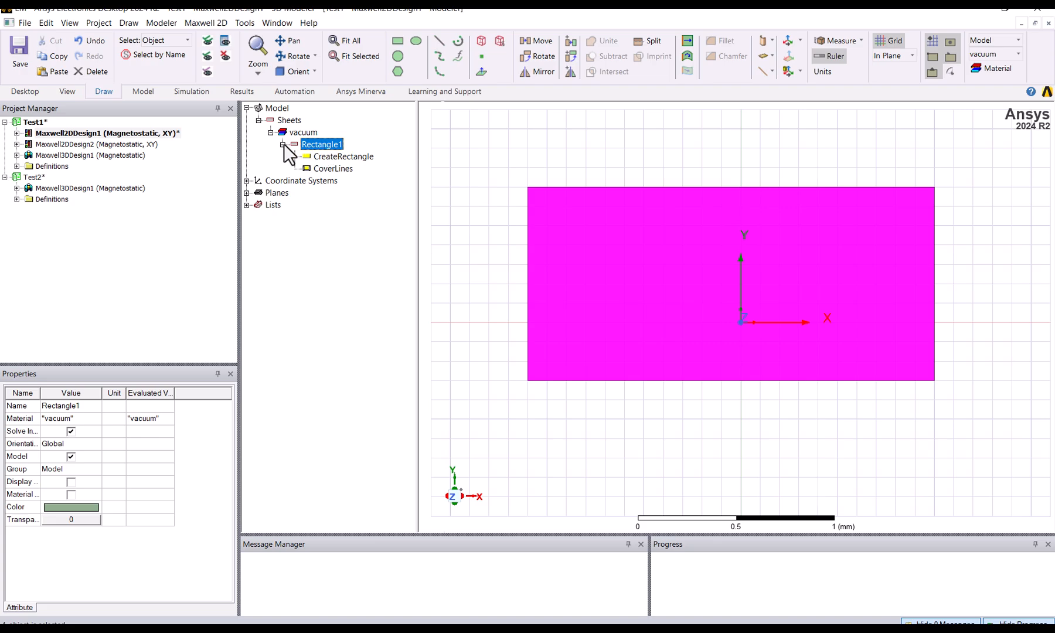
pyautogui.click(303, 133)
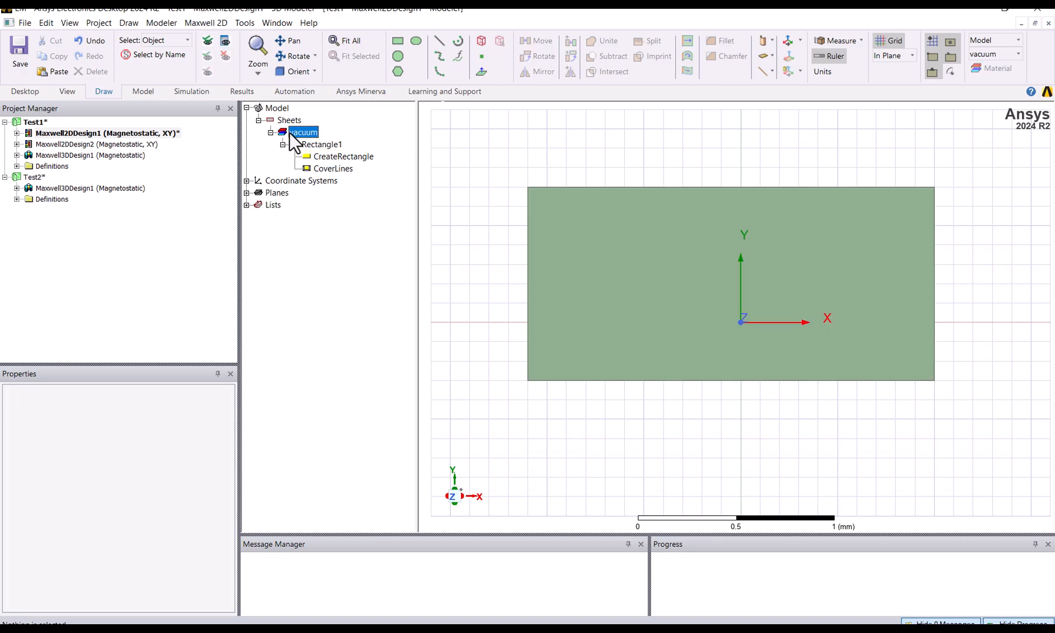
pyautogui.click(320, 145)
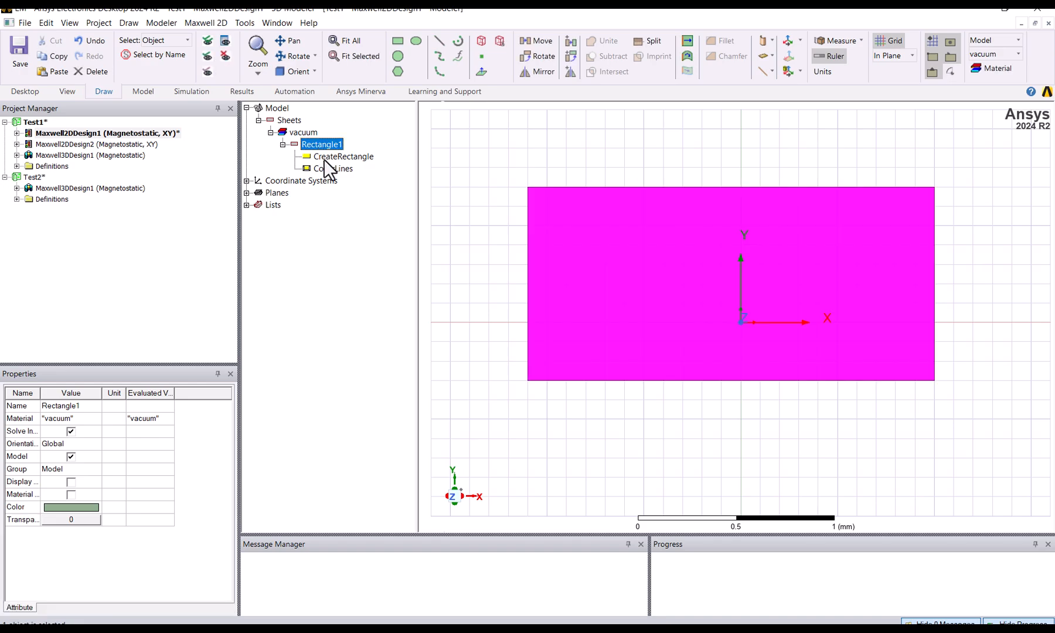
pyautogui.click(303, 135)
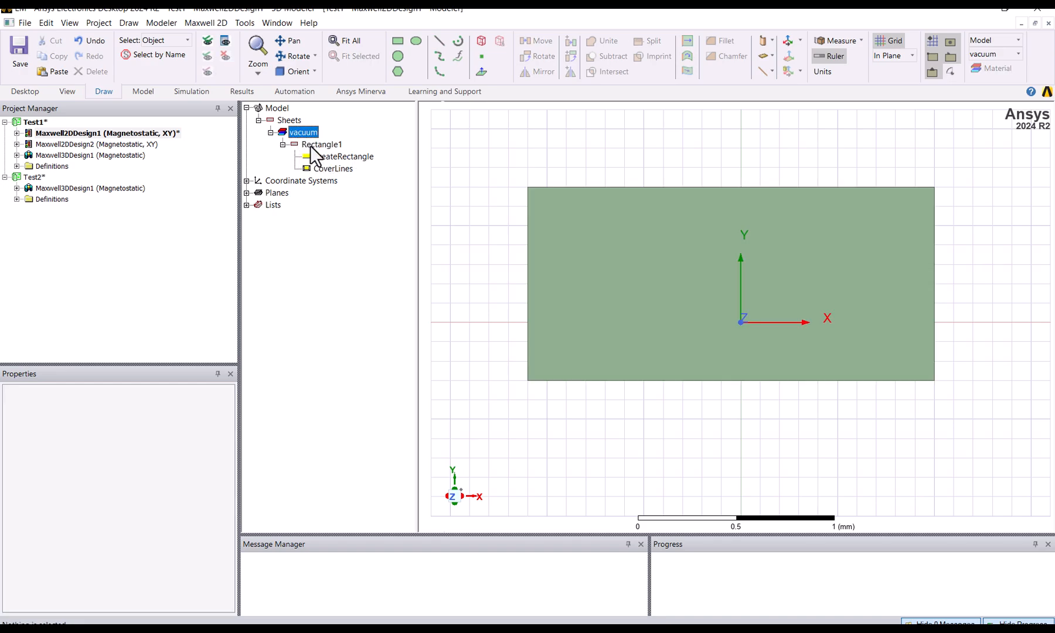
pyautogui.click(316, 146)
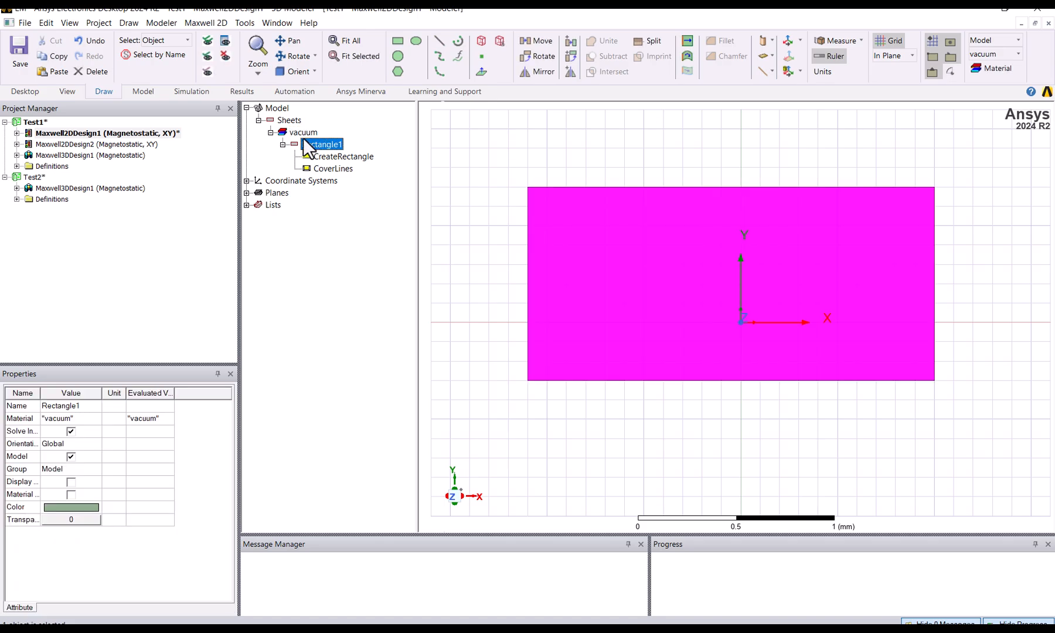
pyautogui.click(303, 137)
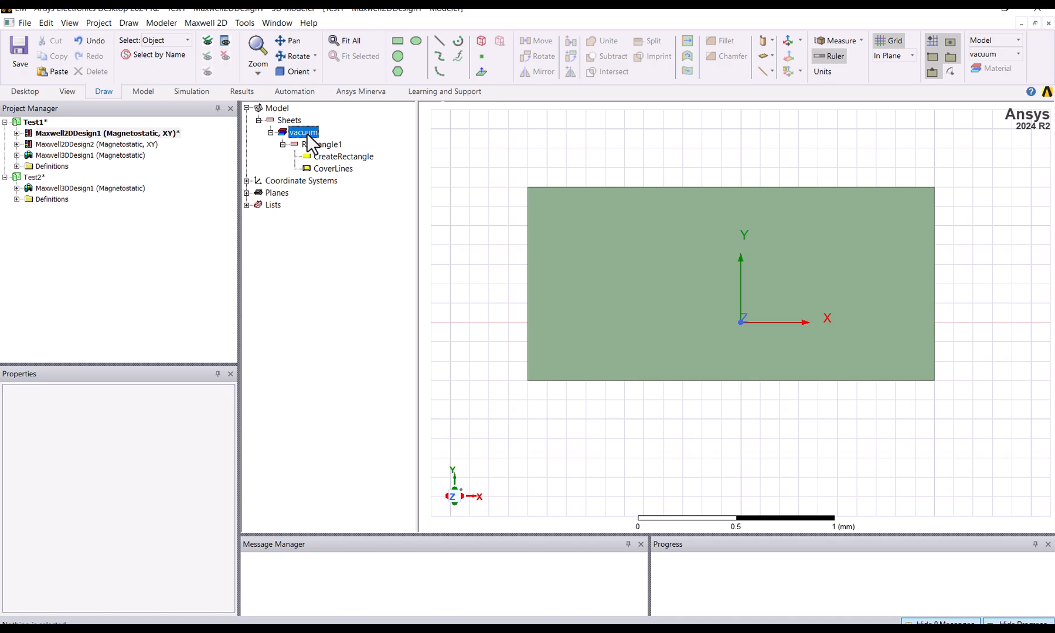
pyautogui.click(282, 144)
pyautogui.click(308, 144)
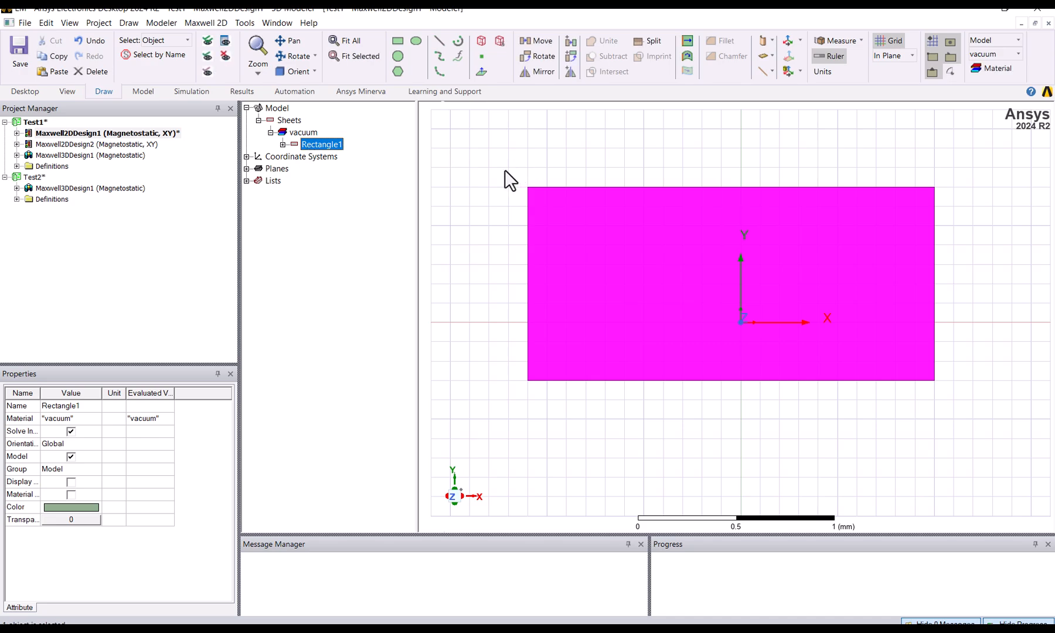
pyautogui.click(313, 135)
pyautogui.click(282, 145)
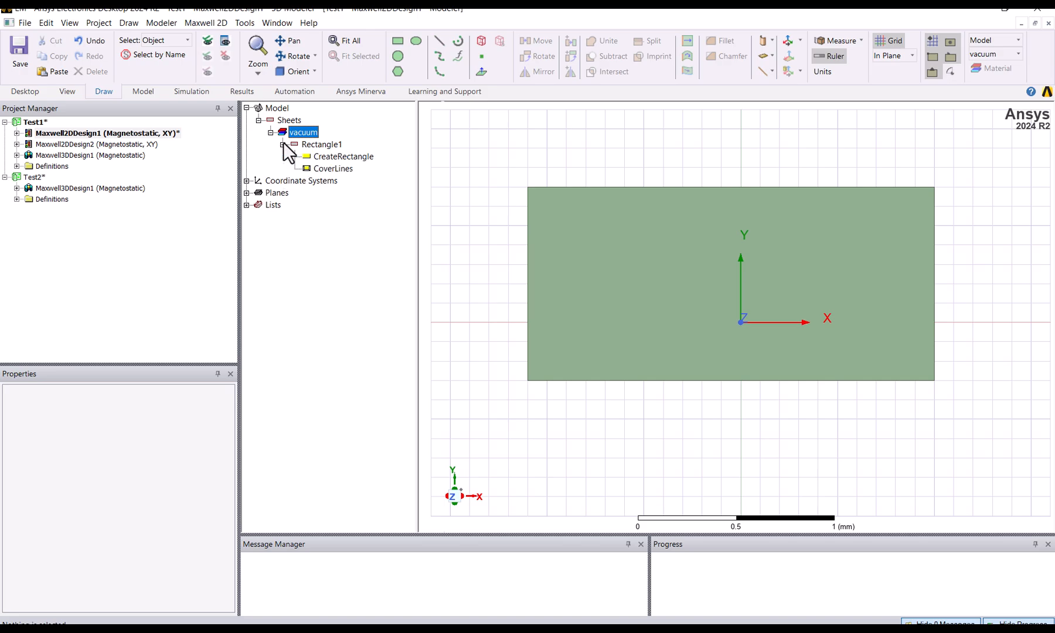
# Change the rectangle's color to the basic orange.
pyautogui.click(329, 144)
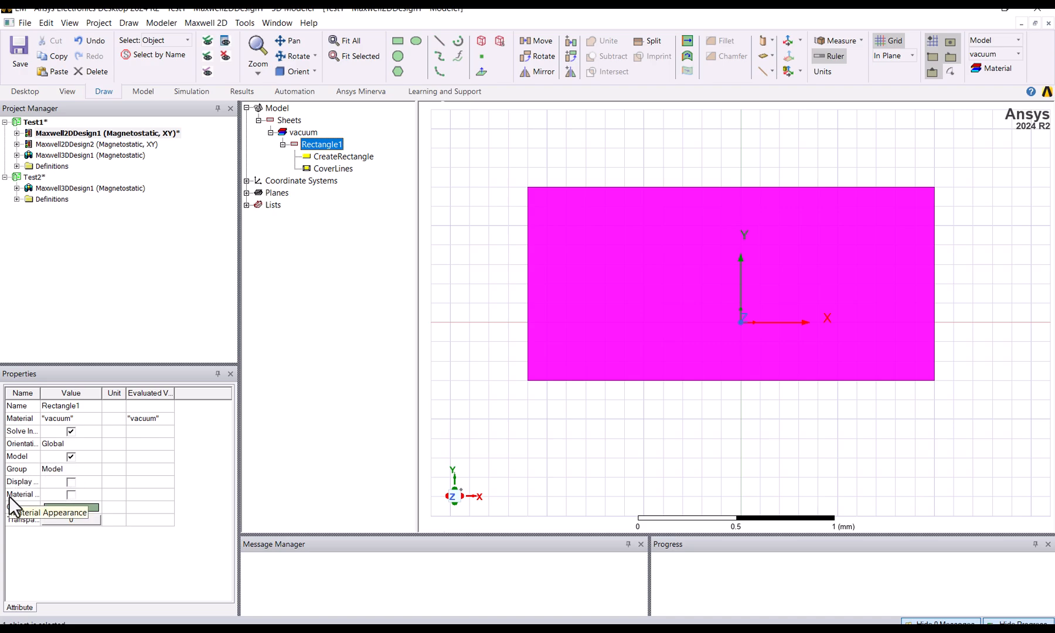
pyautogui.click(65, 508)
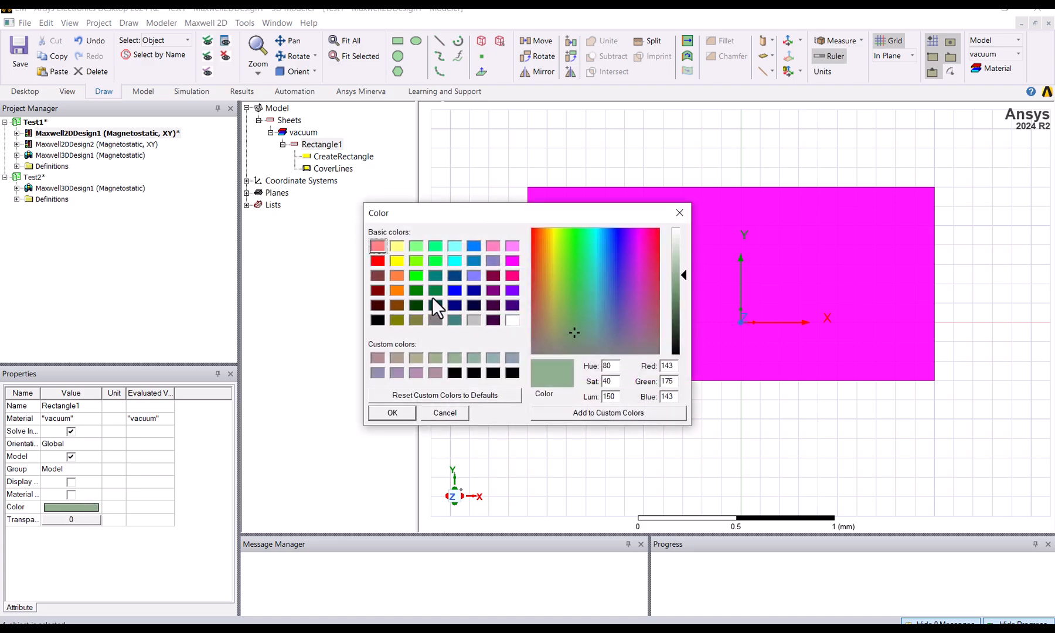
pyautogui.click(397, 276)
pyautogui.click(384, 413)
pyautogui.click(603, 425)
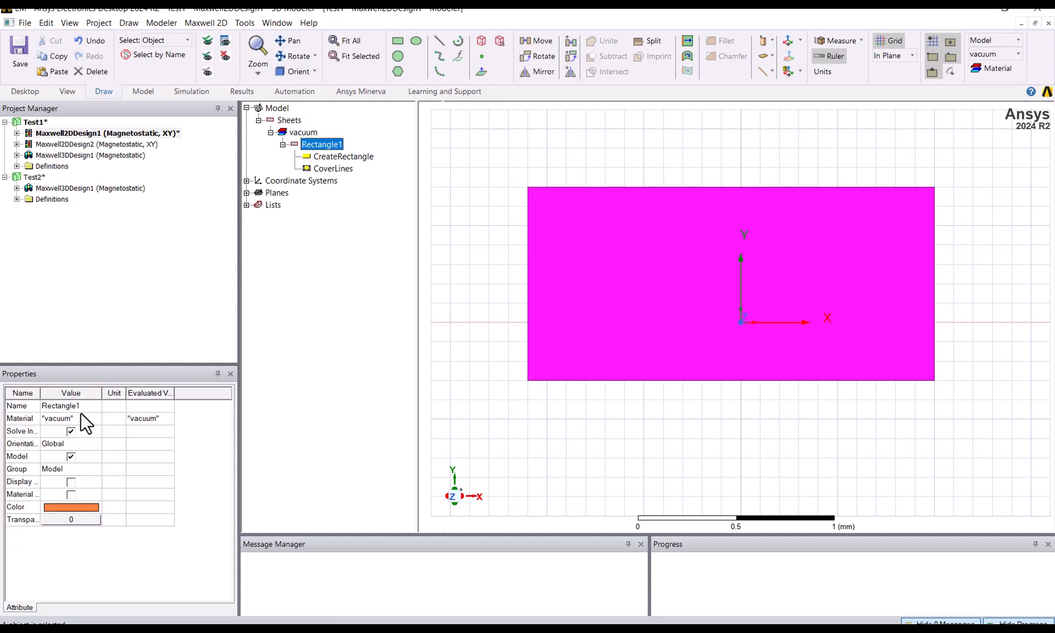
# Rename the rectangle as Box and deselect it.
pyautogui.click(80, 408)
pyautogui.write('Box')
pyautogui.press('Return')
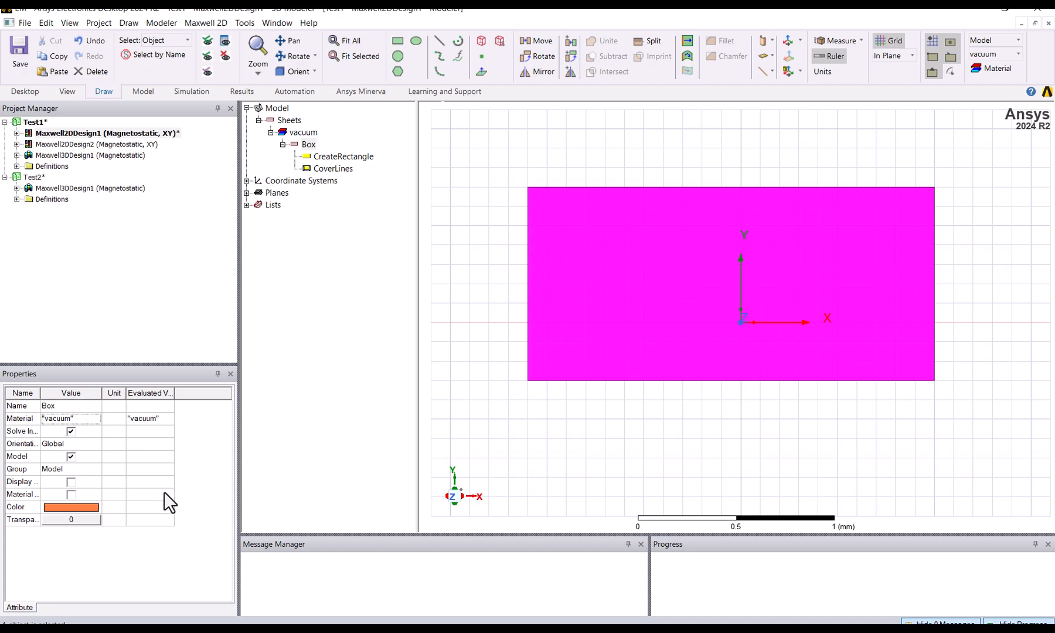
pyautogui.click(307, 145)
pyautogui.click(544, 127)
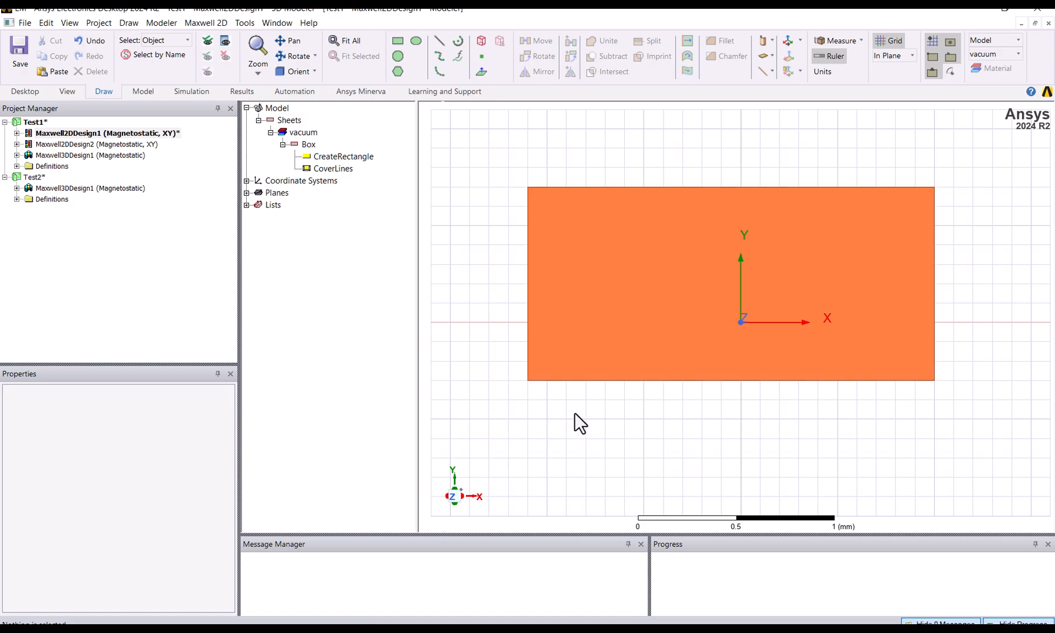
# Draw a circle of radius 0.7 mm centred on Box's corner at (-1.1, -0.3) mm and show its creation properties.
pyautogui.click(398, 57)
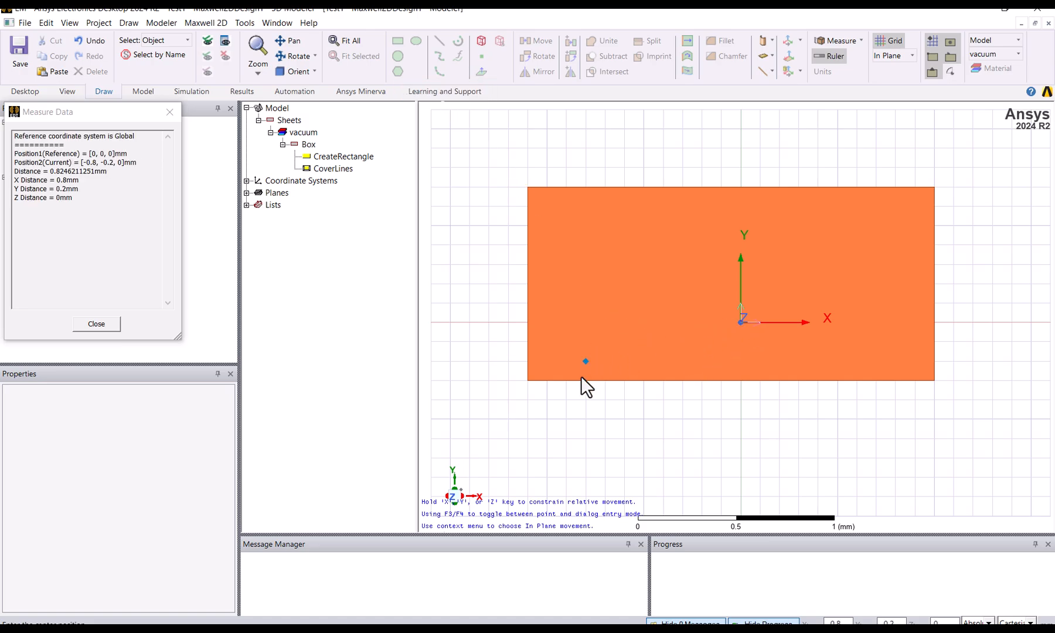
pyautogui.click(528, 380)
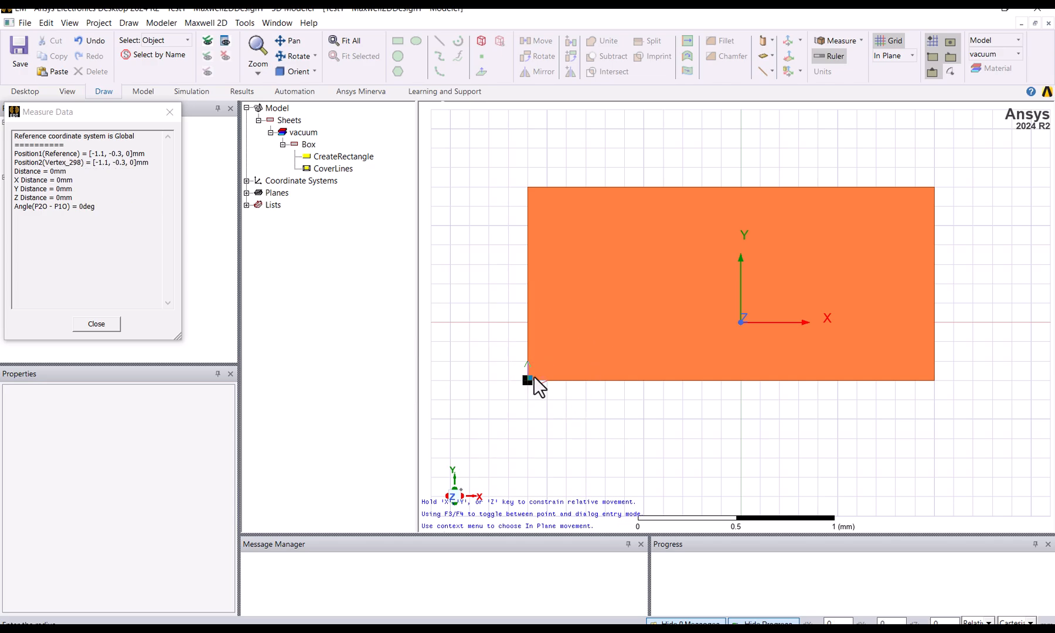
pyautogui.click(662, 385)
pyautogui.click(772, 419)
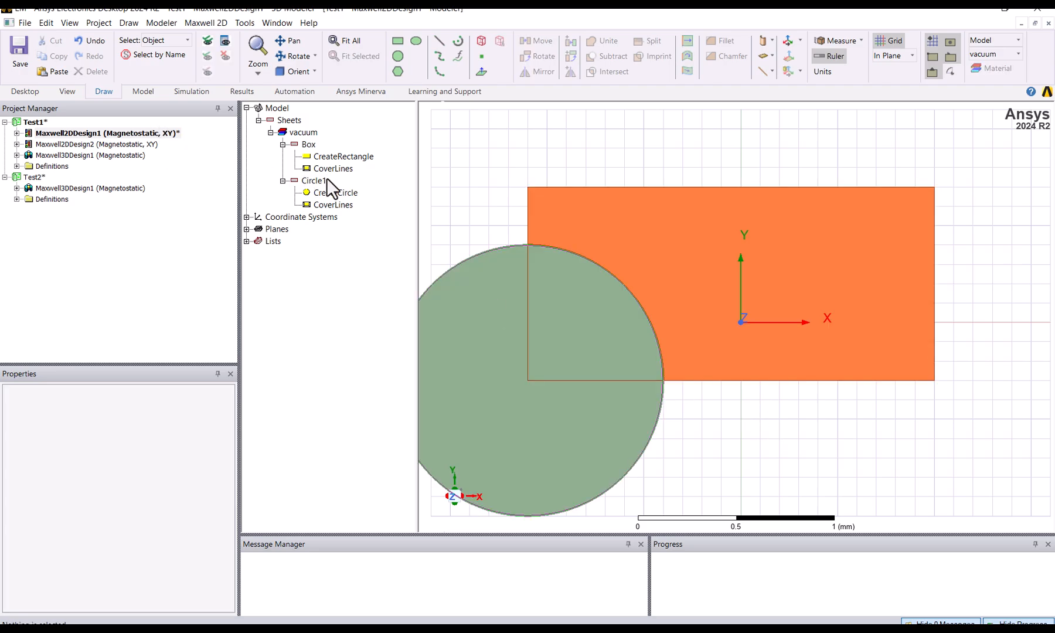
pyautogui.click(315, 181)
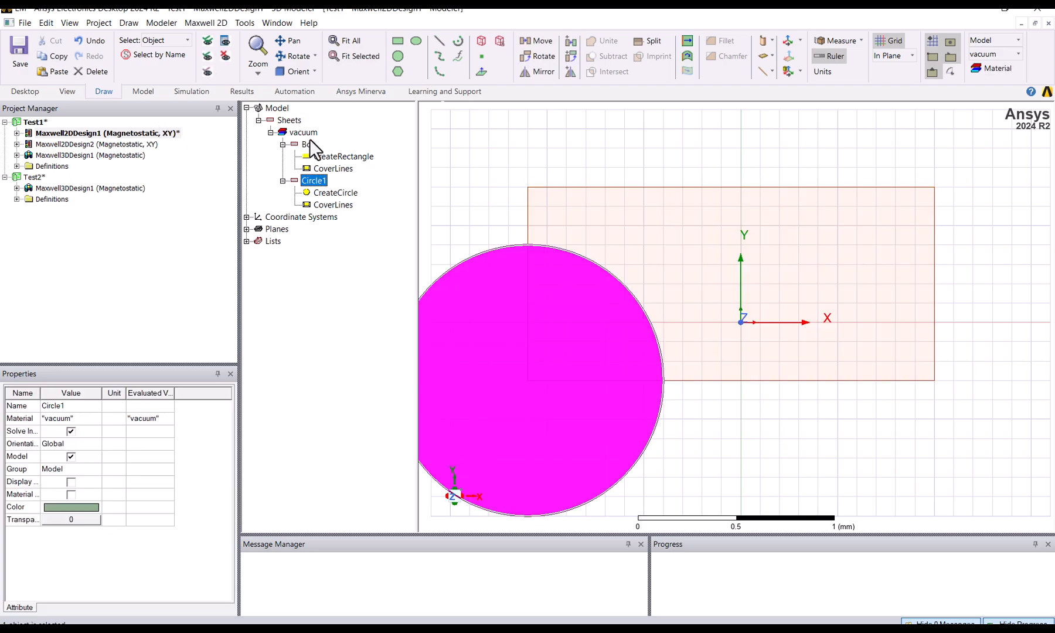
pyautogui.click(334, 194)
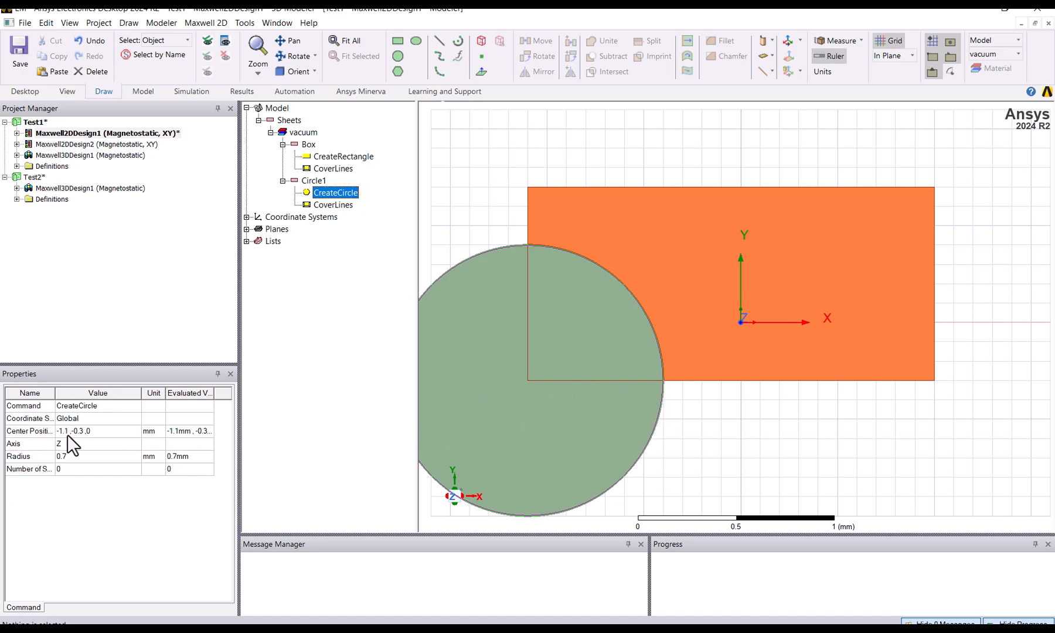
# Set the circle's center position to -1.1, -0.5, 0 mm and its radius to 0.8 mm.
pyautogui.click(84, 435)
pyautogui.click(83, 435)
pyautogui.press('BackSpace')
pyautogui.write('5')
pyautogui.press('Return')
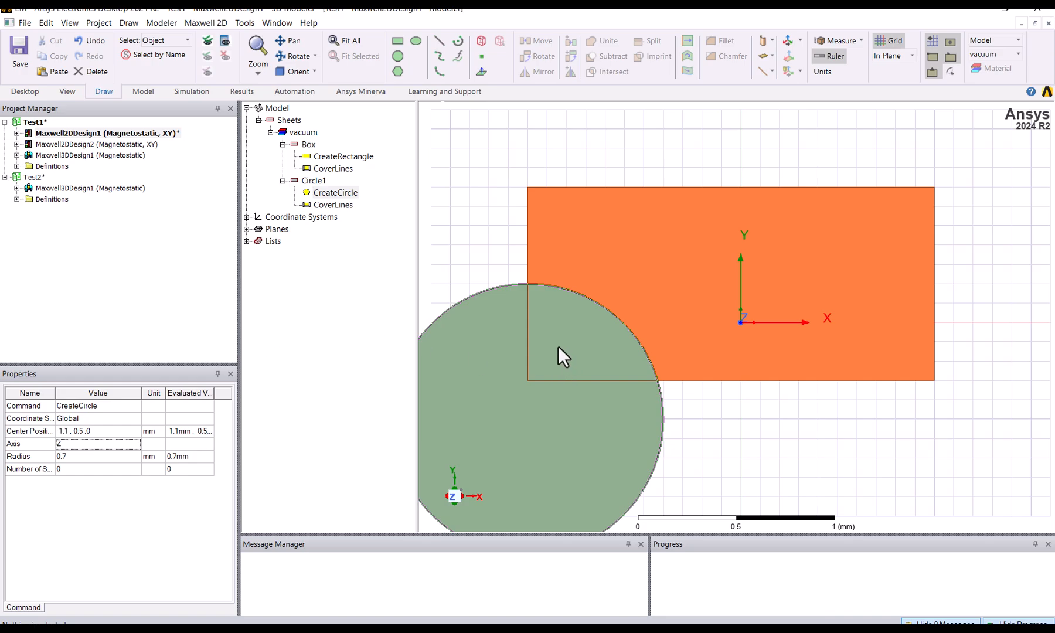
pyautogui.click(78, 460)
pyautogui.write('0.8')
pyautogui.press('Return')
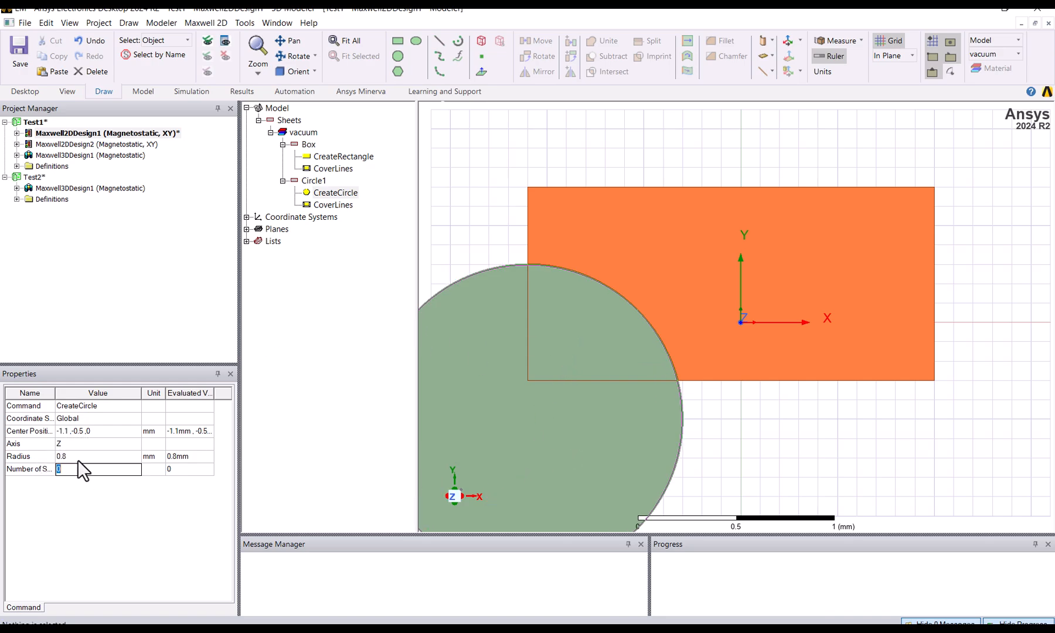
pyautogui.click(109, 551)
# Set the circle's number of segments to 36 and inspect its faceted edge up close.
pyautogui.moveTo(56, 390); pyautogui.dragTo(87, 390)
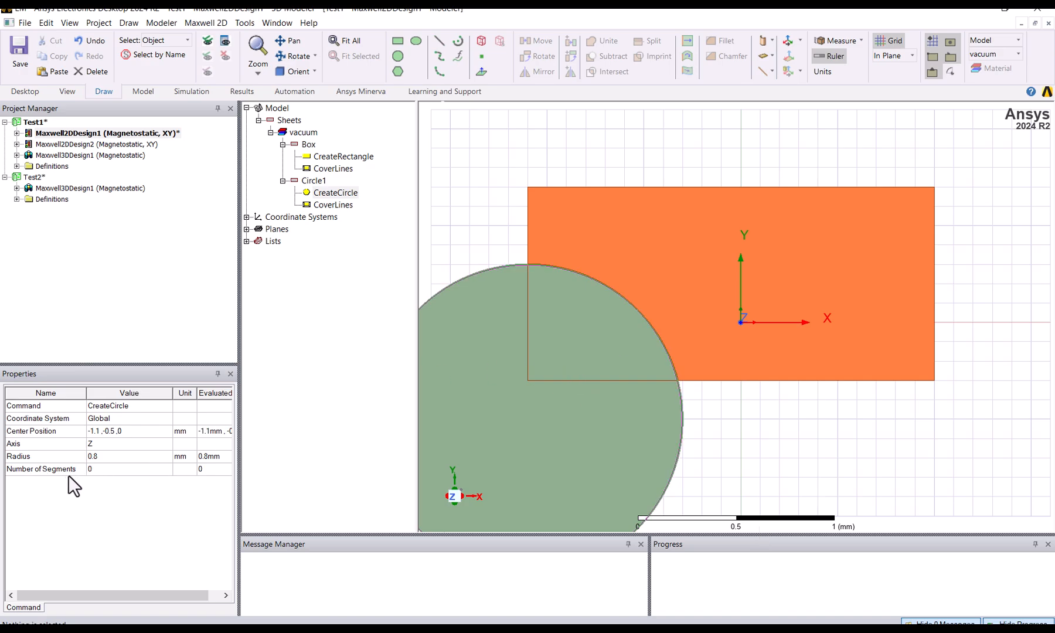
pyautogui.click(47, 470)
pyautogui.click(664, 346)
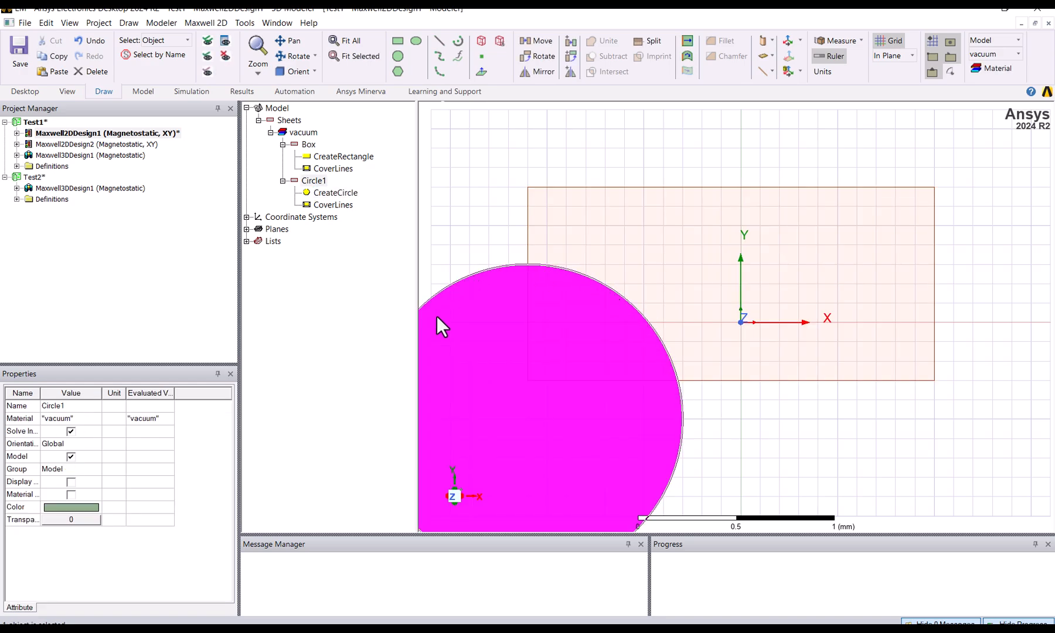
pyautogui.click(336, 193)
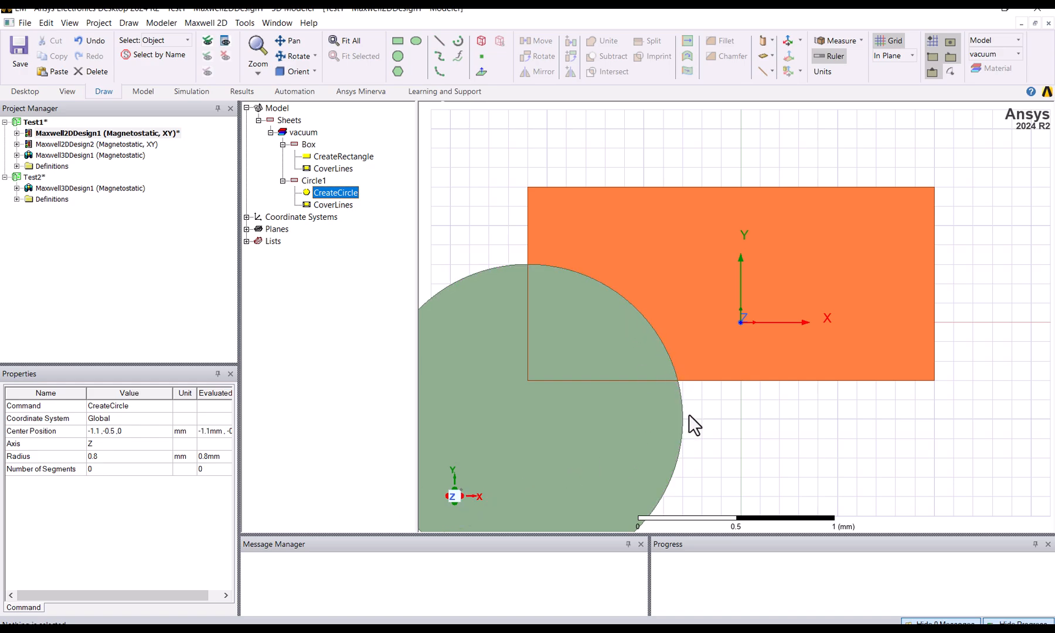
pyautogui.click(110, 507)
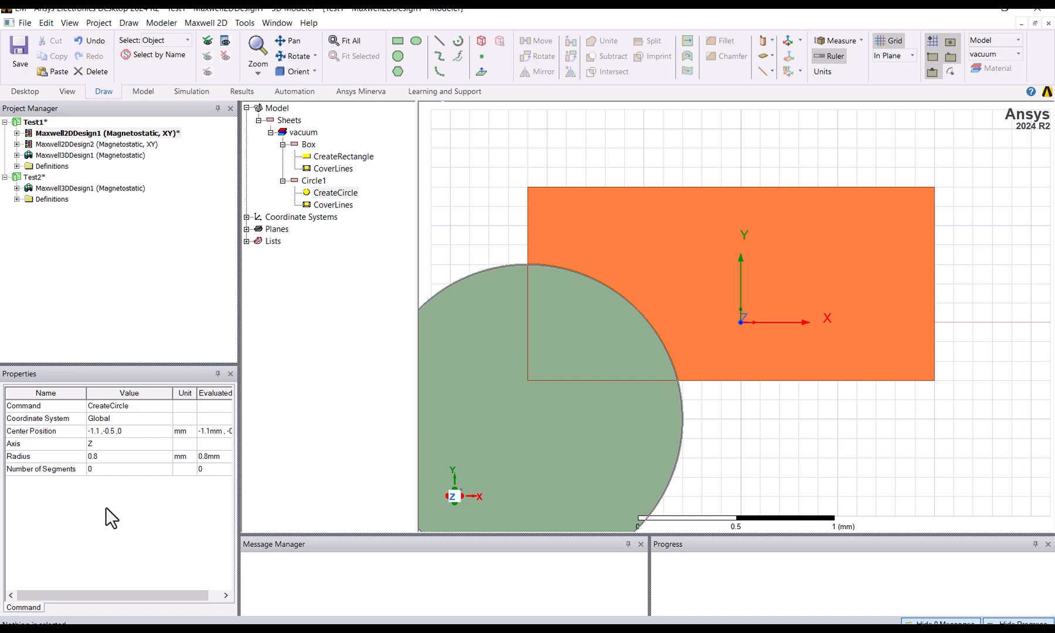
pyautogui.click(102, 471)
pyautogui.write('36')
pyautogui.press('Return')
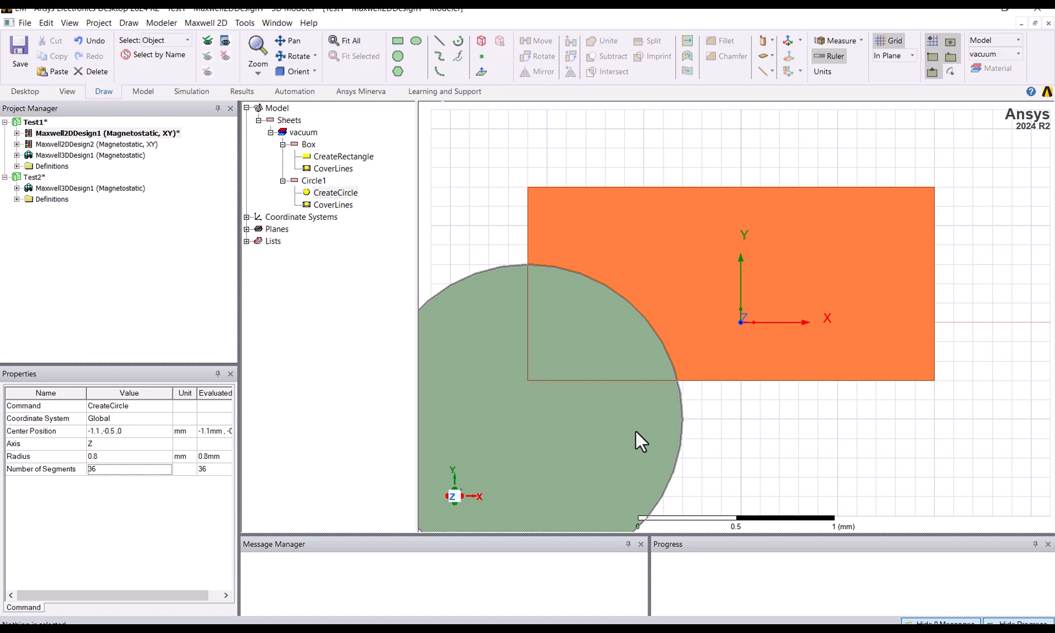
pyautogui.scroll(5, 720, 448)
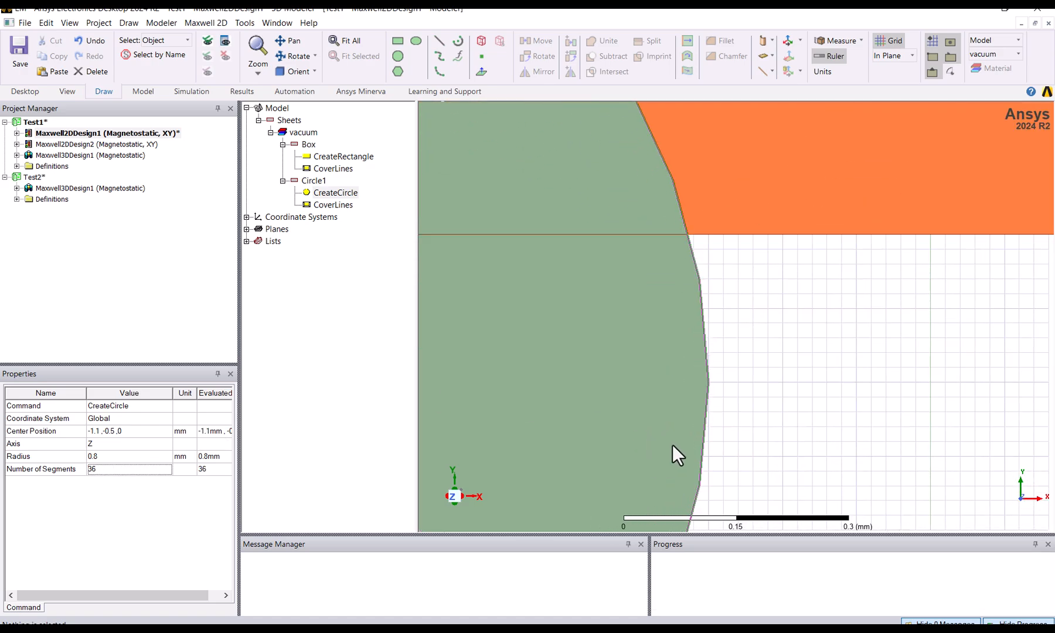
pyautogui.scroll(1, 673, 444)
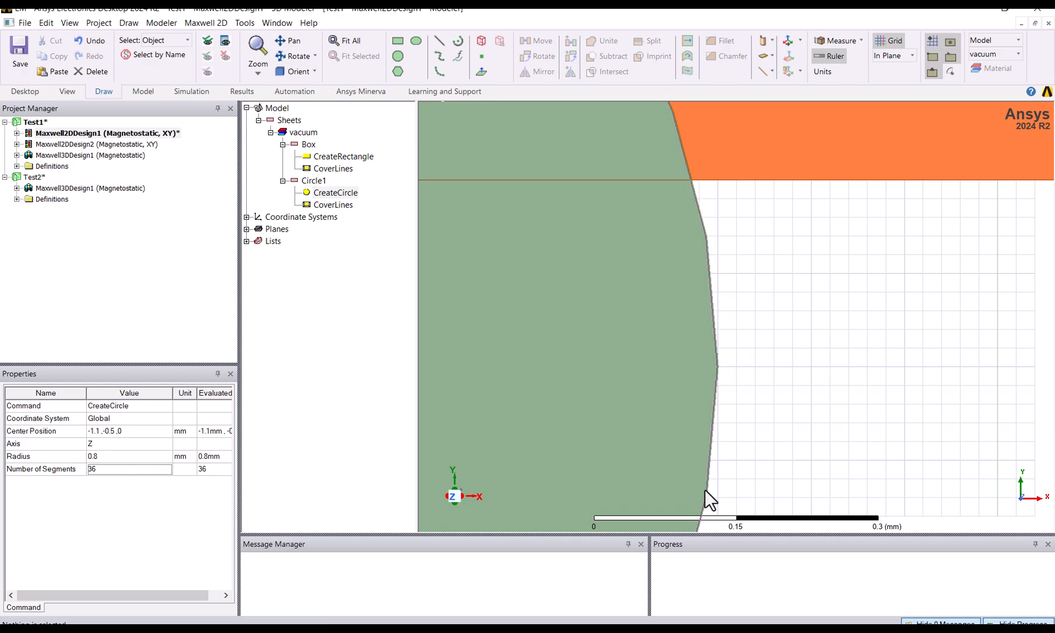
# Set the circle's number of segments to 360 and select the circle to check how smooth its edge is.
pyautogui.click(106, 474)
pyautogui.write('0')
pyautogui.press('Return')
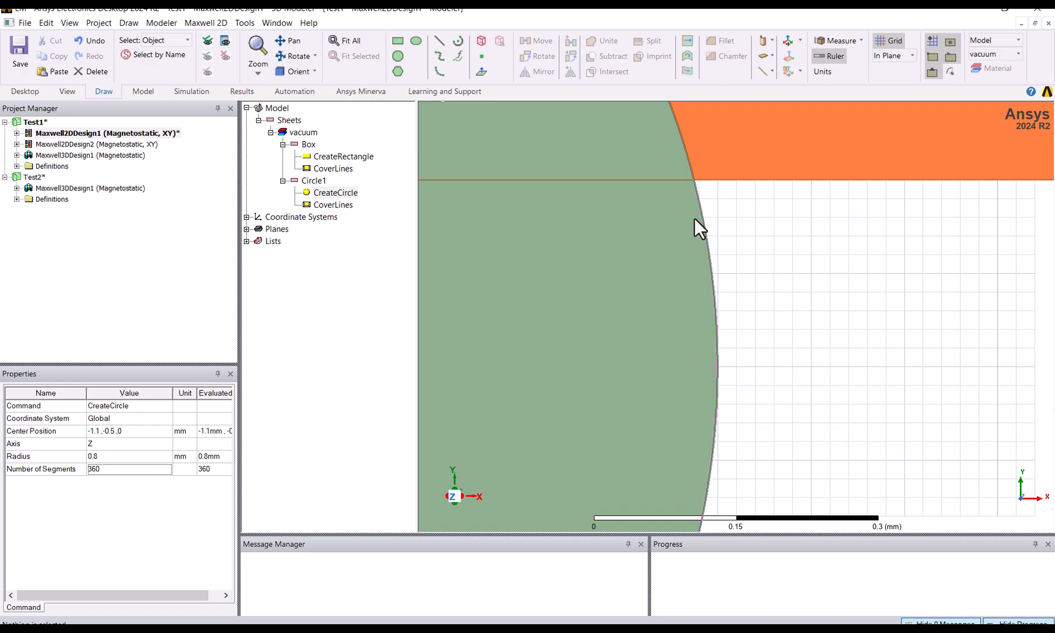
pyautogui.click(708, 252)
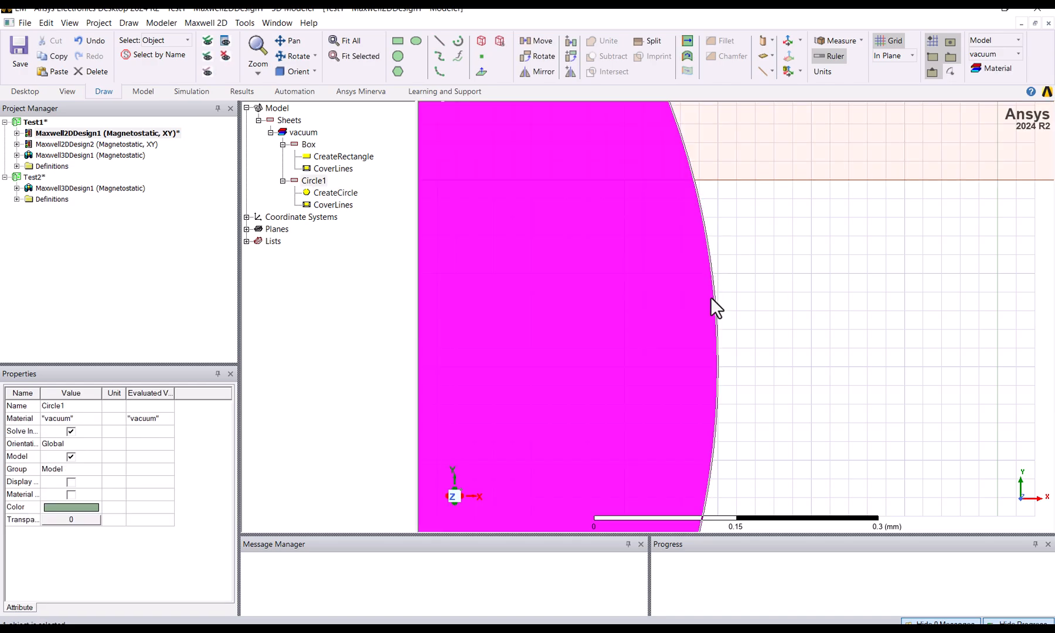
pyautogui.click(735, 369)
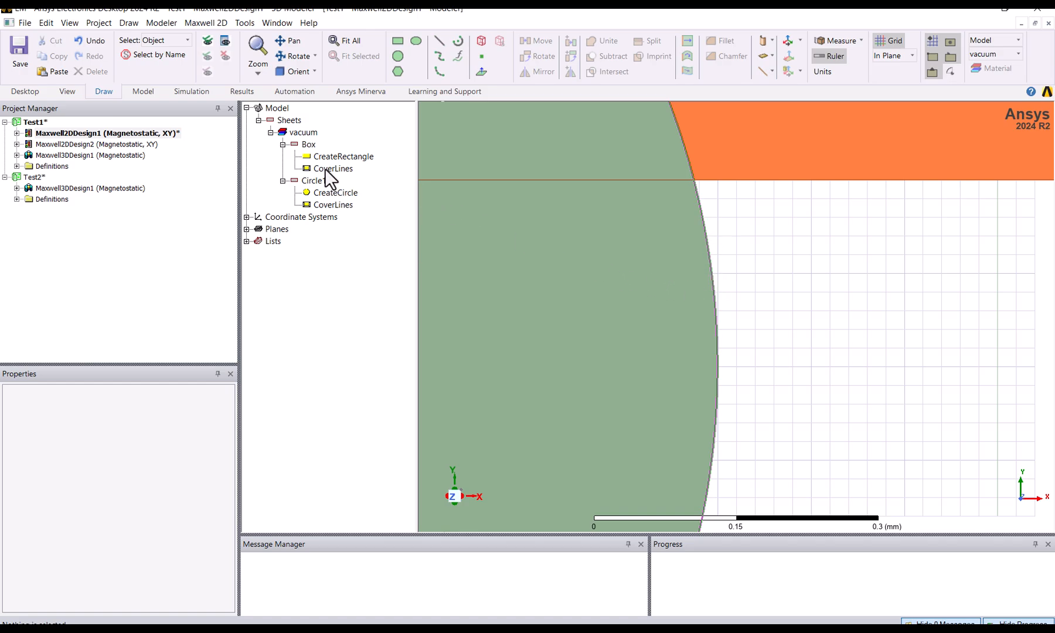
# Set the circle's number of segments to 0 and collapse the histories of Circle1 and Box in the model tree.
pyautogui.click(335, 194)
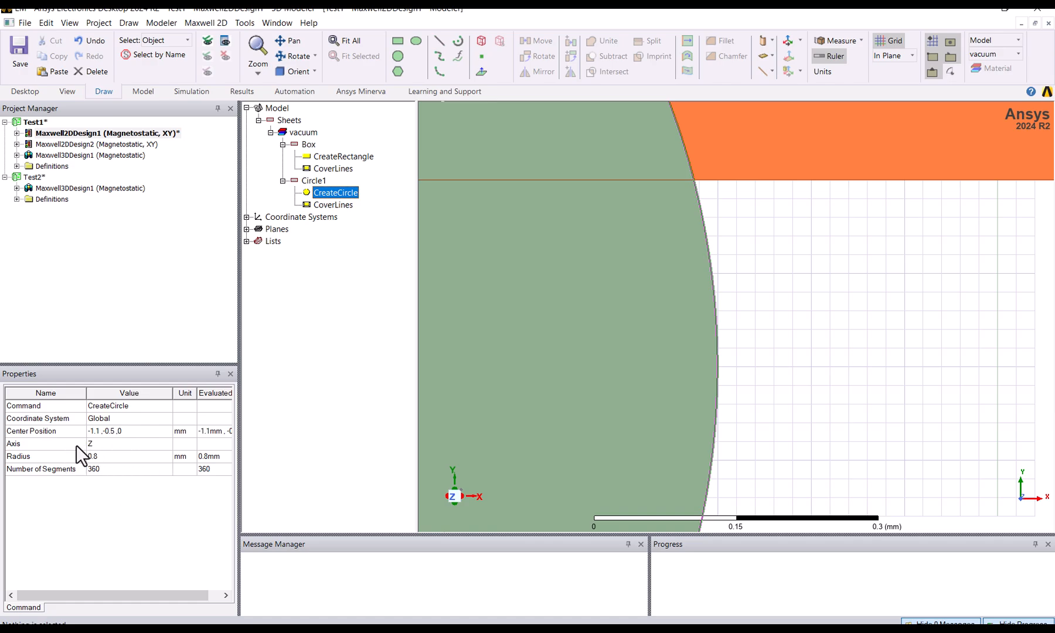
pyautogui.click(105, 475)
pyautogui.write('0')
pyautogui.press('Return')
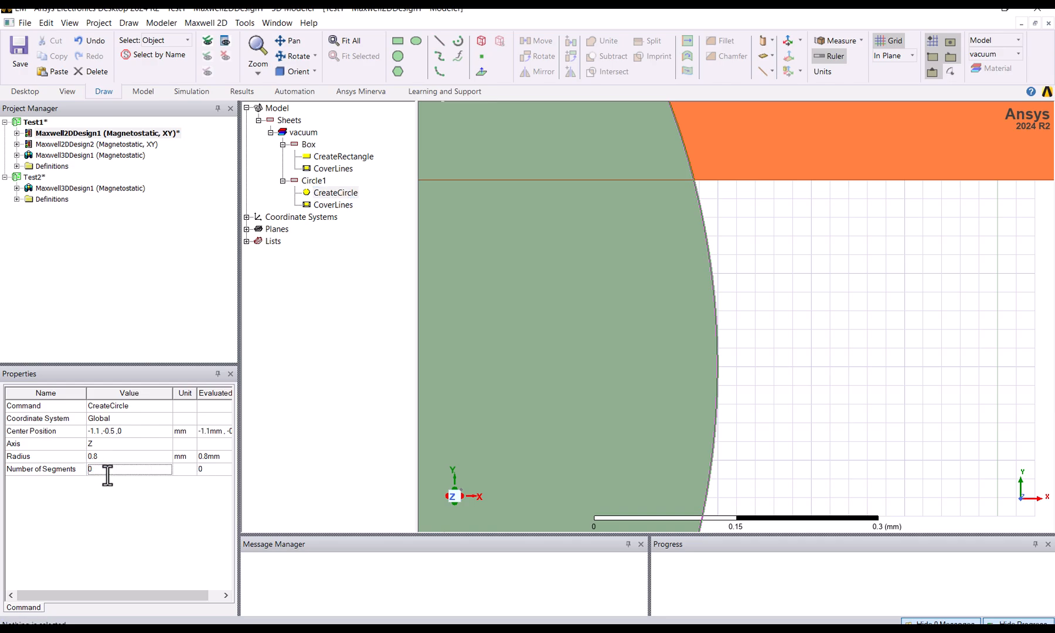
pyautogui.click(338, 44)
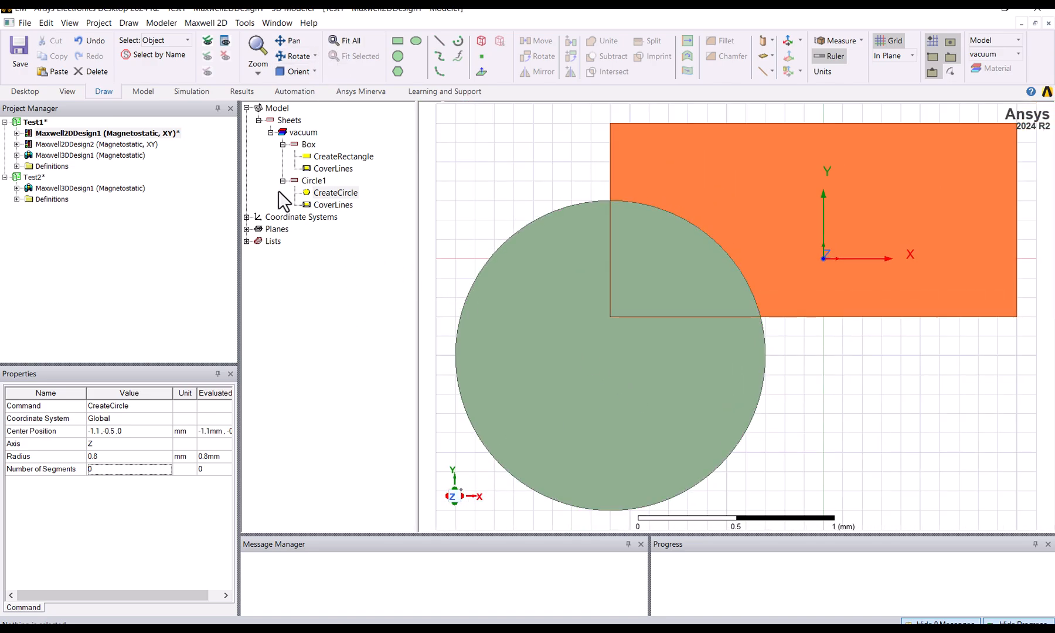
pyautogui.click(282, 180)
pyautogui.click(283, 144)
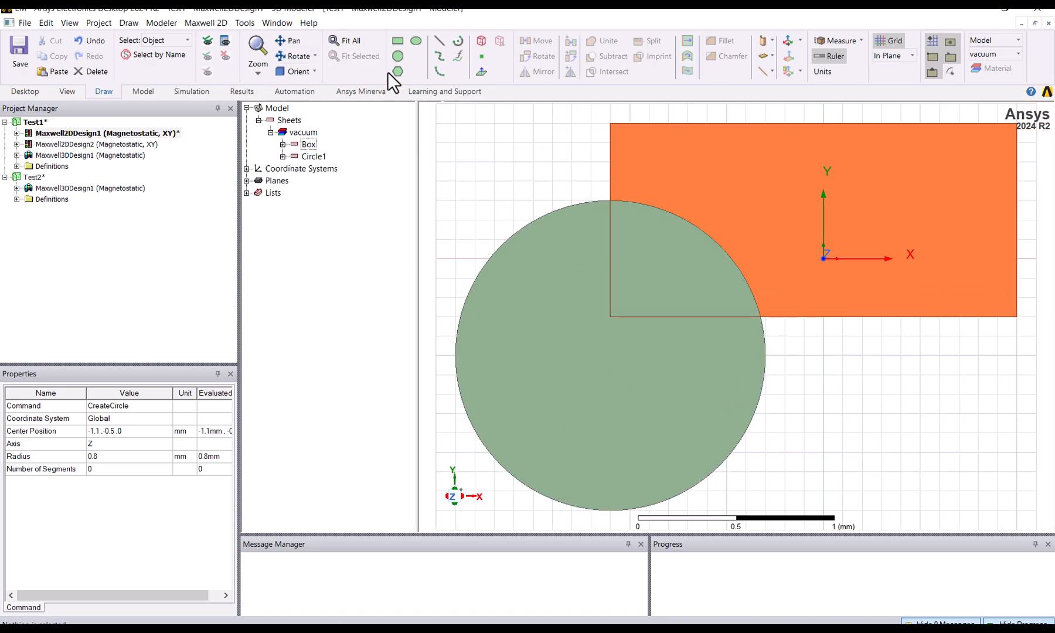
# Draw an ellipse centred at (0, -0.9) mm with major radius 0.8 mm and ratio 0.375, and show its creation properties.
pyautogui.click(416, 47)
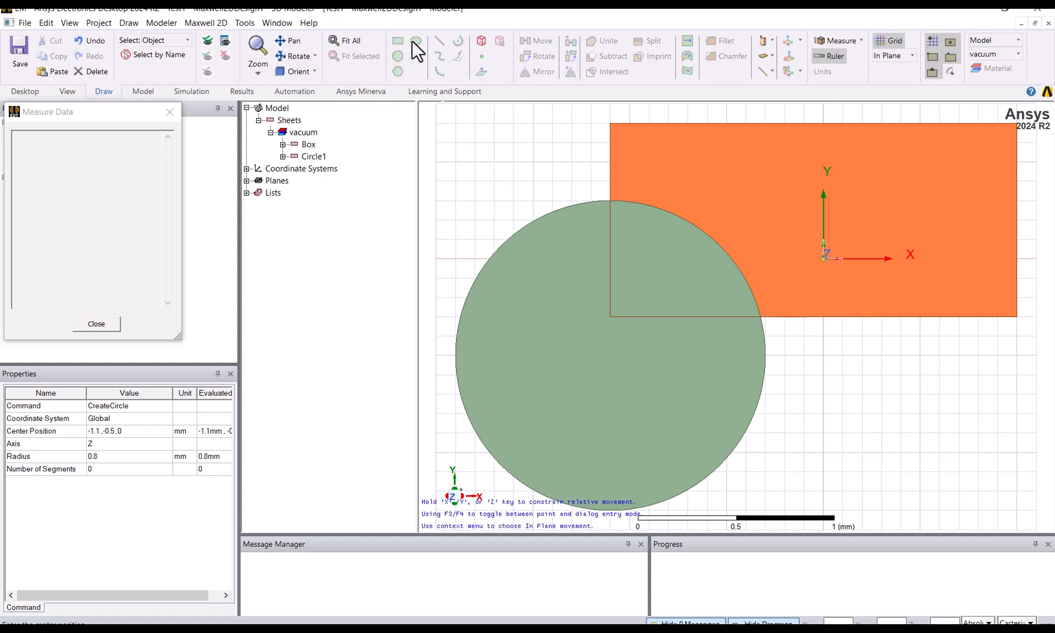
pyautogui.click(825, 433)
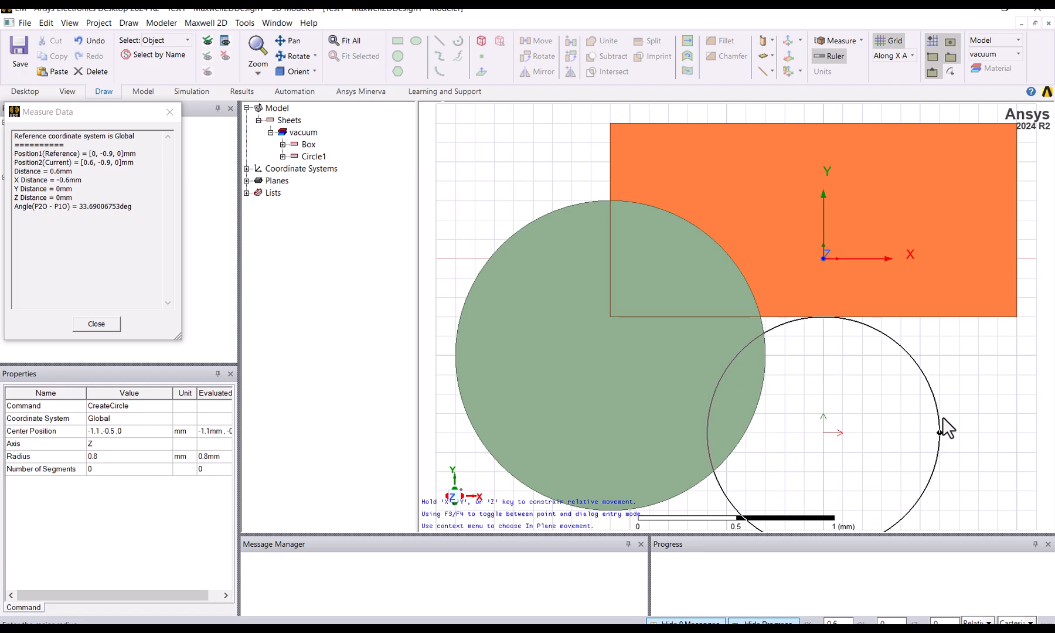
pyautogui.click(979, 434)
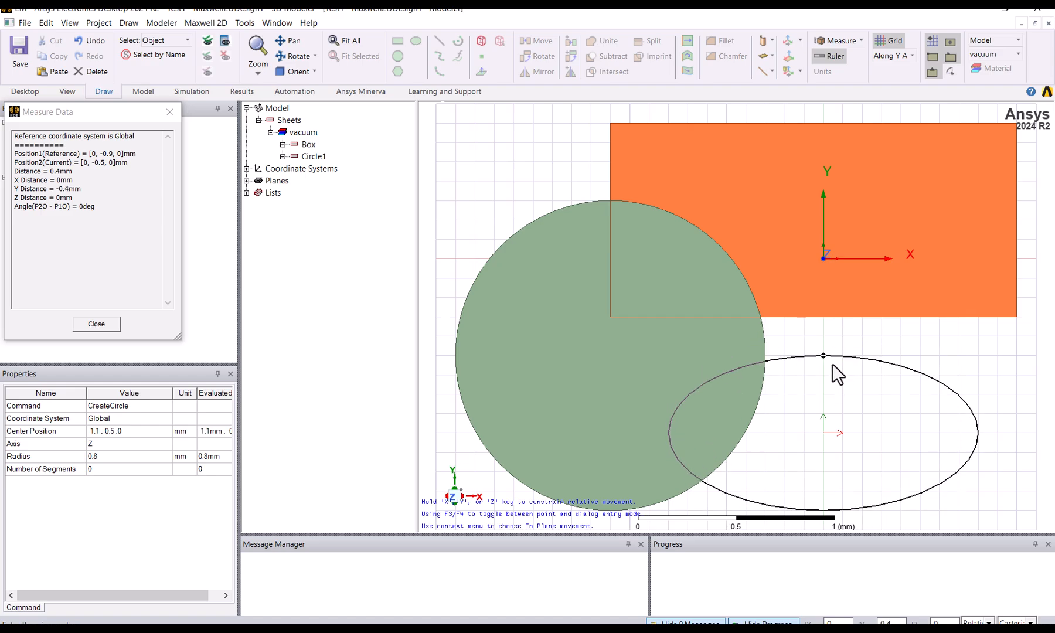
pyautogui.click(828, 379)
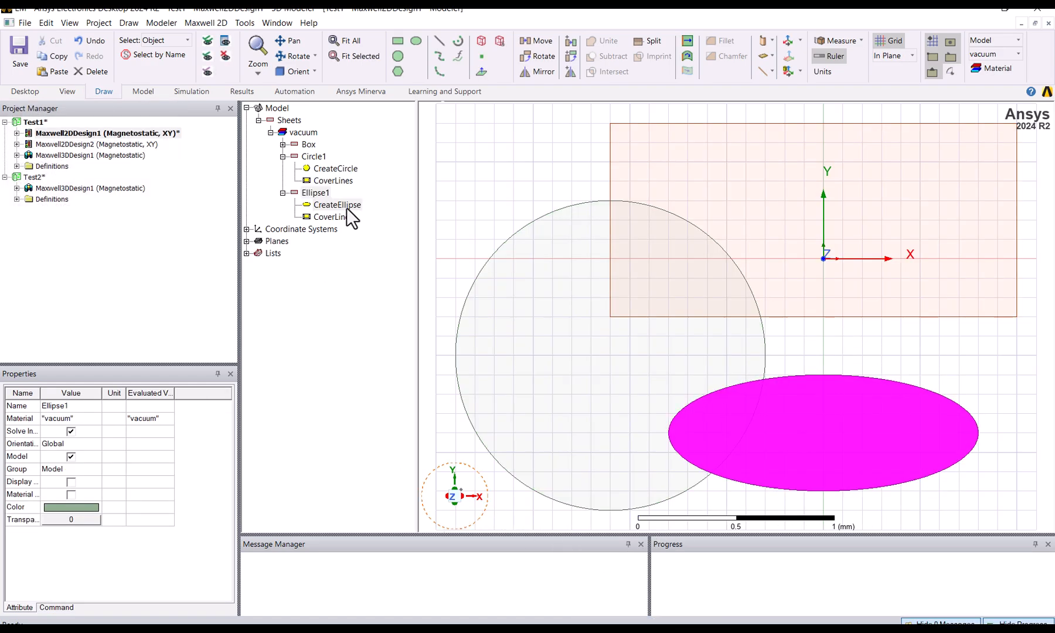
pyautogui.click(337, 205)
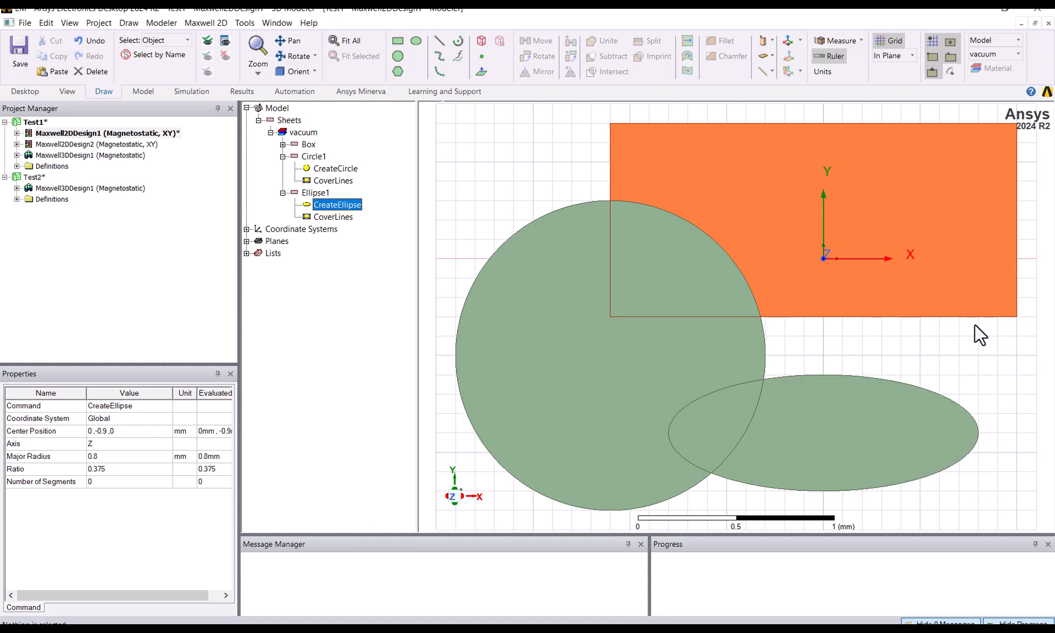
pyautogui.click(469, 185)
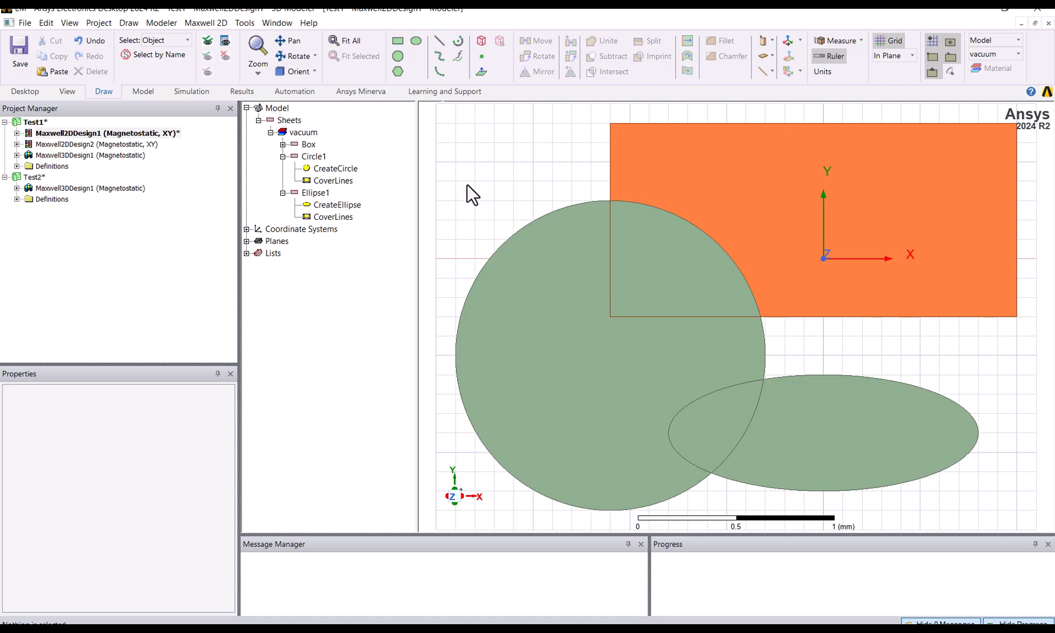
# Draw a regular polygon with 8 segments, centred at the origin with a vertex at (0.6, -0.3) mm, and deselect it.
pyautogui.click(399, 71)
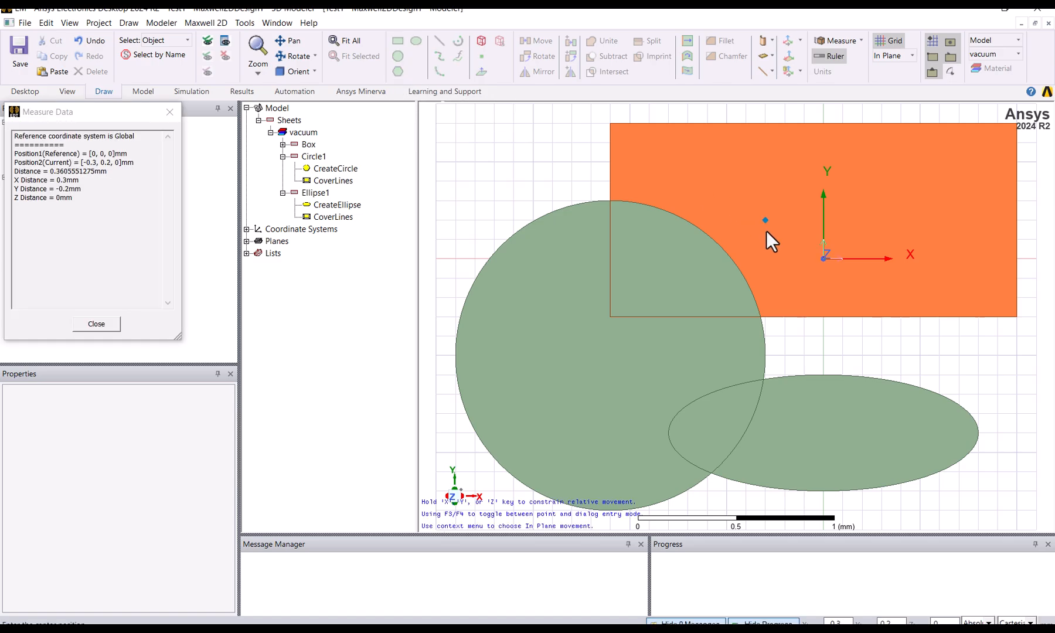
pyautogui.click(824, 259)
pyautogui.click(940, 318)
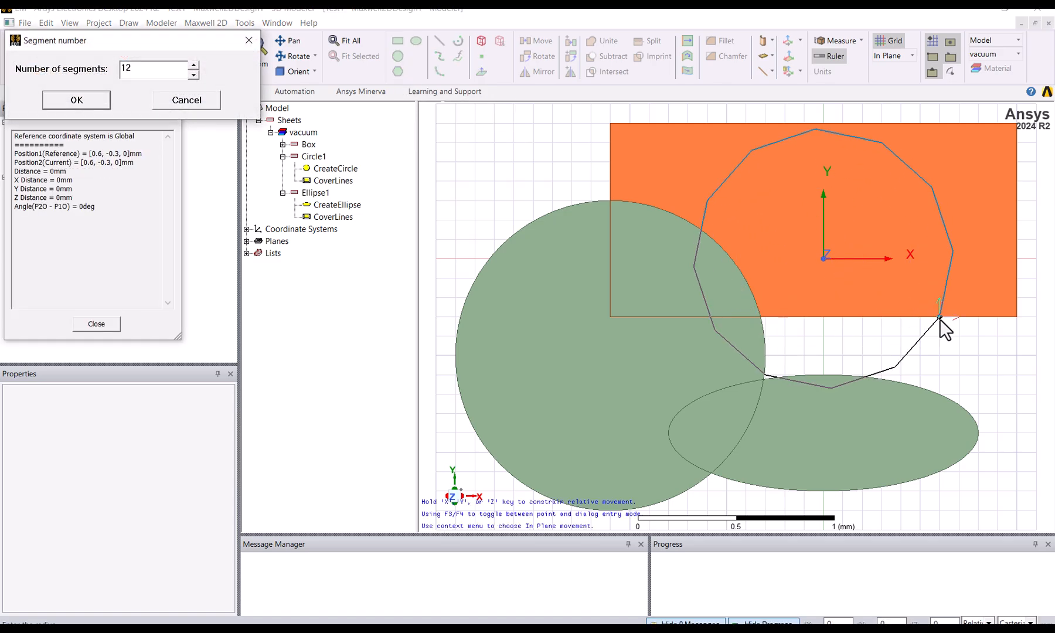
pyautogui.moveTo(136, 47); pyautogui.dragTo(524, 174)
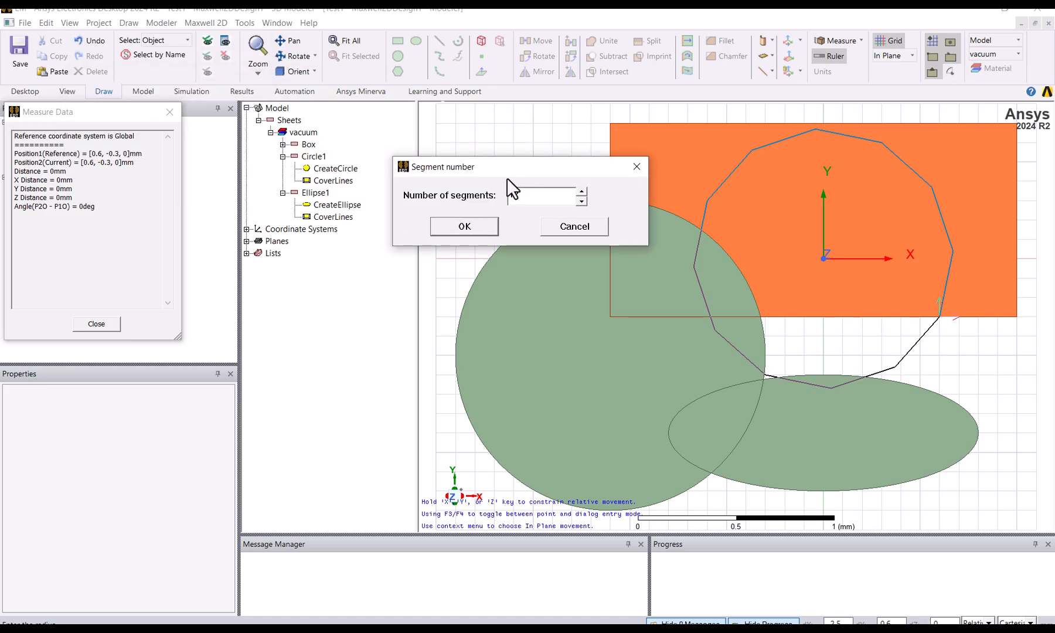
pyautogui.doubleClick(527, 196)
pyautogui.write('3')
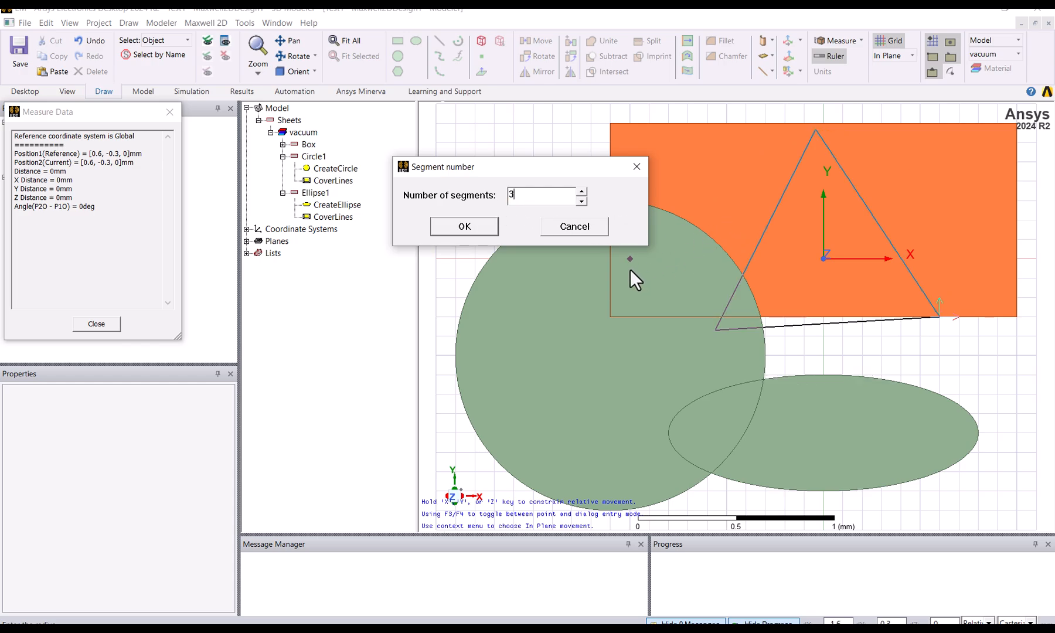
pyautogui.doubleClick(528, 196)
pyautogui.write('8')
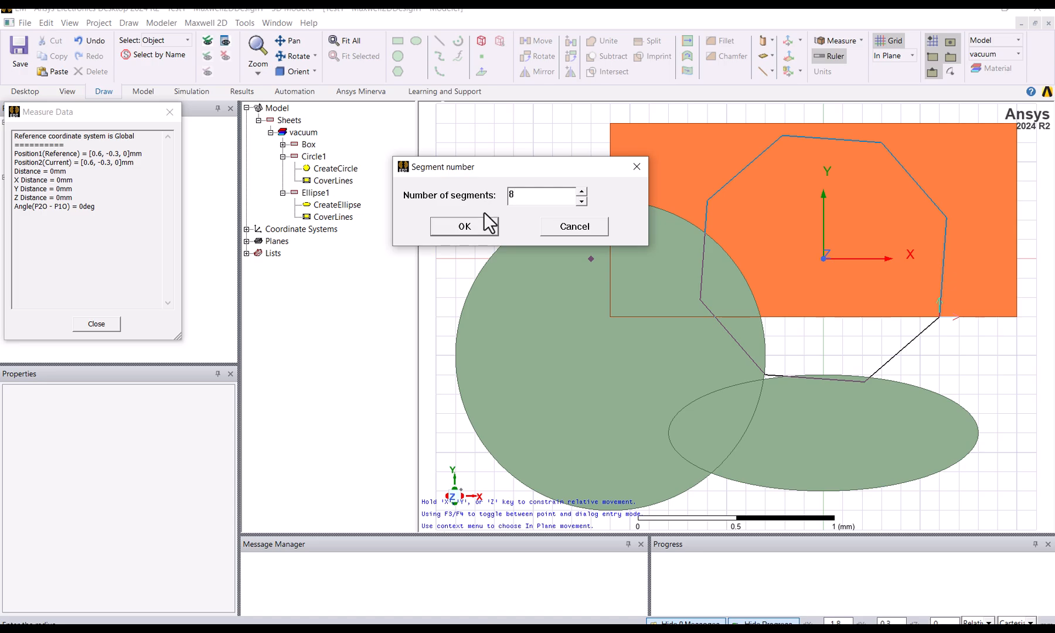
pyautogui.click(477, 226)
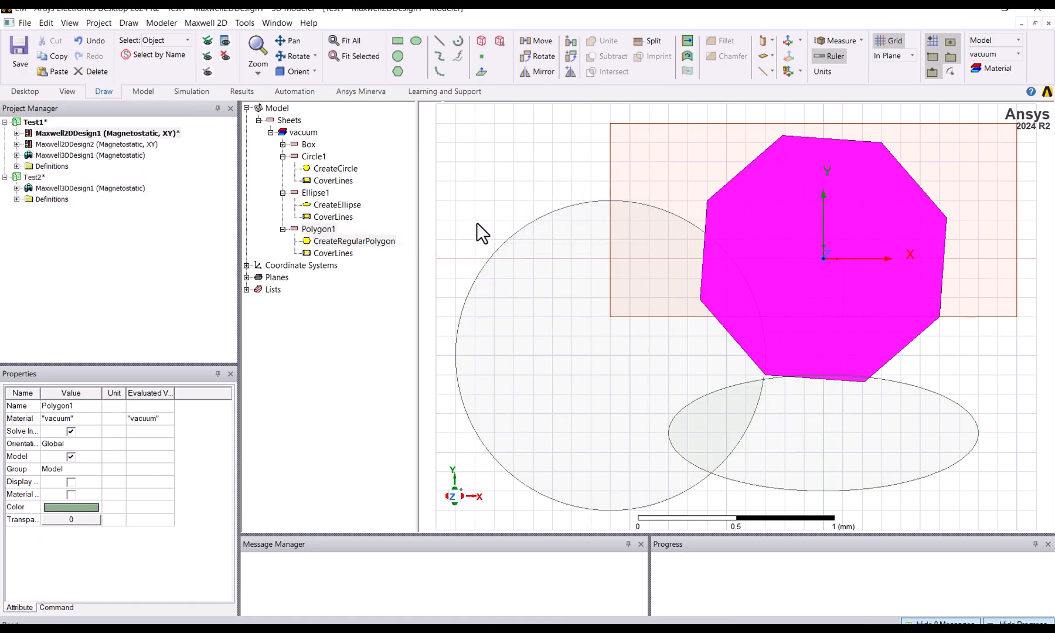
pyautogui.click(308, 230)
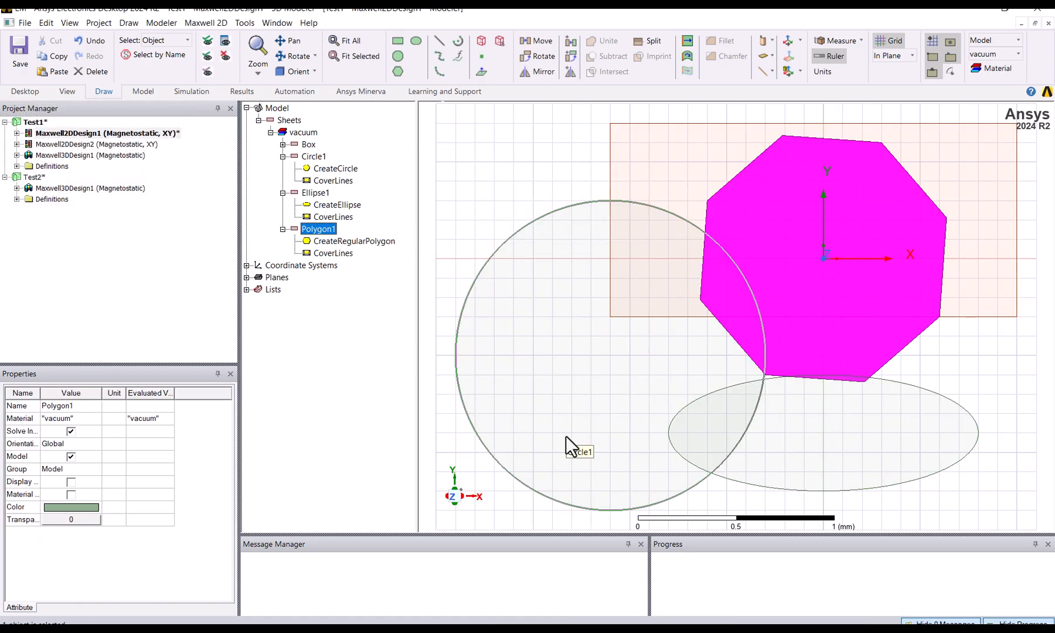
pyautogui.click(519, 204)
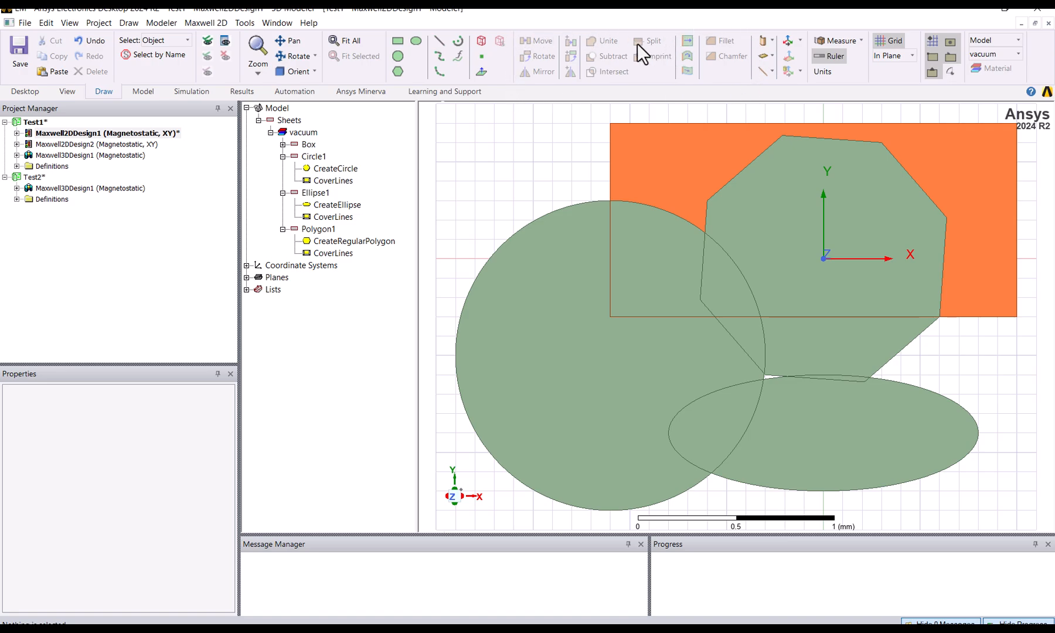
# Examine the attributes and available modelling operations of Box, the circle, the polygon and the ellipse by selecting each one individually.
pyautogui.click(668, 133)
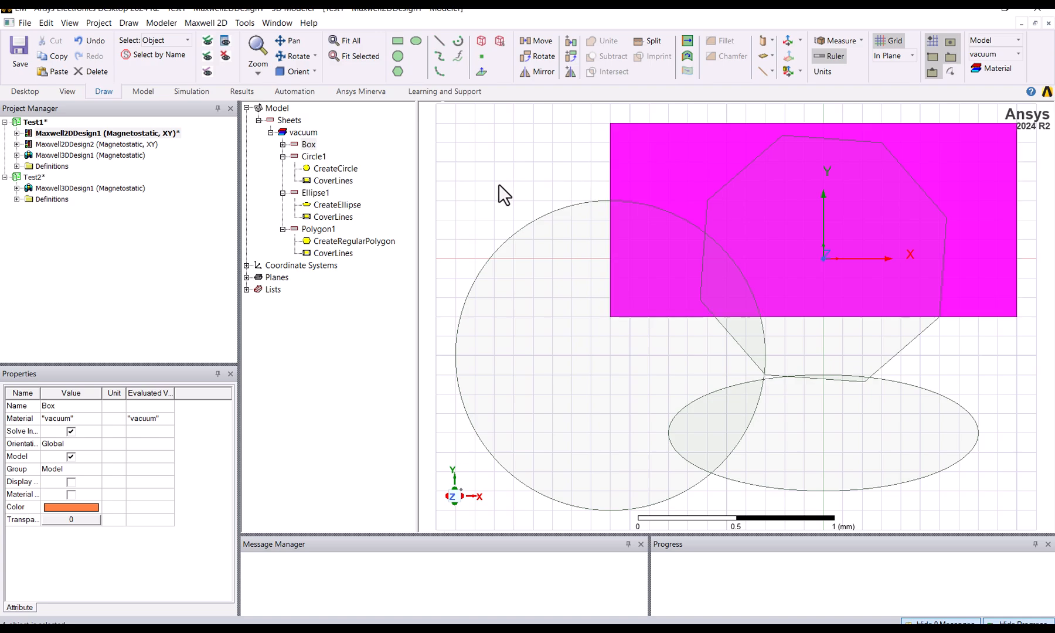
pyautogui.click(551, 242)
pyautogui.click(760, 199)
pyautogui.click(759, 199)
pyautogui.click(595, 352)
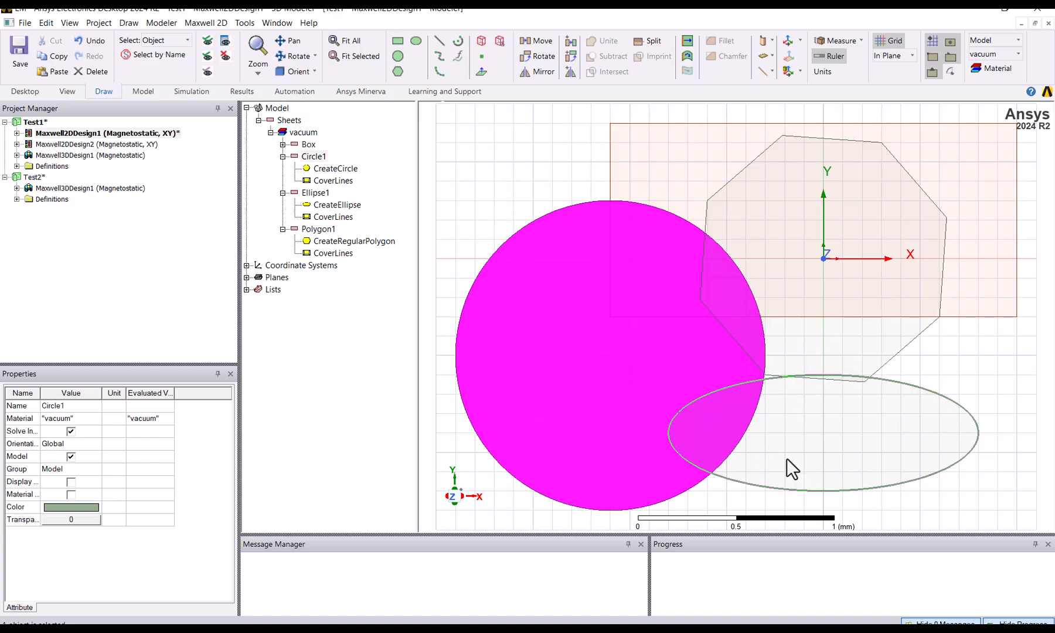
pyautogui.click(787, 458)
pyautogui.click(730, 221)
pyautogui.click(682, 159)
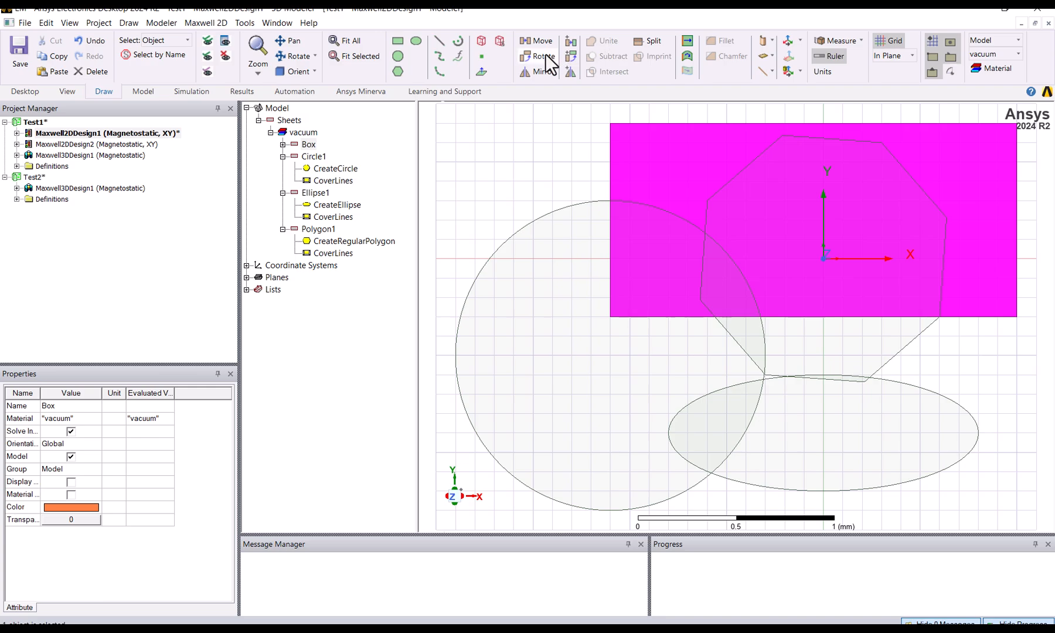
pyautogui.click(506, 176)
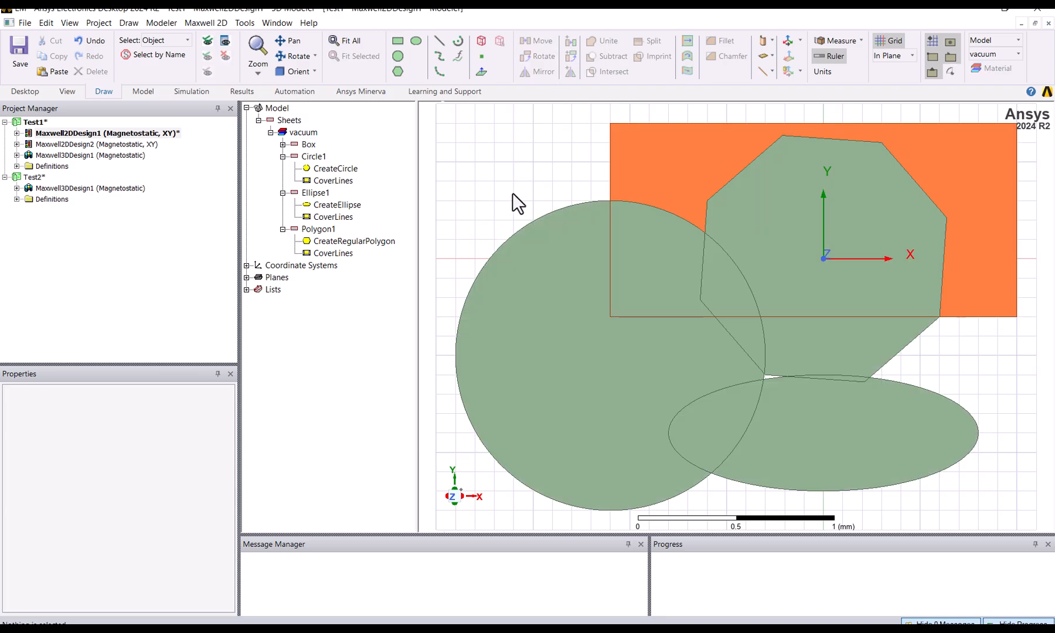
# Collapse the histories of the circle, ellipse and polygon in the model tree.
pyautogui.click(283, 156)
pyautogui.click(283, 168)
pyautogui.click(282, 180)
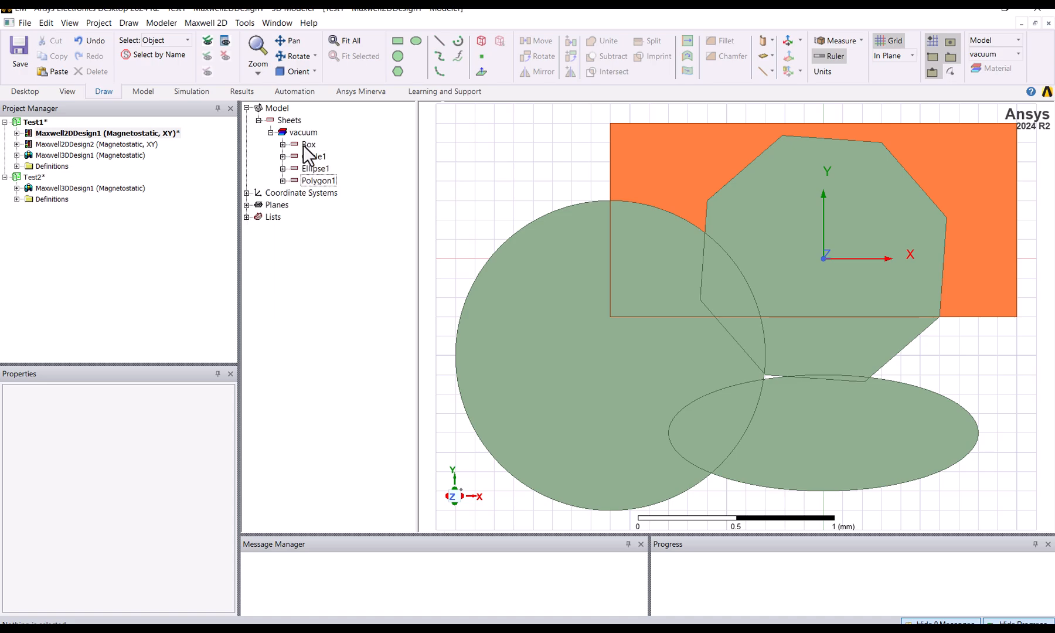
# Move Box 1.5 mm along the positive X axis, using the origin as the reference point.
pyautogui.click(307, 145)
pyautogui.scroll(-3, 505, 272)
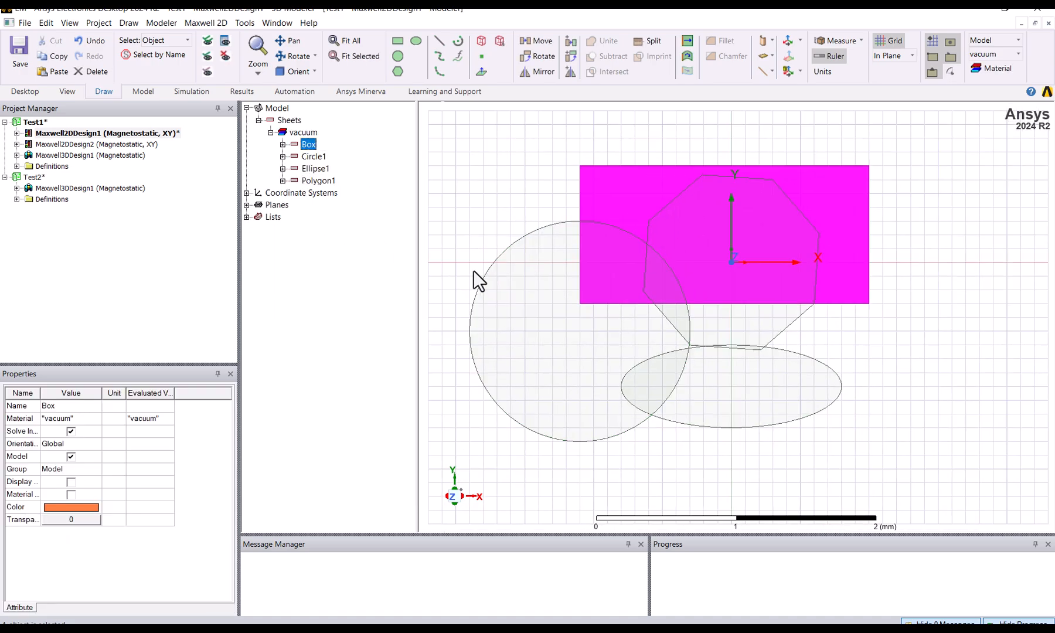
pyautogui.click(538, 44)
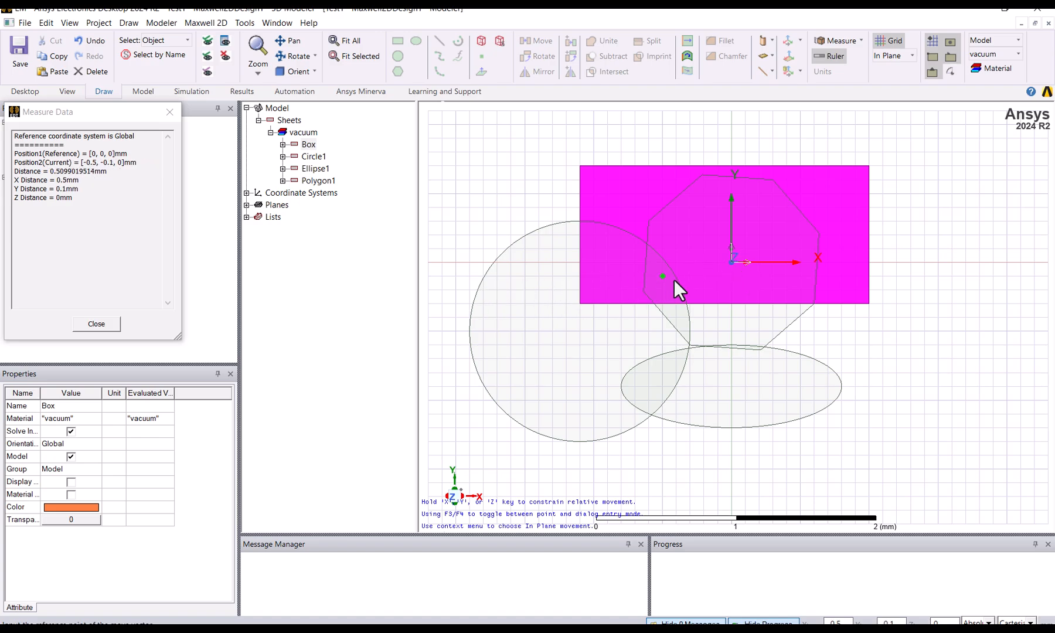
pyautogui.click(734, 262)
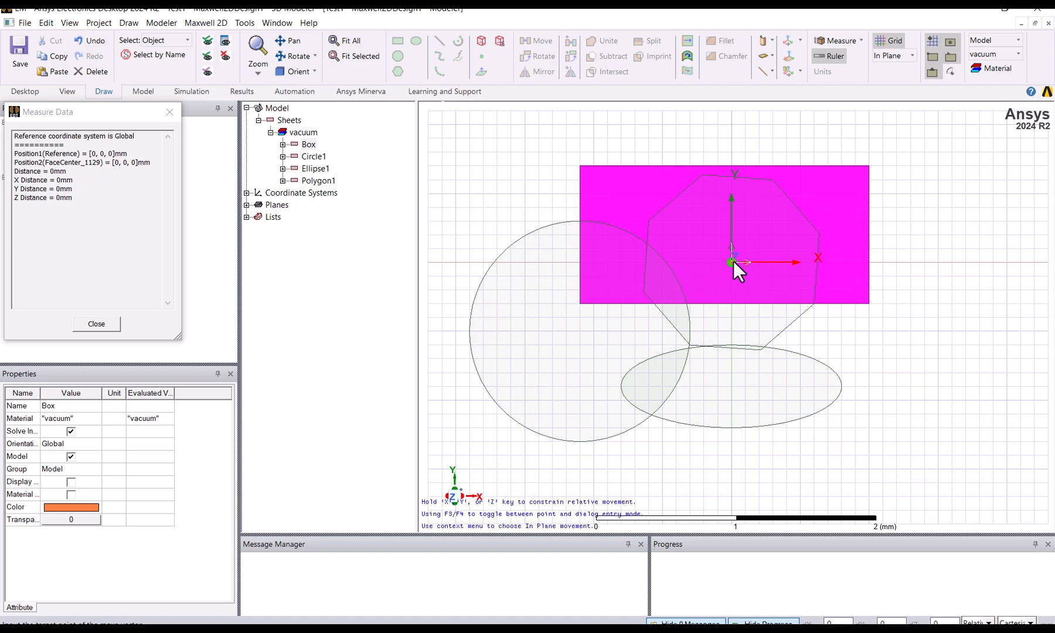
pyautogui.click(939, 267)
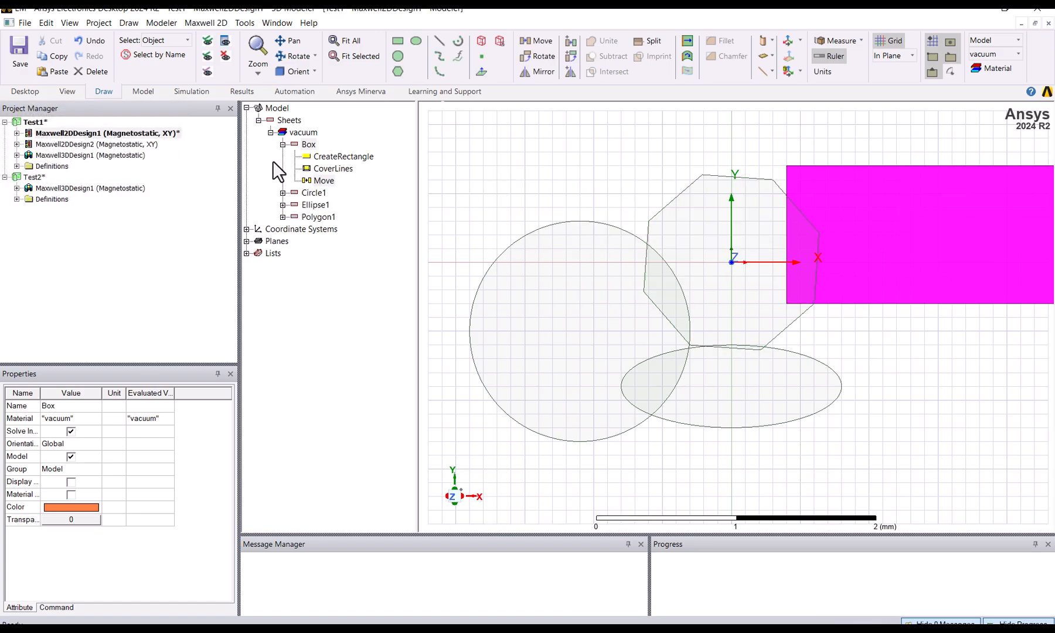
# Set the move vector of Box's Move operation to 3, 0, 0 mm and fit all objects in the view.
pyautogui.click(304, 146)
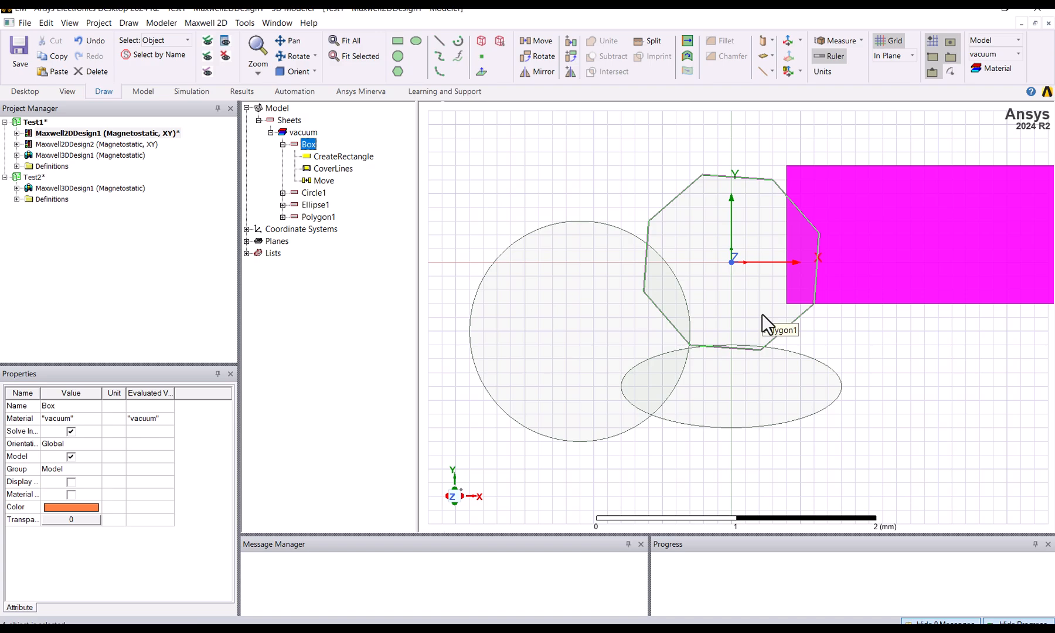
pyautogui.click(324, 181)
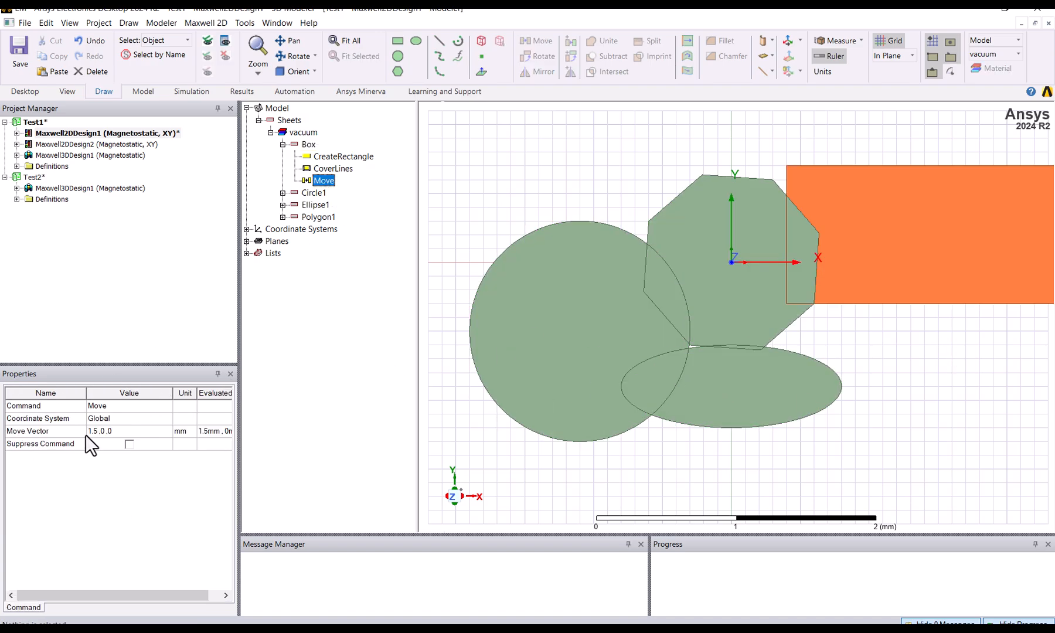
pyautogui.click(97, 432)
pyautogui.click(93, 434)
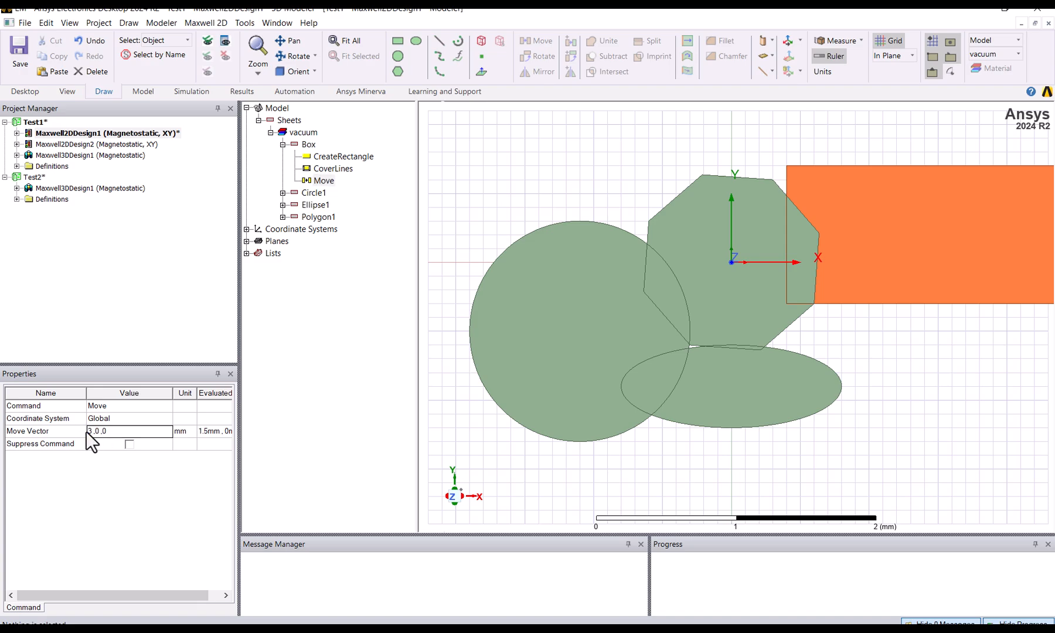
pyautogui.press('Tab')
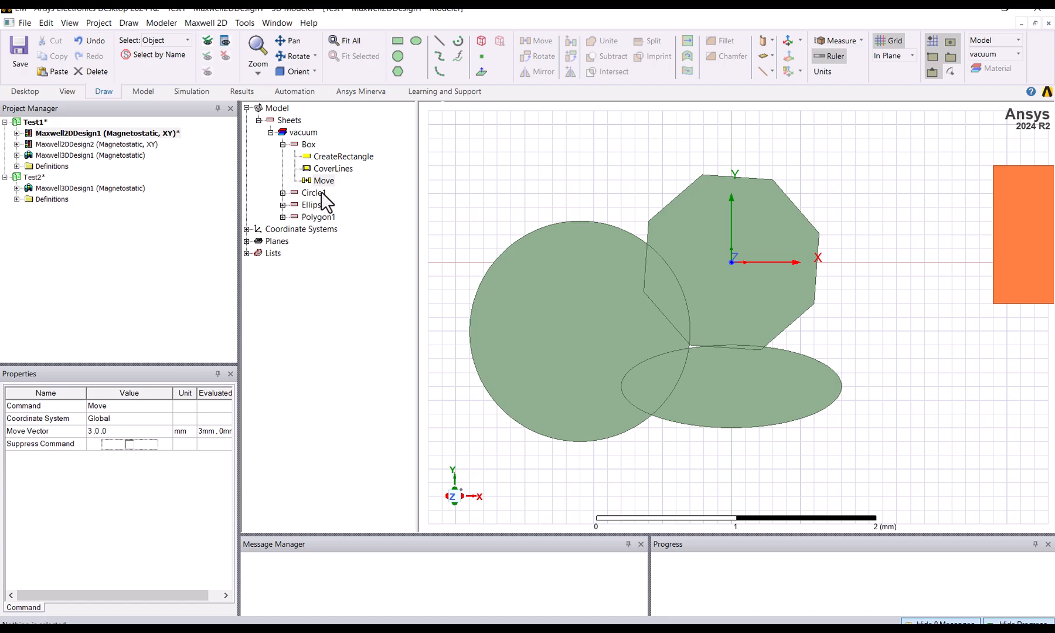
pyautogui.click(355, 41)
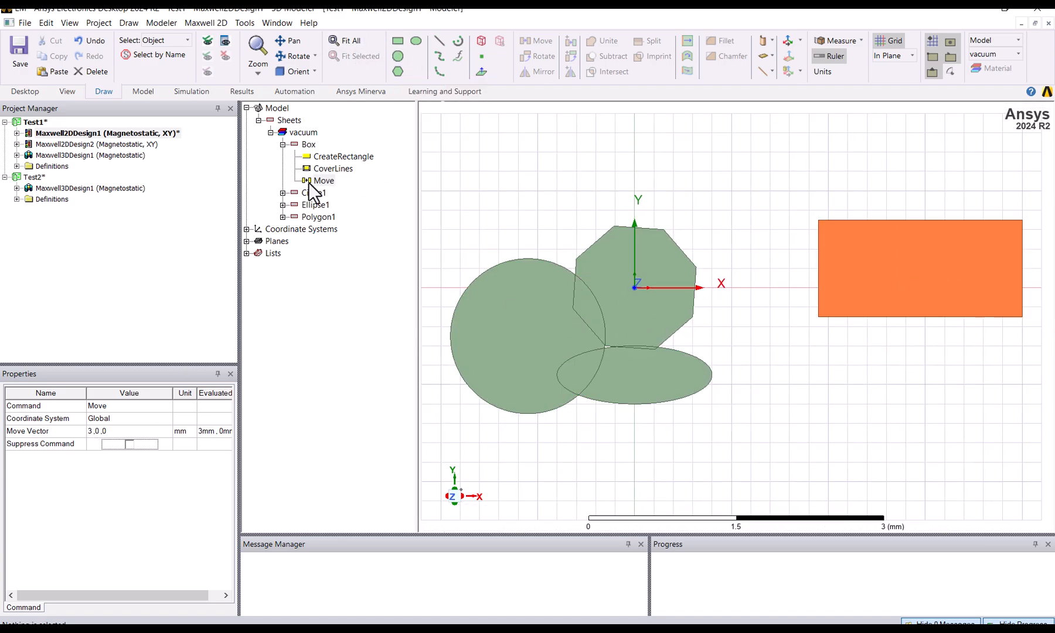
pyautogui.click(308, 146)
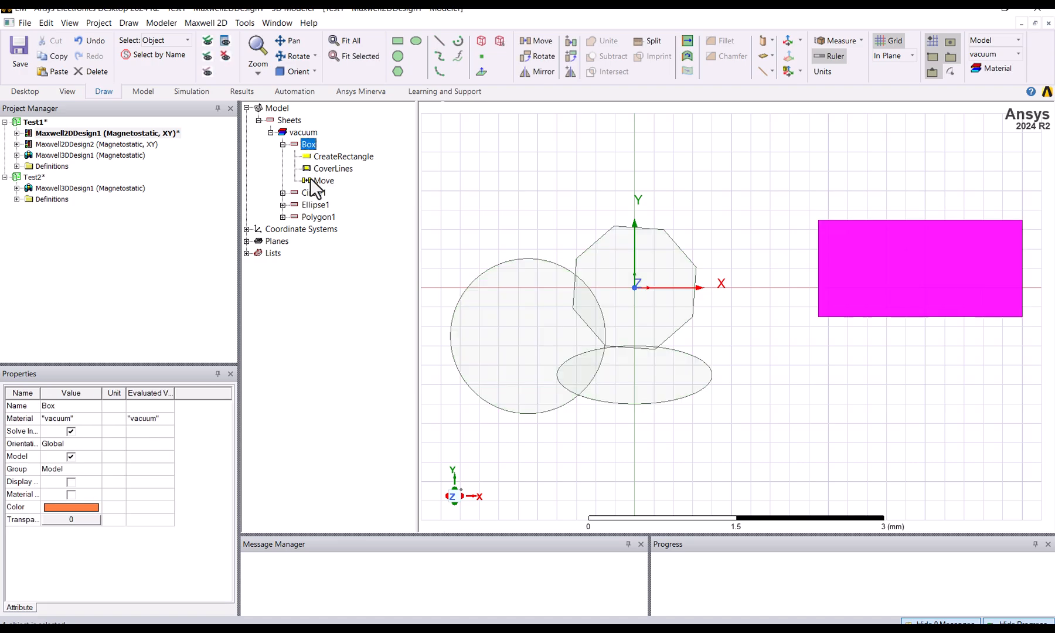
pyautogui.click(322, 181)
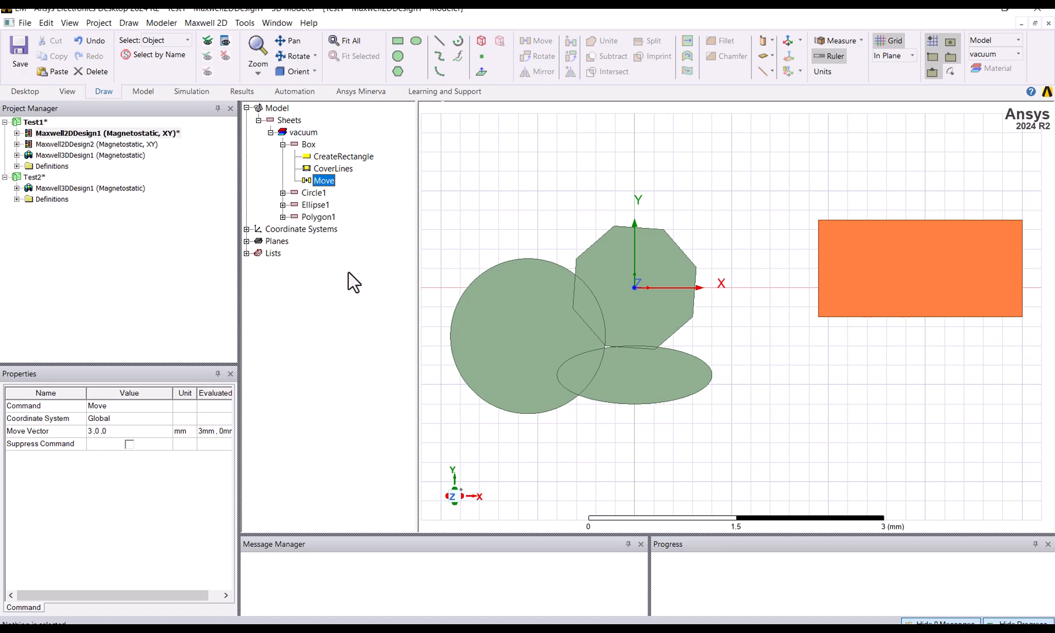
# Rotate Box by 45 degrees about the Z axis.
pyautogui.click(308, 144)
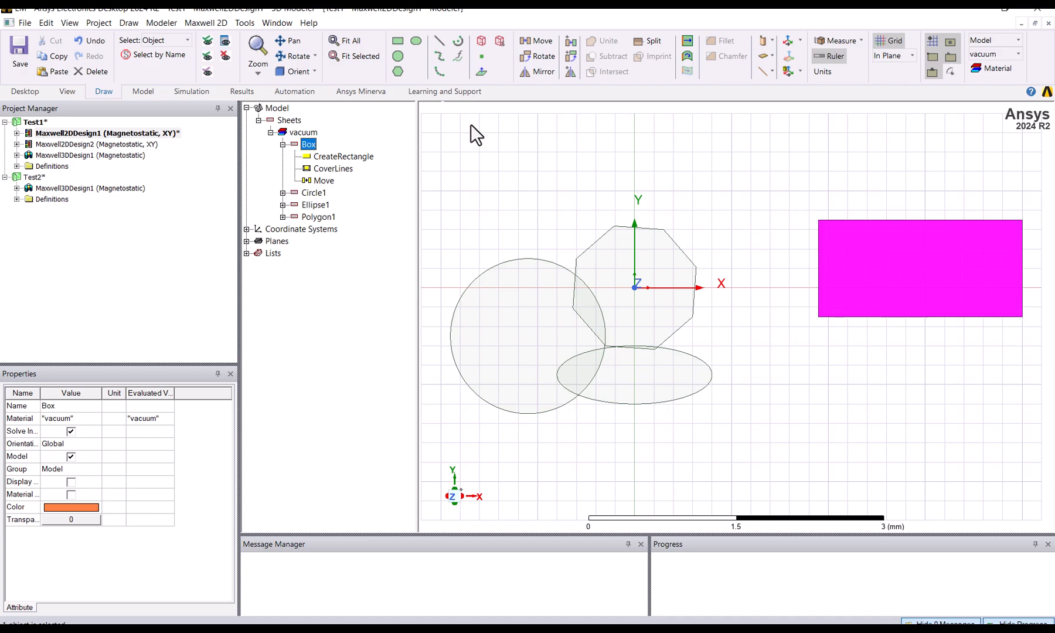
pyautogui.click(530, 54)
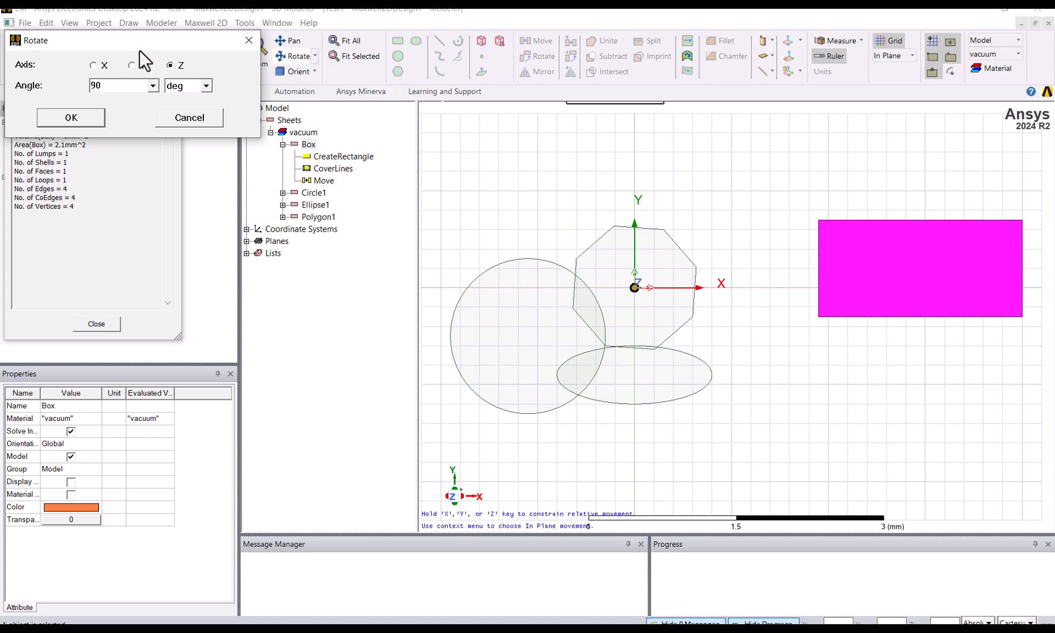
pyautogui.moveTo(133, 39); pyautogui.dragTo(264, 224)
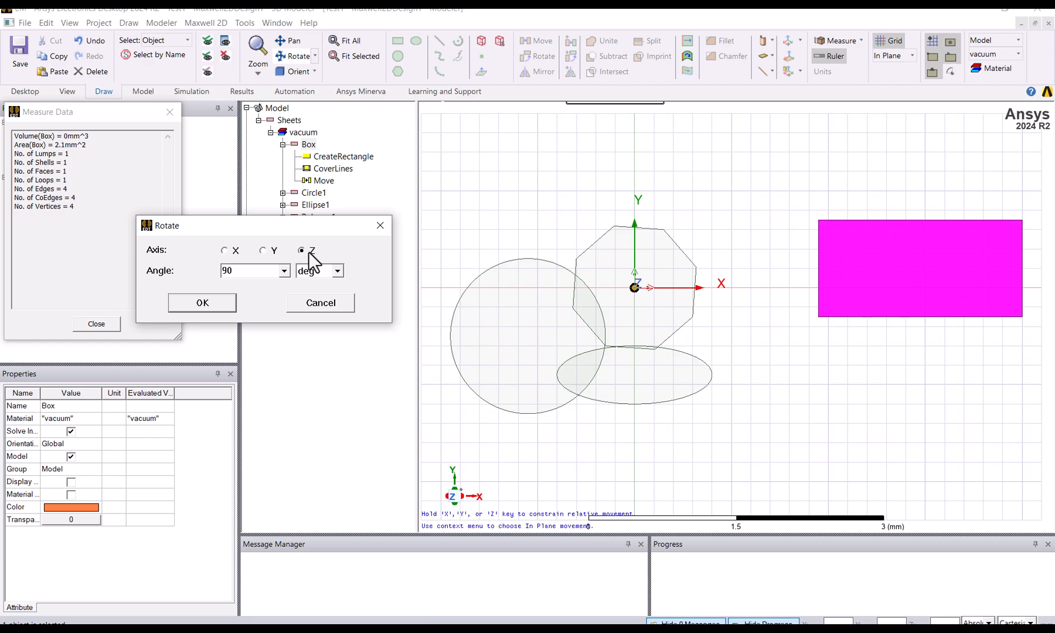
pyautogui.scroll(-2, 655, 375)
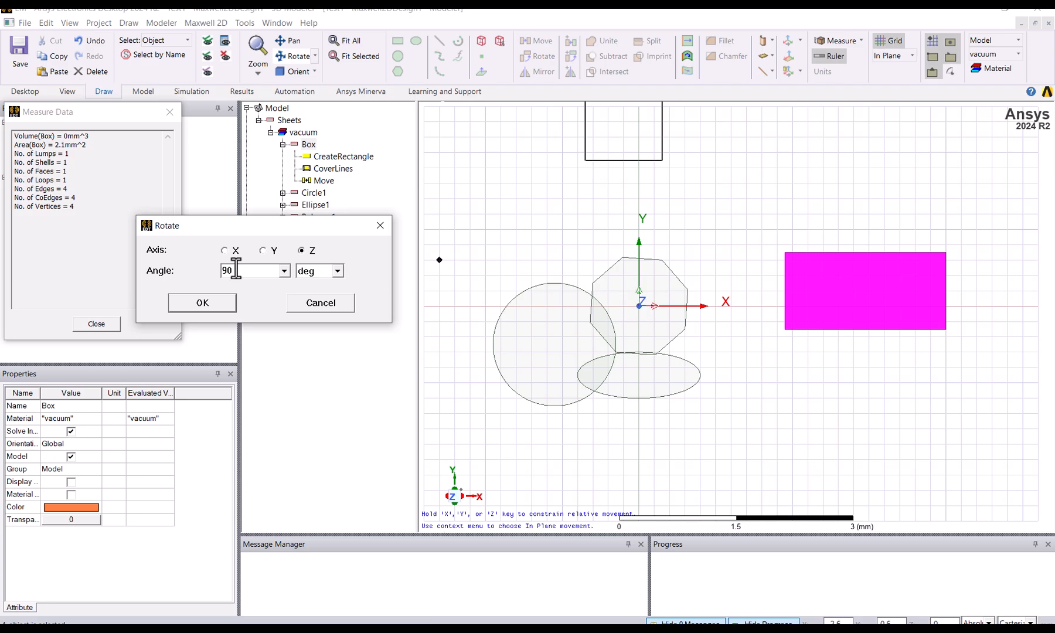
pyautogui.moveTo(238, 272); pyautogui.dragTo(137, 270)
pyautogui.write('45')
pyautogui.click(189, 305)
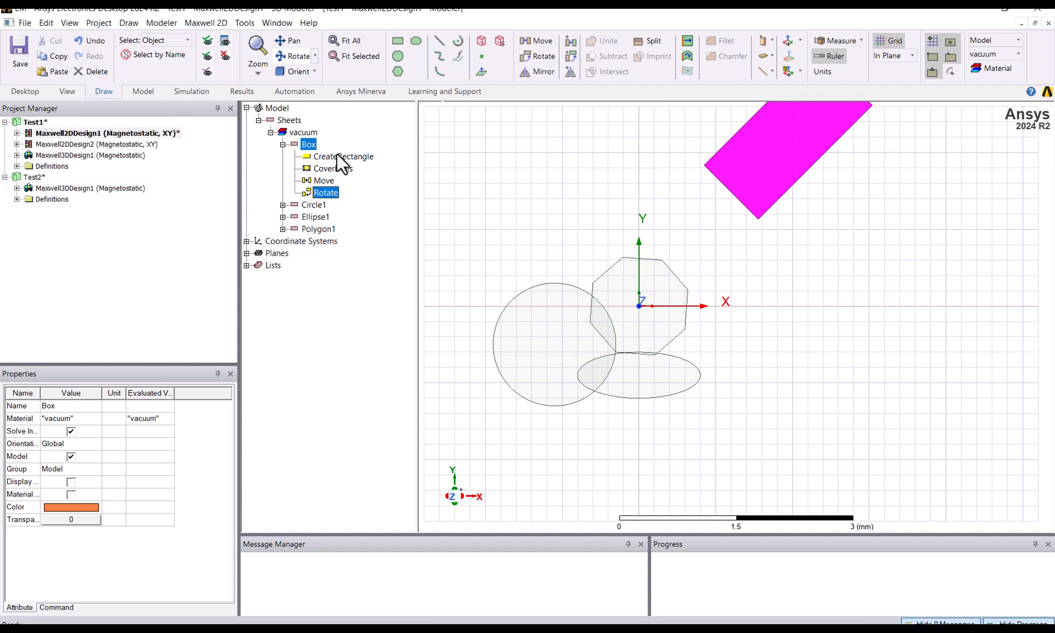
# Set the angle of Box's Rotate operation to 90 degrees and fit all objects in the view.
pyautogui.click(321, 193)
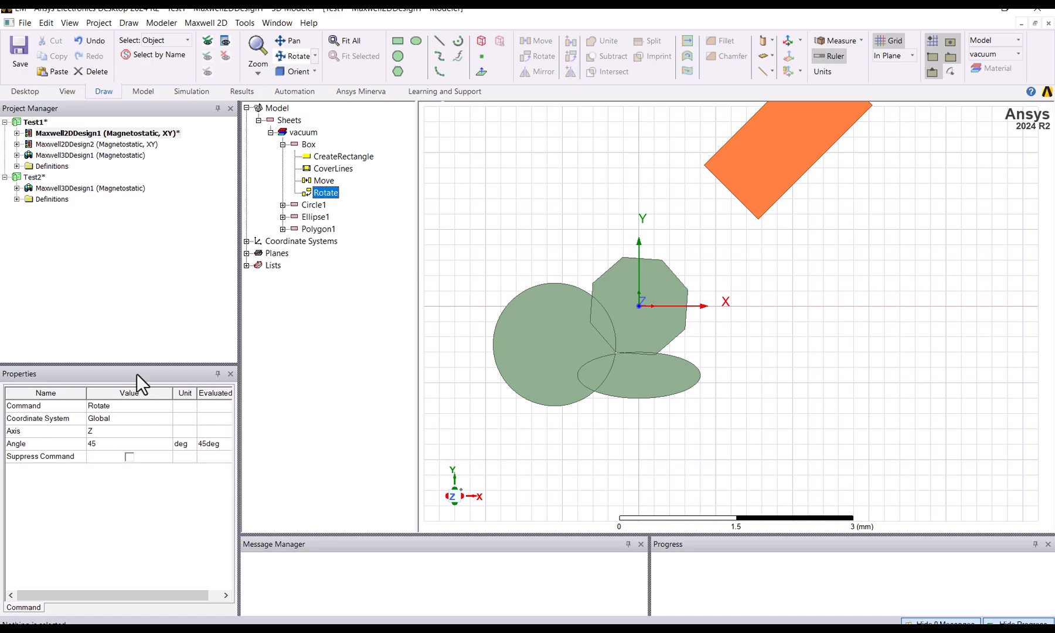
pyautogui.click(108, 444)
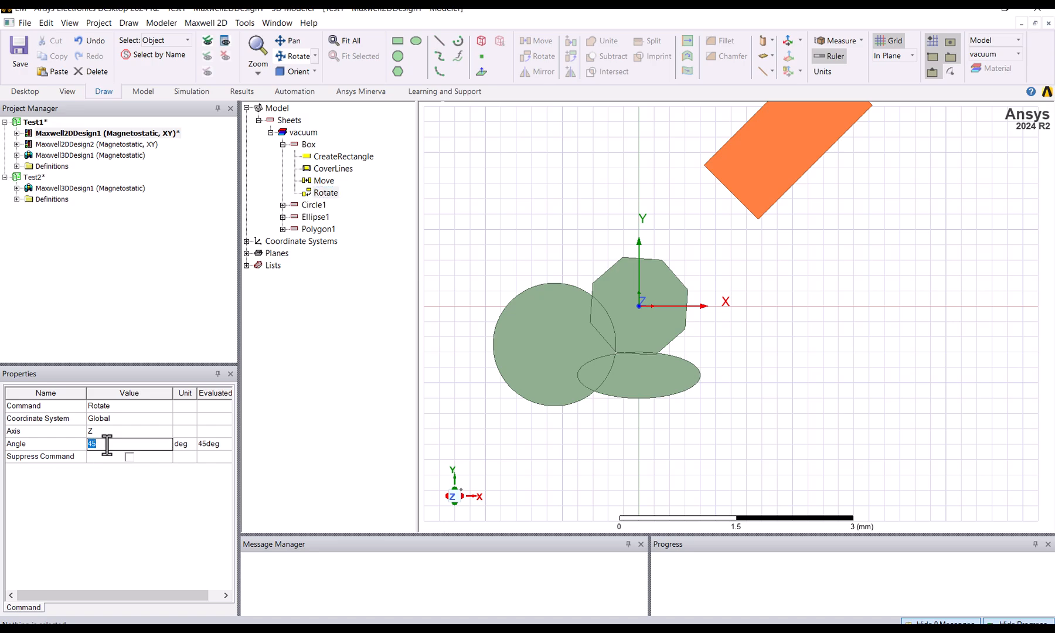
pyautogui.write('90')
pyautogui.press('Tab')
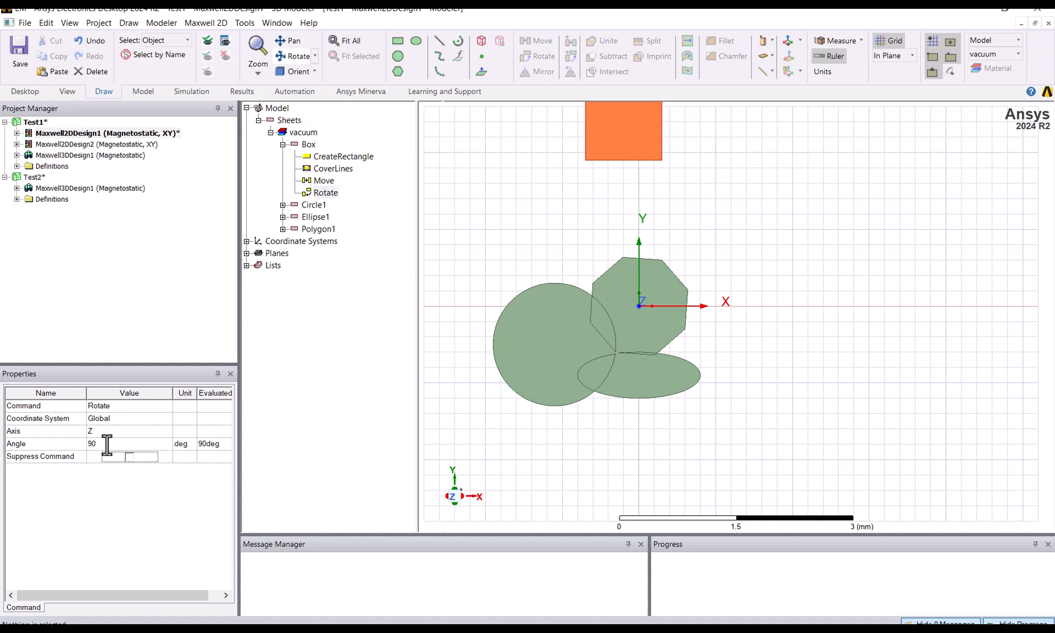
pyautogui.click(351, 40)
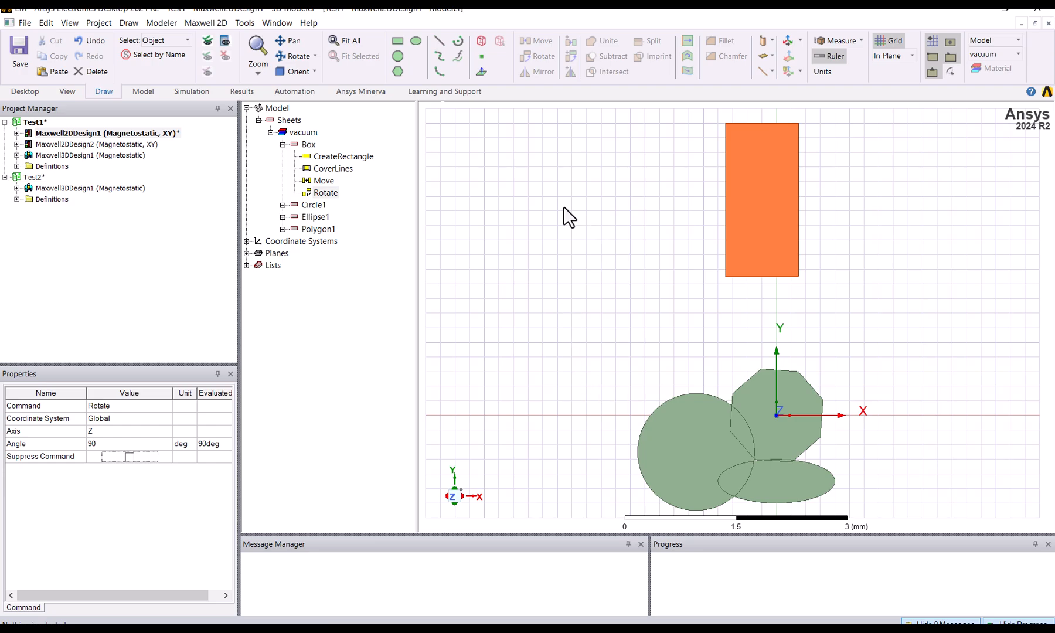
pyautogui.click(486, 185)
# Mirror Box about the plane through the origin whose normal runs along the Y axis.
pyautogui.click(309, 145)
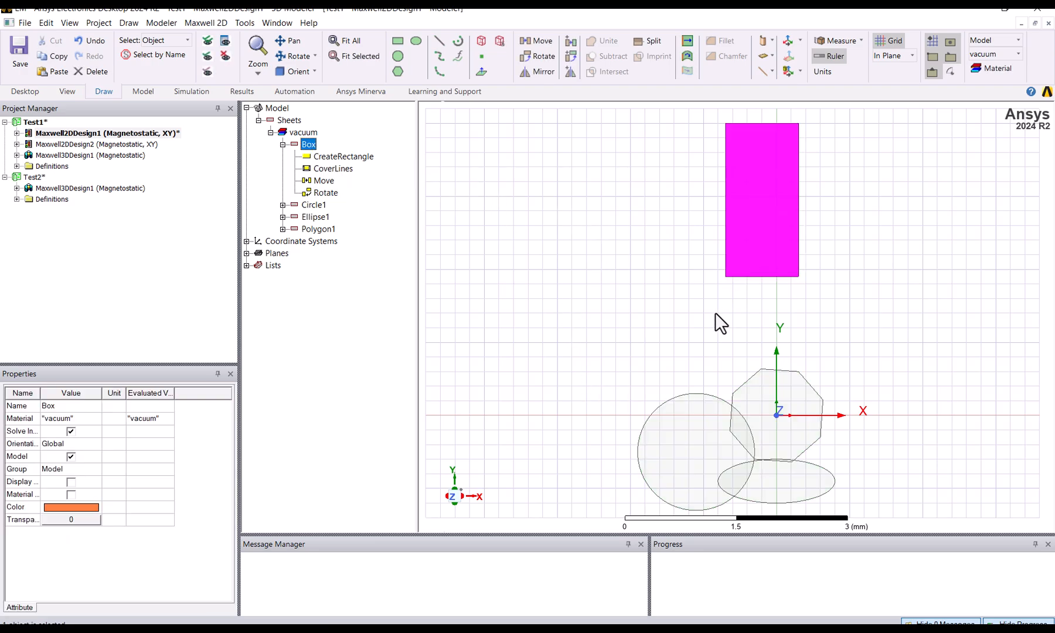
pyautogui.click(543, 73)
pyautogui.click(777, 416)
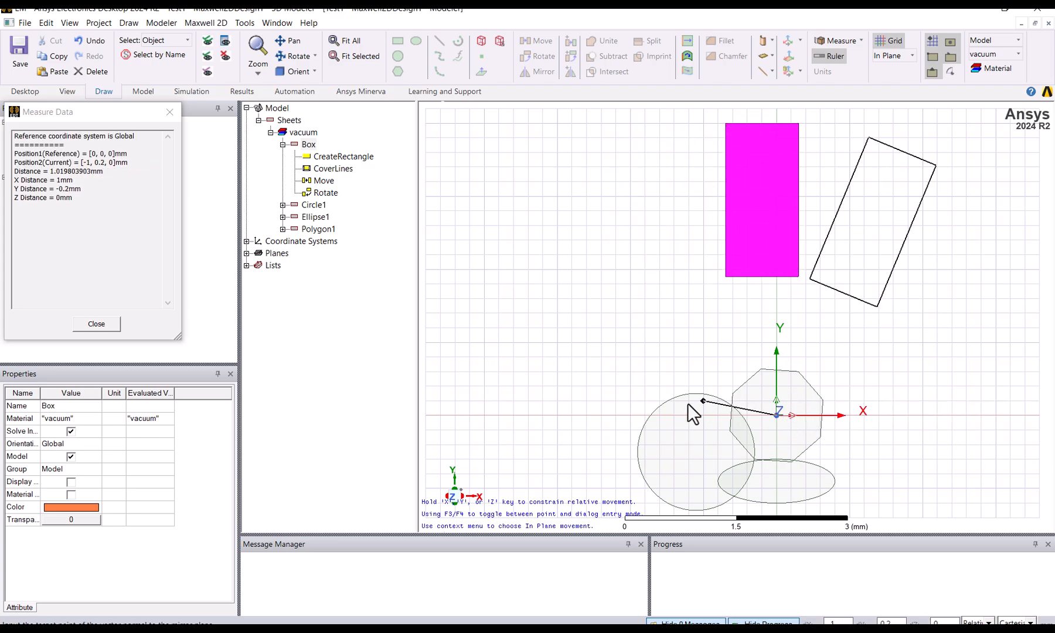
pyautogui.click(771, 234)
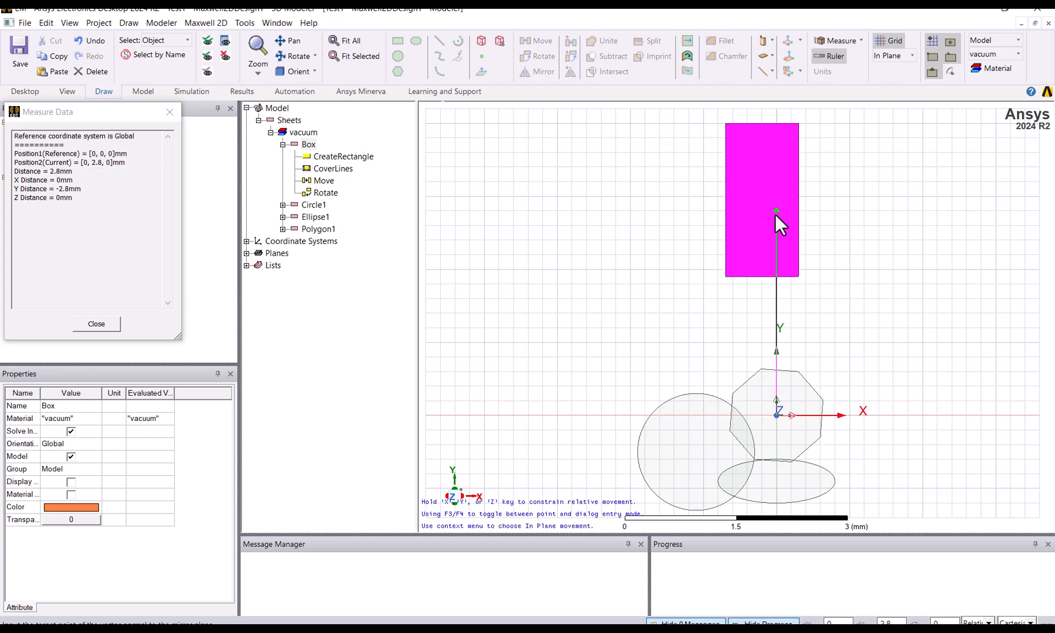
pyautogui.scroll(-3, 502, 237)
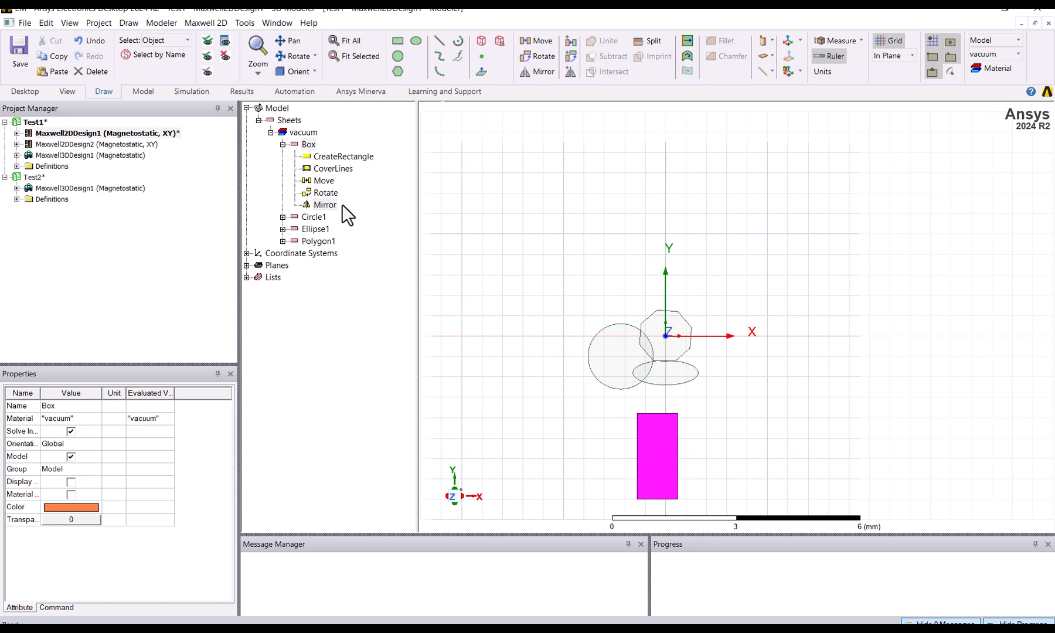
# Delete the Mirror, Rotate and Move operations from Box's history and fit all objects in the view.
pyautogui.click(326, 196)
pyautogui.click(310, 225)
pyautogui.click(322, 206)
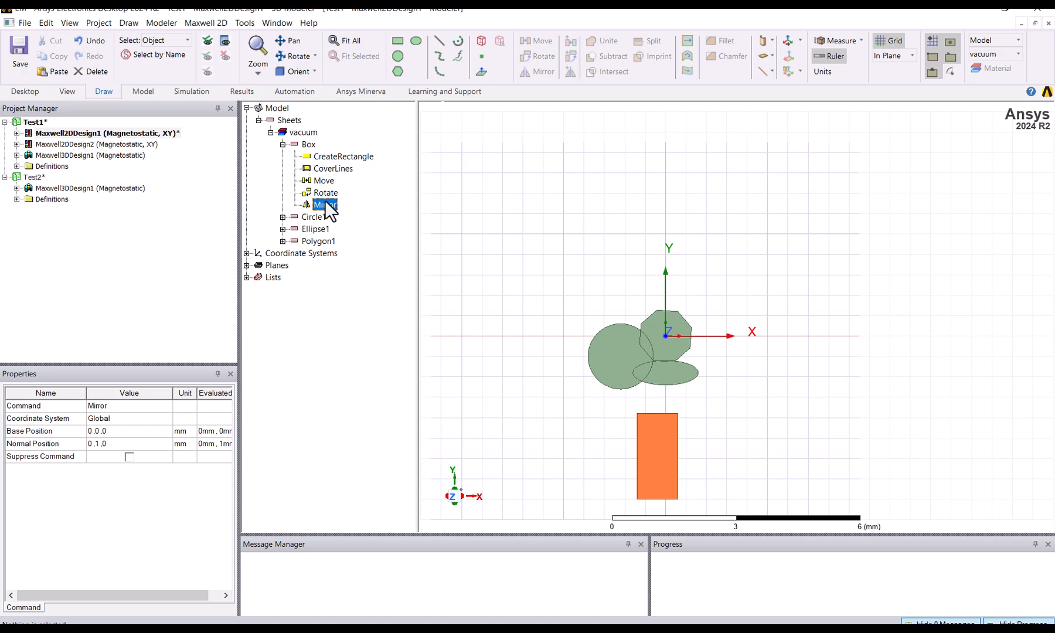
pyautogui.press('Delete')
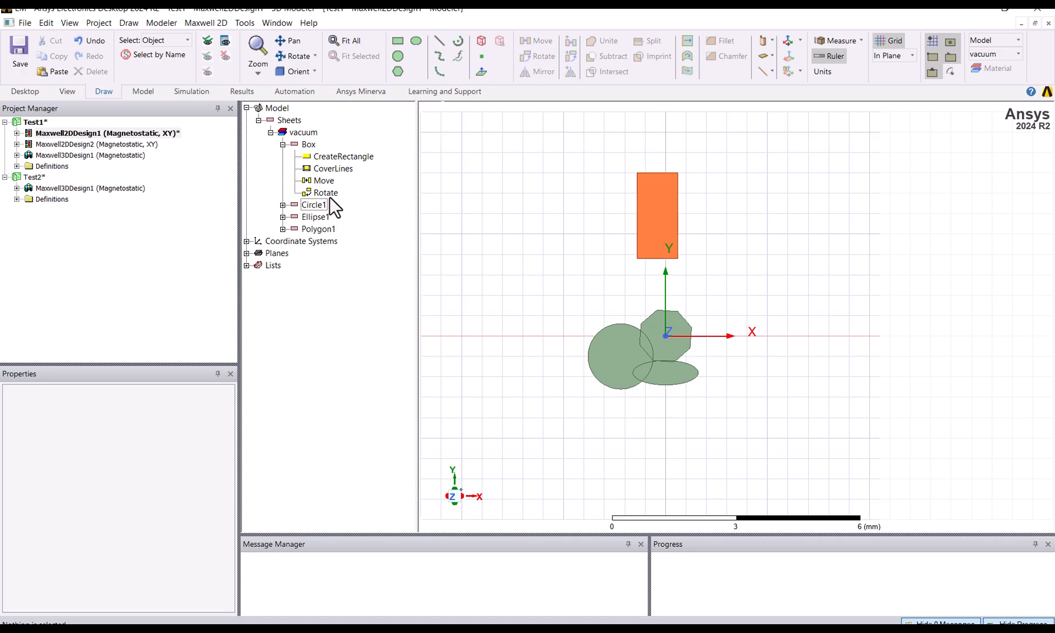
pyautogui.click(326, 193)
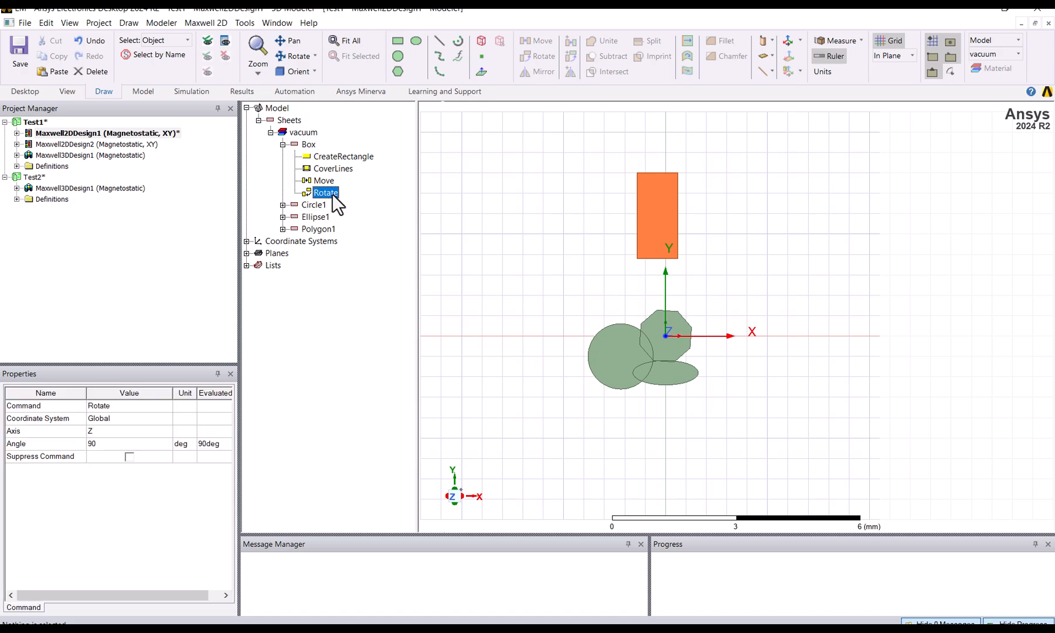
pyautogui.press('Delete')
pyautogui.click(326, 182)
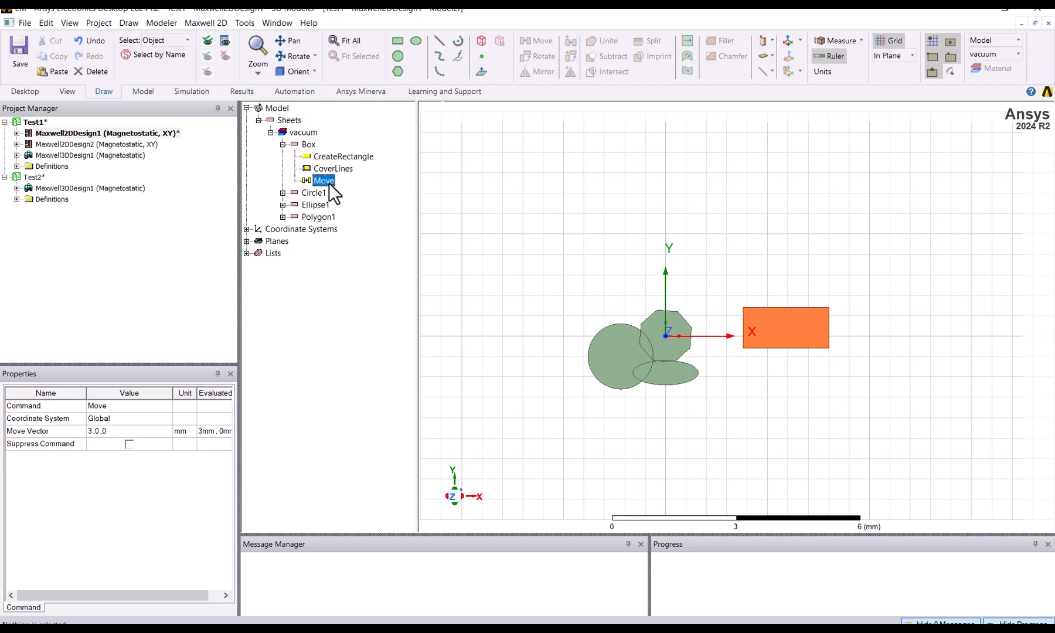
pyautogui.press('Delete')
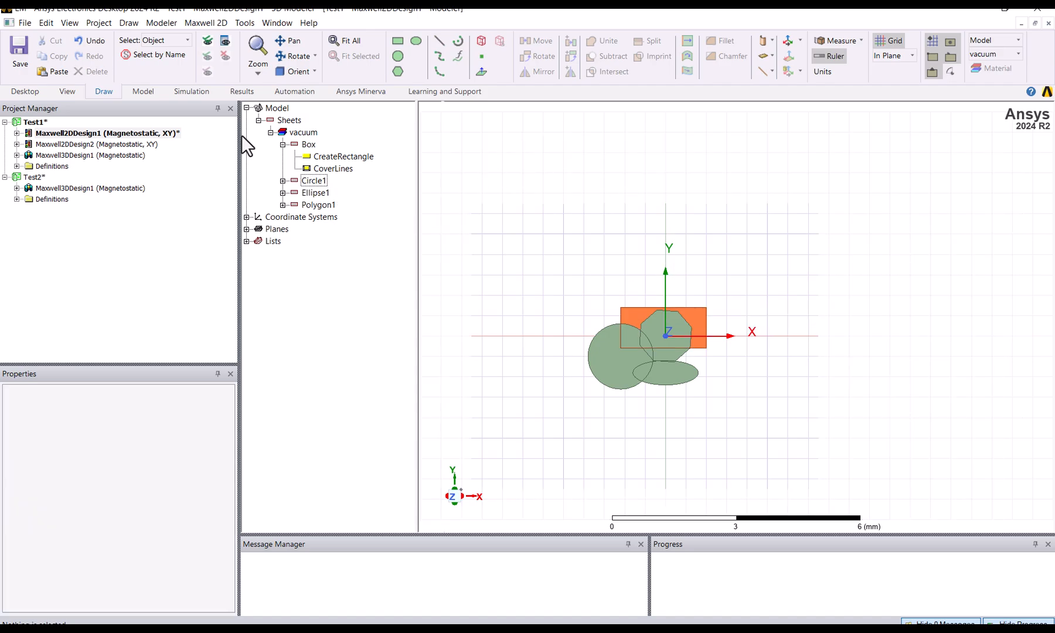
pyautogui.click(344, 45)
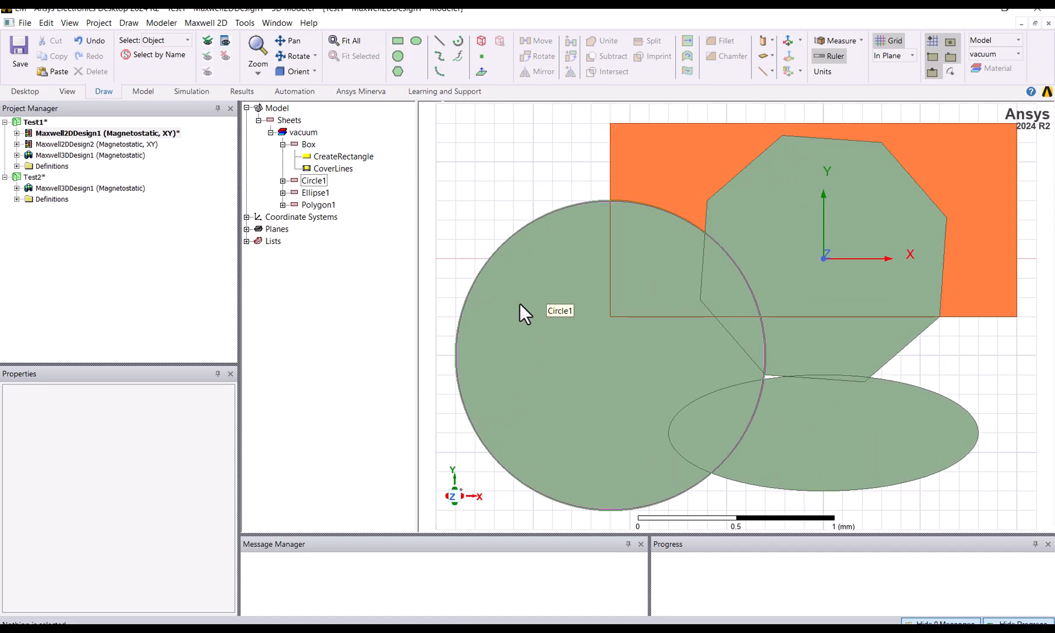
# Collapse the history of Box in the model tree and deselect the rectangle.
pyautogui.scroll(-2, 644, 370)
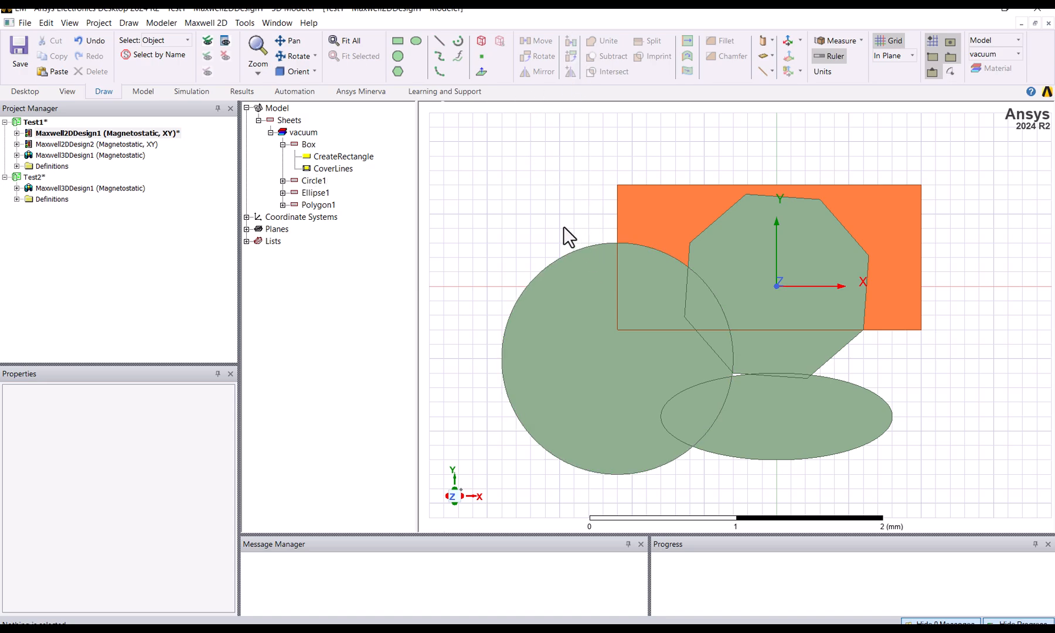
pyautogui.click(651, 196)
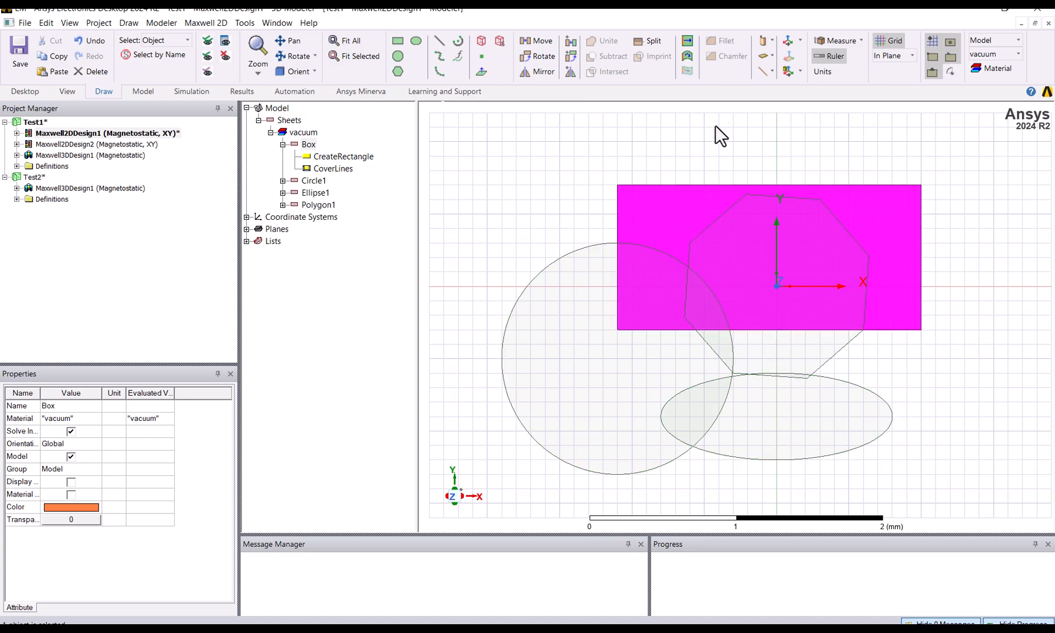
pyautogui.click(282, 144)
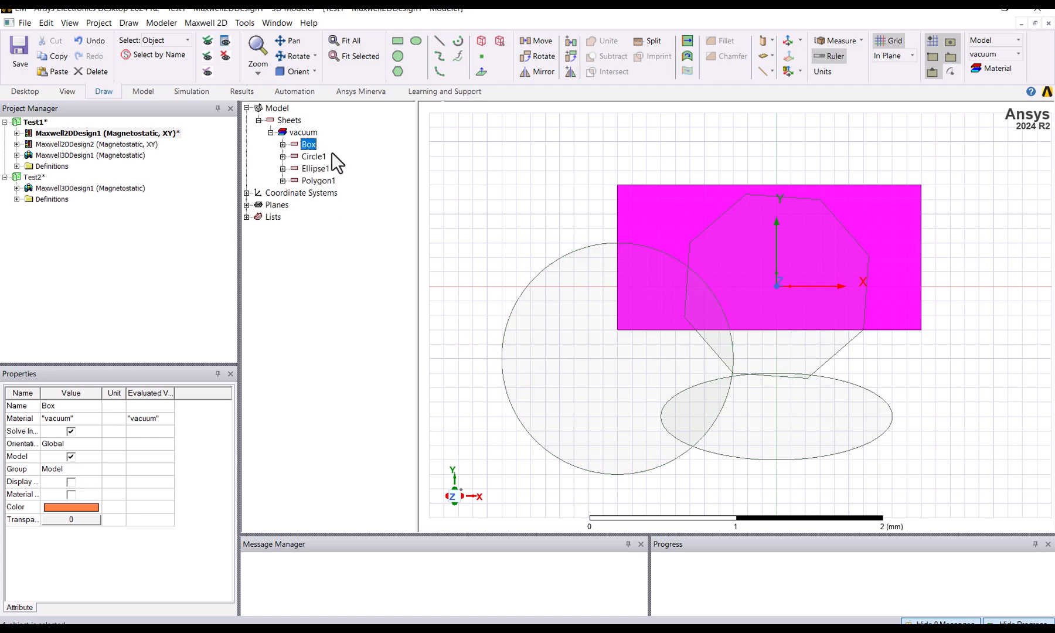
pyautogui.click(533, 186)
# Duplicate Ellipse1 along a line with a 2.2 mm vector in X and a total number of 5.
pyautogui.click(848, 396)
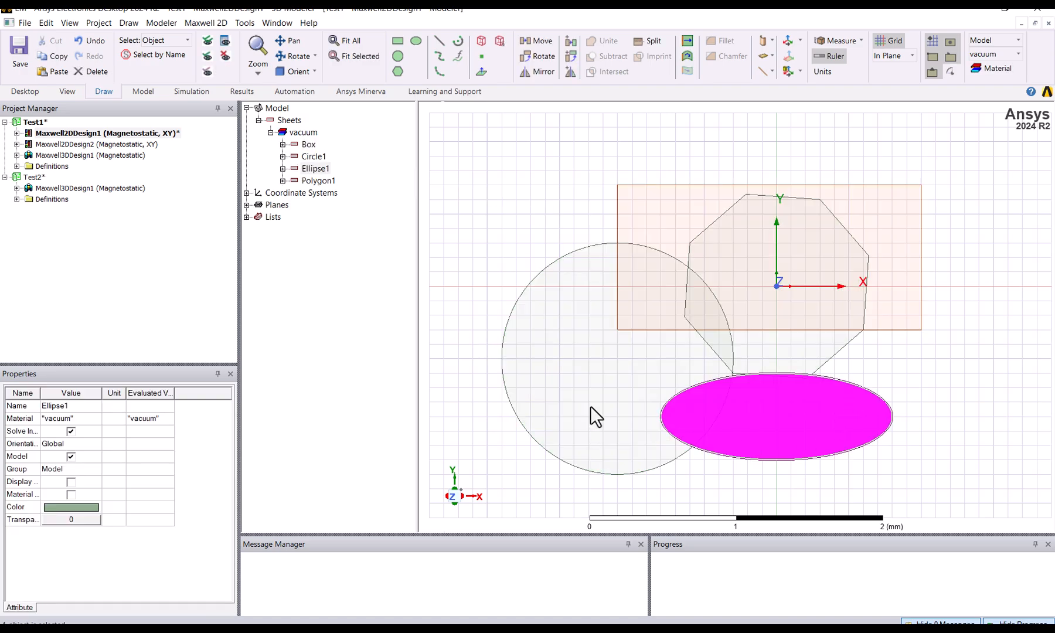
pyautogui.scroll(-2, 511, 392)
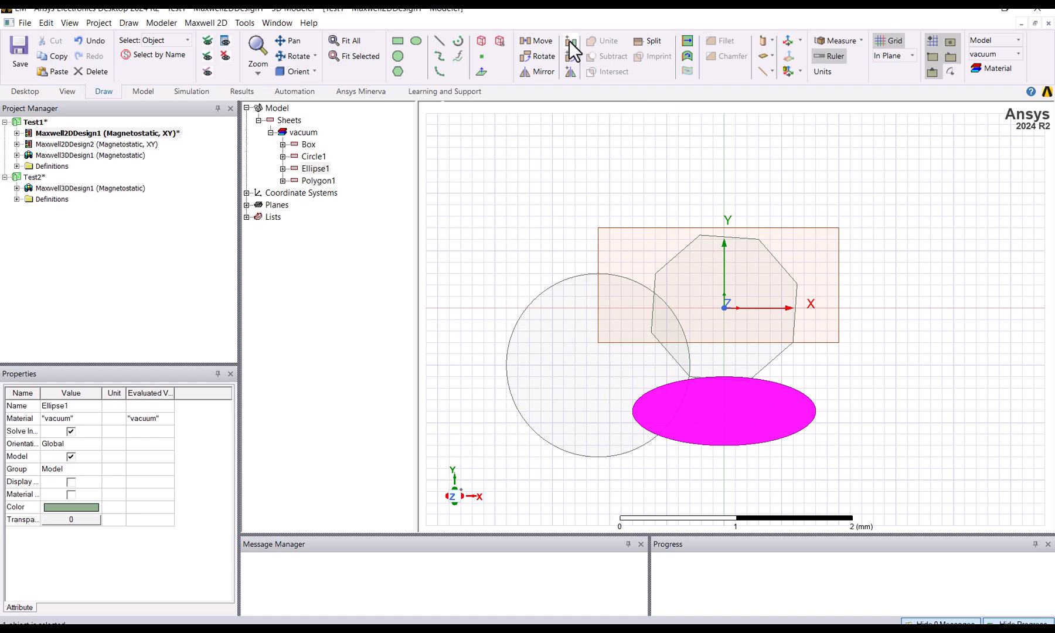
pyautogui.click(569, 40)
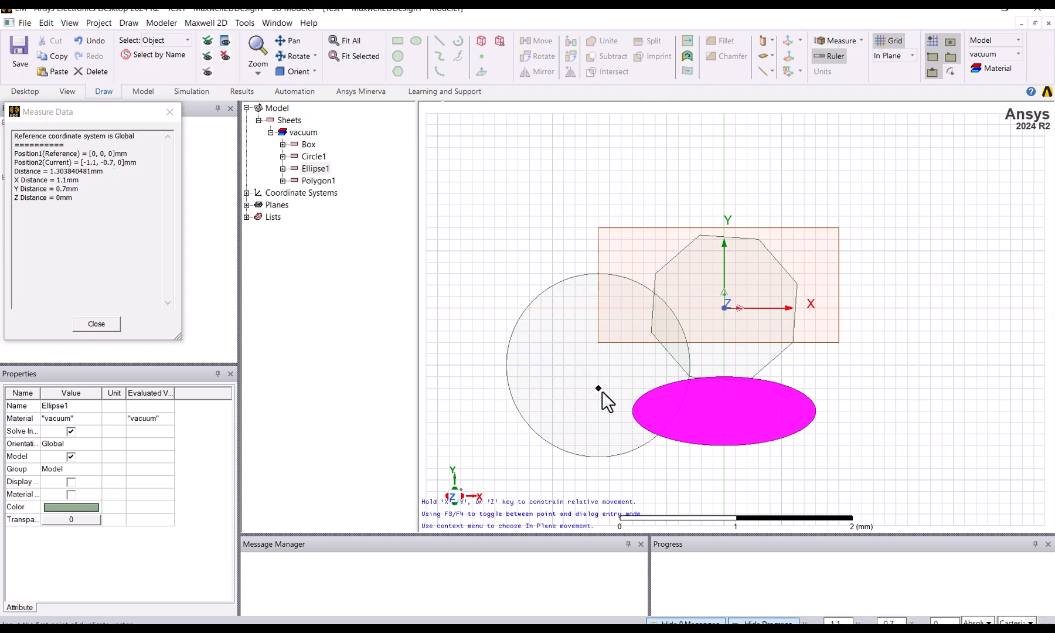
pyautogui.click(530, 364)
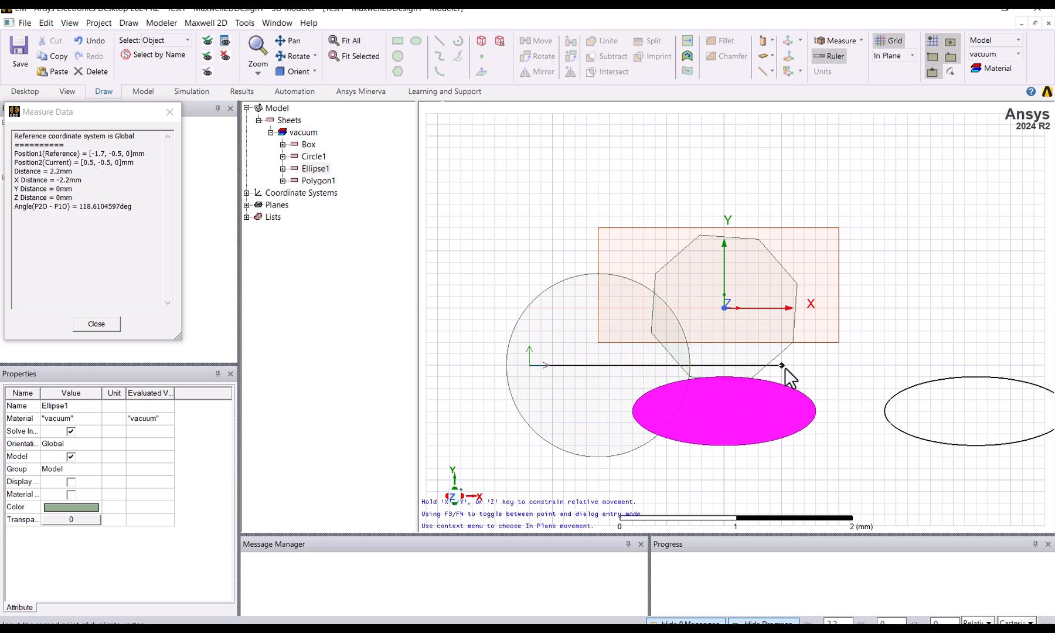
pyautogui.click(784, 367)
pyautogui.moveTo(113, 42); pyautogui.dragTo(518, 191)
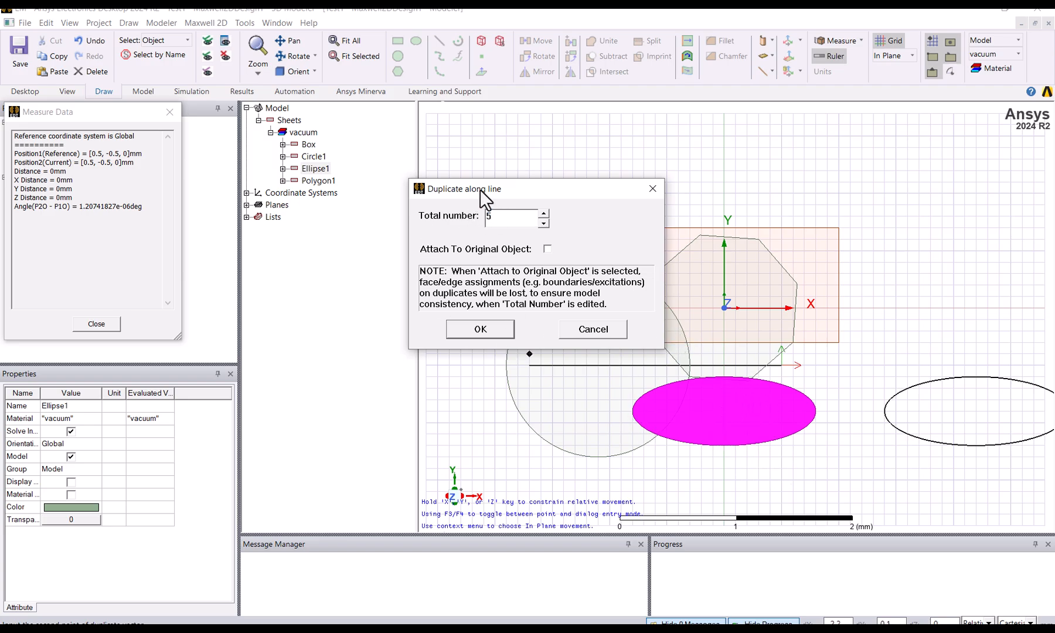
pyautogui.click(481, 329)
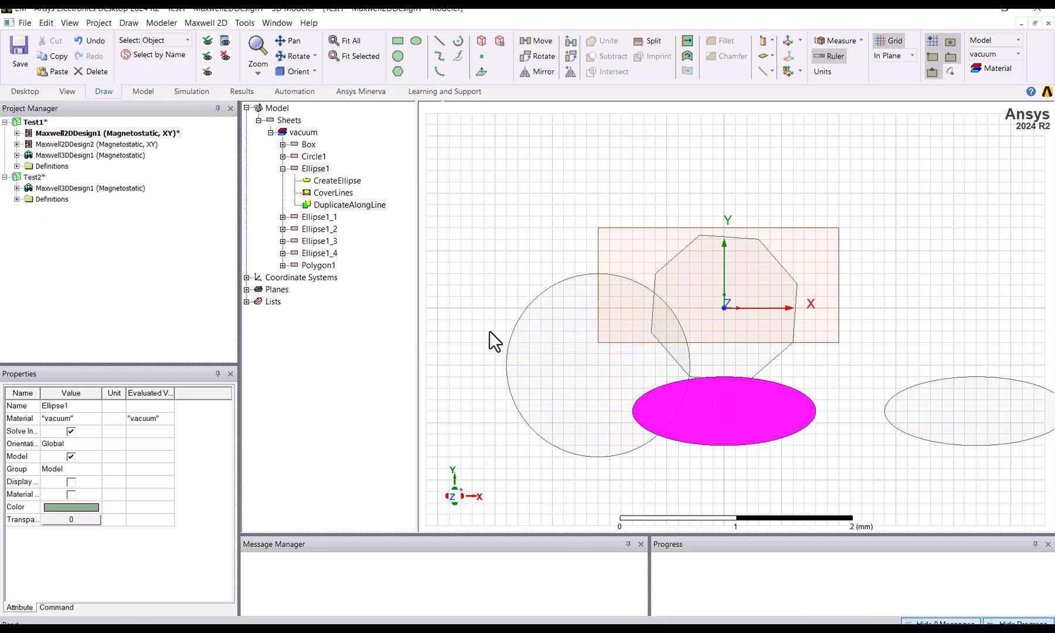
# Fit all objects in the view, collapse Ellipse1's history and highlight the original ellipse together with its line duplicates.
pyautogui.click(353, 43)
pyautogui.click(284, 169)
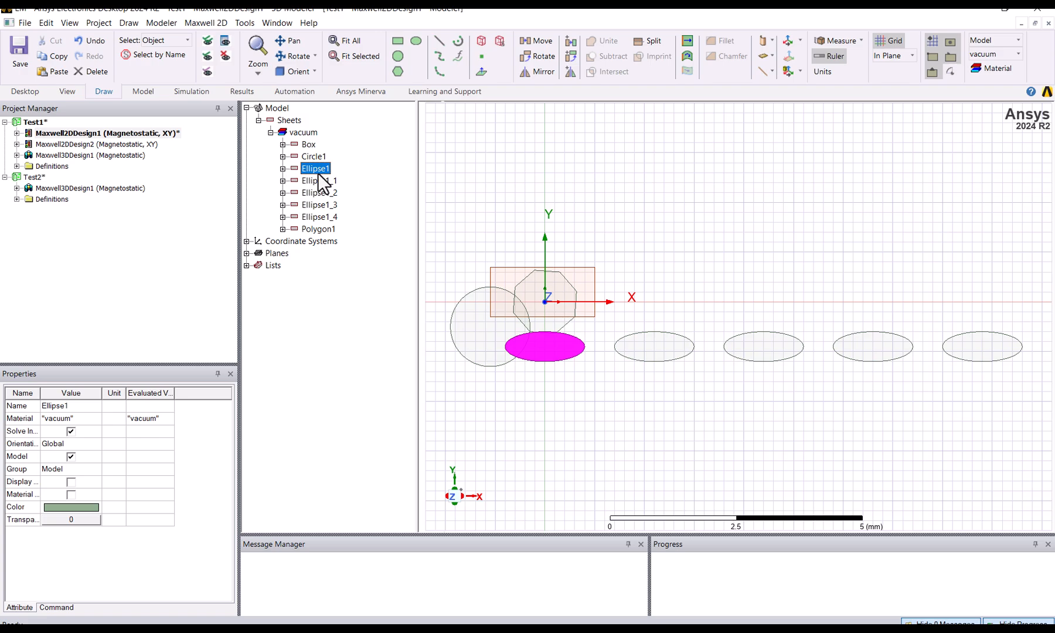
pyautogui.keyDown('shift'); pyautogui.click(323, 217); pyautogui.keyUp('shift')
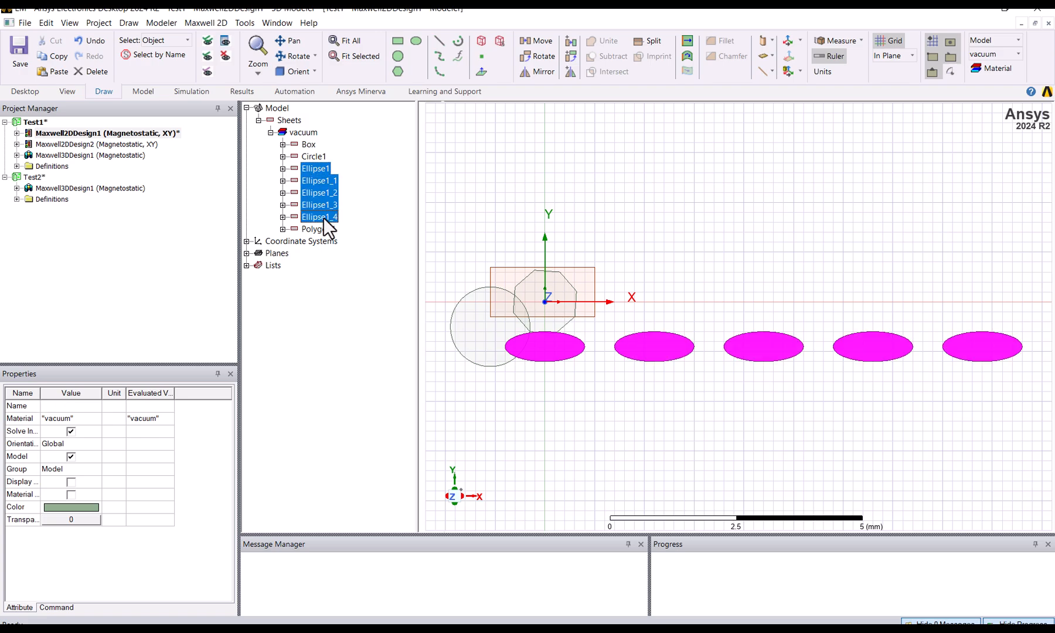
pyautogui.click(597, 404)
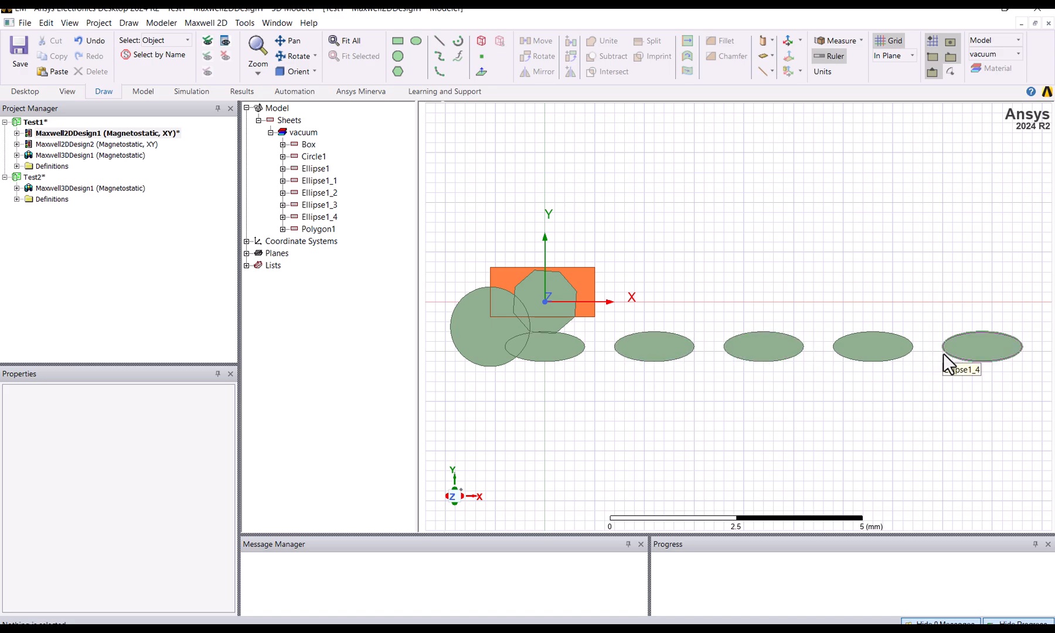
# Set the vector of Ellipse1's DuplicateAlongLine operation to 2, 0, 0 mm and collapse the ellipse's history.
pyautogui.click(283, 169)
pyautogui.click(320, 205)
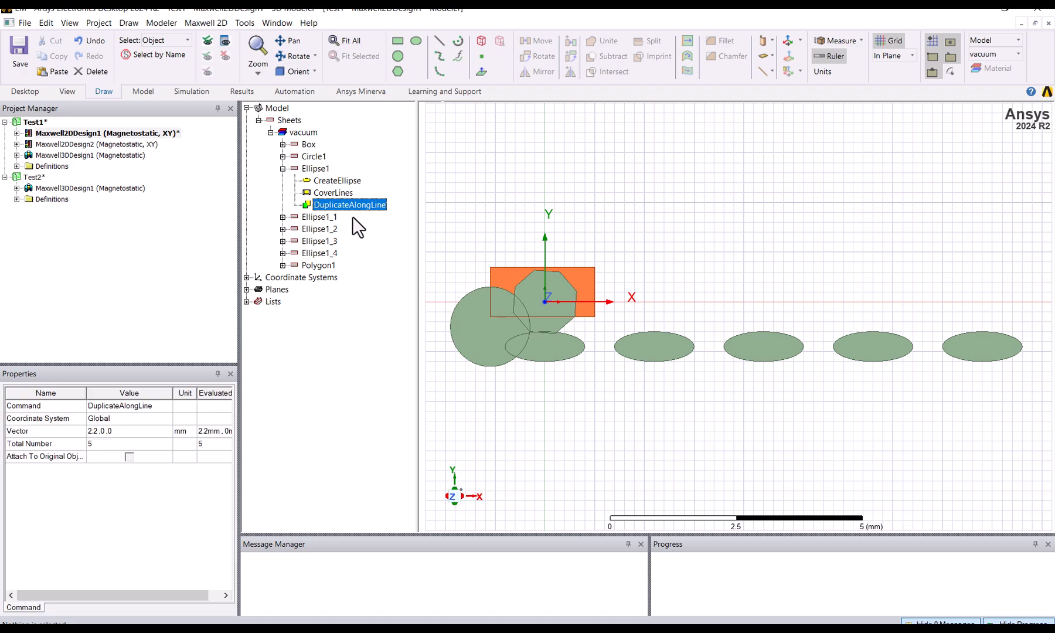
pyautogui.click(98, 434)
pyautogui.click(94, 435)
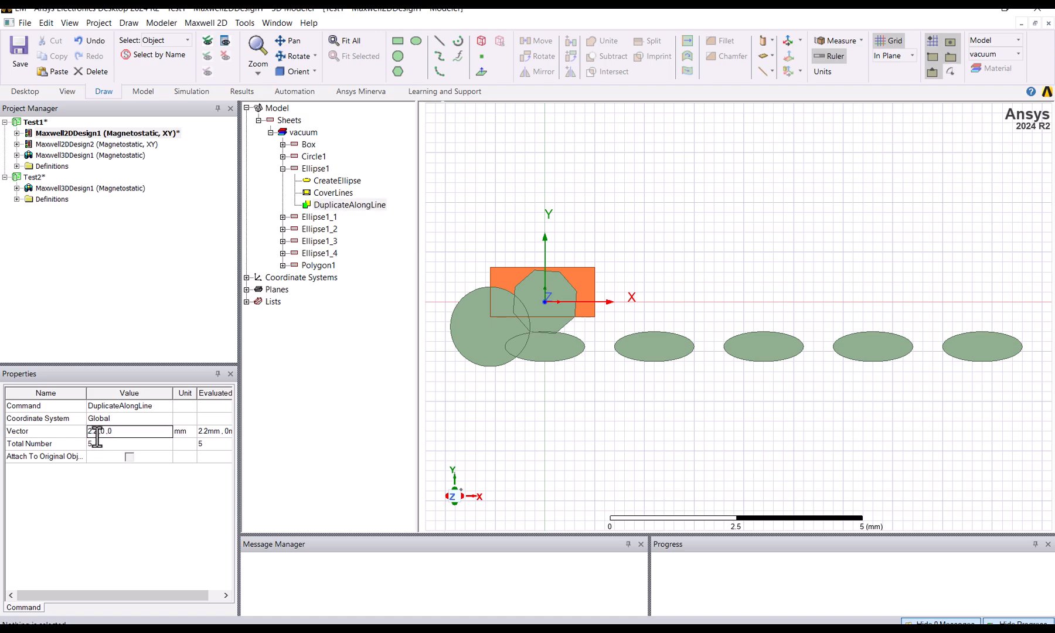
pyautogui.moveTo(99, 431); pyautogui.dragTo(84, 432)
pyautogui.write('2')
pyautogui.press('Tab')
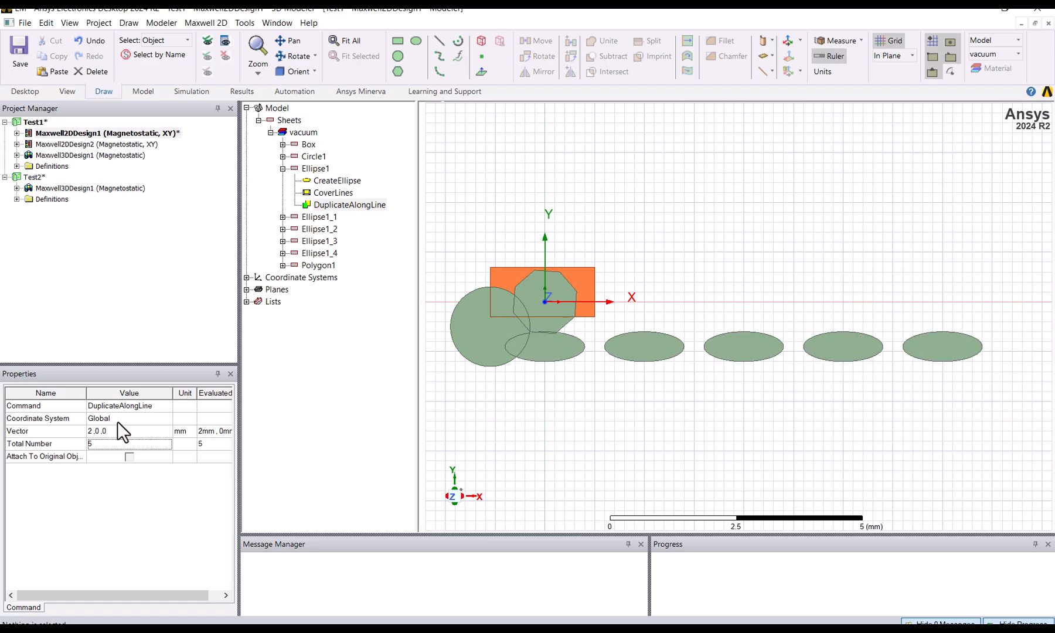
pyautogui.click(284, 169)
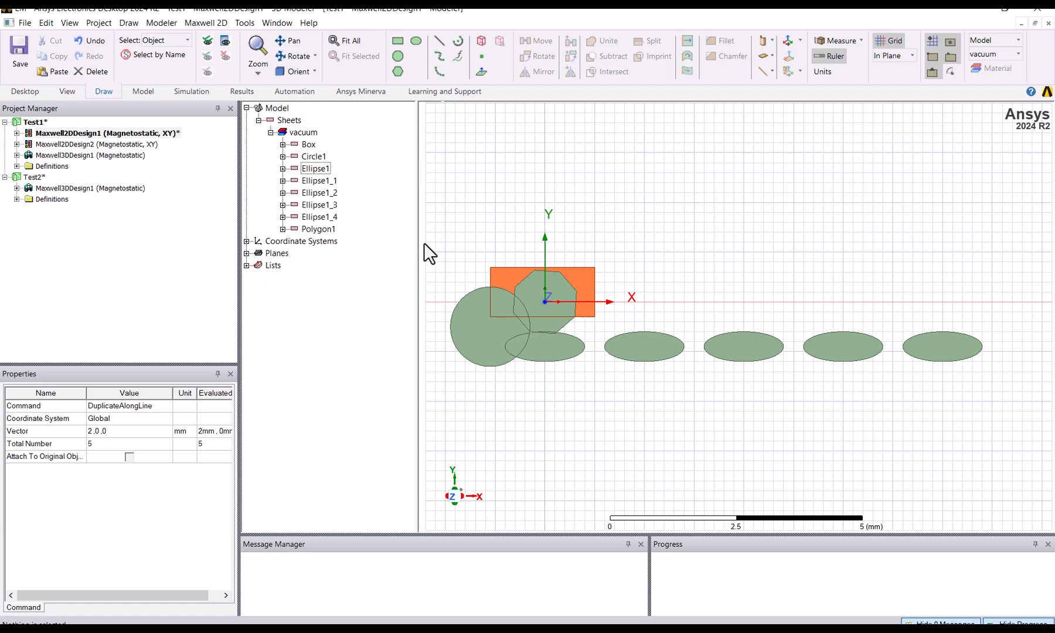
# Duplicate Ellipse1 around the Z axis with an angle of 45 degrees and a total number of 8.
pyautogui.click(316, 171)
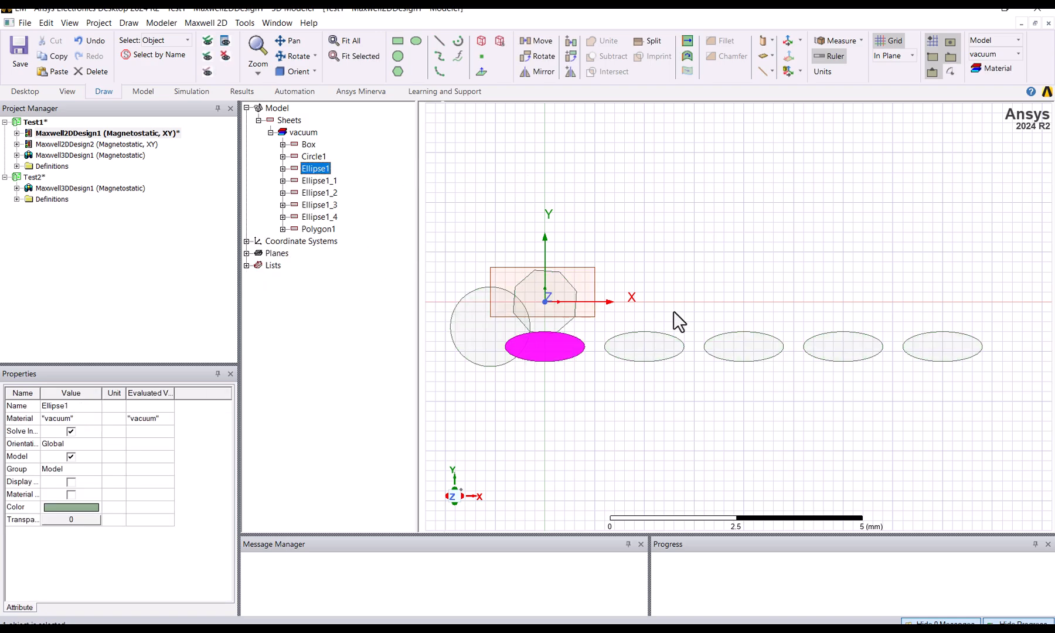
pyautogui.click(572, 52)
pyautogui.moveTo(151, 40); pyautogui.dragTo(271, 130)
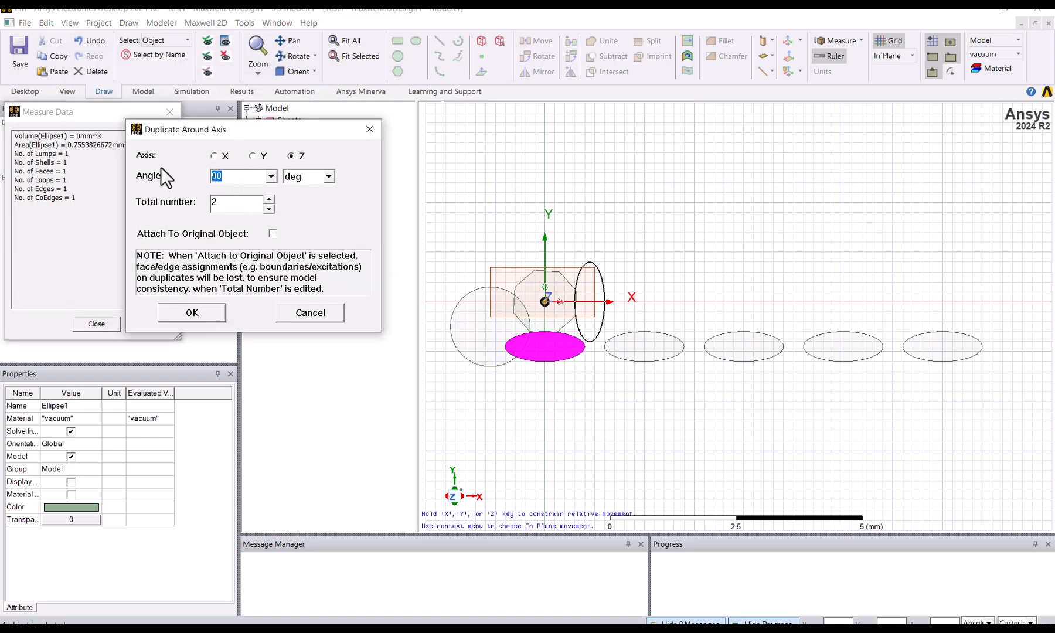
pyautogui.write('45')
pyautogui.click(227, 203)
pyautogui.moveTo(231, 209); pyautogui.dragTo(188, 208)
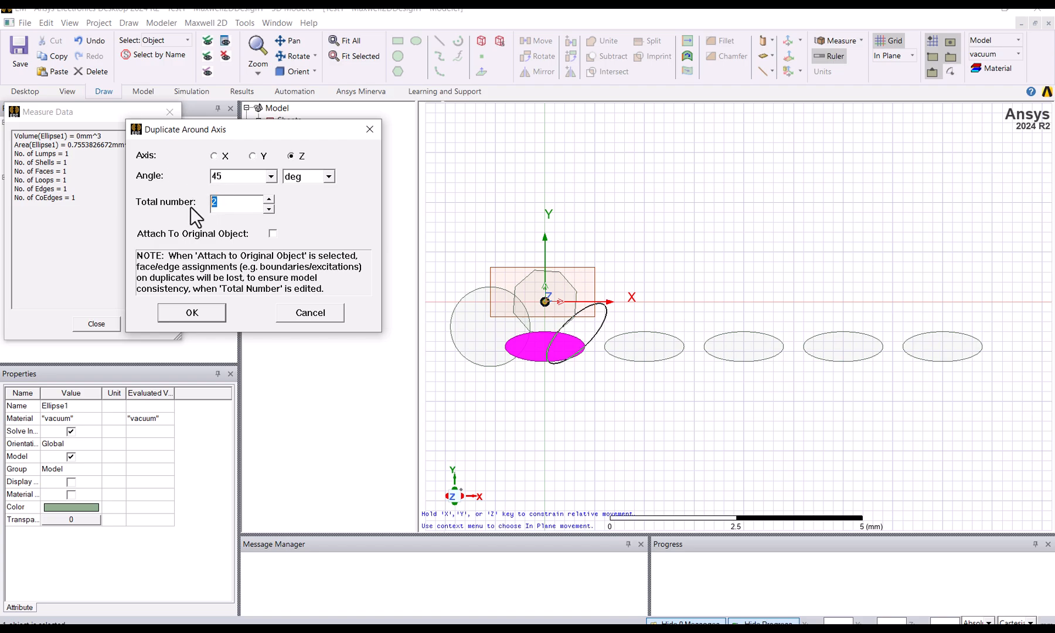
pyautogui.write('8')
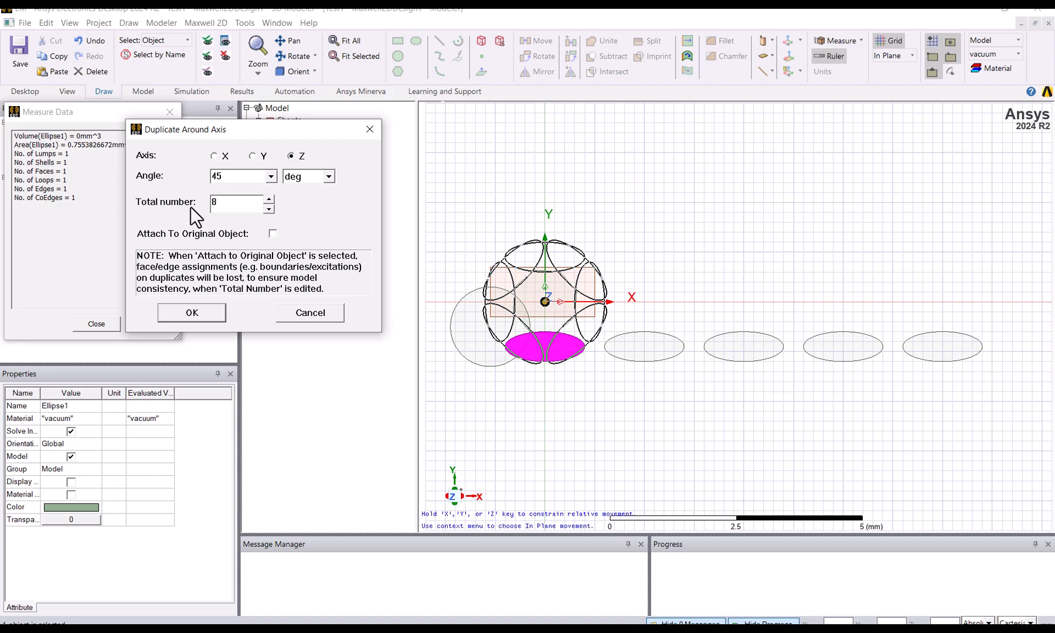
pyautogui.click(202, 315)
# Highlight Ellipse1 together with all of its duplicates around the Z axis, and clear the selection.
pyautogui.scroll(3, 523, 305)
pyautogui.click(281, 169)
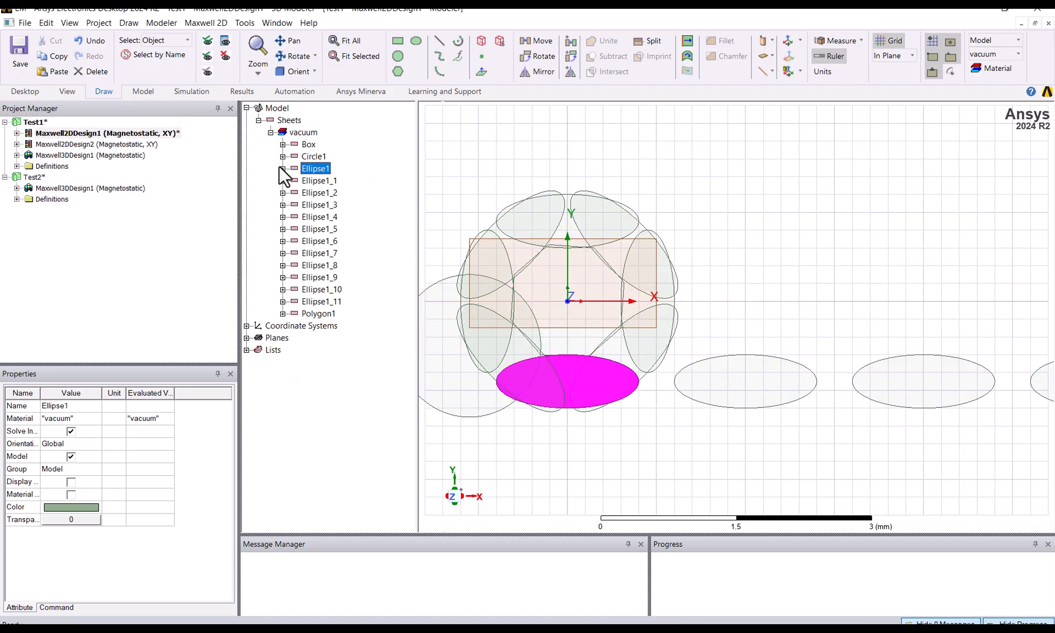
pyautogui.click(324, 244)
pyautogui.keyDown('shift'); pyautogui.click(327, 302); pyautogui.keyUp('shift')
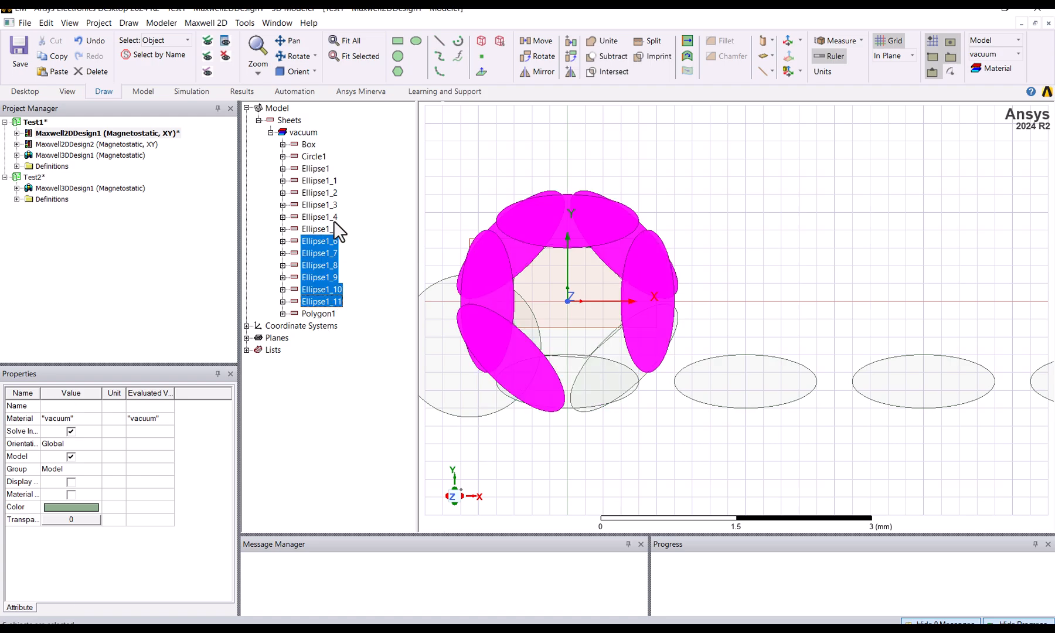
pyautogui.keyDown('ctrl'); pyautogui.click(317, 166); pyautogui.keyUp('ctrl')
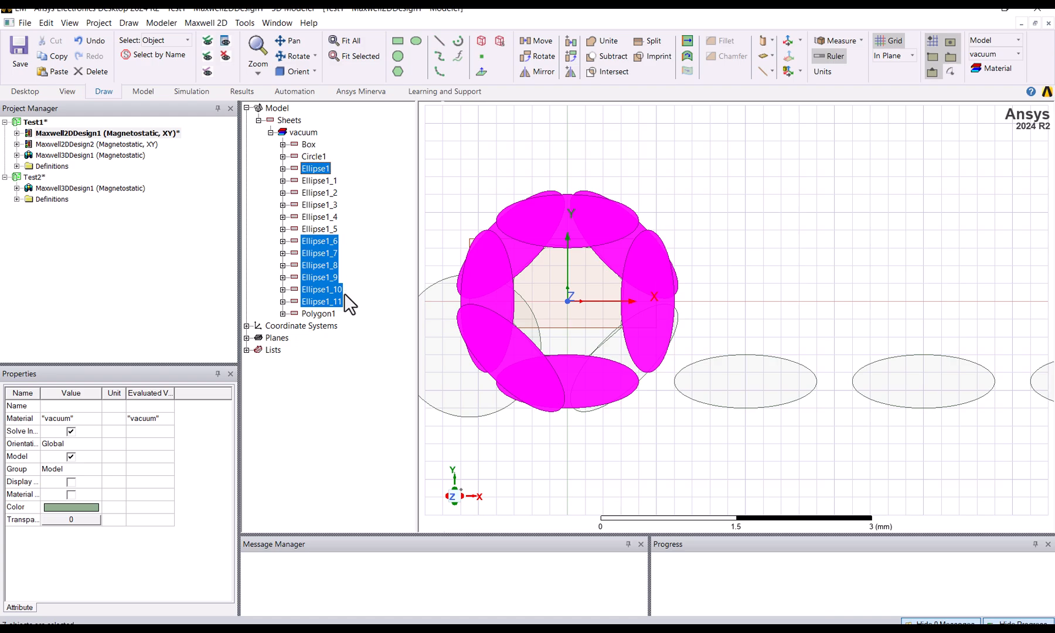
pyautogui.keyDown('ctrl'); pyautogui.click(328, 230); pyautogui.keyUp('ctrl')
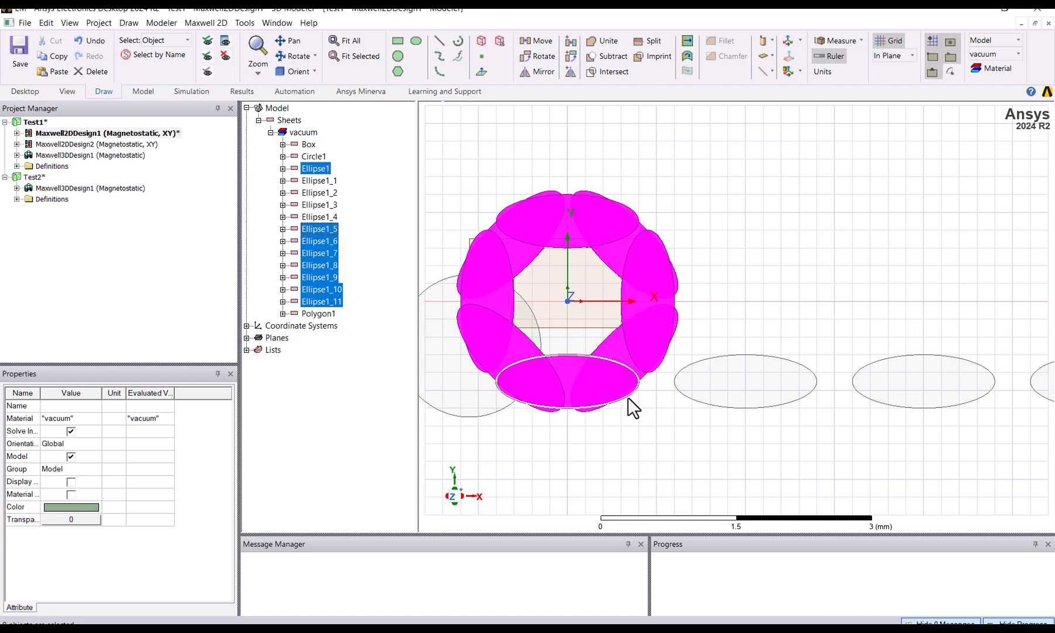
pyautogui.click(686, 437)
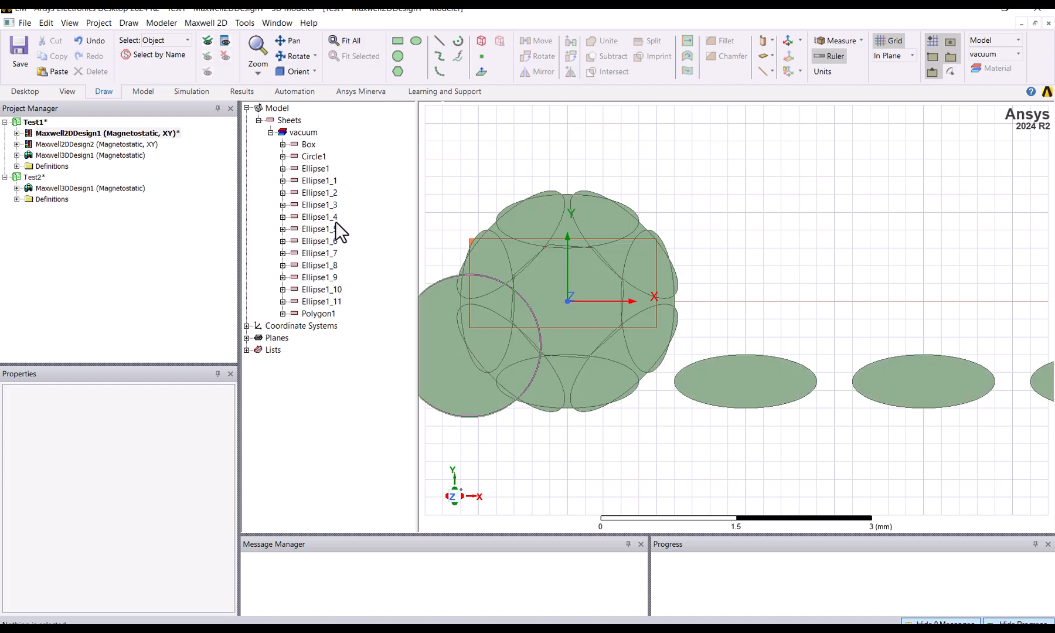
# Delete the DuplicateAroundAxis and DuplicateAlongLine operations from Ellipse1's history, collapse the history and leave the ellipse deselected.
pyautogui.click(282, 169)
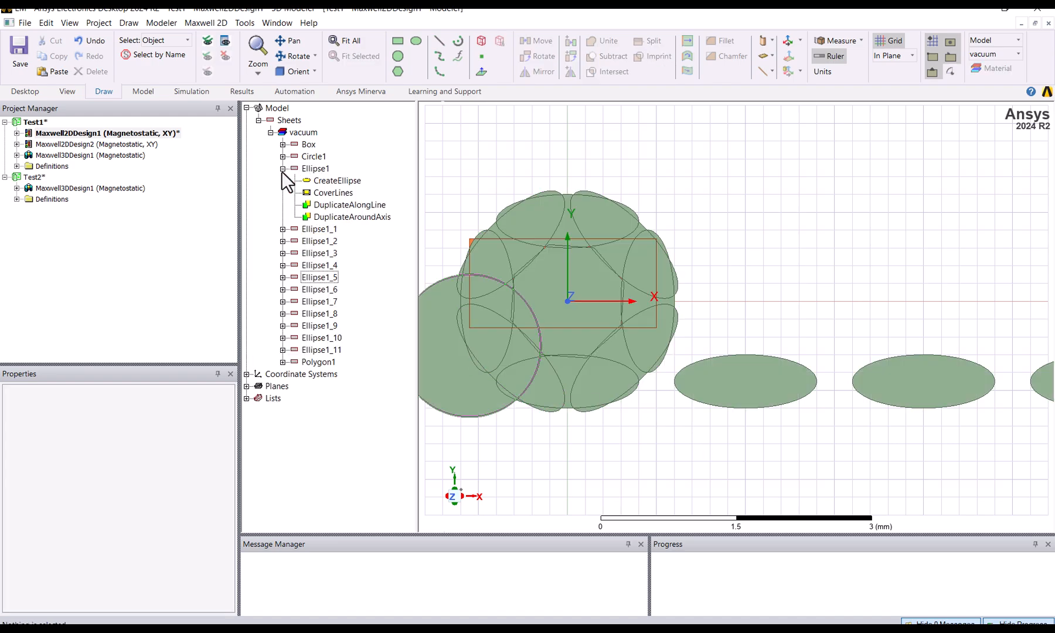
pyautogui.click(332, 218)
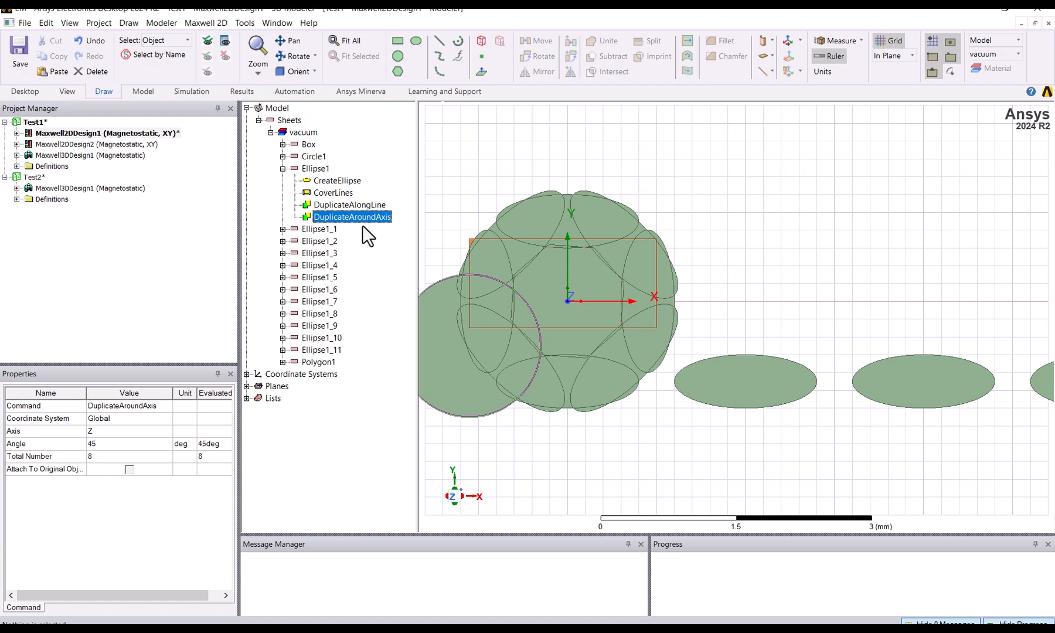
pyautogui.press('Delete')
pyautogui.click(351, 206)
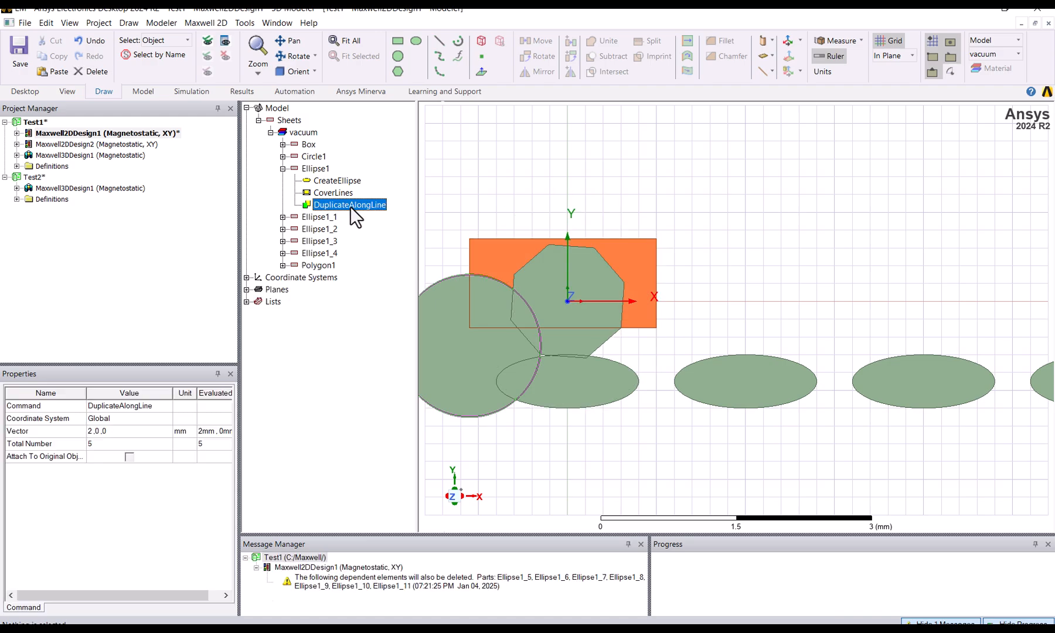
pyautogui.press('Delete')
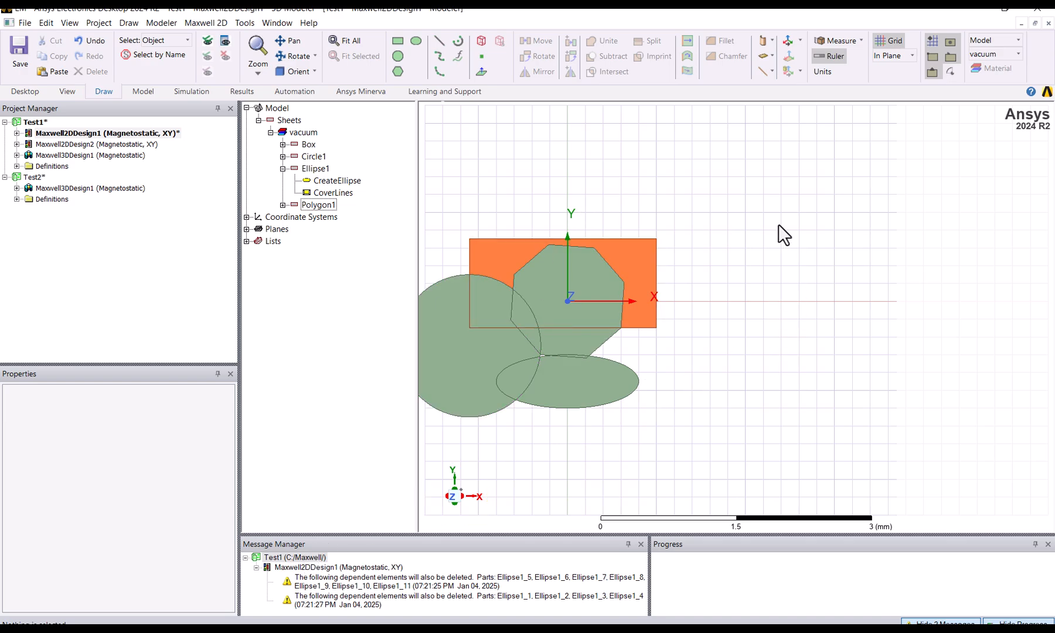
pyautogui.click(280, 169)
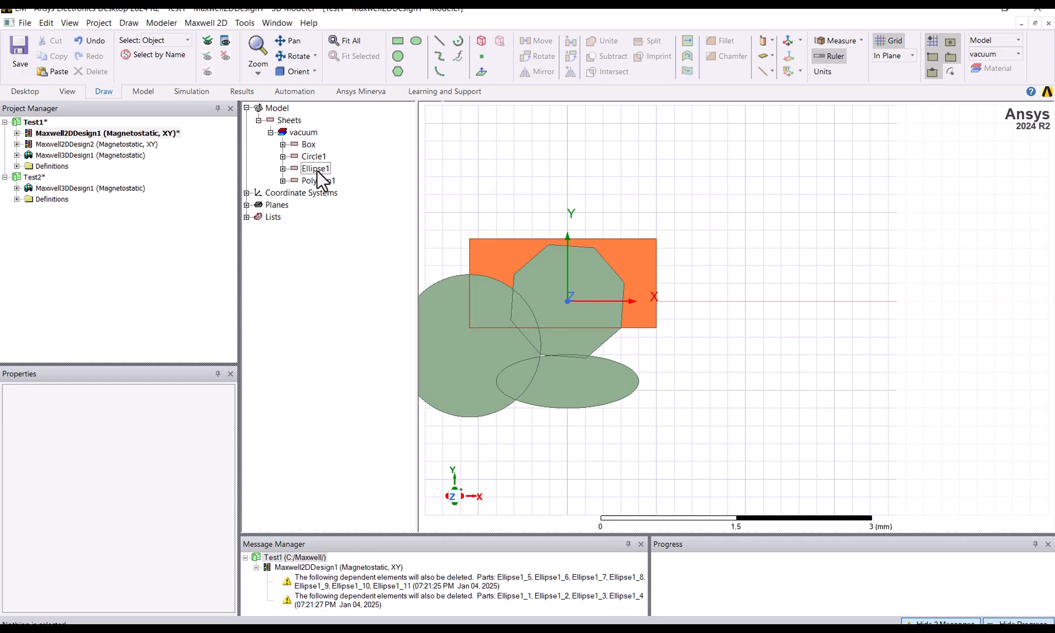
pyautogui.click(319, 170)
pyautogui.click(823, 362)
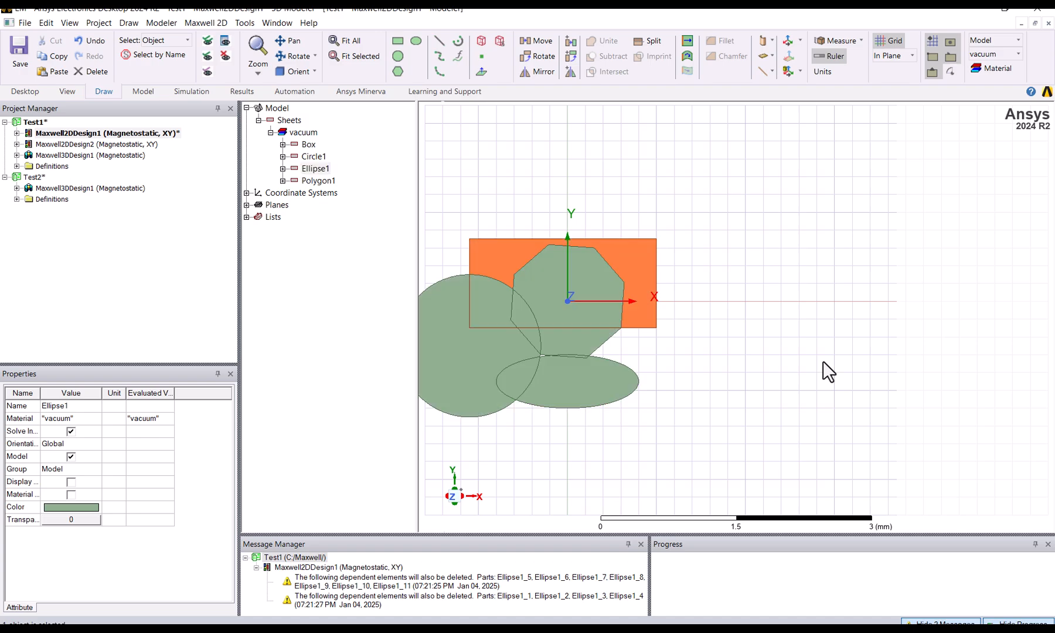
# Enlarge the Message Manager and examine the two warnings about deleted dependent elements.
pyautogui.moveTo(546, 535); pyautogui.dragTo(607, 516)
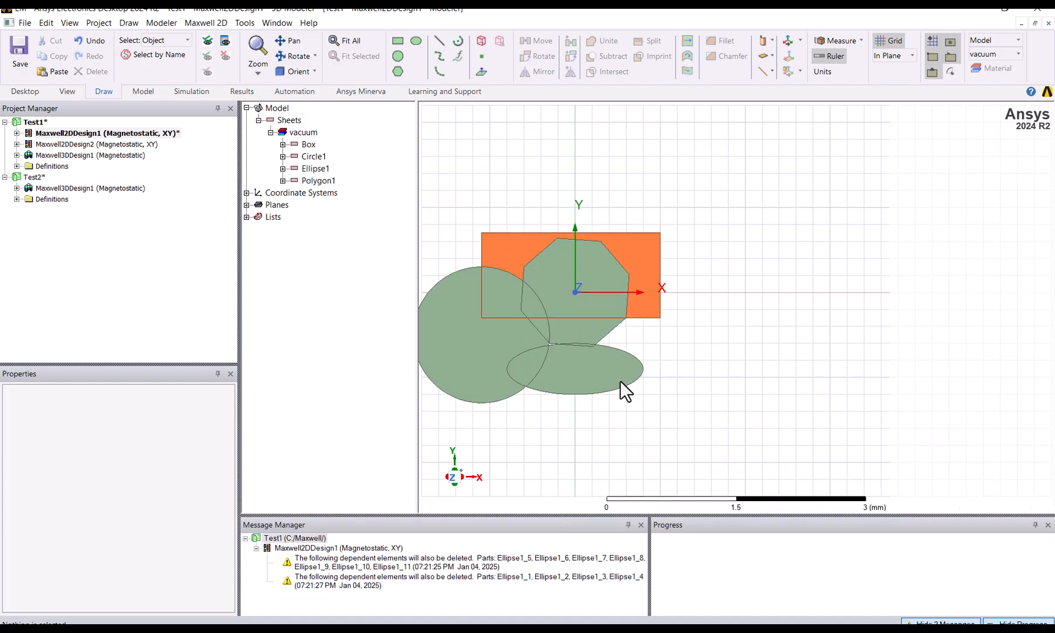
pyautogui.click(321, 579)
pyautogui.click(346, 568)
pyautogui.click(350, 584)
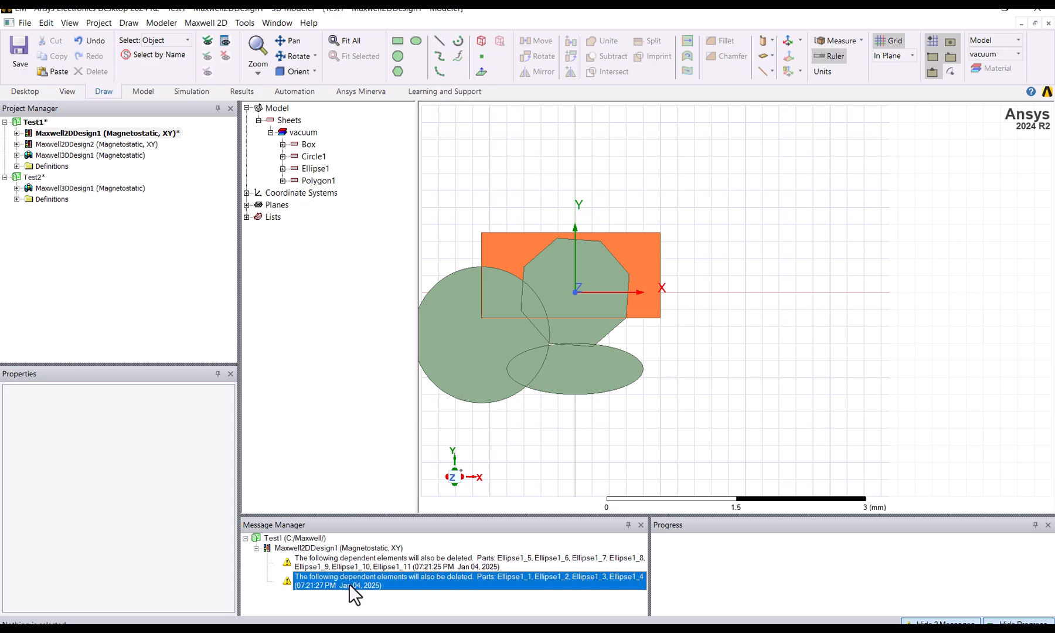
# Clear the warning messages about the deleted dependent ellipse parts.
pyautogui.click(321, 566)
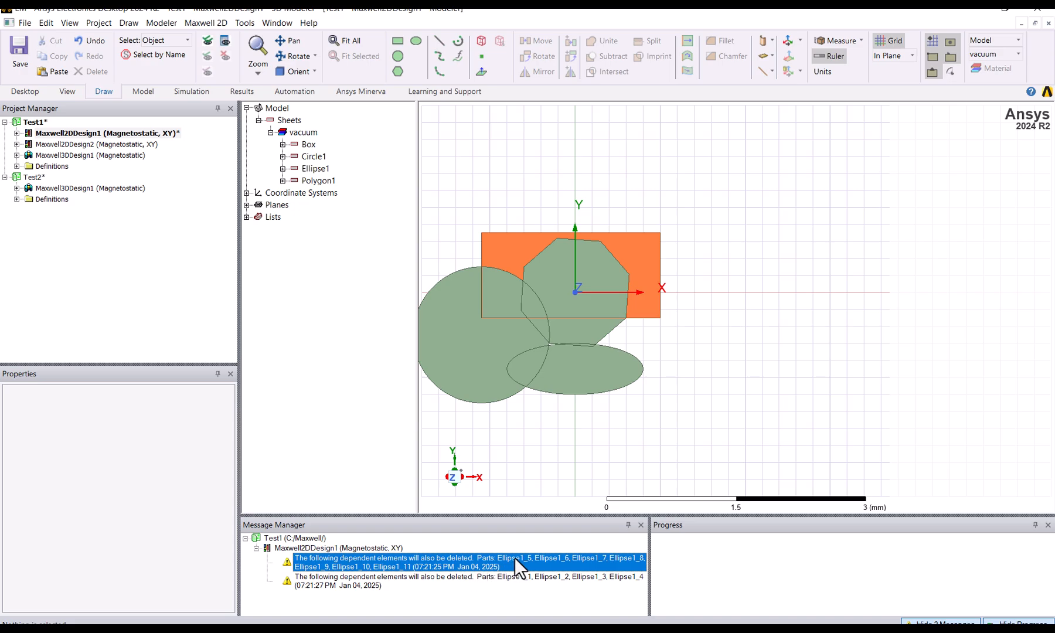
pyautogui.click(360, 582)
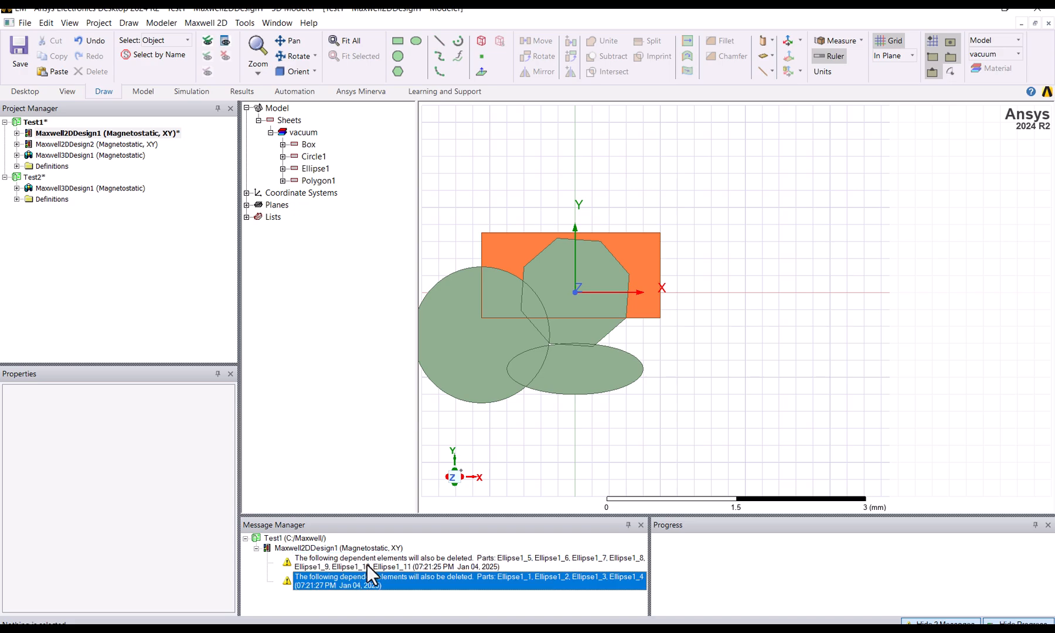
pyautogui.rightClick(368, 559)
pyautogui.click(403, 563)
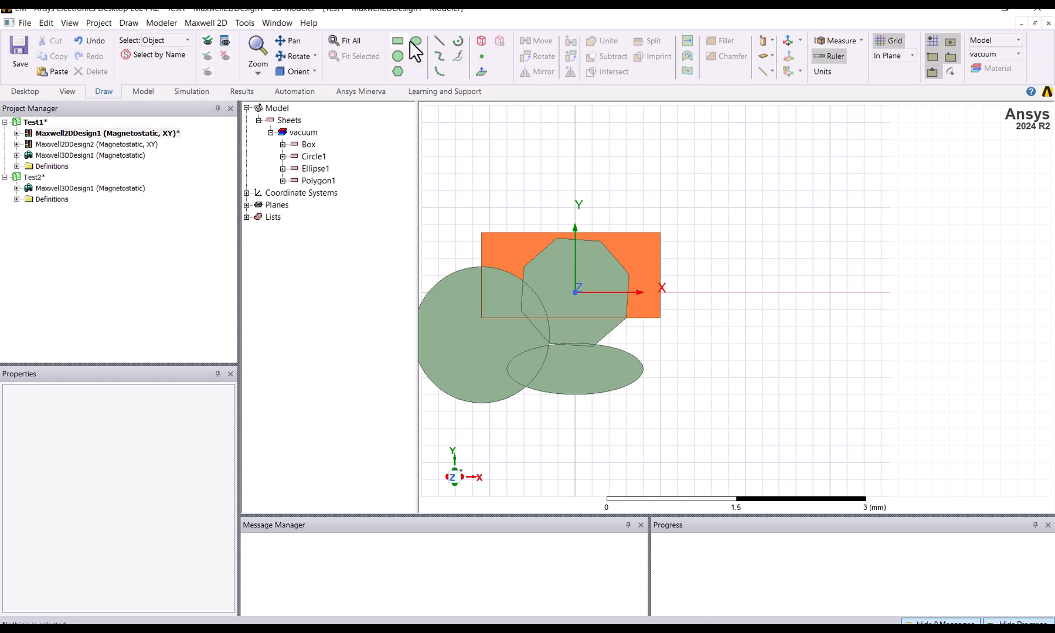
# Duplicate Ellipse1 by mirroring it across the X axis, anchoring the mirror plane at the origin with its normal along Y.
pyautogui.click(594, 276)
pyautogui.click(686, 282)
pyautogui.click(620, 367)
pyautogui.click(571, 71)
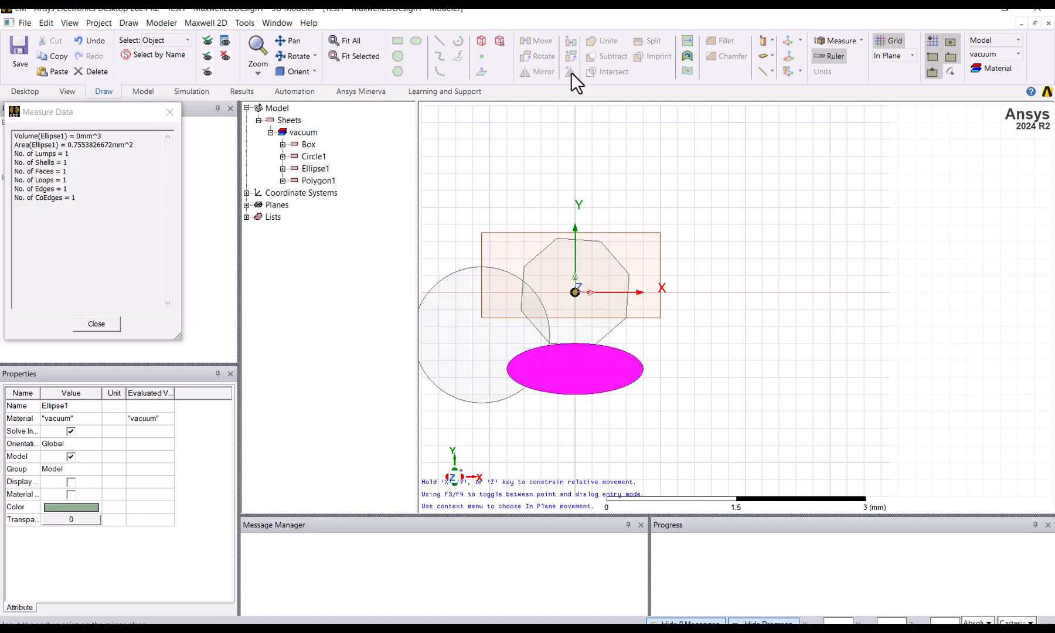
pyautogui.click(576, 292)
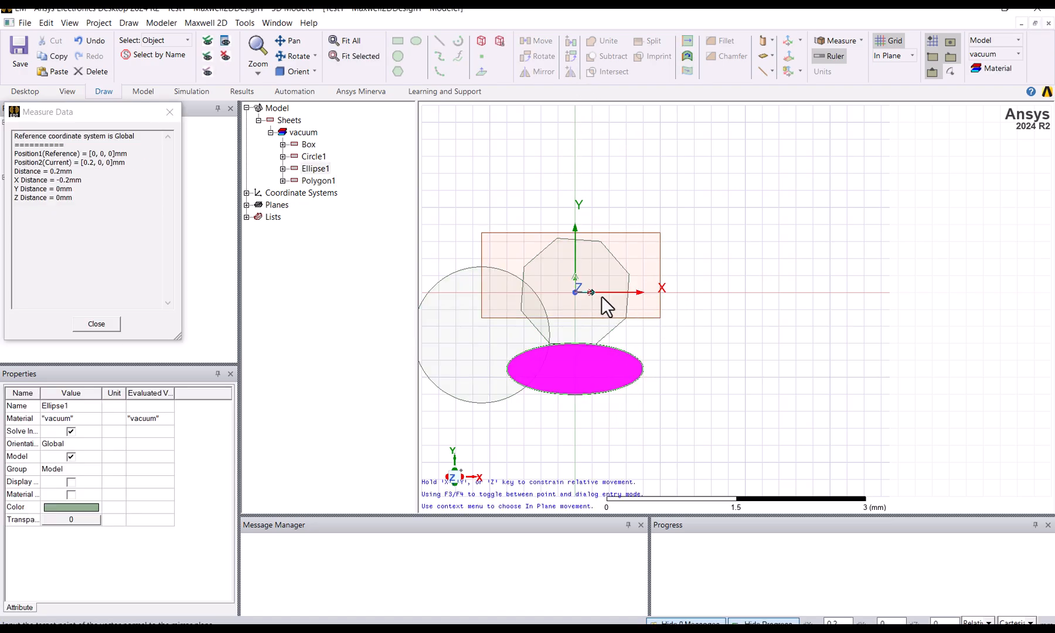
pyautogui.click(574, 125)
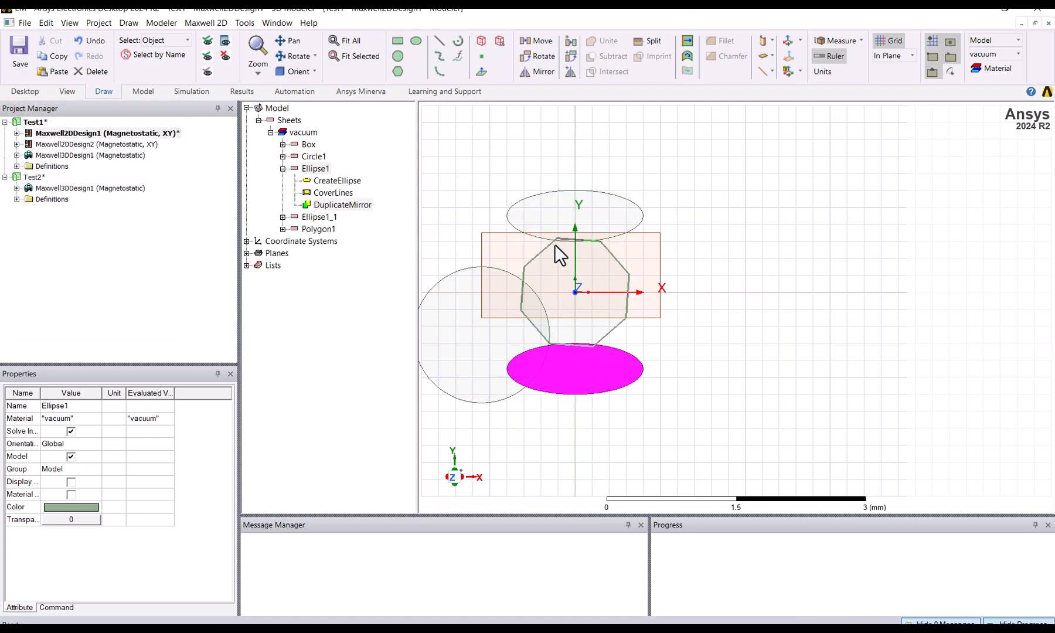
pyautogui.click(602, 203)
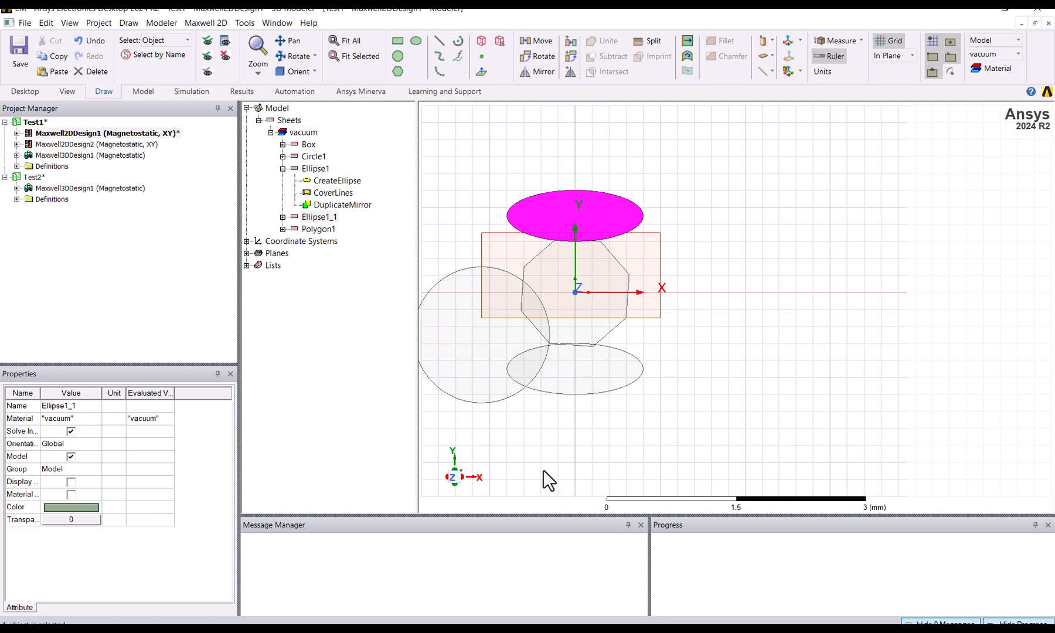
# Delete the DuplicateMirror operation from Ellipse1 and collapse the ellipse's history.
pyautogui.click(340, 205)
pyautogui.press('Delete')
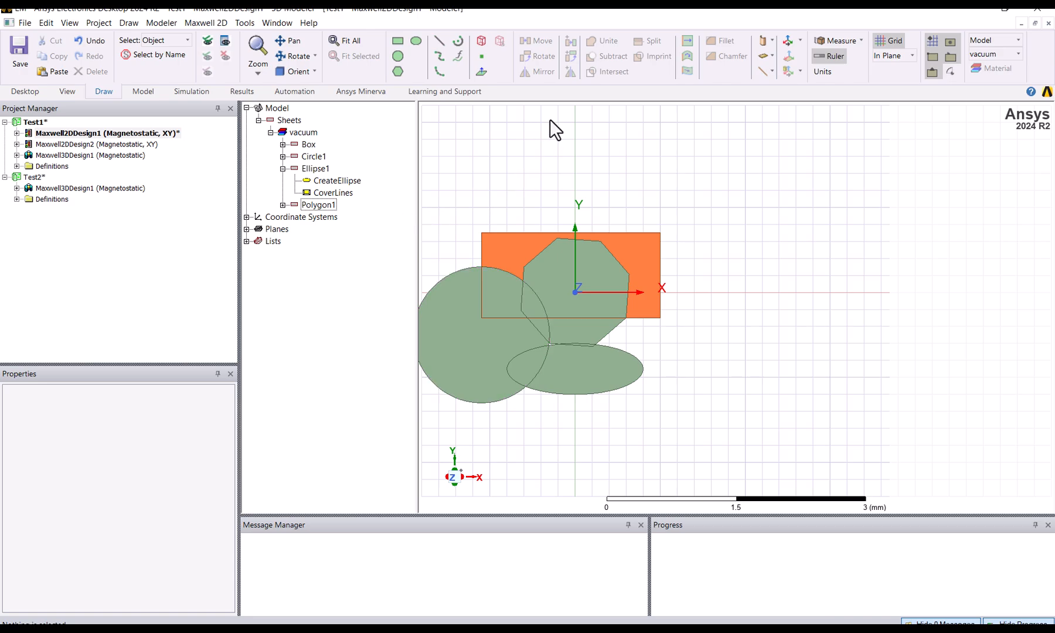
pyautogui.click(284, 168)
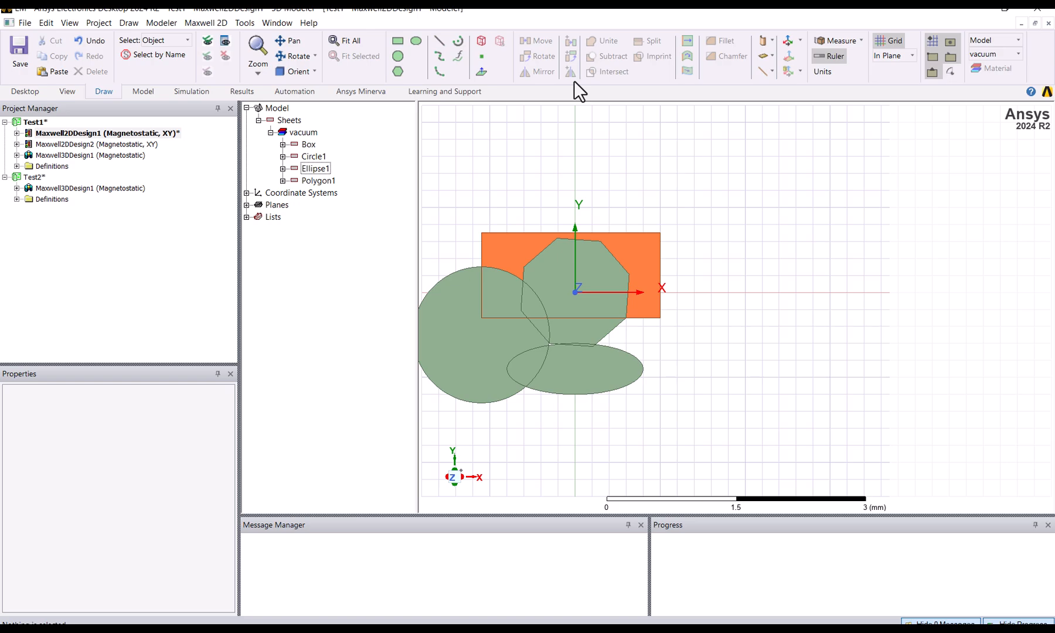
# Unite Box with Circle1, picking Box first so it is the base object, and collapse its history.
pyautogui.click(705, 241)
pyautogui.click(645, 249)
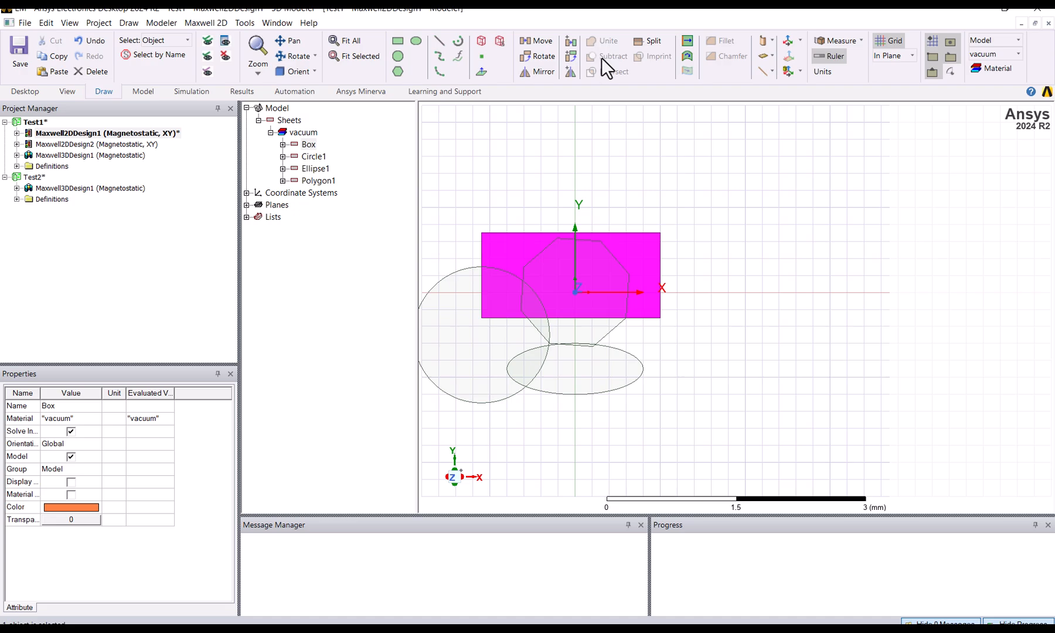
pyautogui.keyDown('ctrl'); pyautogui.click(467, 365); pyautogui.keyUp('ctrl')
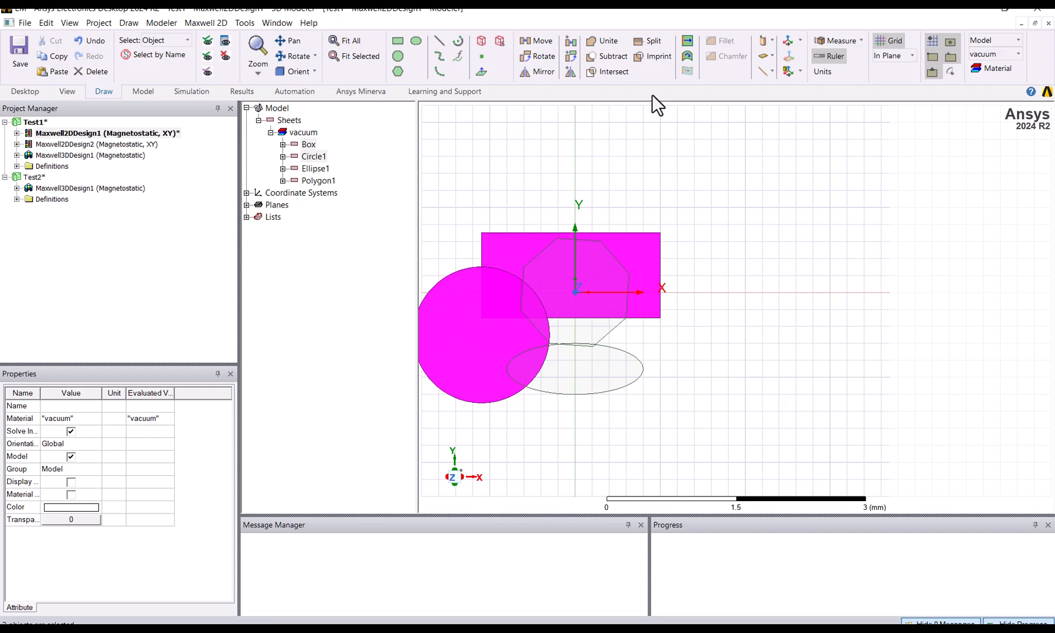
pyautogui.click(522, 256)
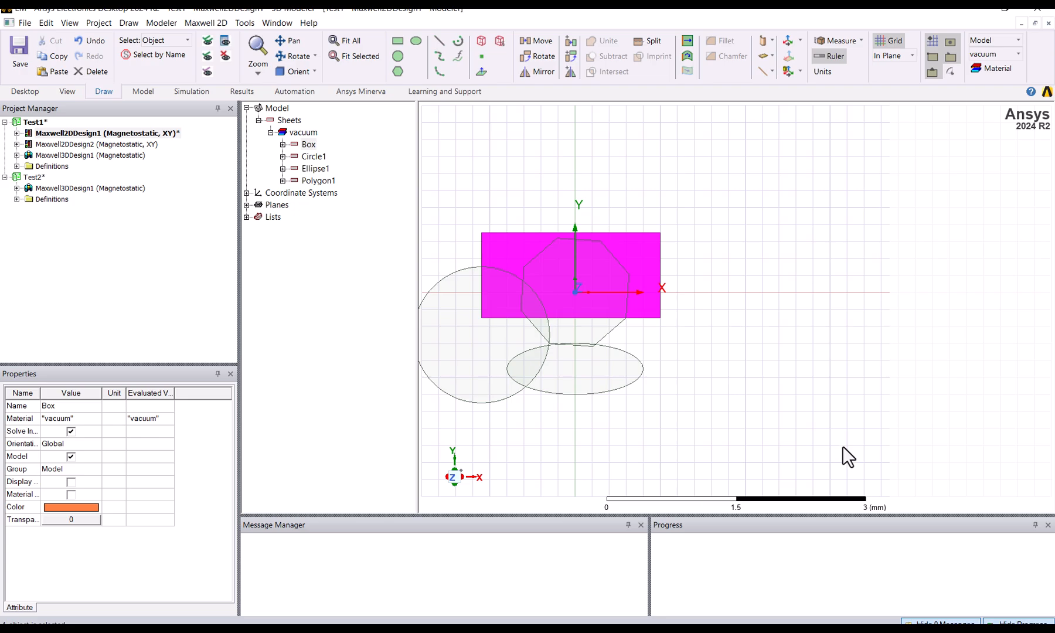
pyautogui.keyDown('ctrl'); pyautogui.click(462, 344); pyautogui.keyUp('ctrl')
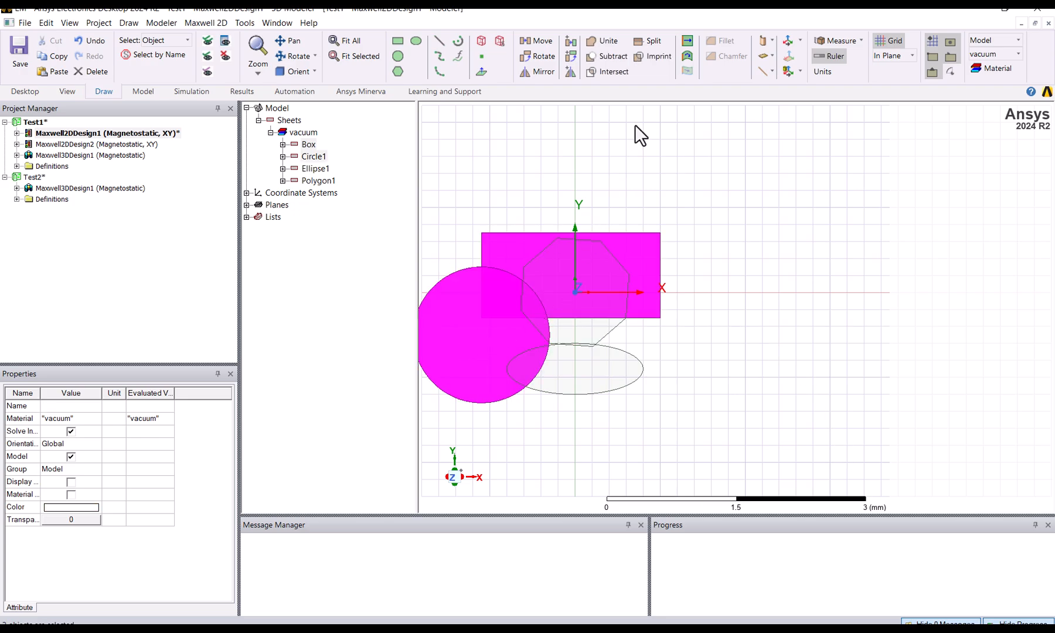
pyautogui.click(603, 40)
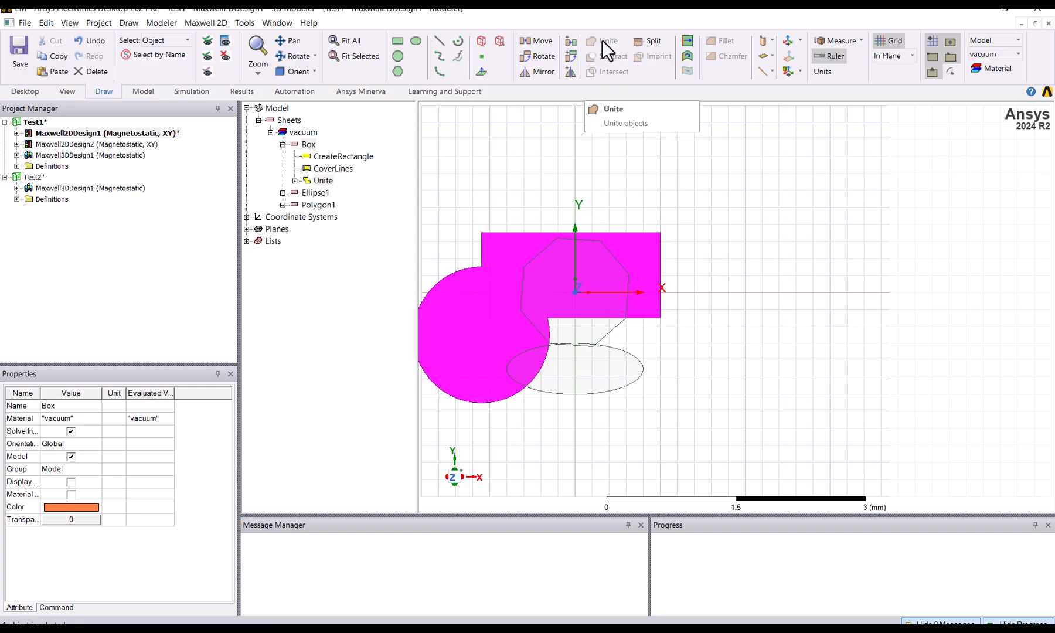
pyautogui.click(785, 304)
pyautogui.click(488, 267)
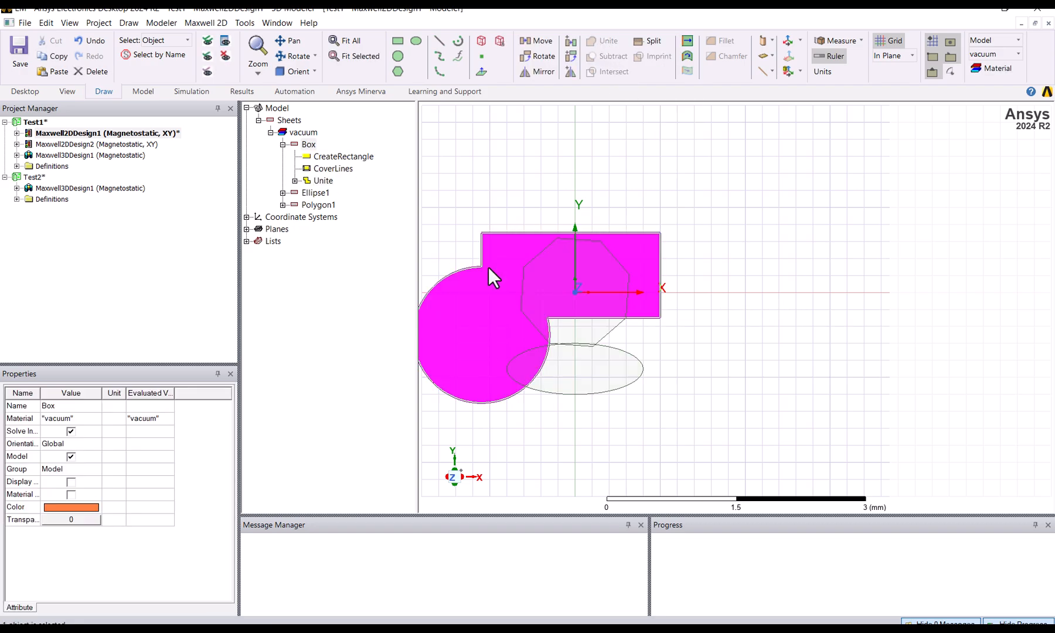
pyautogui.click(284, 144)
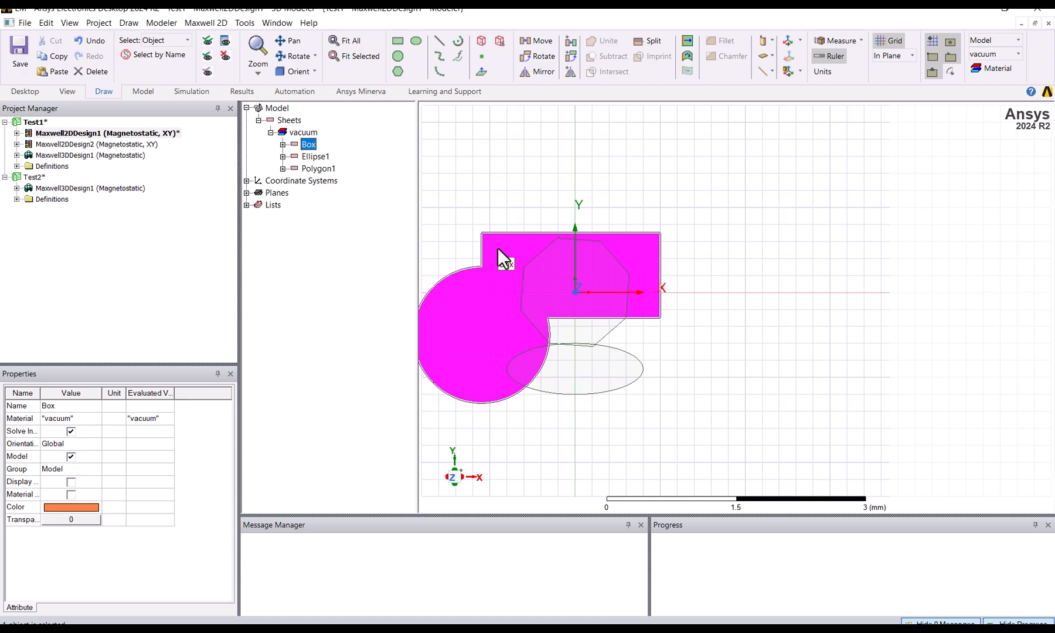
# Undo the union of Box and Circle1.
pyautogui.click(535, 175)
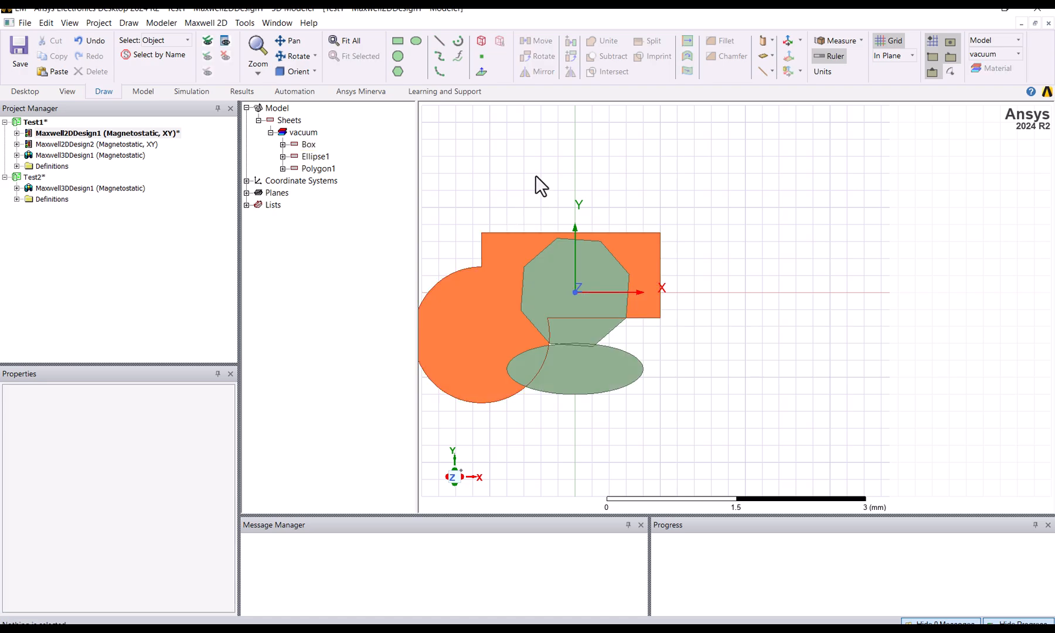
pyautogui.click(308, 145)
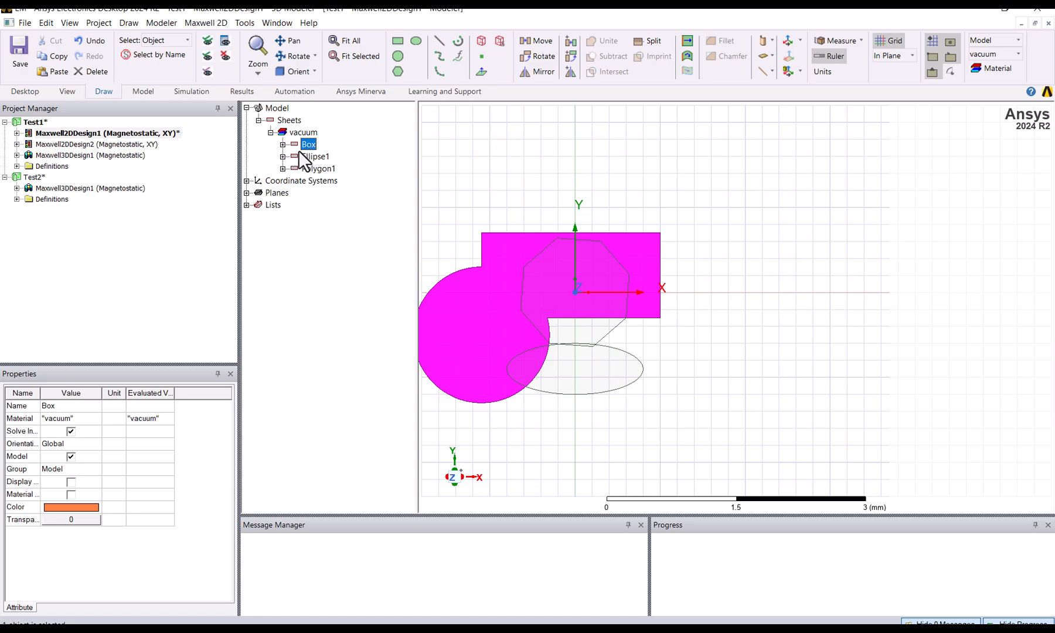
pyautogui.click(645, 168)
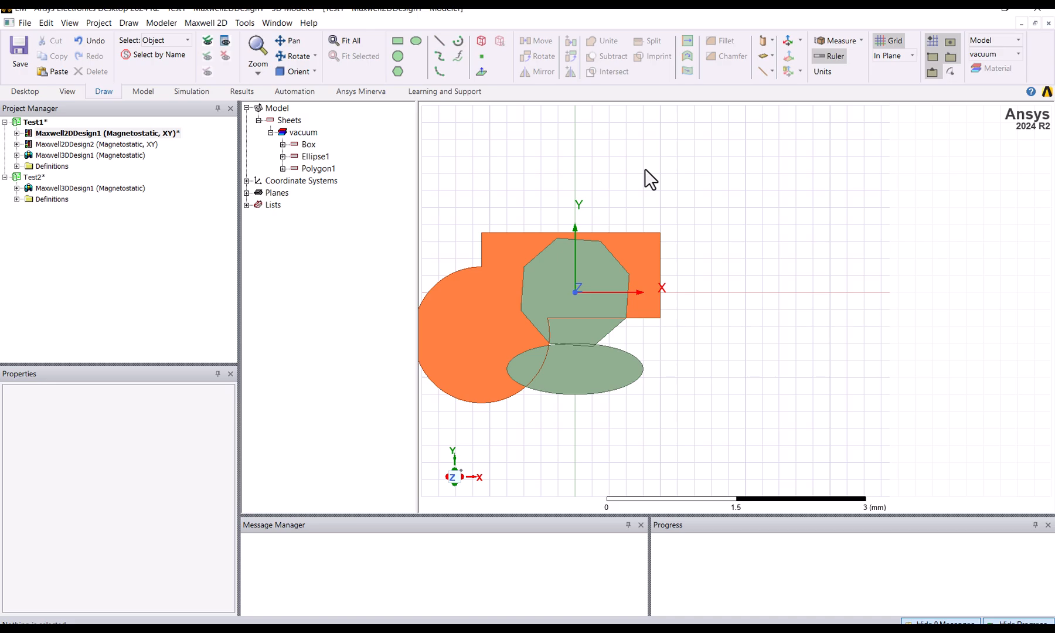
pyautogui.hotkey('ctrl', 'z')
pyautogui.click(719, 217)
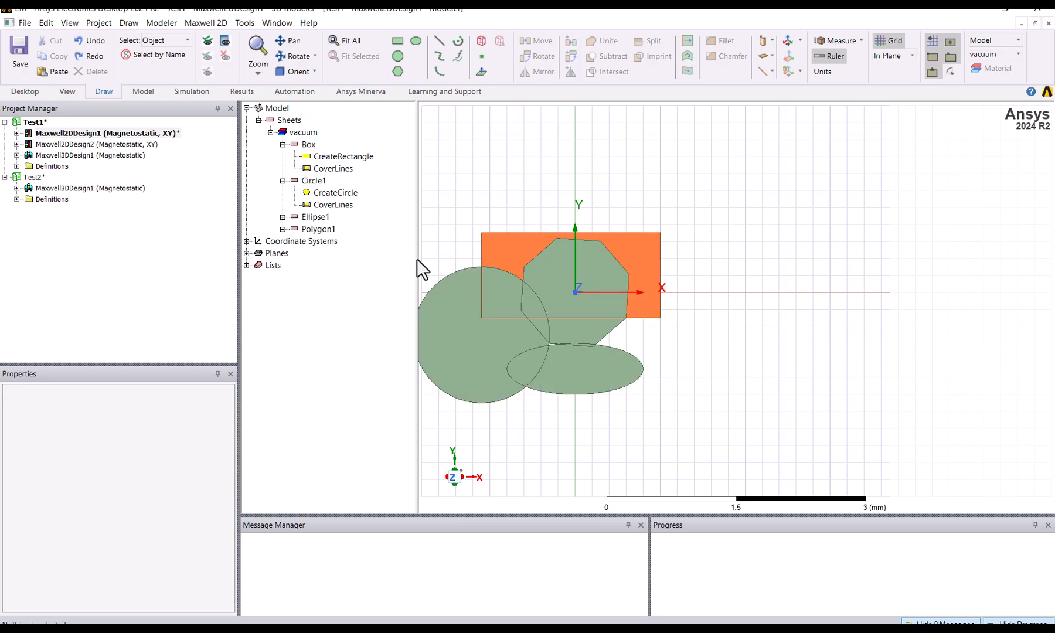
# Try uniting the two sheets with Circle1 picked first as the base object, and undo the union.
pyautogui.click(454, 317)
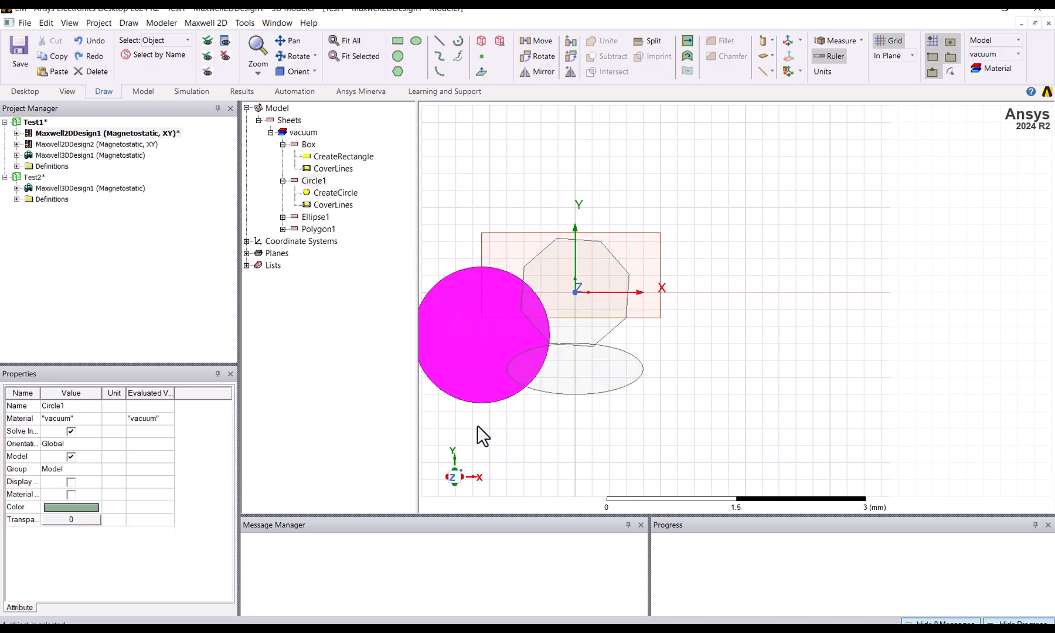
pyautogui.keyDown('ctrl'); pyautogui.click(496, 251); pyautogui.keyUp('ctrl')
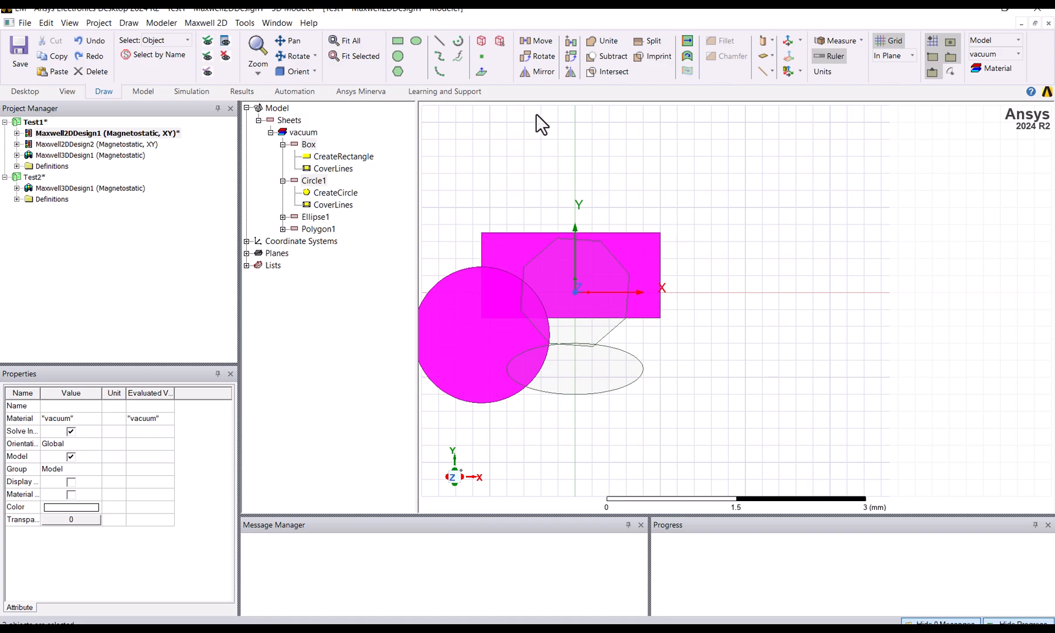
pyautogui.click(605, 40)
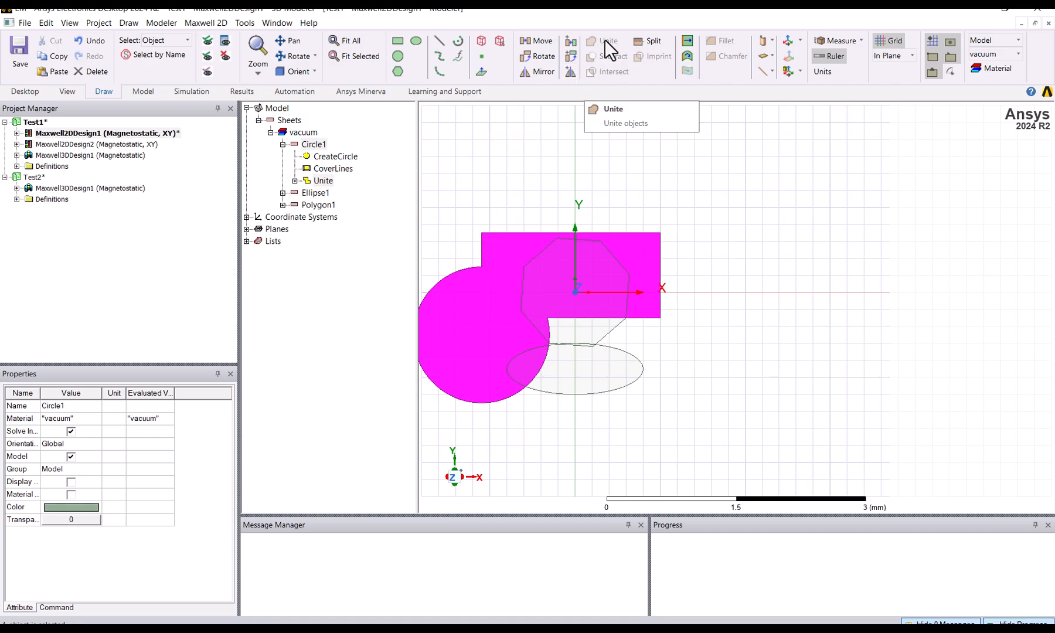
pyautogui.click(312, 146)
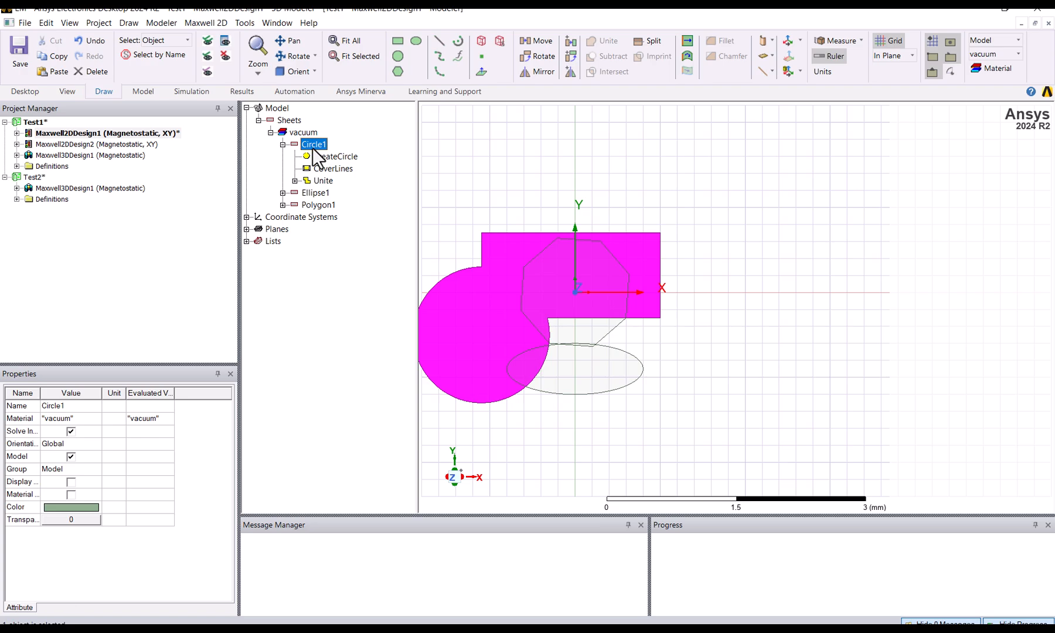
pyautogui.hotkey('ctrl', 'z')
pyautogui.click(490, 153)
# Unite Box and Circle1 again, with Box picked first so the combined sheet keeps its name and color.
pyautogui.click(499, 243)
pyautogui.click(307, 145)
pyautogui.keyDown('ctrl'); pyautogui.click(313, 181); pyautogui.keyUp('ctrl')
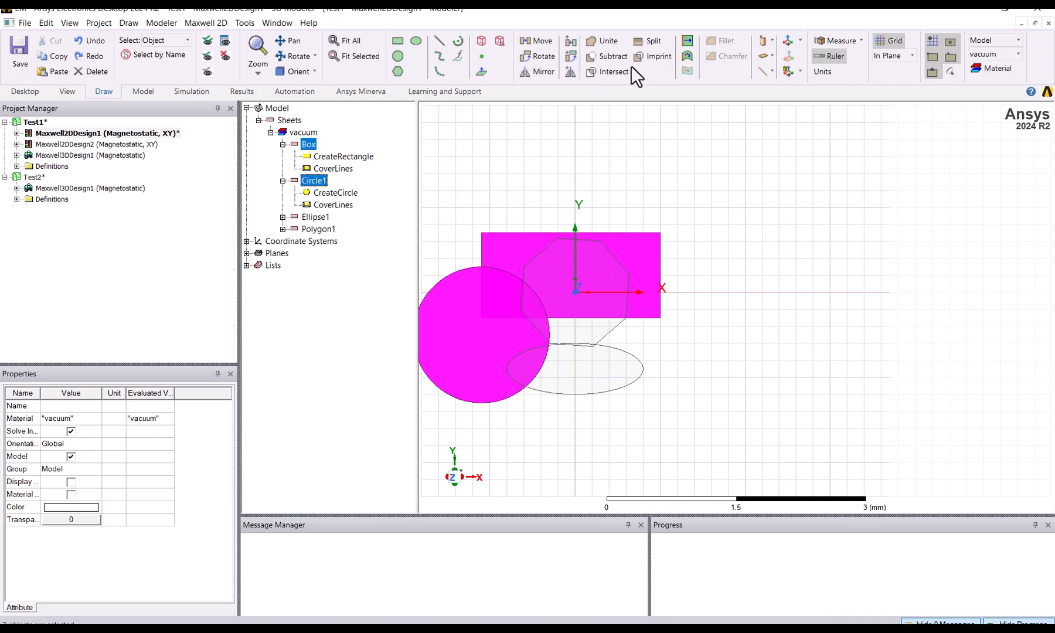
pyautogui.click(602, 41)
pyautogui.click(855, 235)
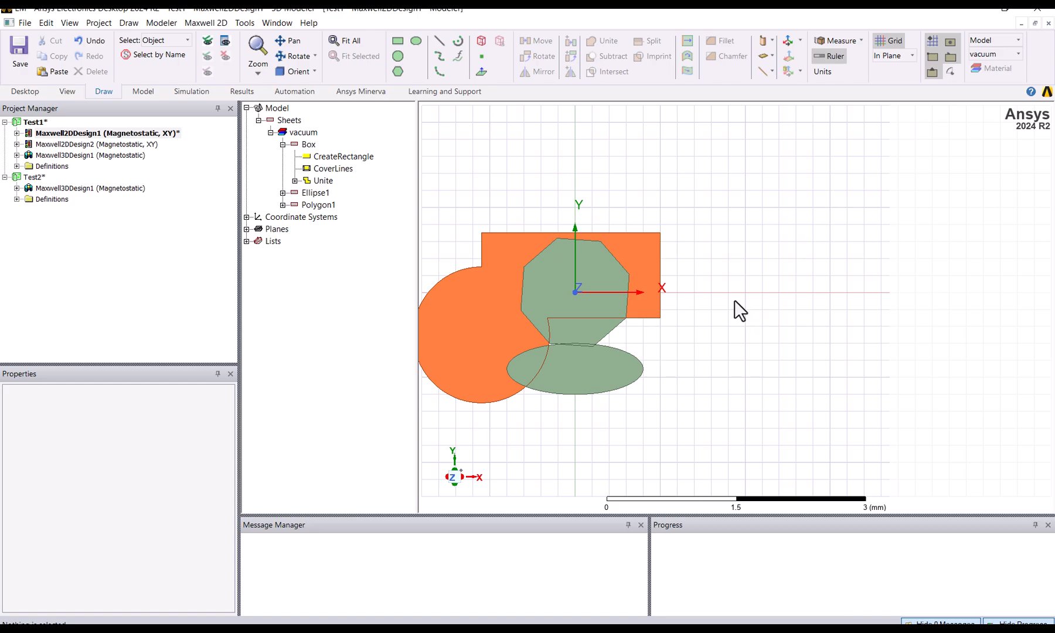
# Subtract Ellipse1 from the united Box, with Box as the blank part and Ellipse1 as the tool part, without cloning.
pyautogui.click(656, 259)
pyautogui.click(313, 144)
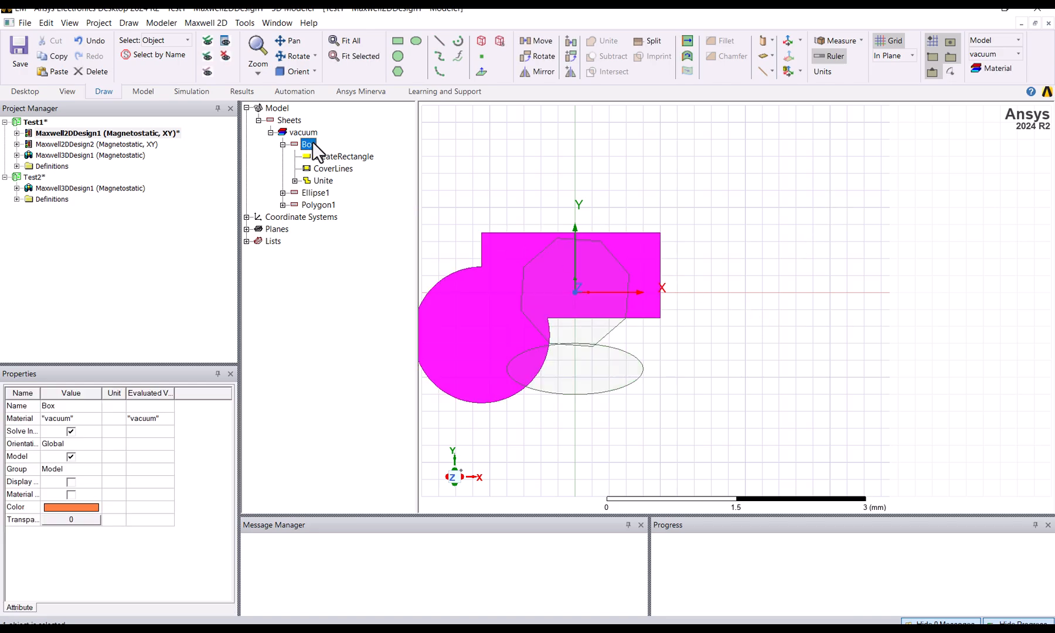
pyautogui.keyDown('ctrl'); pyautogui.click(317, 194); pyautogui.keyUp('ctrl')
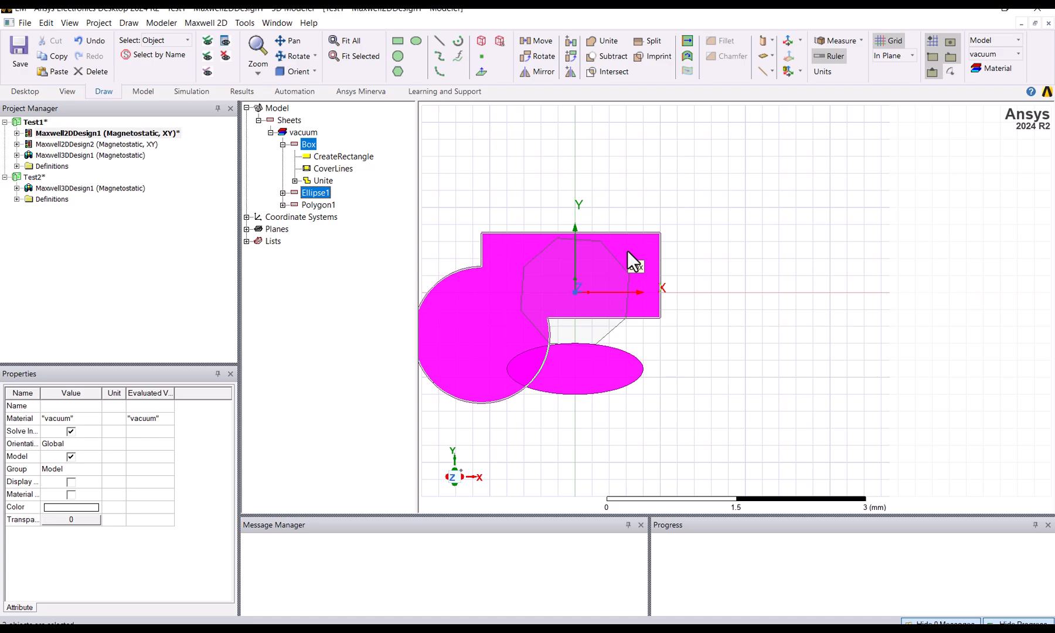
pyautogui.click(607, 59)
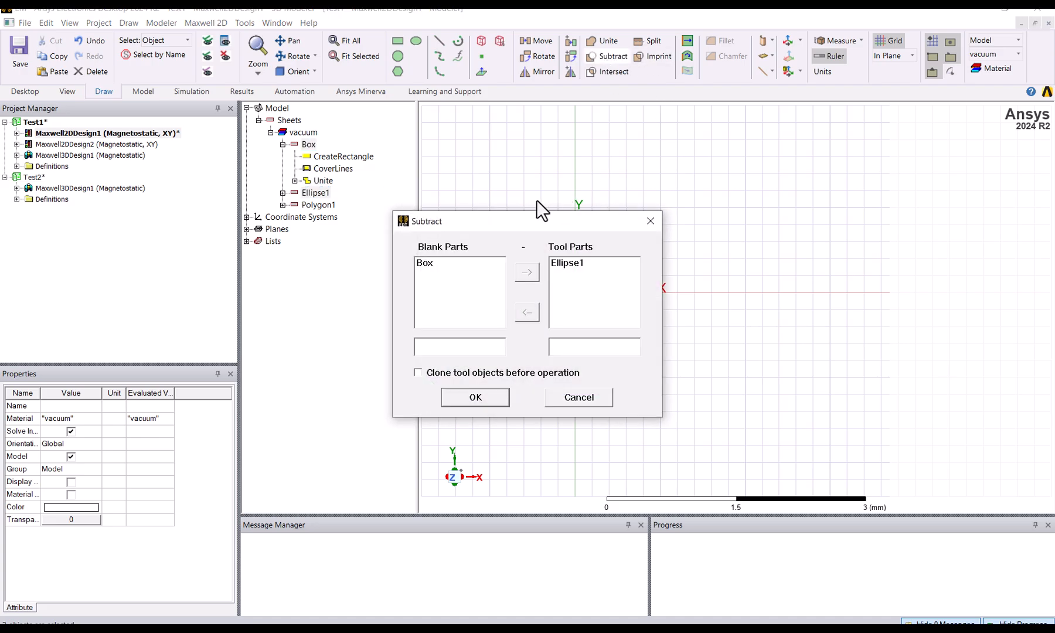
pyautogui.moveTo(501, 220); pyautogui.dragTo(783, 178)
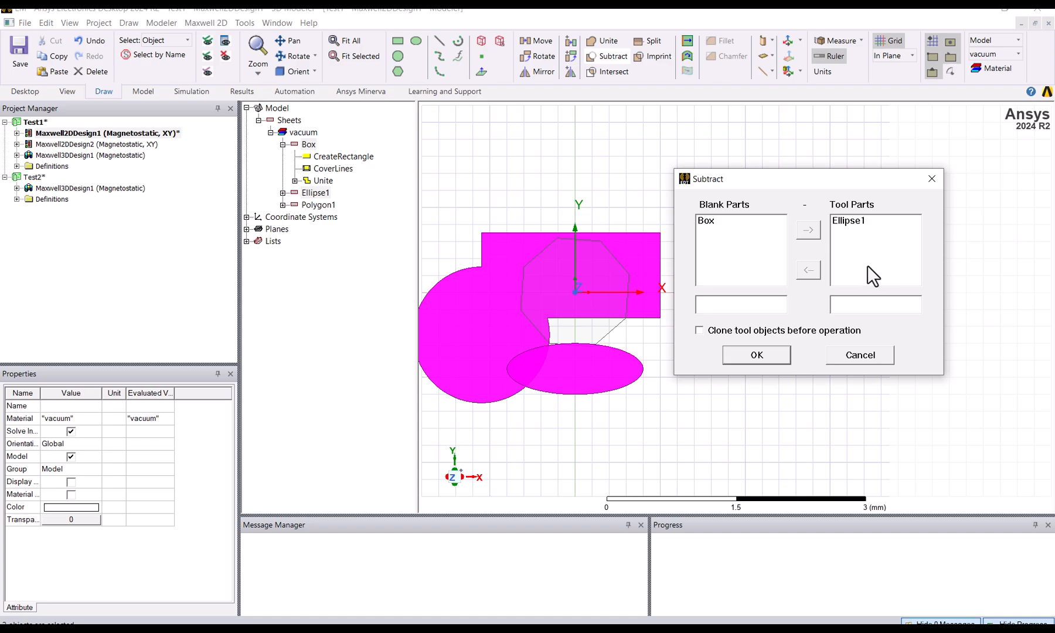
pyautogui.click(757, 355)
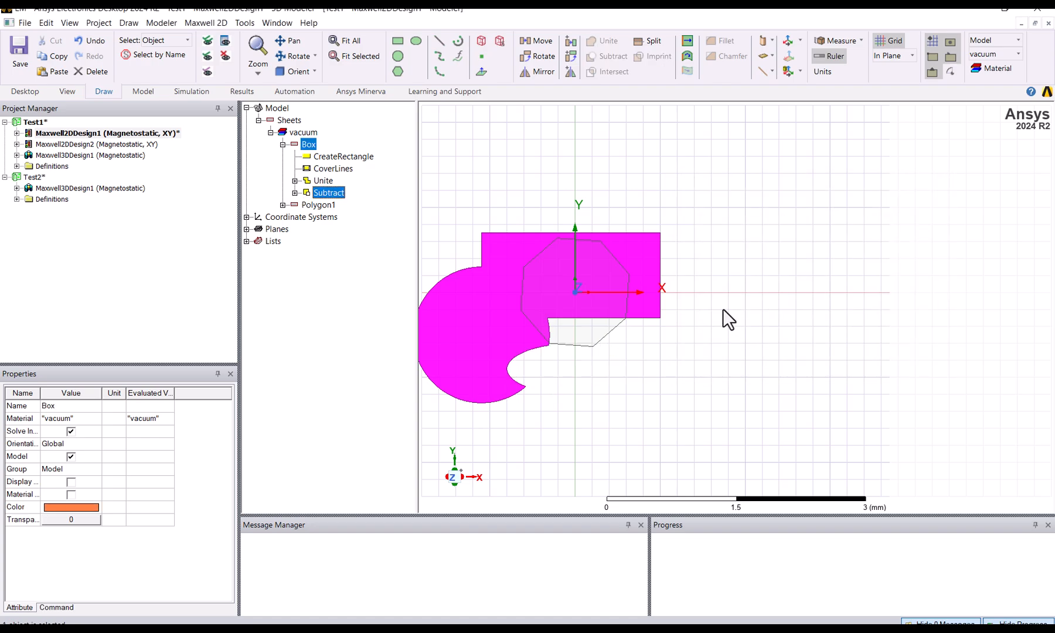
pyautogui.click(583, 408)
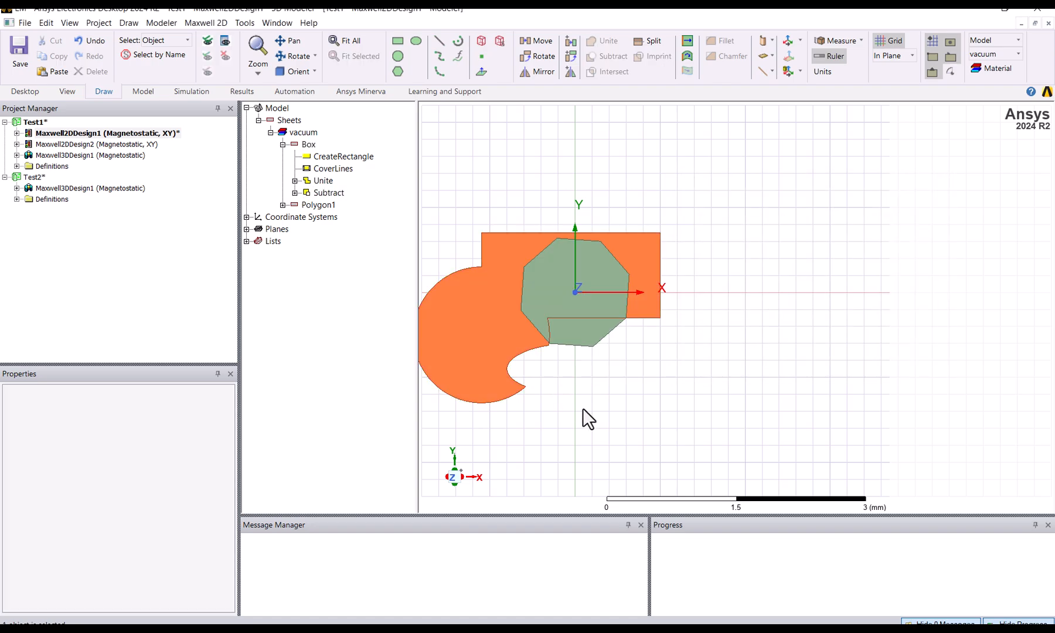
pyautogui.click(309, 144)
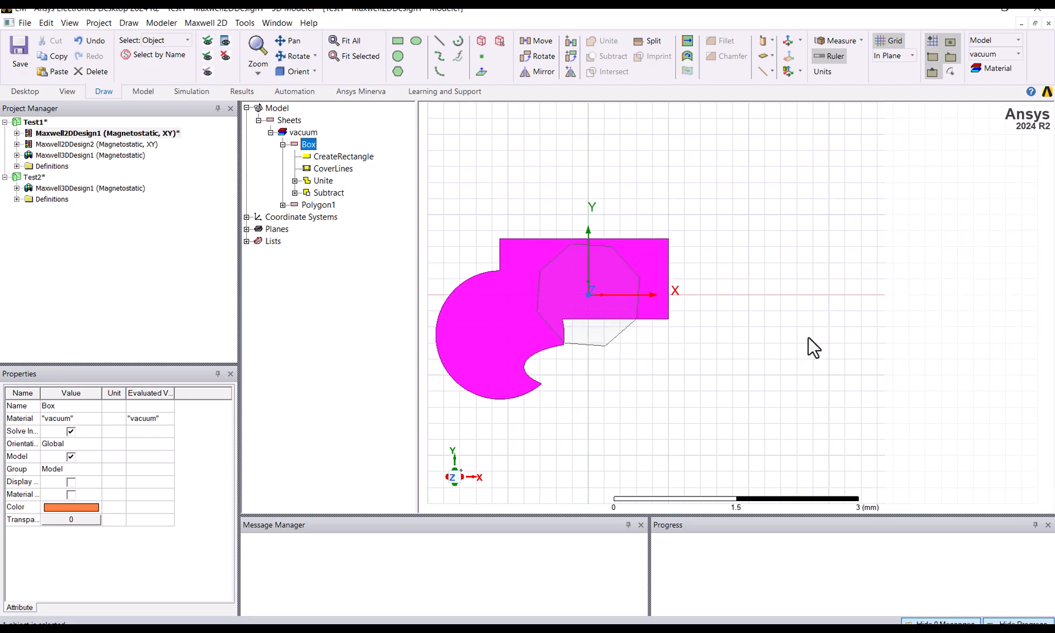
pyautogui.scroll(3, 441, 287)
pyautogui.scroll(2, 439, 283)
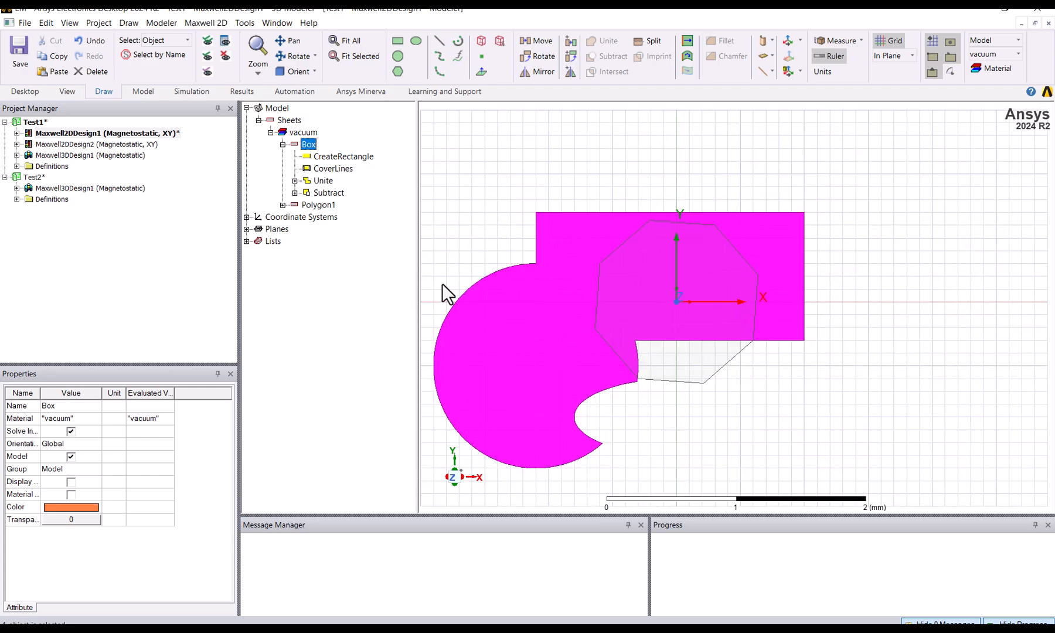
pyautogui.click(608, 177)
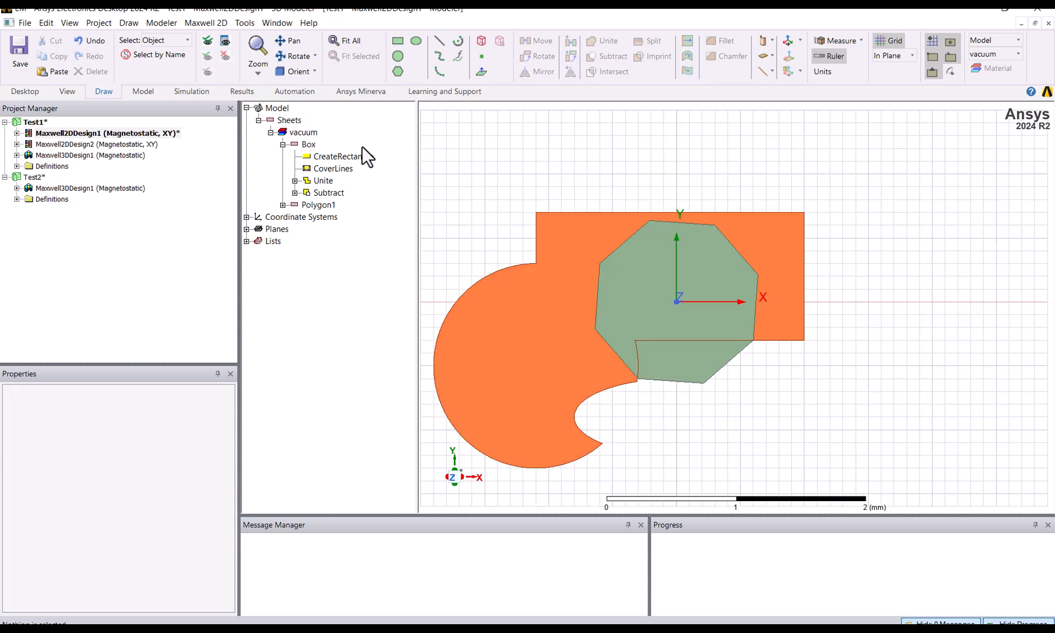
# Intersect the Box and Polygon1 sheets, with Box picked first as the base object.
pyautogui.click(562, 298)
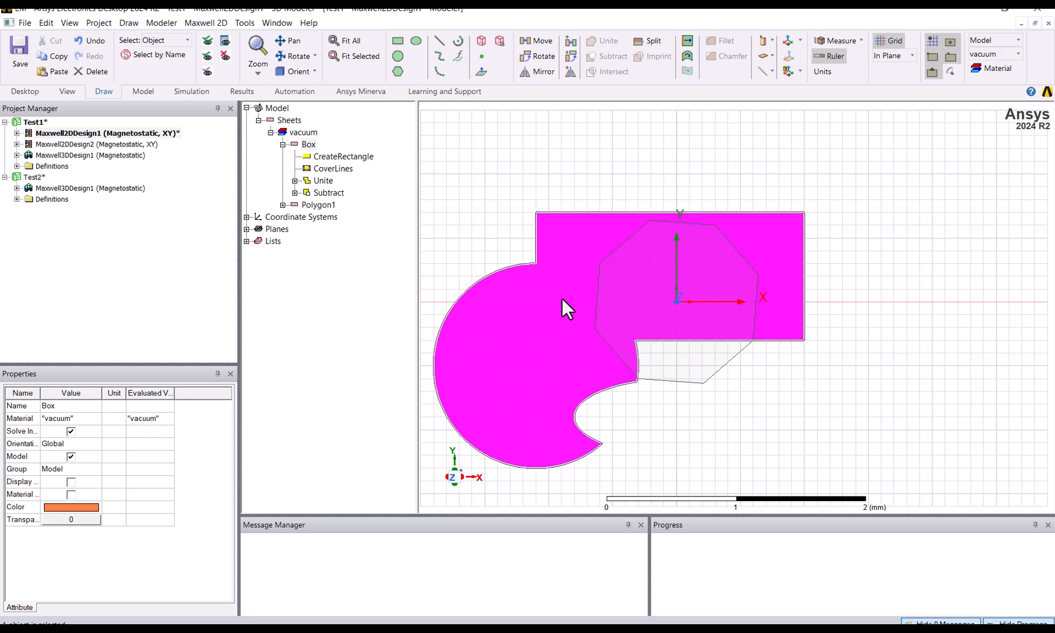
pyautogui.click(494, 184)
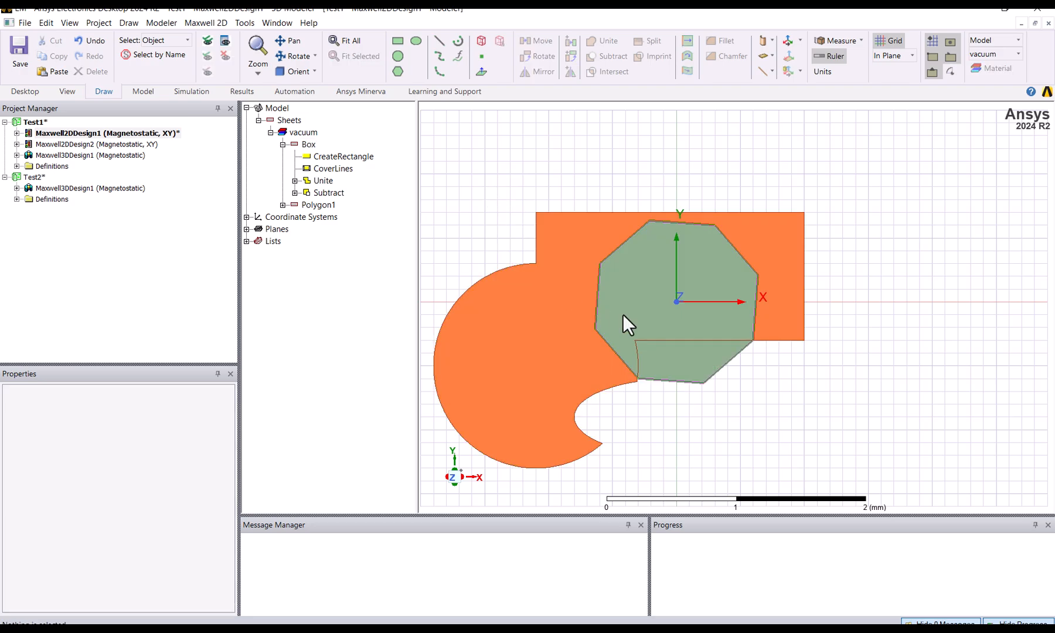
pyautogui.click(692, 361)
pyautogui.click(545, 229)
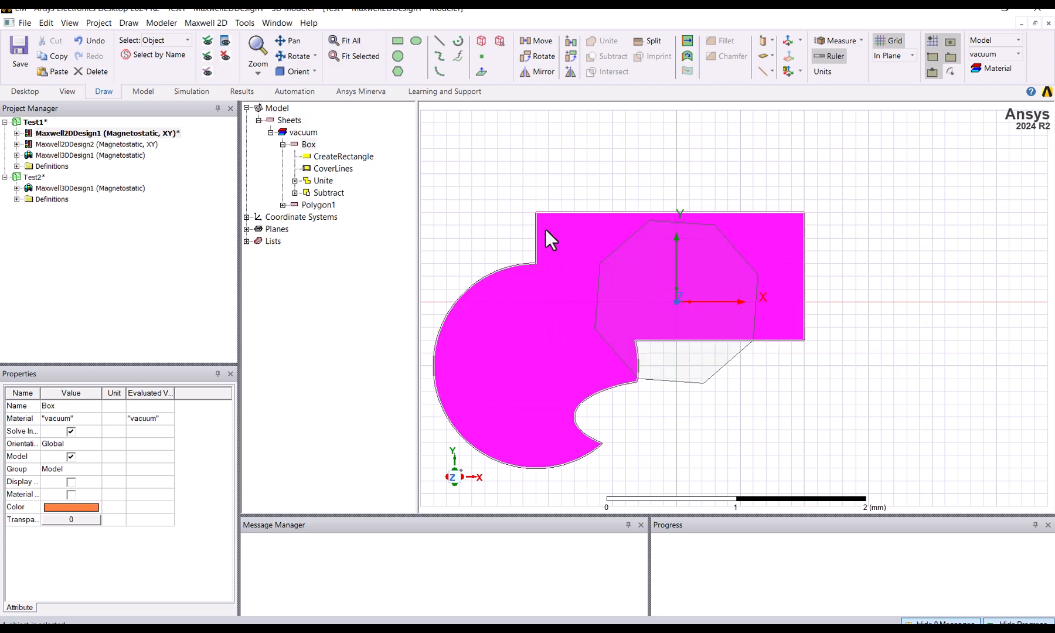
pyautogui.keyDown('ctrl'); pyautogui.click(705, 368); pyautogui.keyUp('ctrl')
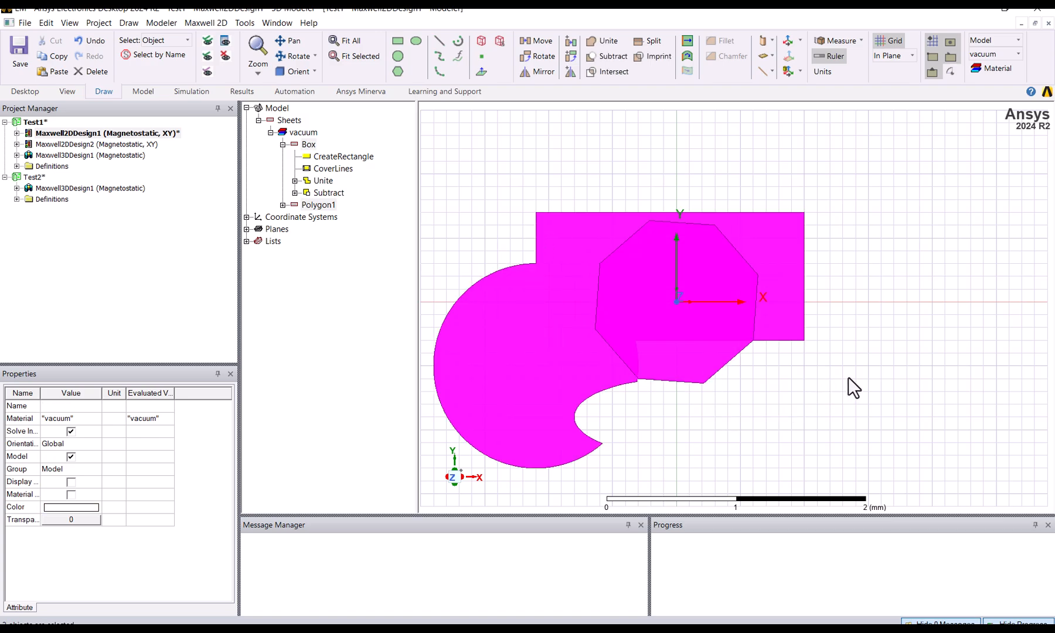
pyautogui.click(607, 74)
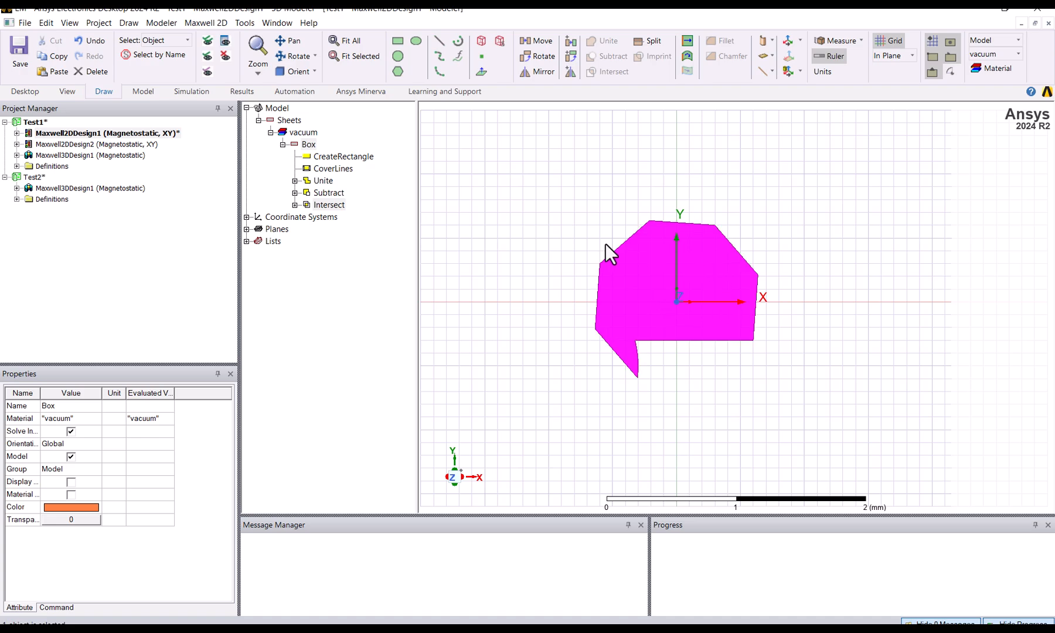
pyautogui.click(552, 274)
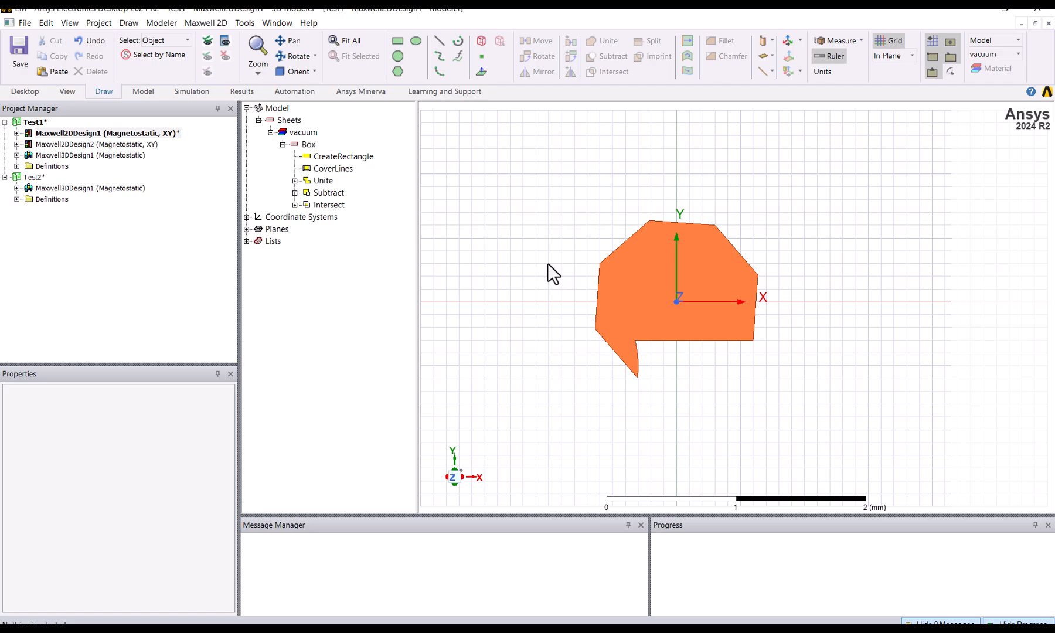
pyautogui.click(308, 144)
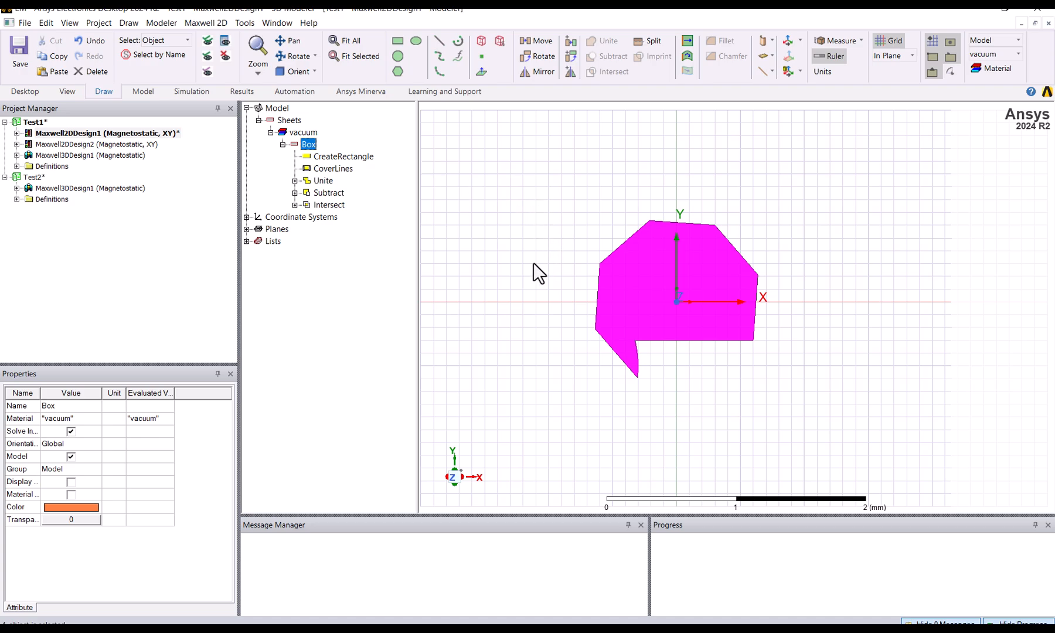
pyautogui.click(487, 254)
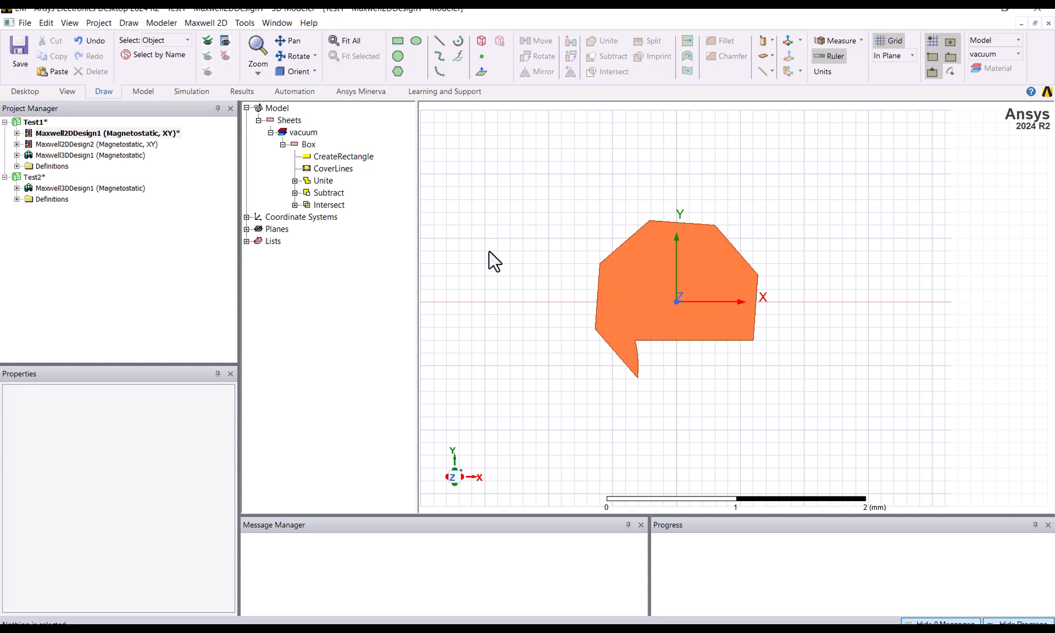
# Split Box along the ZX plane, keeping the positive side and splitting only selected objects that cross the split plane.
pyautogui.click(668, 254)
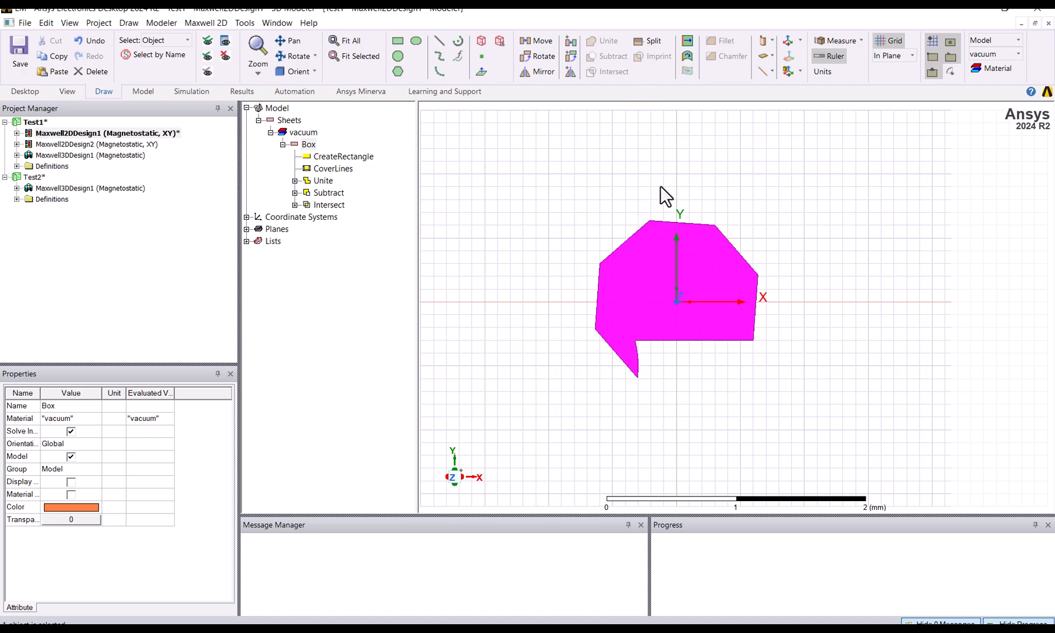
pyautogui.click(647, 50)
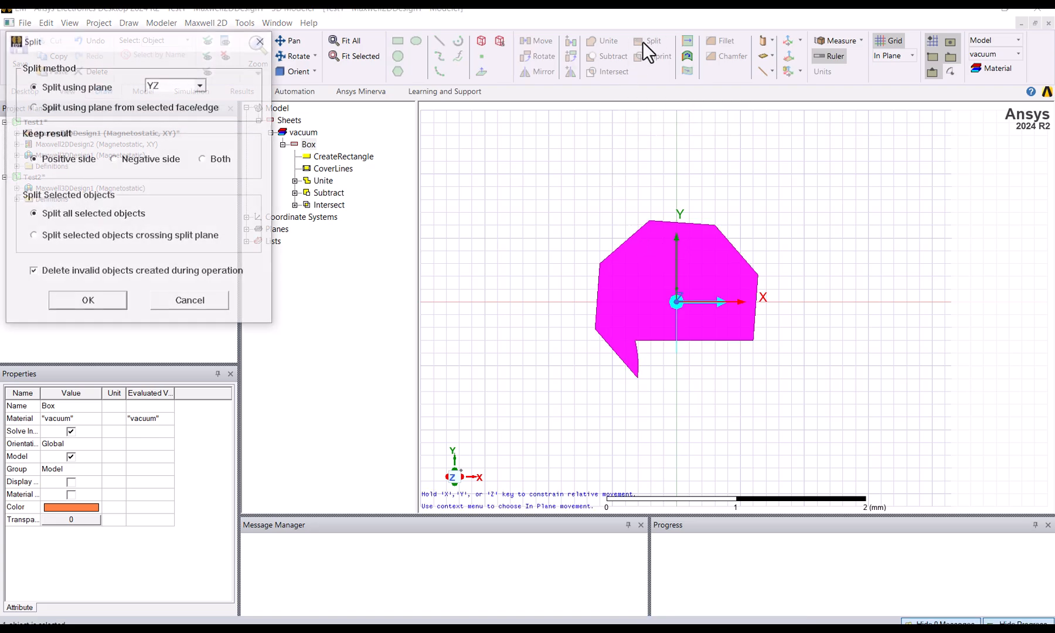
pyautogui.moveTo(123, 36); pyautogui.dragTo(374, 168)
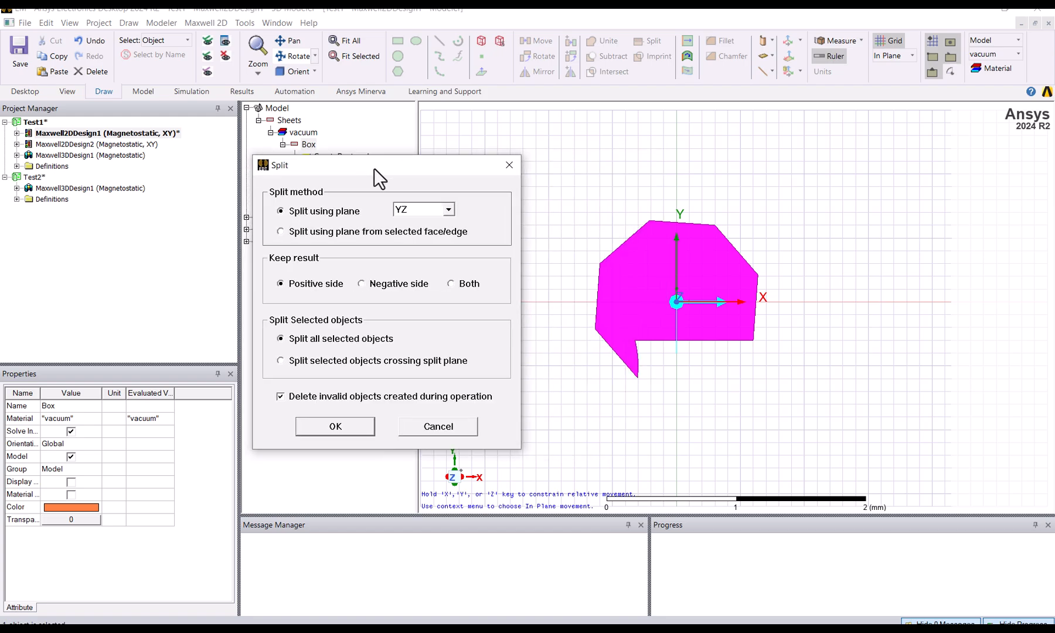
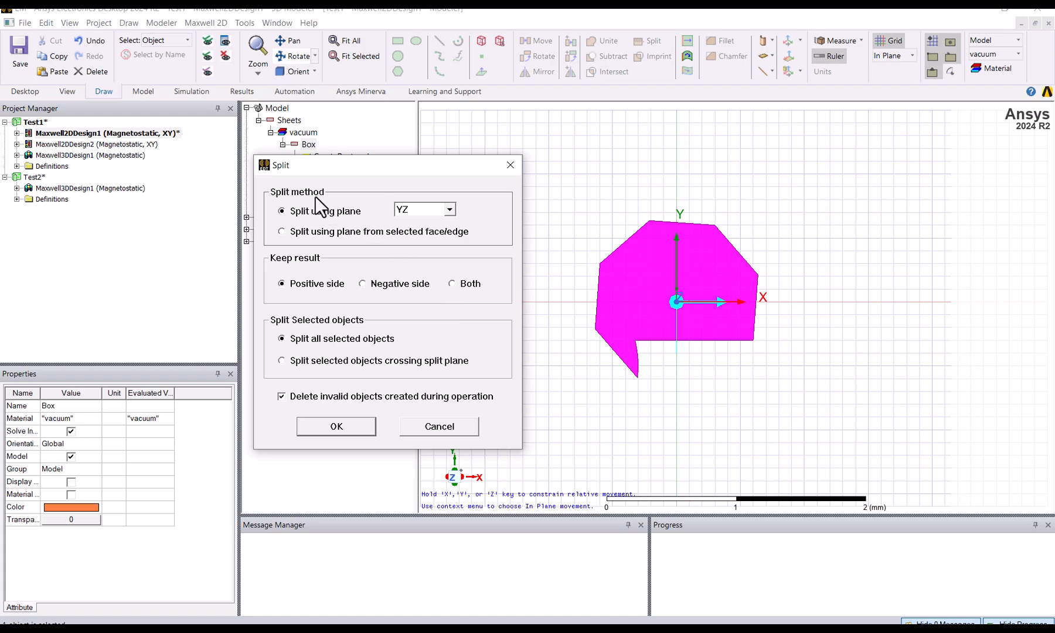
pyautogui.click(449, 210)
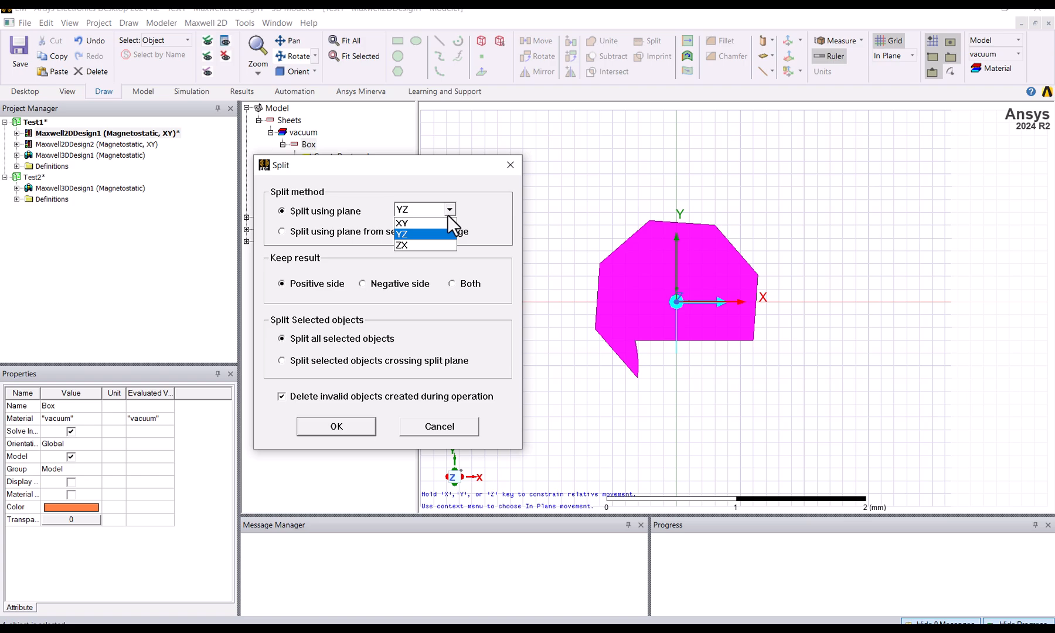
pyautogui.click(435, 245)
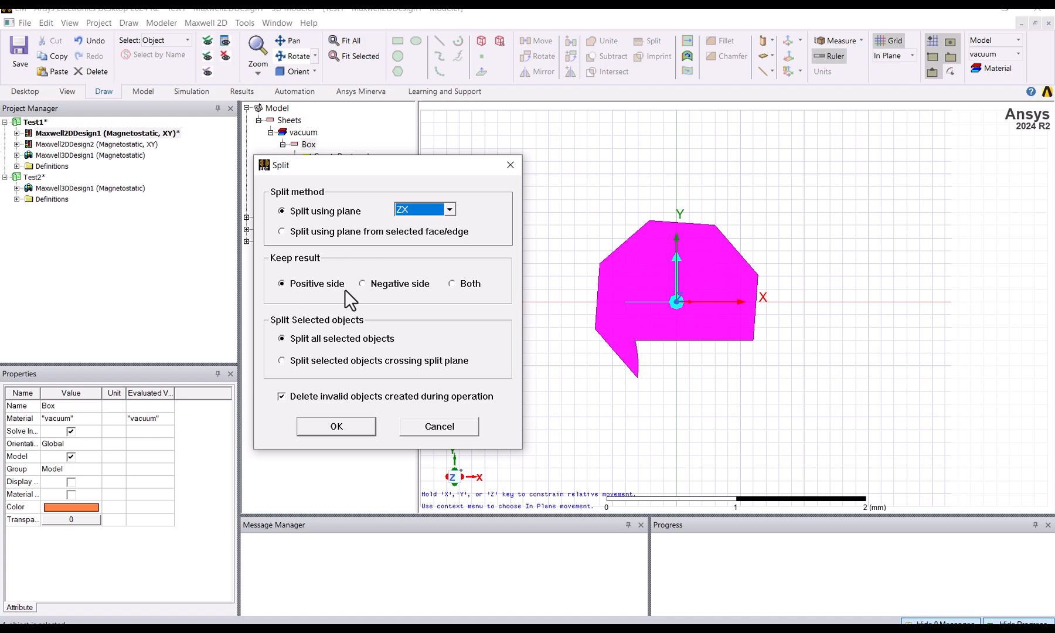
pyautogui.click(363, 283)
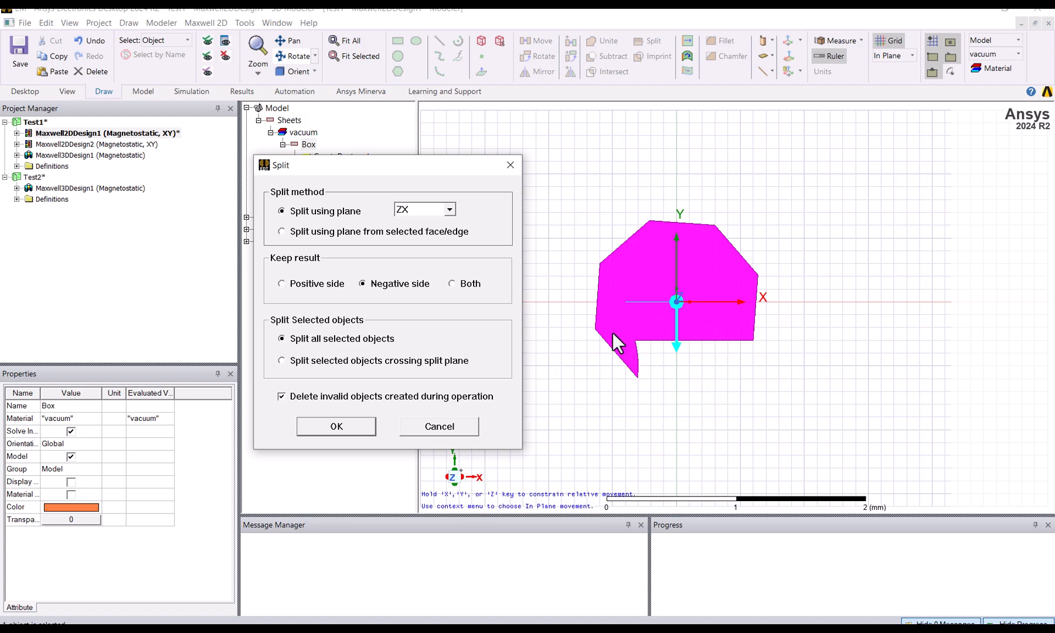
pyautogui.click(459, 285)
pyautogui.click(332, 284)
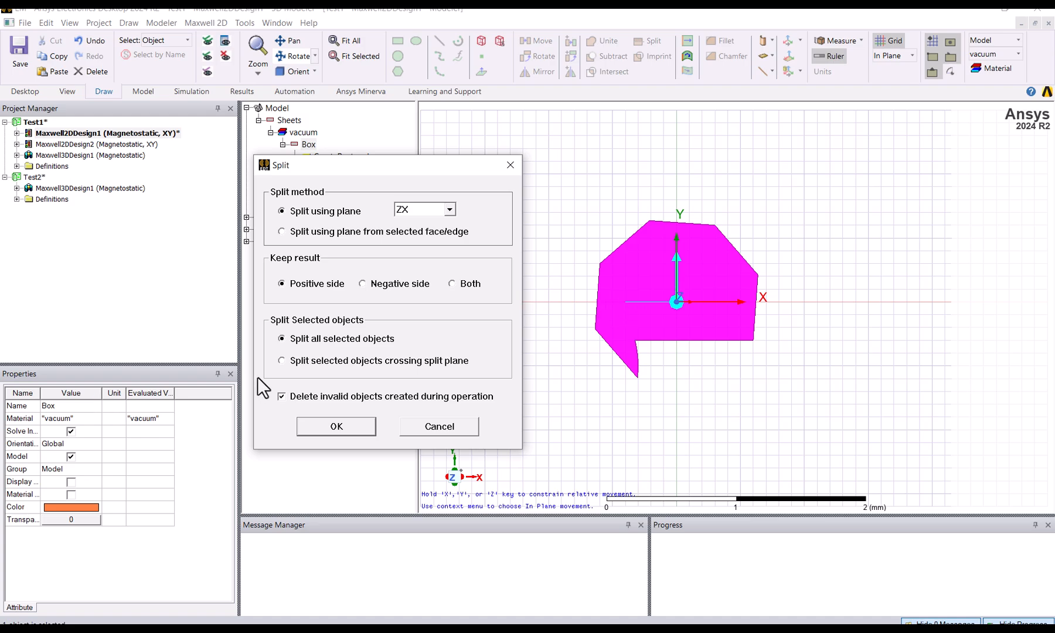
pyautogui.click(282, 361)
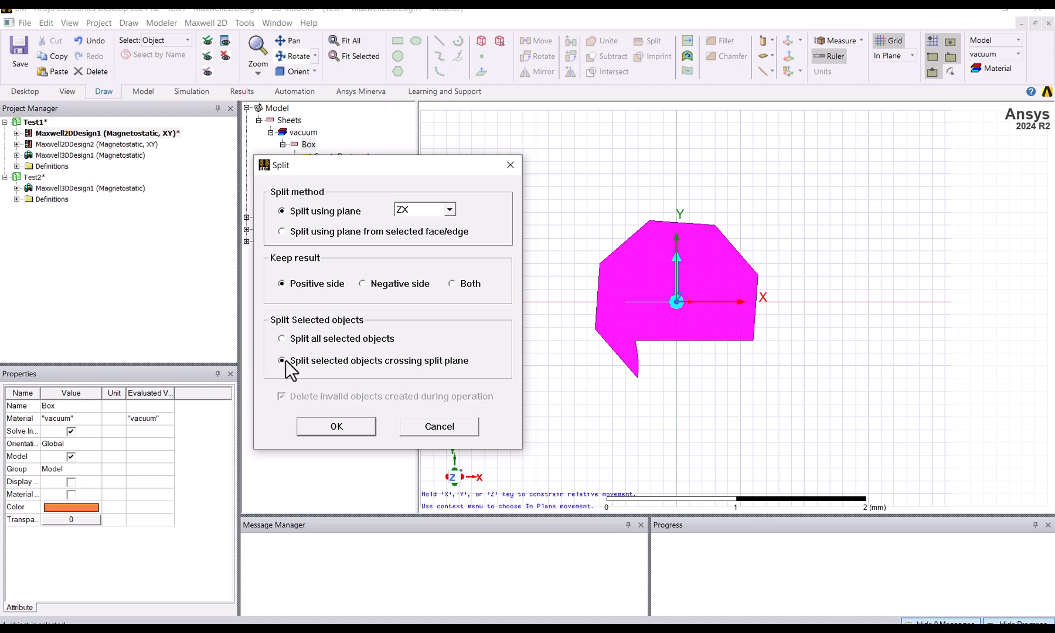
pyautogui.click(356, 427)
pyautogui.click(572, 324)
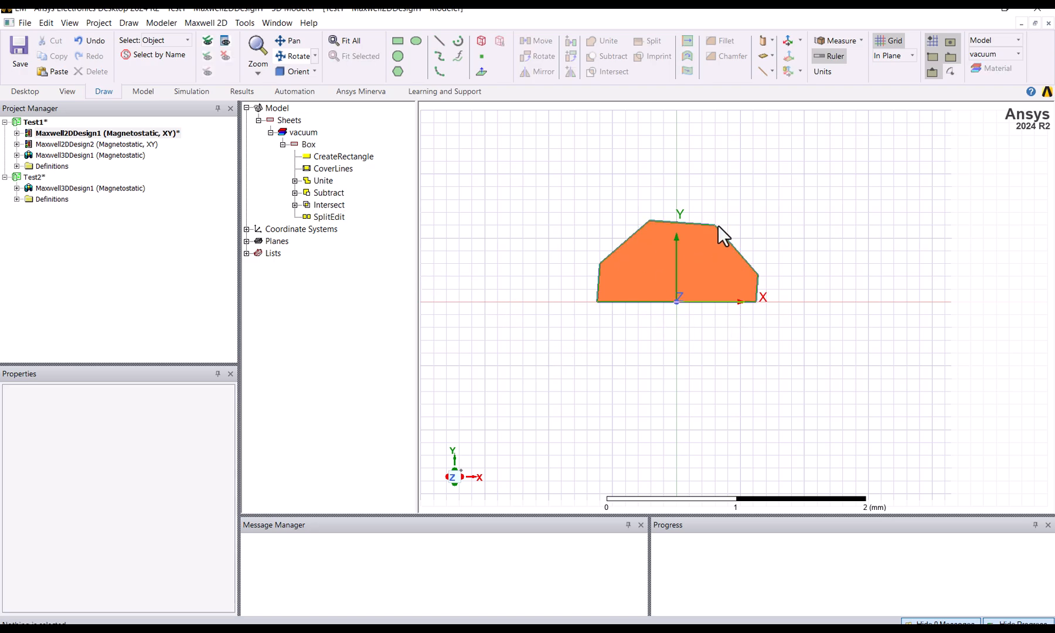
# Change the kept side of Box's split operation to Negative, and collapse Box's history in the model tree.
pyautogui.click(308, 219)
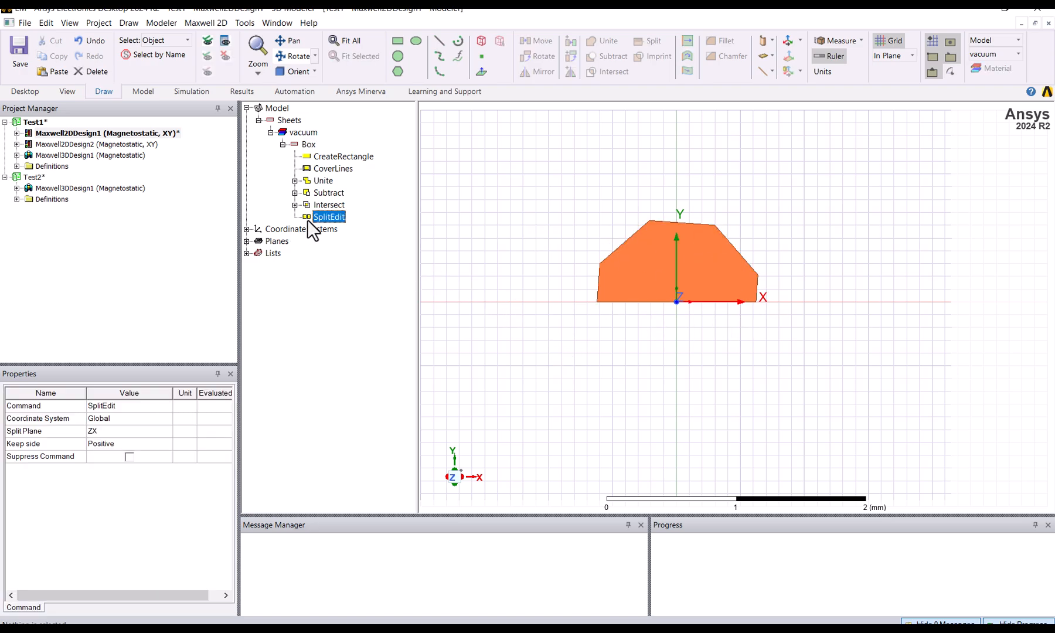
pyautogui.click(130, 445)
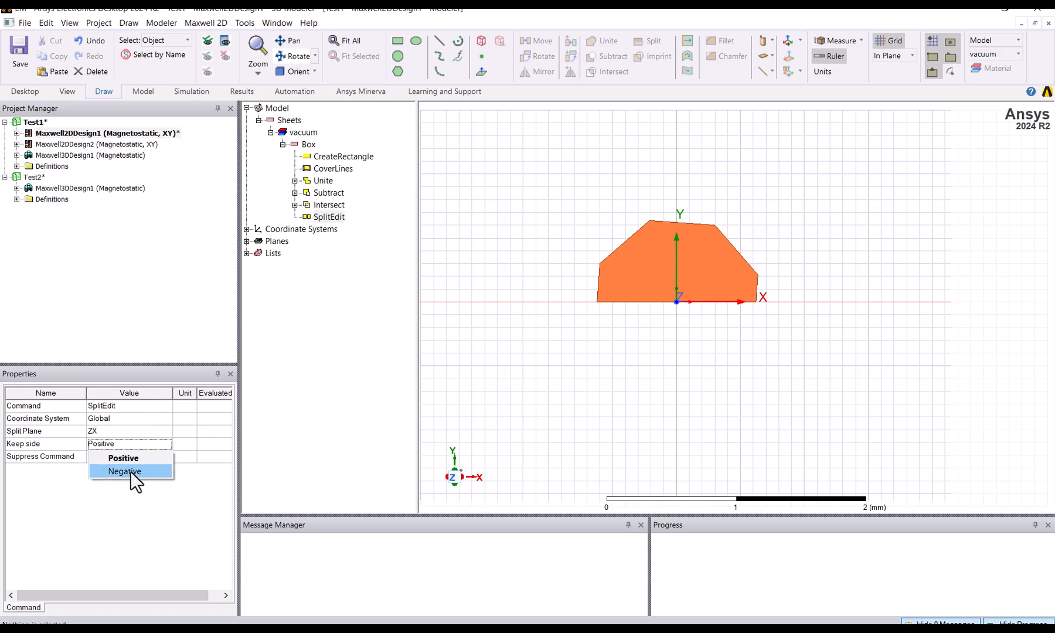
pyautogui.click(130, 471)
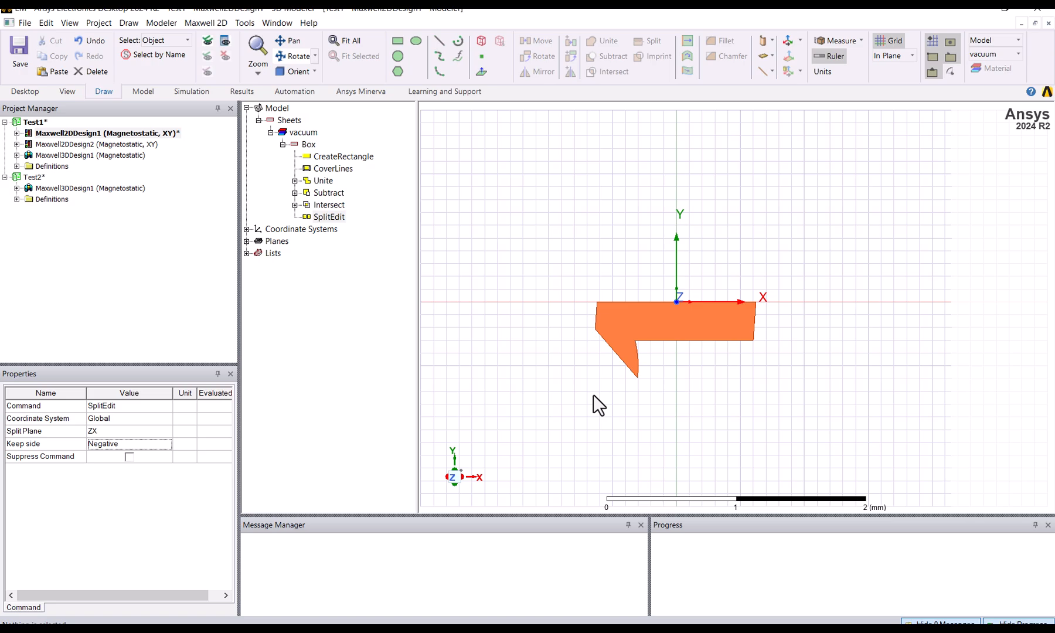
pyautogui.click(284, 146)
pyautogui.click(285, 144)
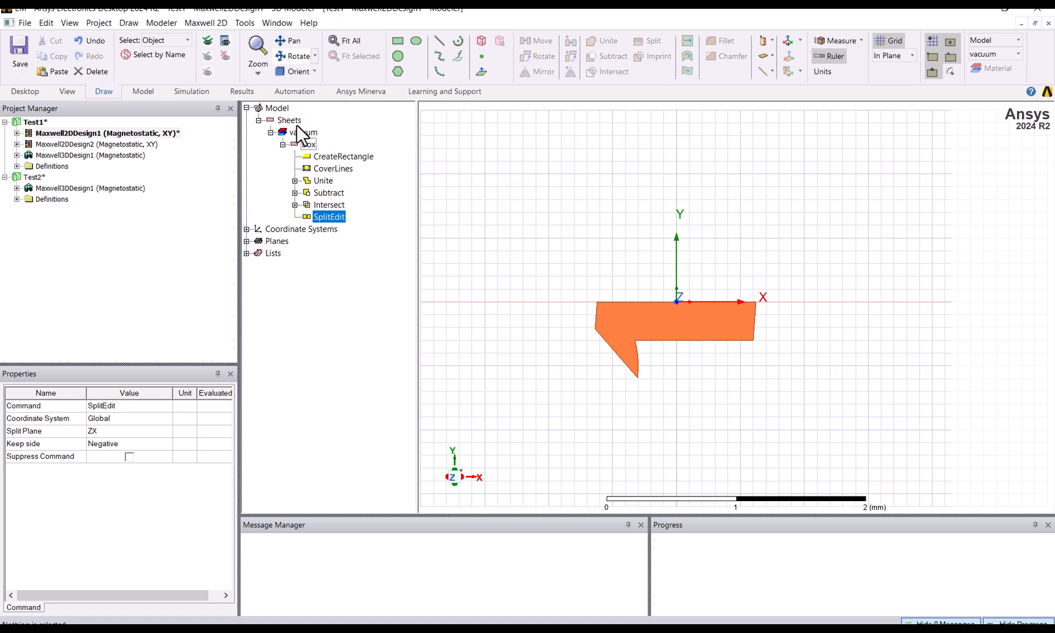
pyautogui.click(283, 144)
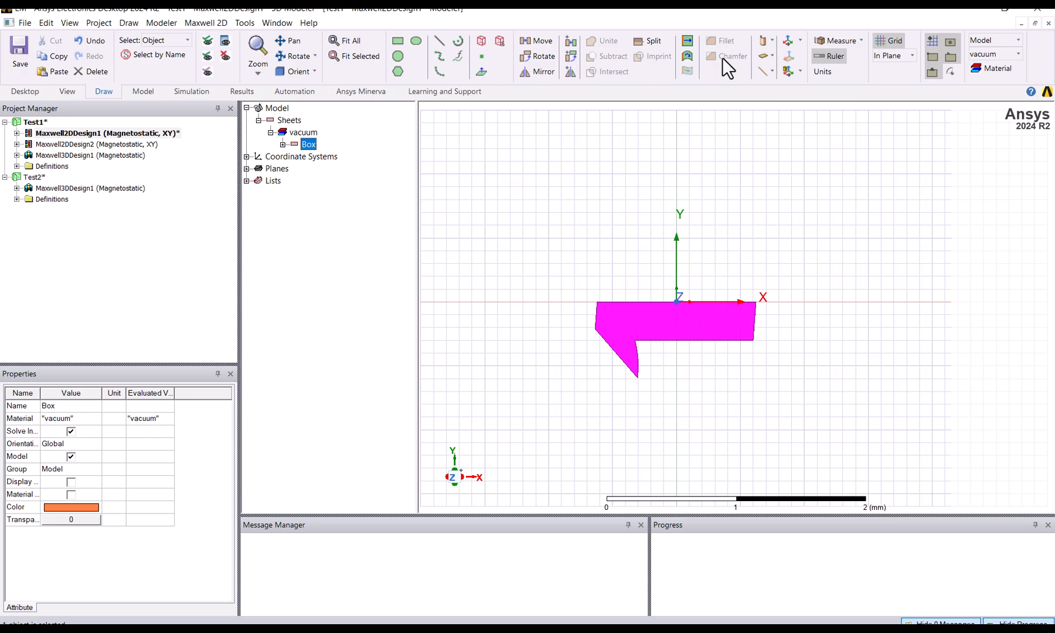
# Draw a rectangle sheet about 1.3 mm by 0.5 mm above Box, starting at (0, 0.6) mm on the Y axis.
pyautogui.click(616, 161)
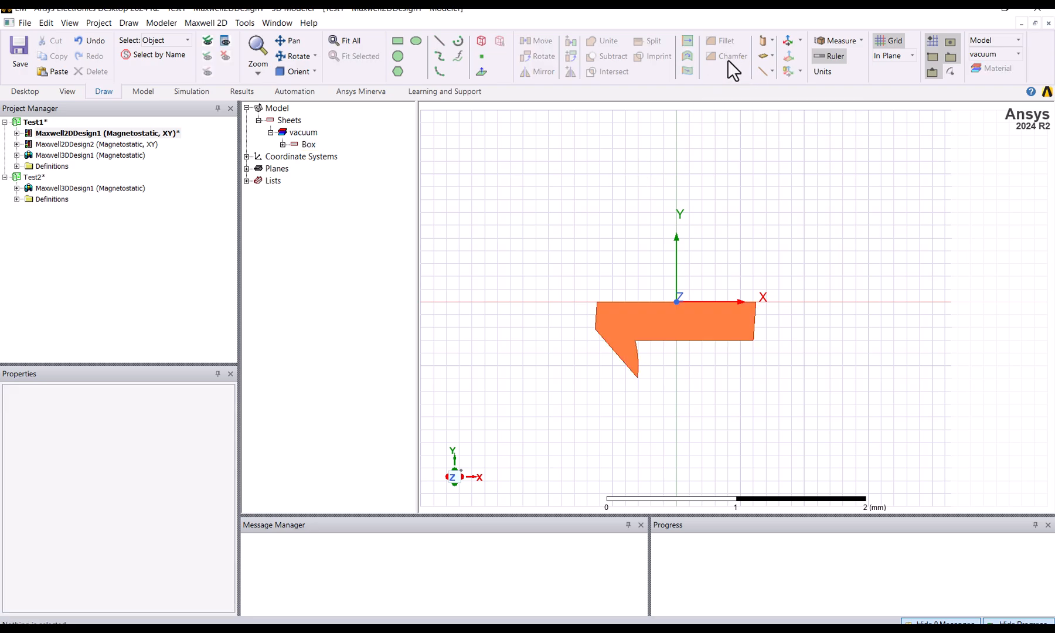
pyautogui.scroll(5, 710, 361)
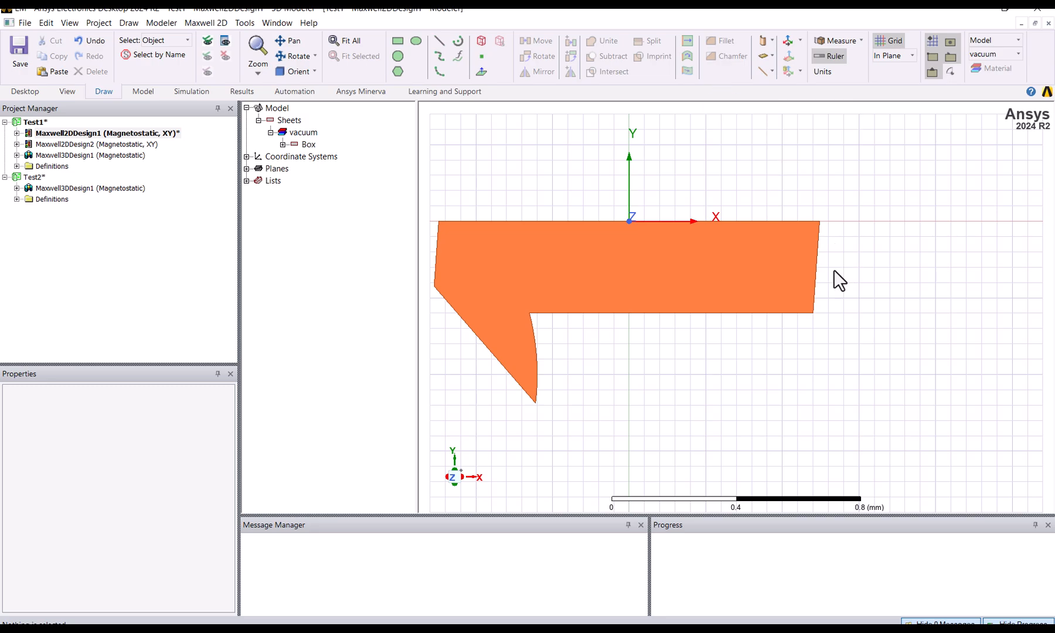
pyautogui.scroll(-3, 818, 408)
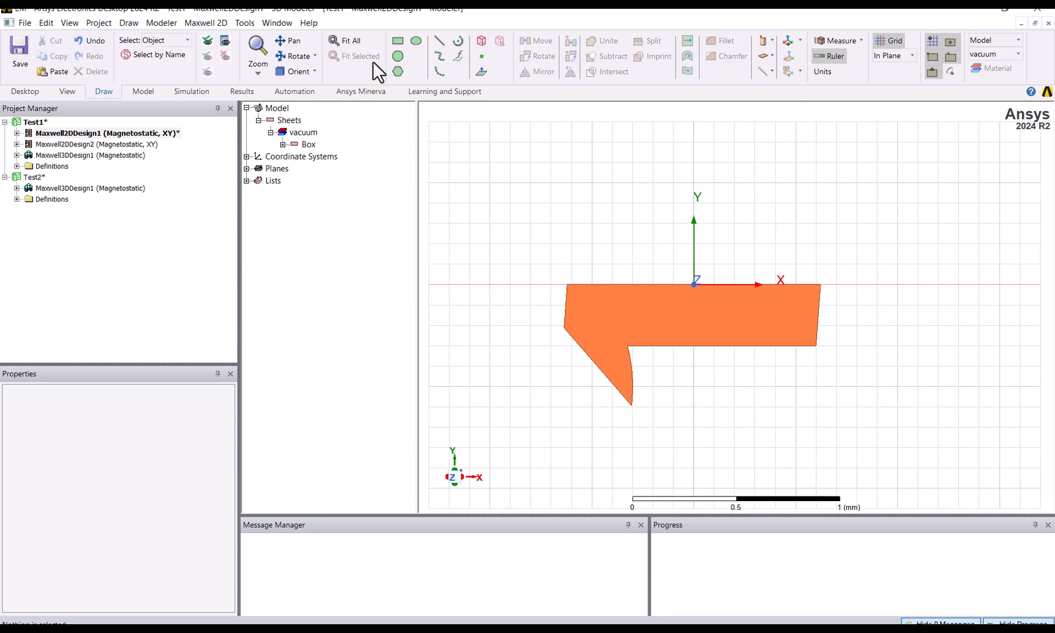
pyautogui.click(397, 40)
pyautogui.click(694, 162)
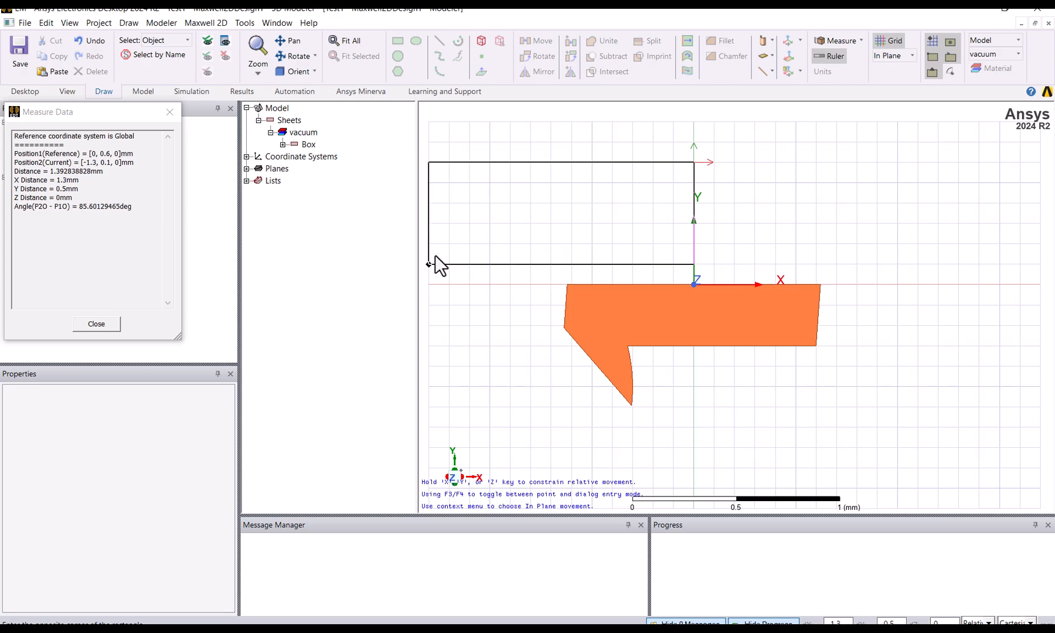
pyautogui.click(435, 256)
pyautogui.click(848, 419)
pyautogui.scroll(3, 877, 432)
pyautogui.scroll(-5, 881, 433)
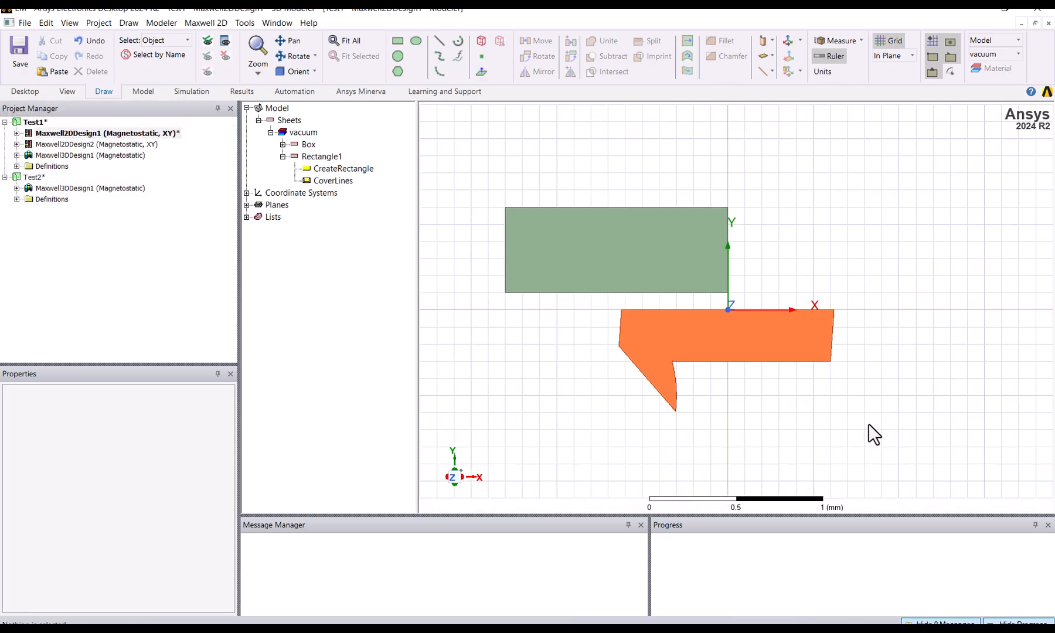
pyautogui.scroll(10, 507, 219)
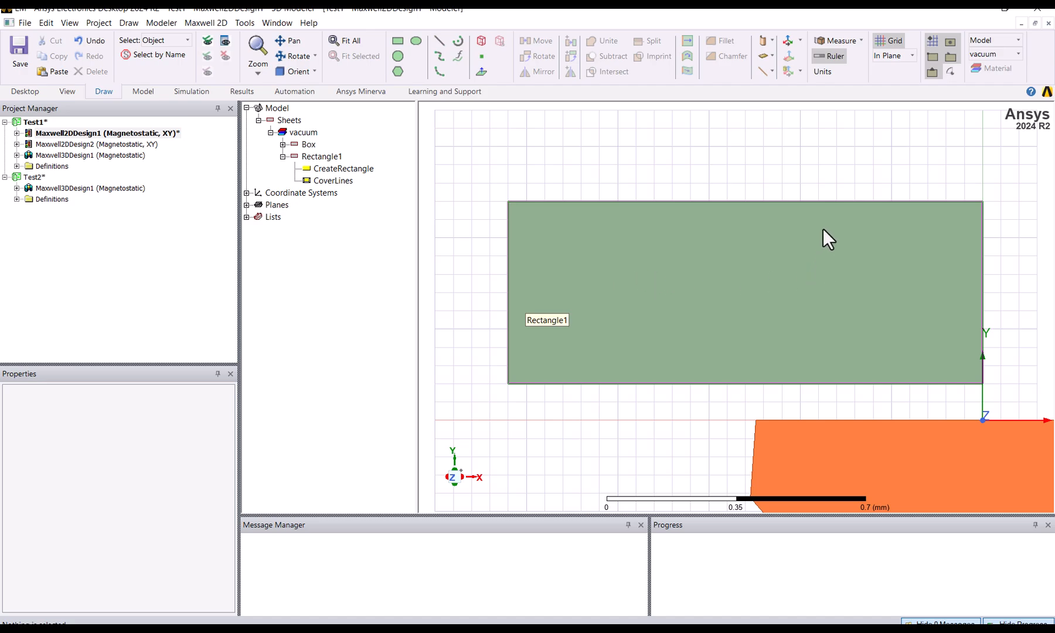
pyautogui.click(566, 261)
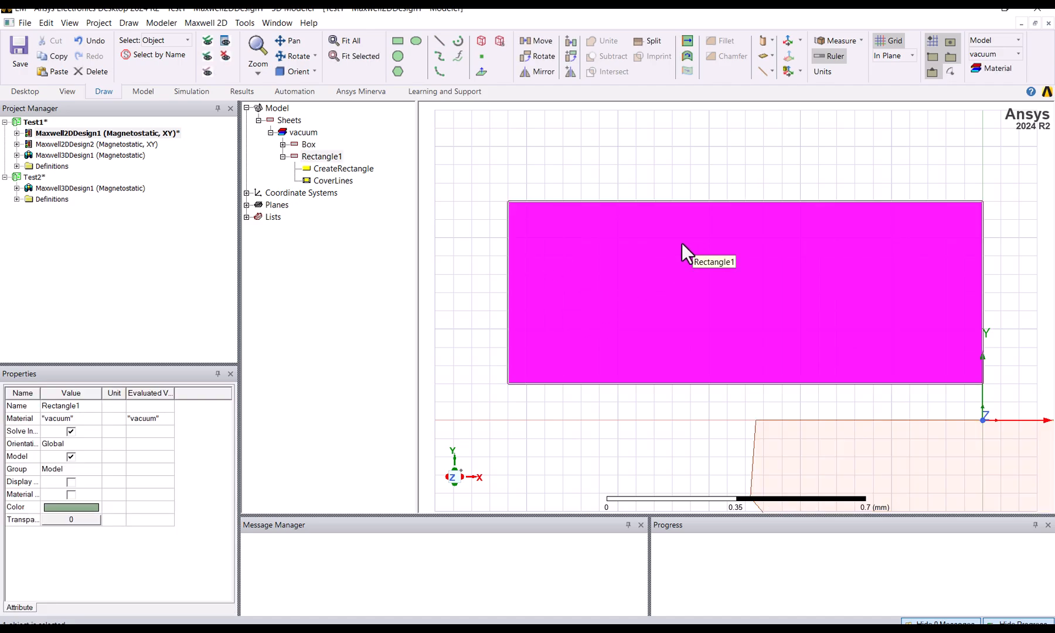
pyautogui.click(565, 167)
pyautogui.click(598, 292)
pyautogui.click(814, 444)
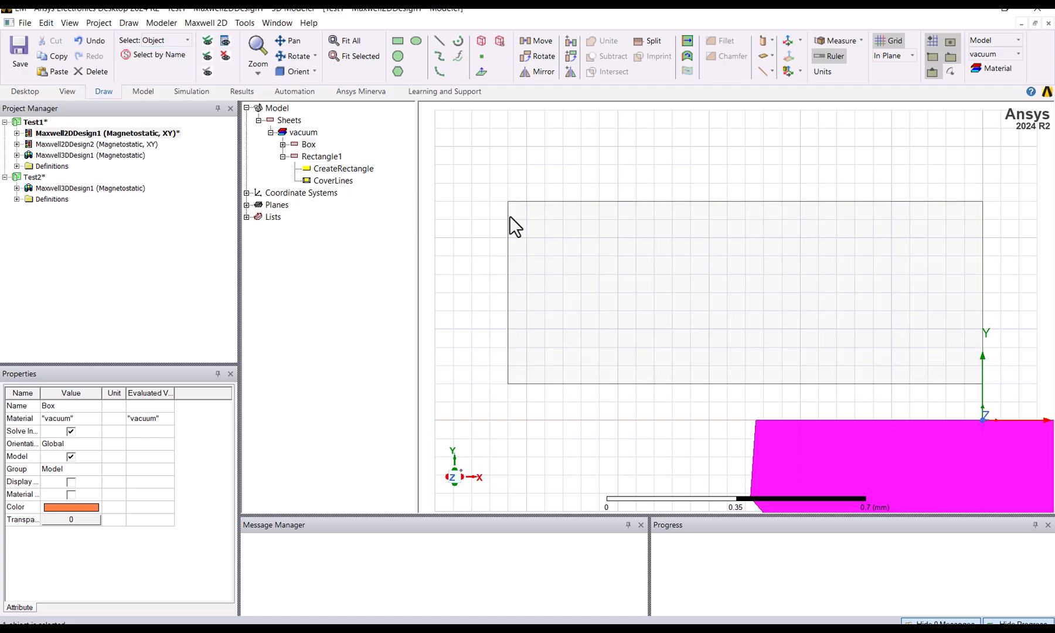
pyautogui.click(818, 197)
pyautogui.click(719, 141)
pyautogui.scroll(-2, 719, 141)
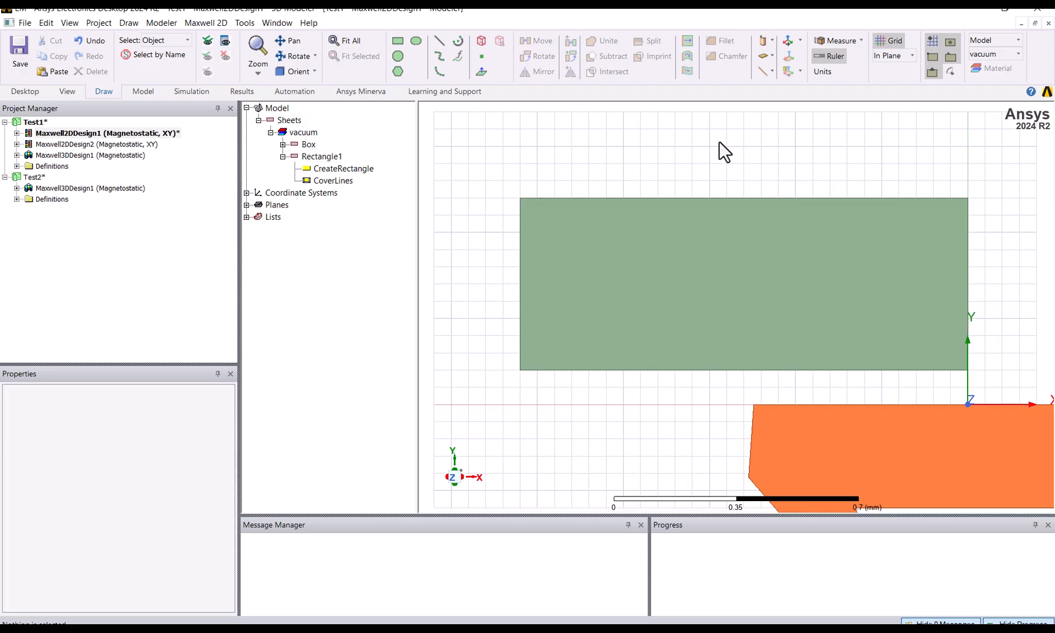
pyautogui.click(721, 189)
pyautogui.click(849, 411)
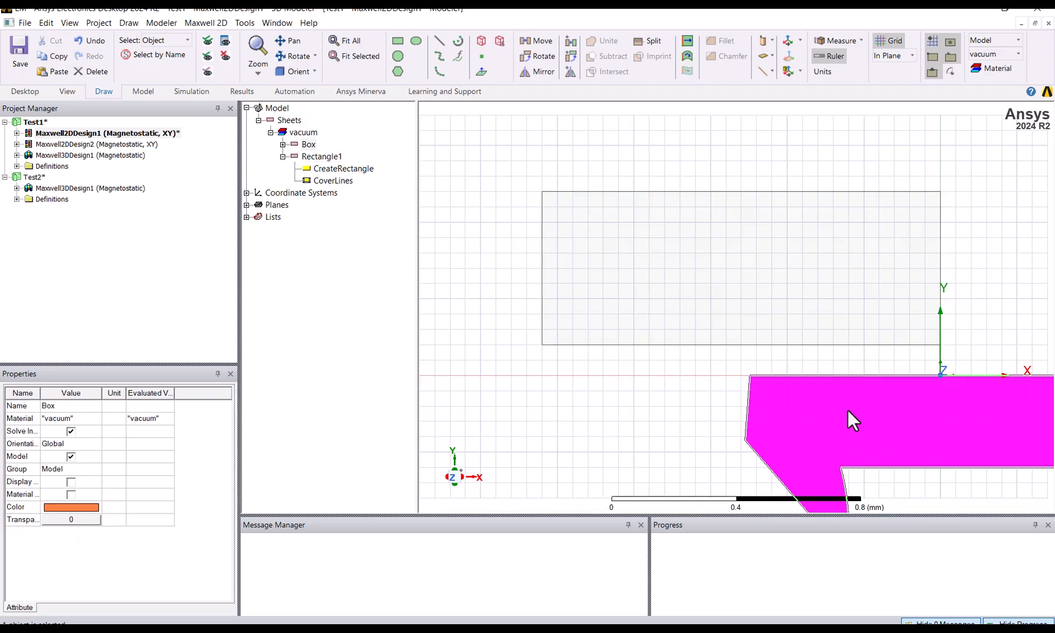
pyautogui.click(664, 302)
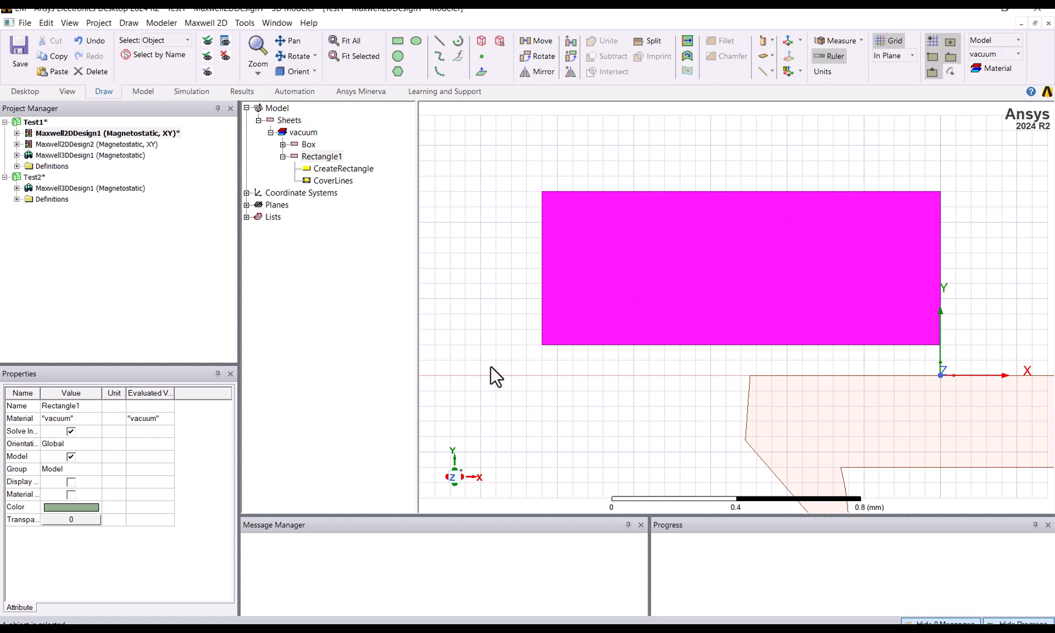
pyautogui.click(585, 146)
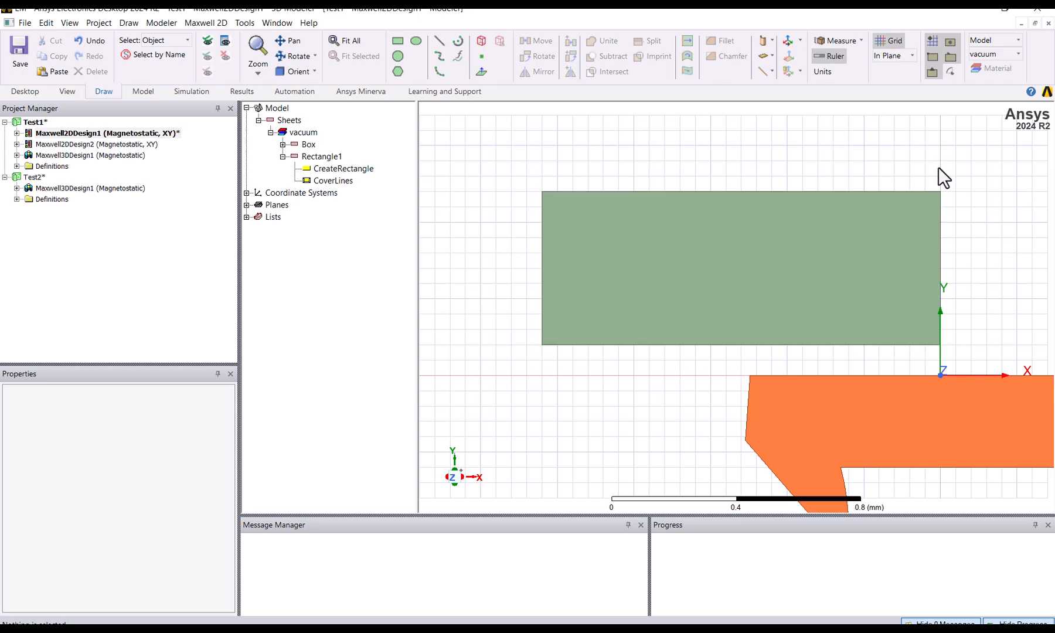
# Fillet the two left corner vertices of Rectangle1 with a 0.1 mm radius, using vertex selection.
pyautogui.click(188, 44)
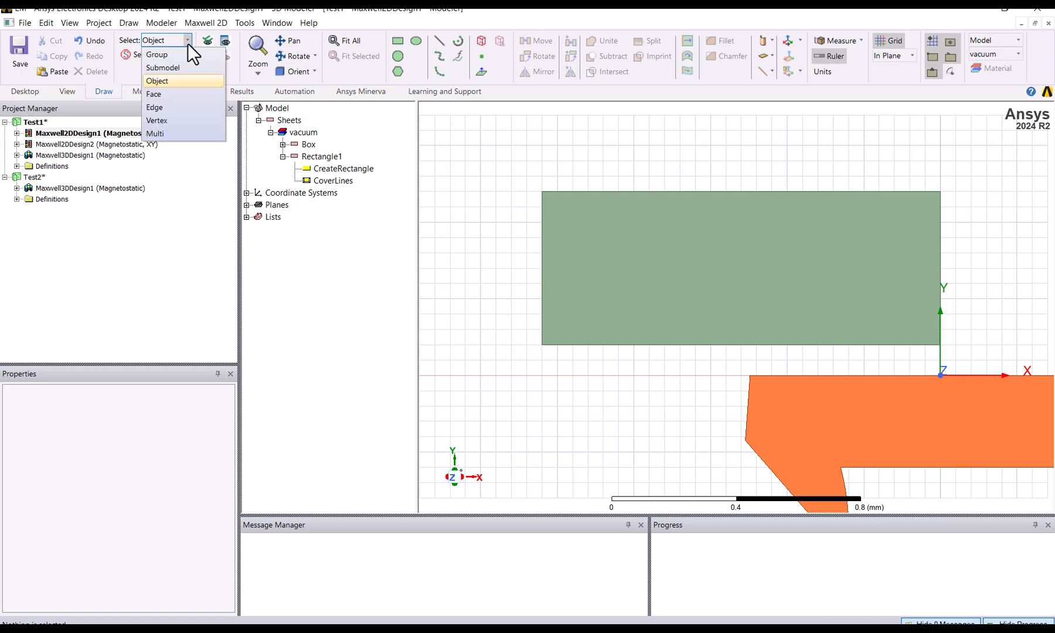
pyautogui.click(162, 120)
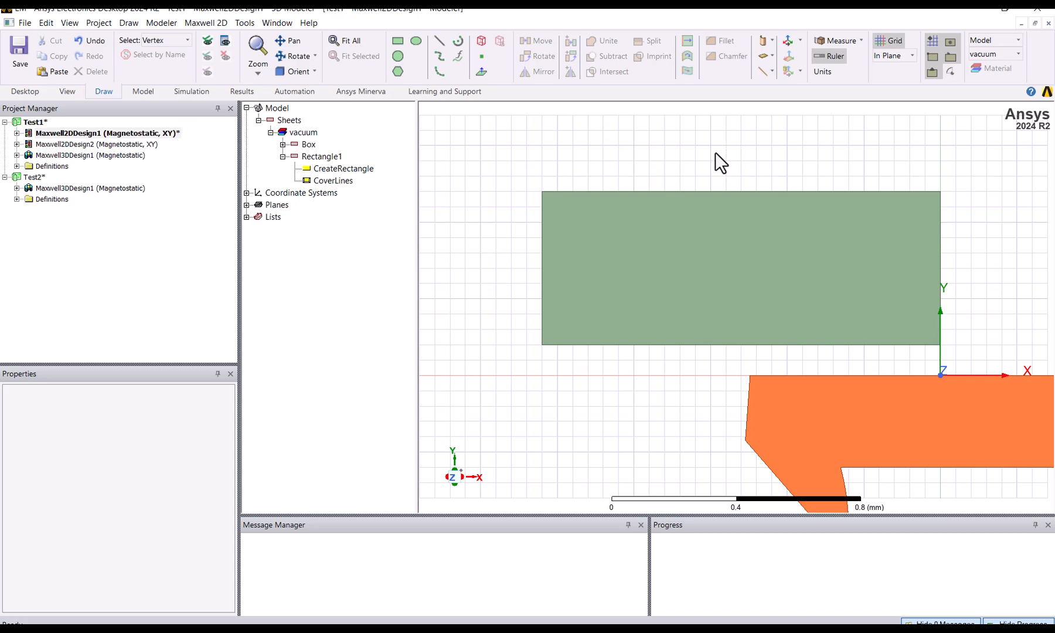
pyautogui.click(543, 191)
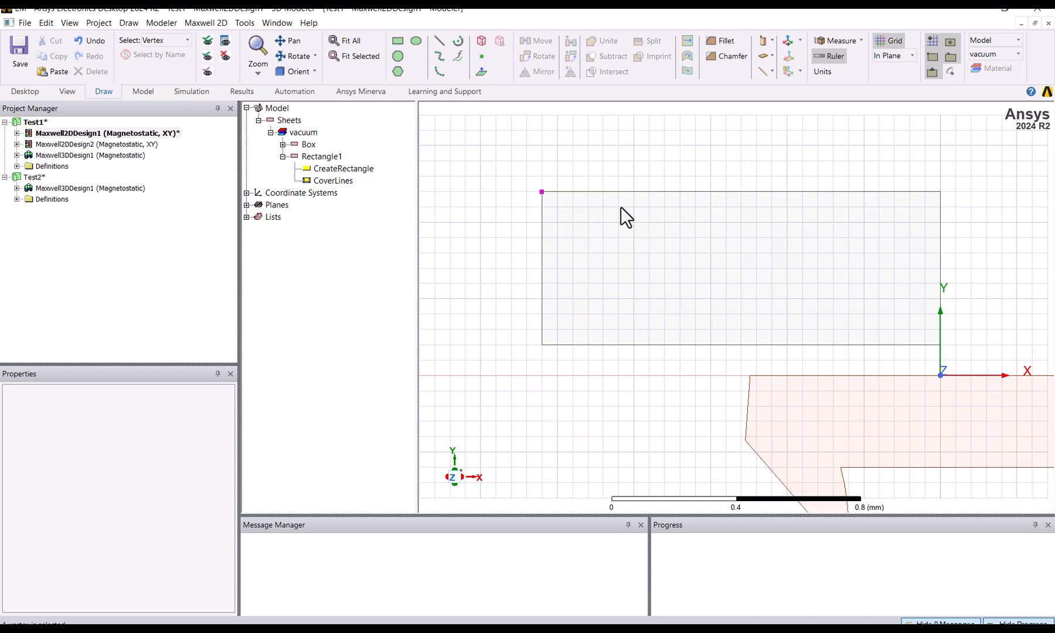
pyautogui.keyDown('ctrl'); pyautogui.click(543, 344); pyautogui.keyUp('ctrl')
pyautogui.click(588, 154)
pyautogui.click(542, 192)
pyautogui.keyDown('ctrl'); pyautogui.click(543, 343); pyautogui.keyUp('ctrl')
pyautogui.click(721, 42)
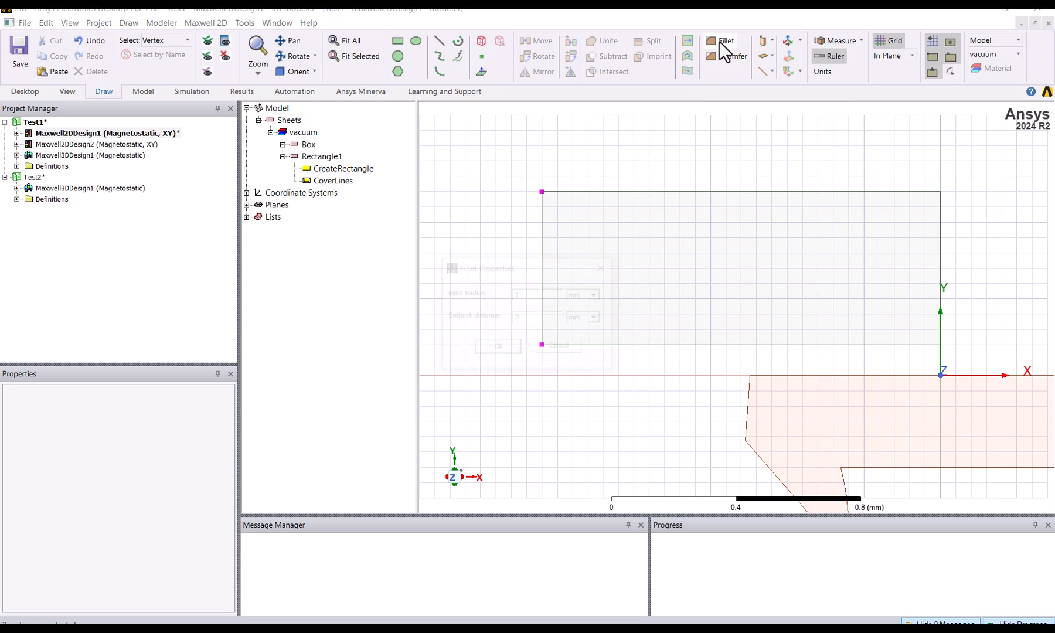
pyautogui.doubleClick(522, 295)
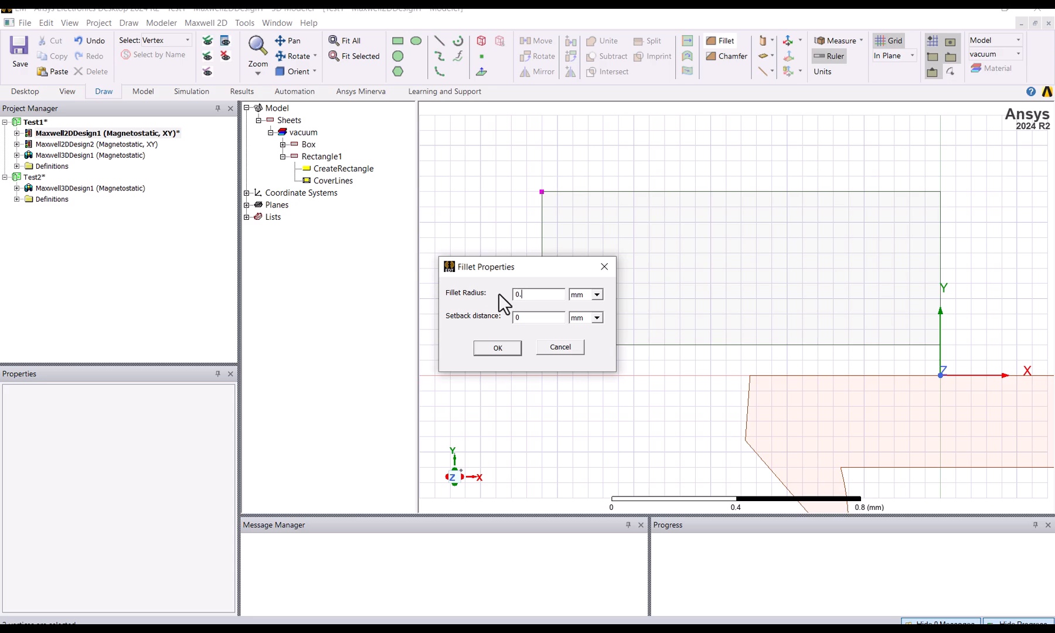
pyautogui.write('0.1')
pyautogui.press('Return')
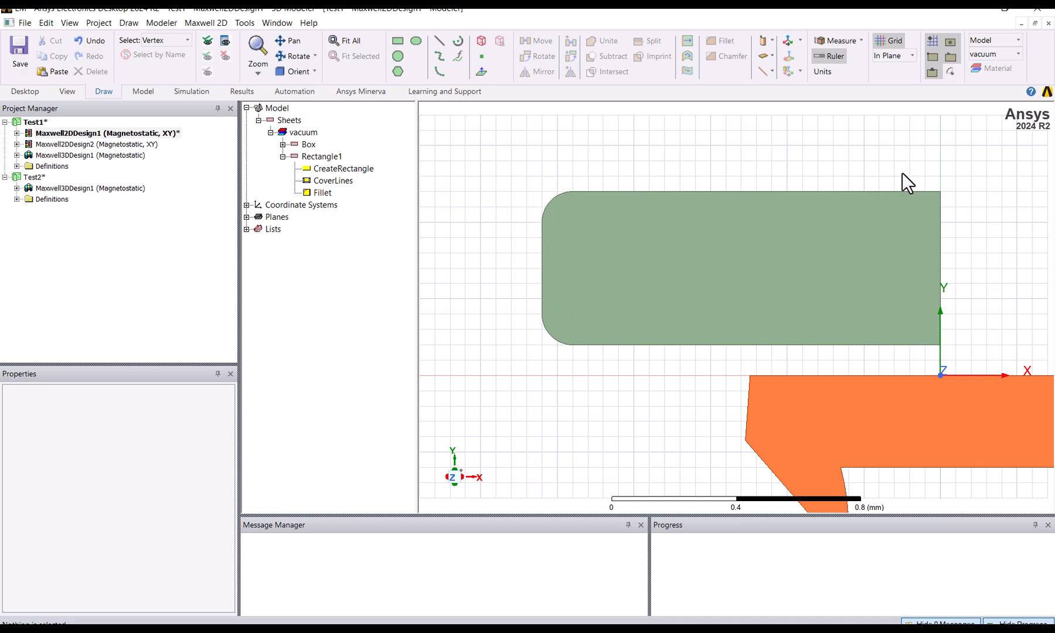
# Chamfer the two right corner vertices of Rectangle1 symmetrically with a distance of 0.1 mm.
pyautogui.click(938, 196)
pyautogui.keyDown('ctrl'); pyautogui.click(942, 344); pyautogui.keyUp('ctrl')
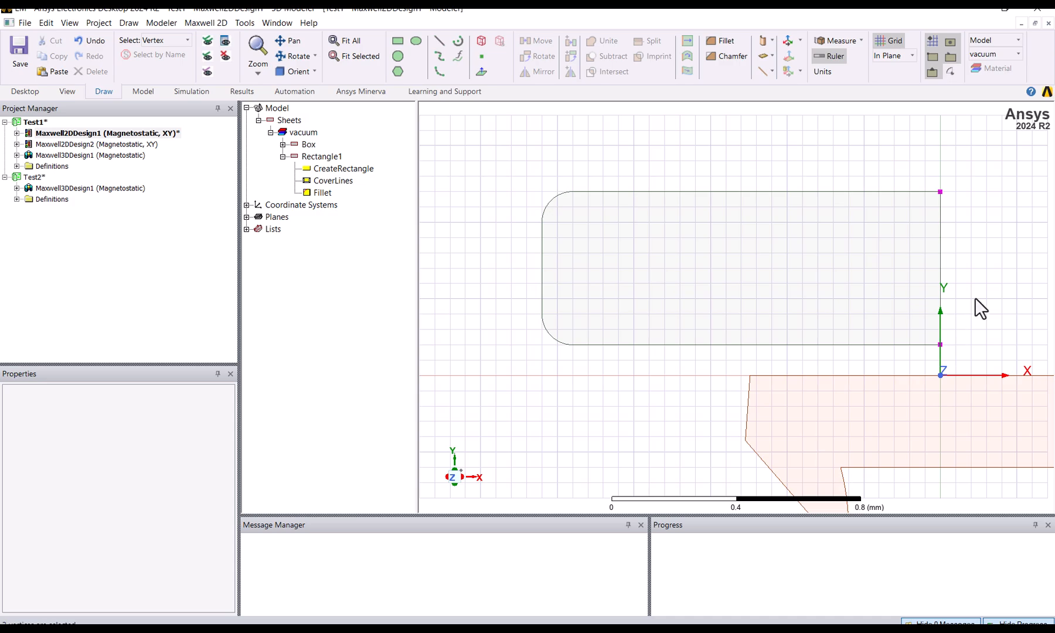
pyautogui.click(729, 59)
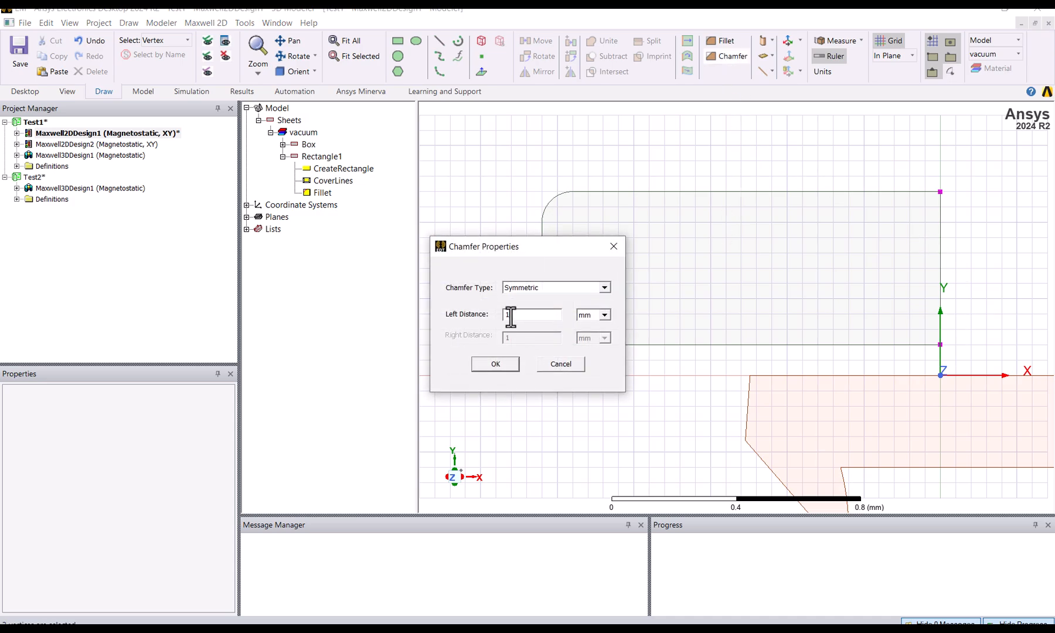
pyautogui.write('0.1')
pyautogui.click(500, 365)
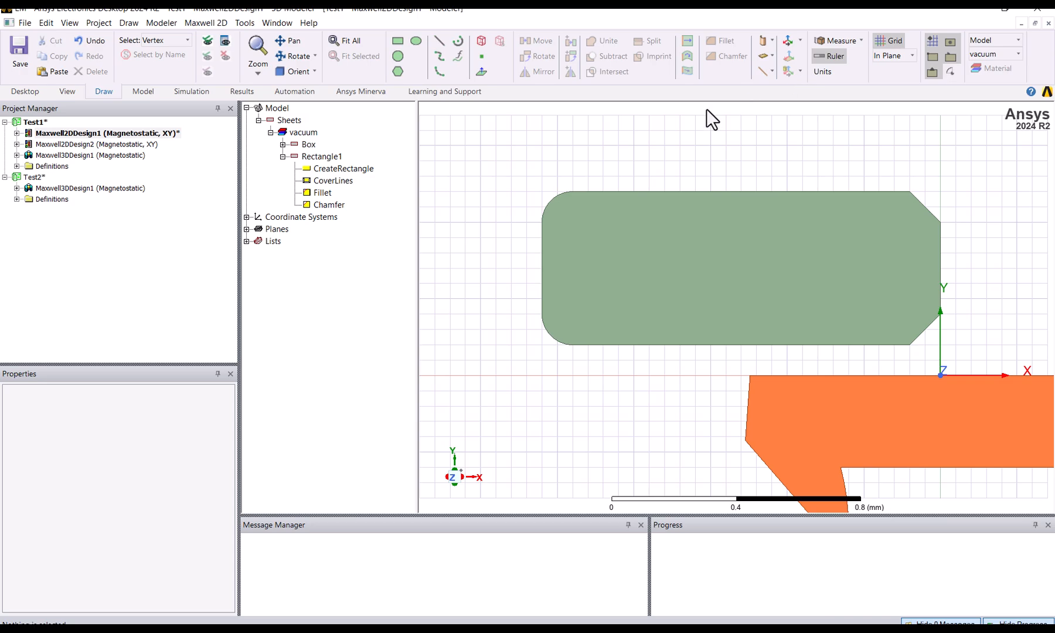
# Create an offset relative coordinate system from Global, with its origin at about (-1.5, 0.9, 0) mm, beyond the upper left of Rectangle1.
pyautogui.scroll(-3, 483, 277)
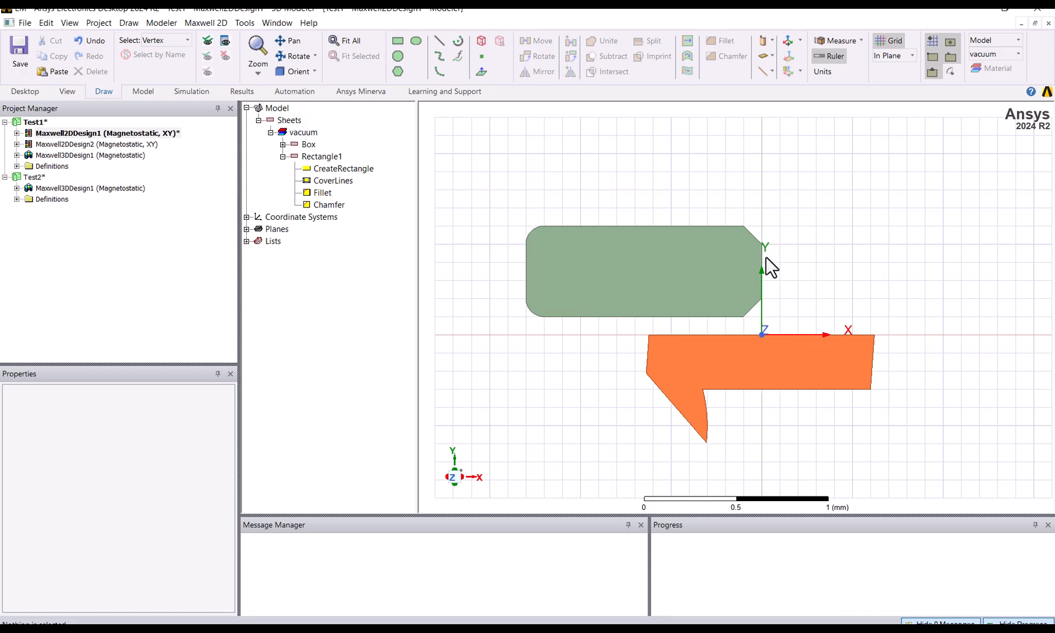
pyautogui.click(247, 216)
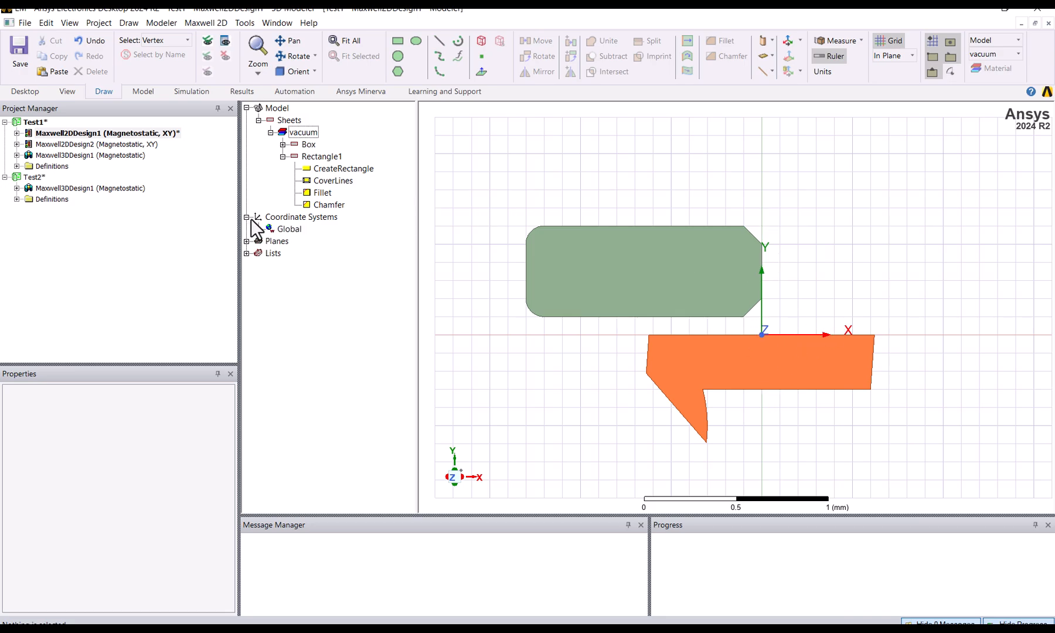
pyautogui.click(290, 231)
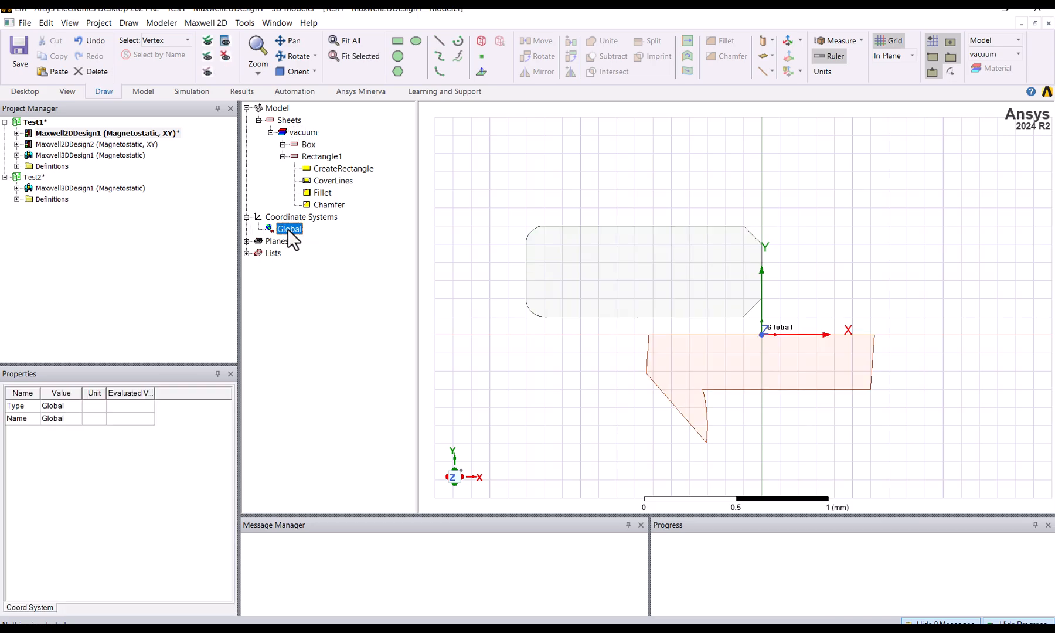
pyautogui.click(789, 254)
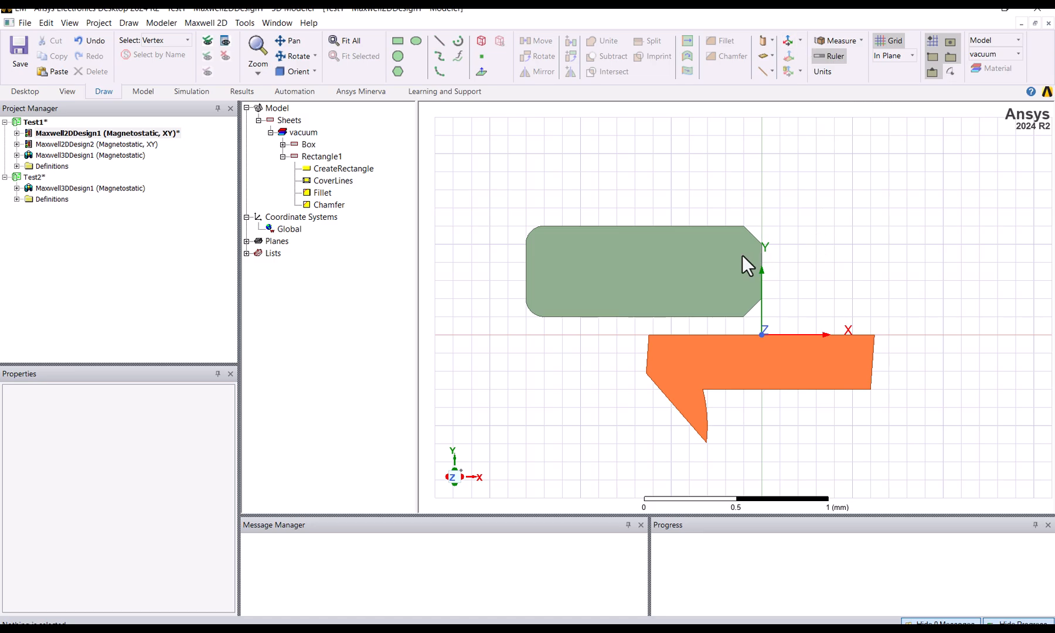
pyautogui.click(800, 40)
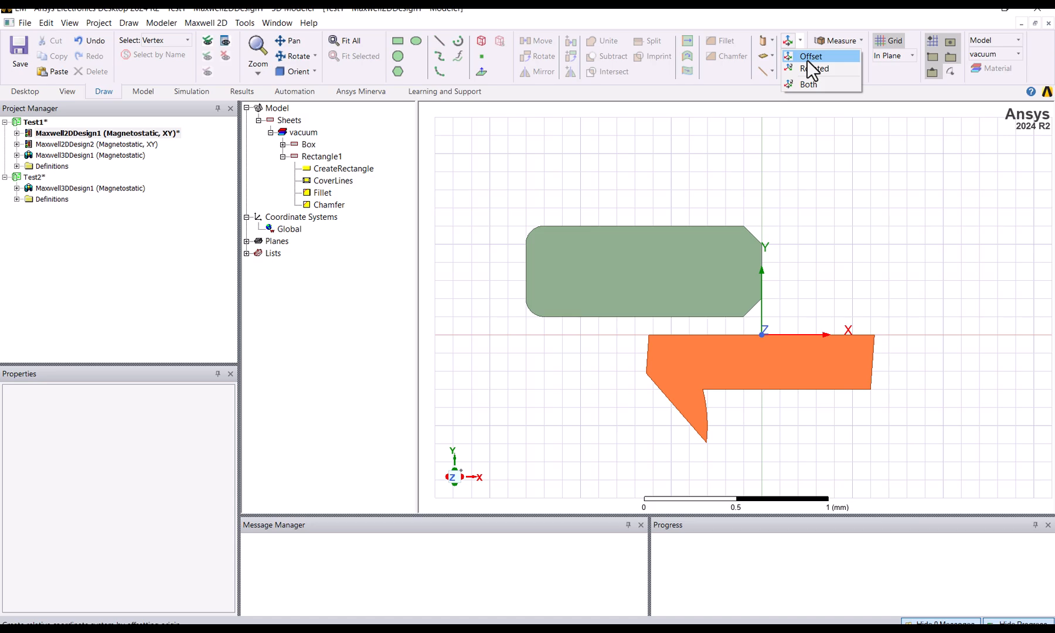
pyautogui.click(262, 230)
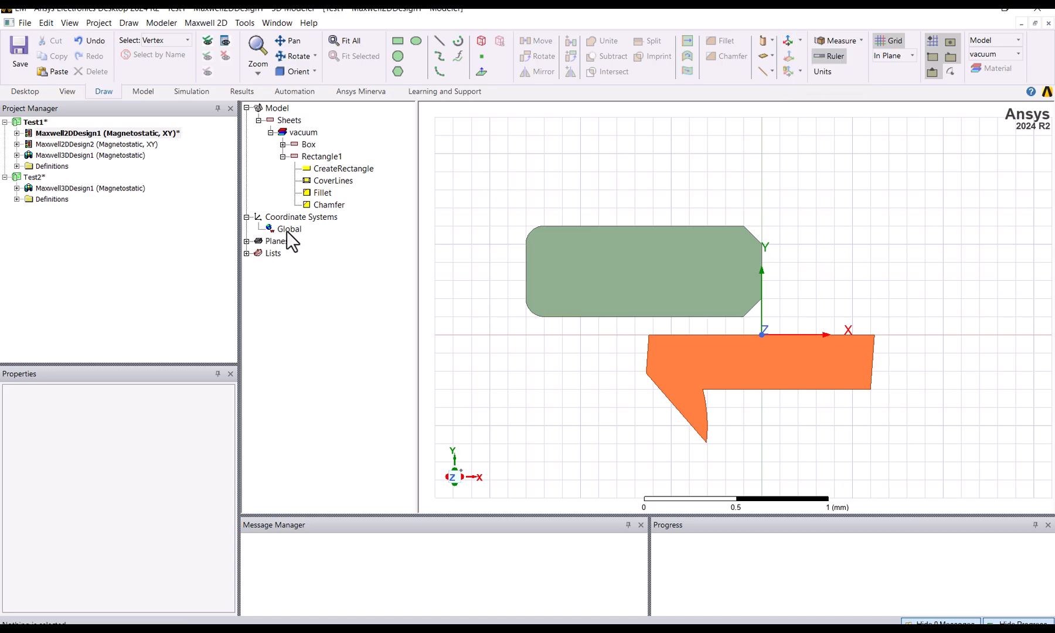
pyautogui.click(287, 229)
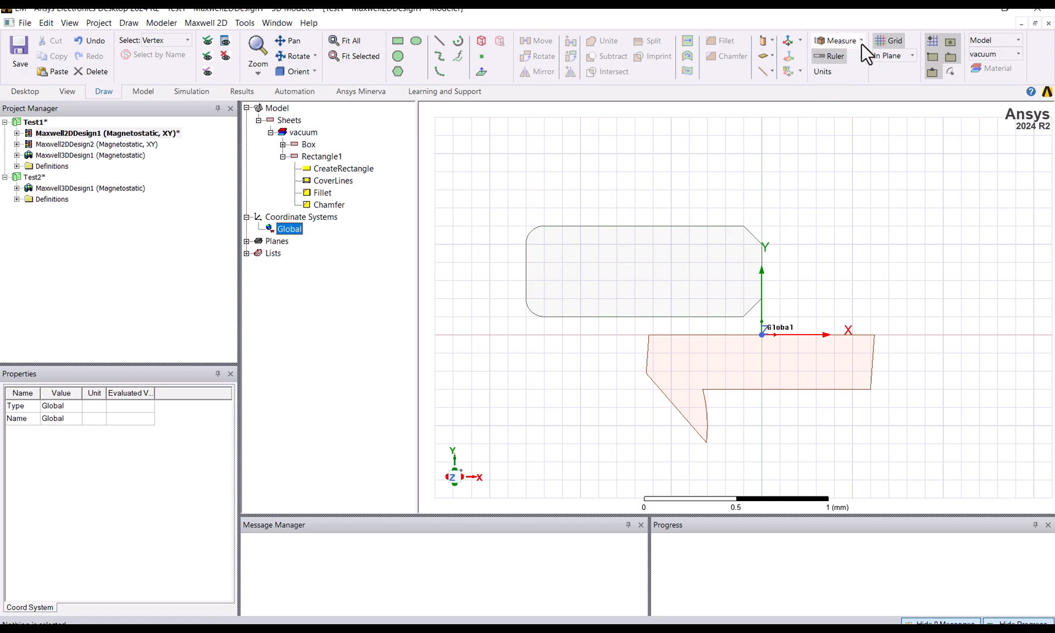
pyautogui.click(801, 41)
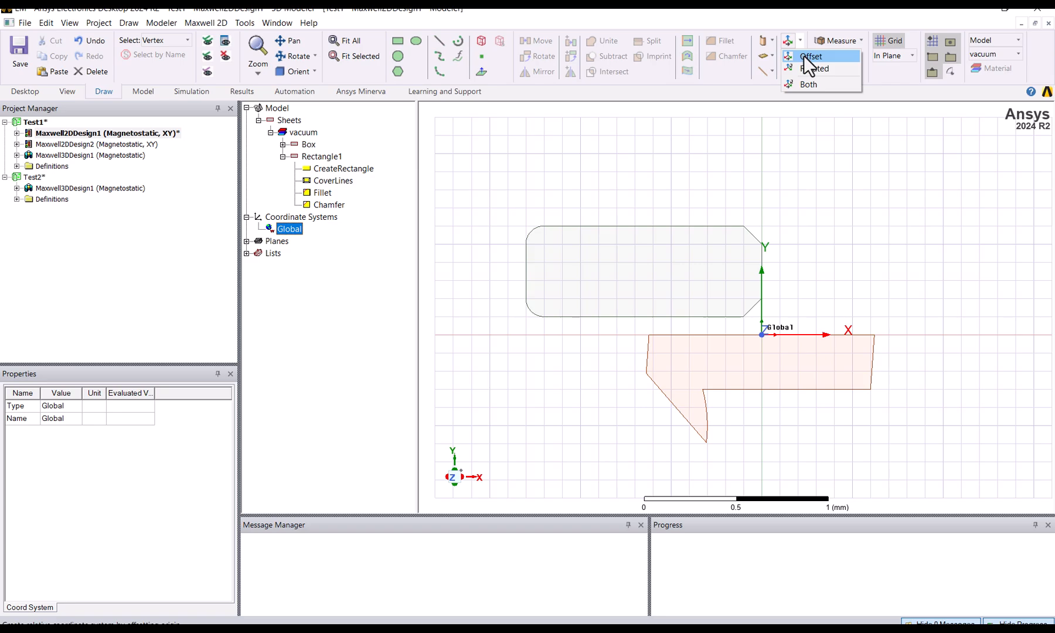
pyautogui.click(804, 55)
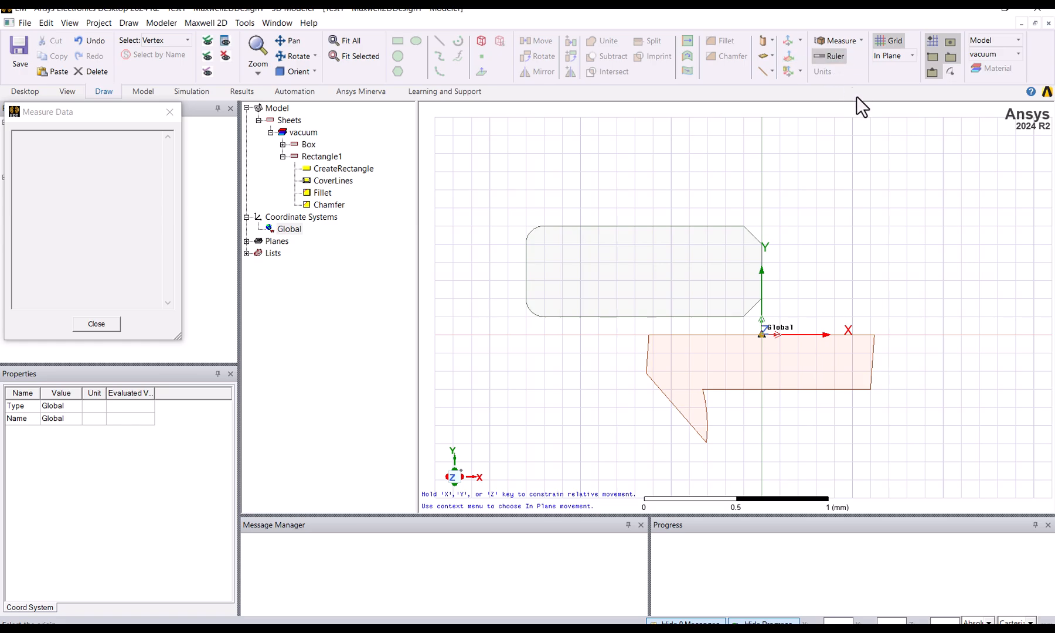
pyautogui.click(484, 171)
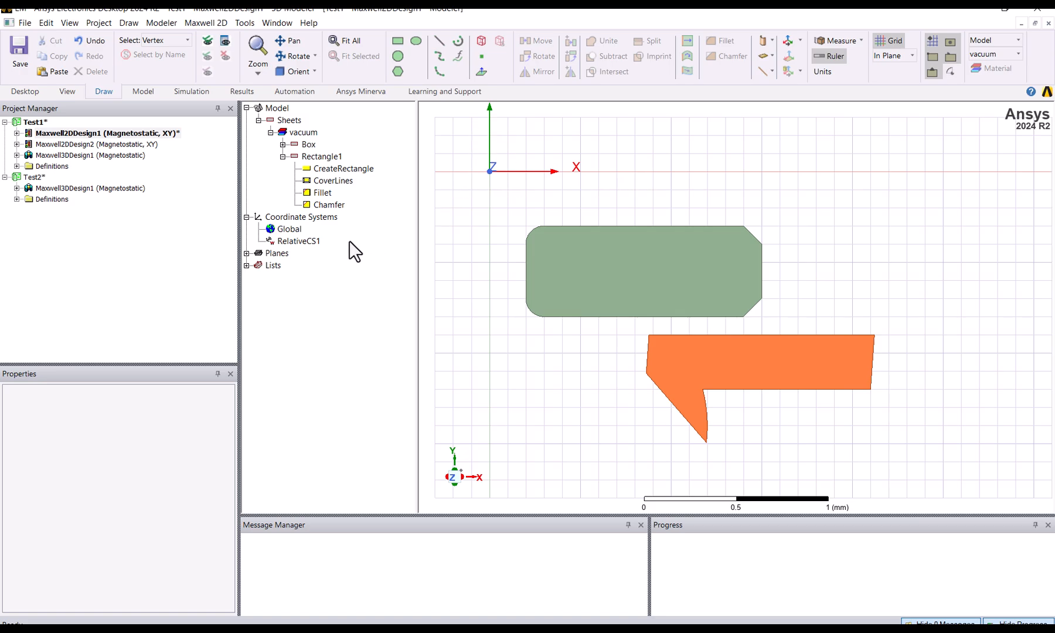
# Rename the offset coordinate system as Relative_CS1.
pyautogui.click(291, 242)
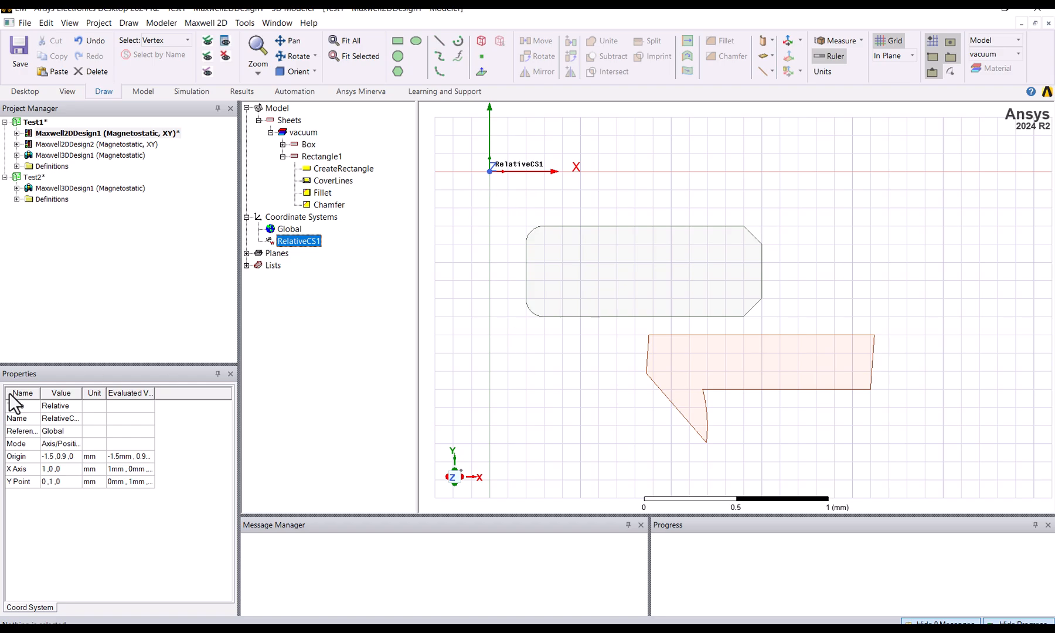
pyautogui.moveTo(107, 398); pyautogui.dragTo(109, 400)
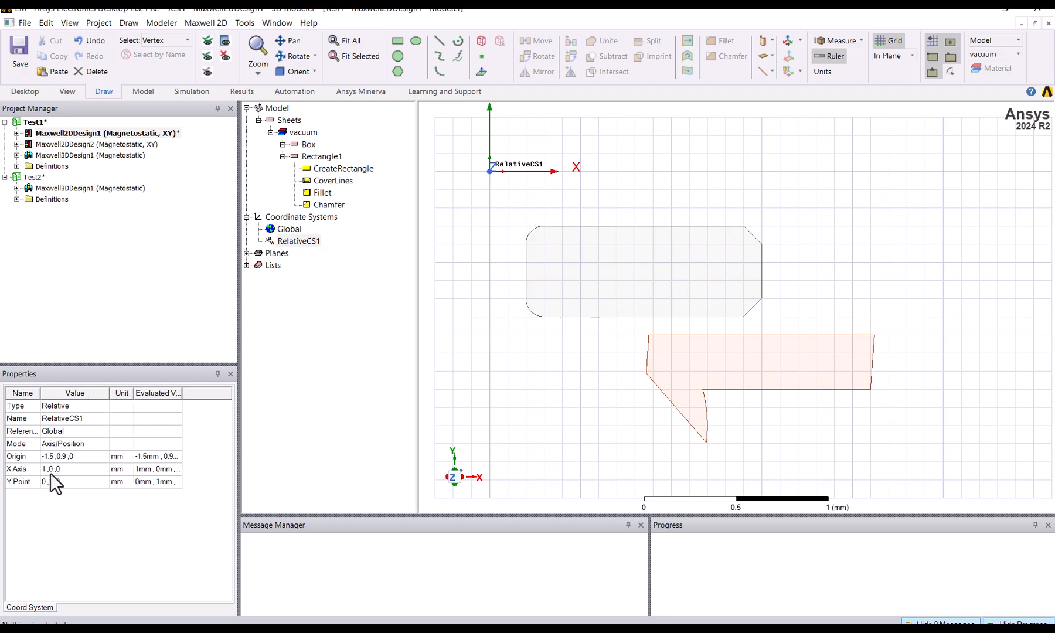
pyautogui.click(85, 421)
pyautogui.write('Relative_CS1')
pyautogui.press('Return')
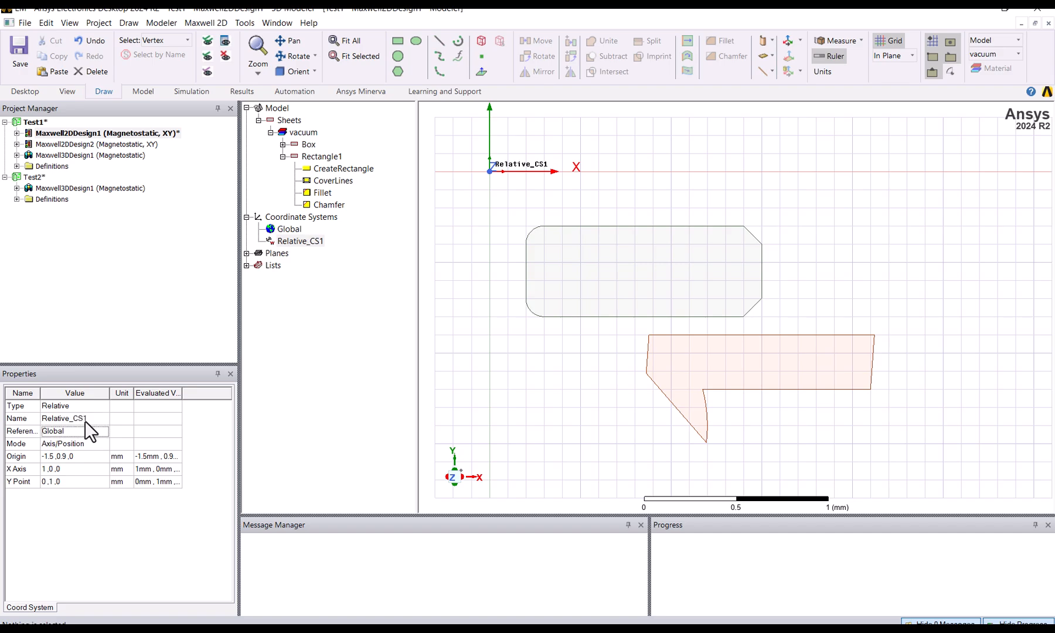
# Set the origin of Relative_CS1 to (-2, 1, 0) mm.
pyautogui.click(56, 459)
pyautogui.moveTo(53, 460); pyautogui.dragTo(23, 465)
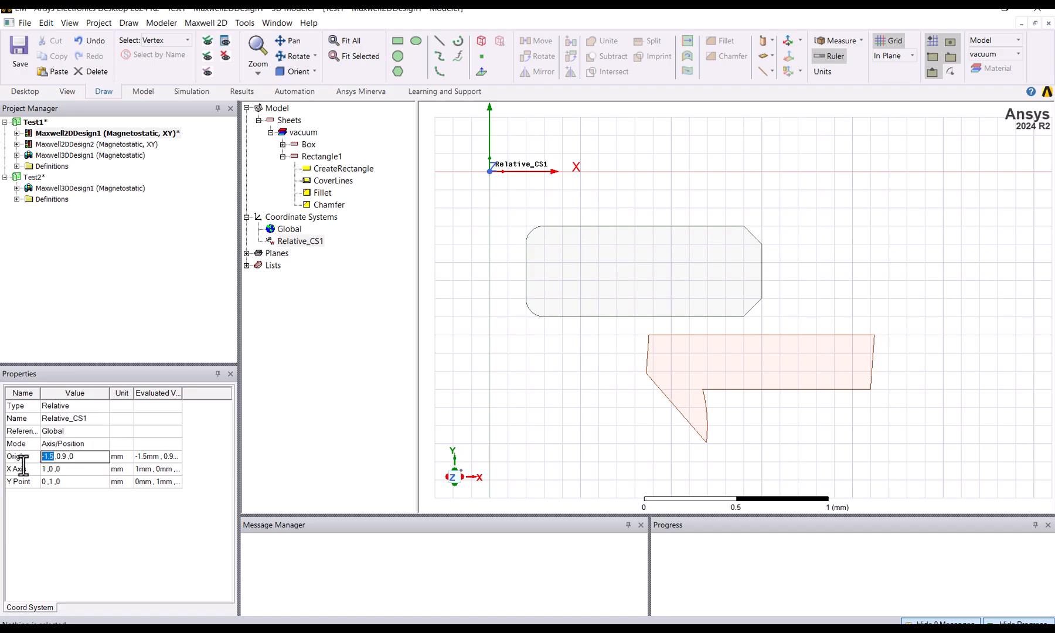
pyautogui.write('-2')
pyautogui.moveTo(50, 460); pyautogui.dragTo(57, 461)
pyautogui.write('1')
pyautogui.press('Tab')
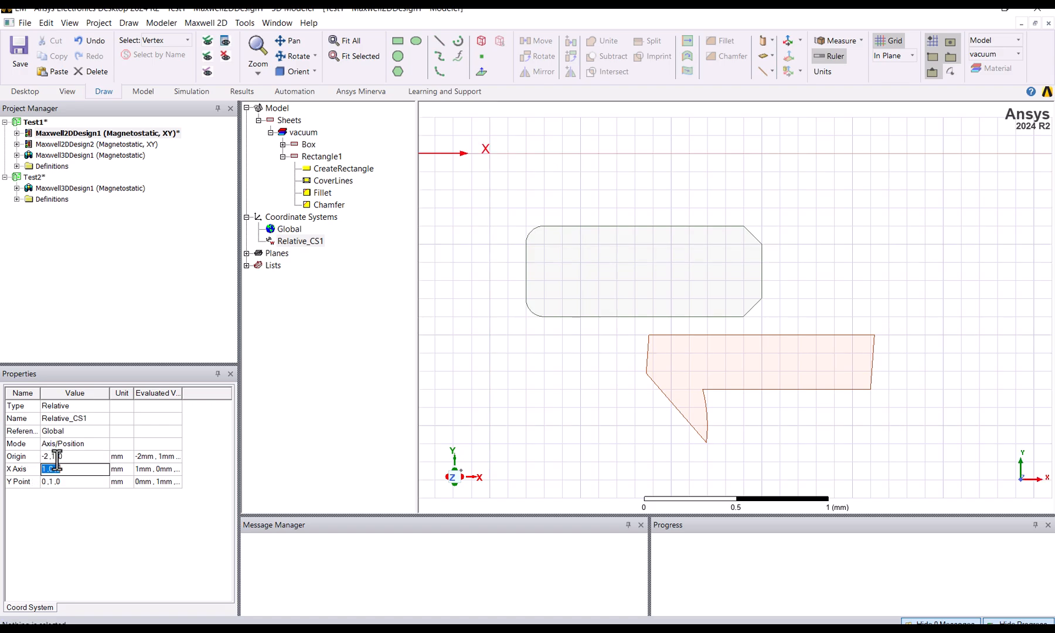
pyautogui.scroll(-3, 863, 260)
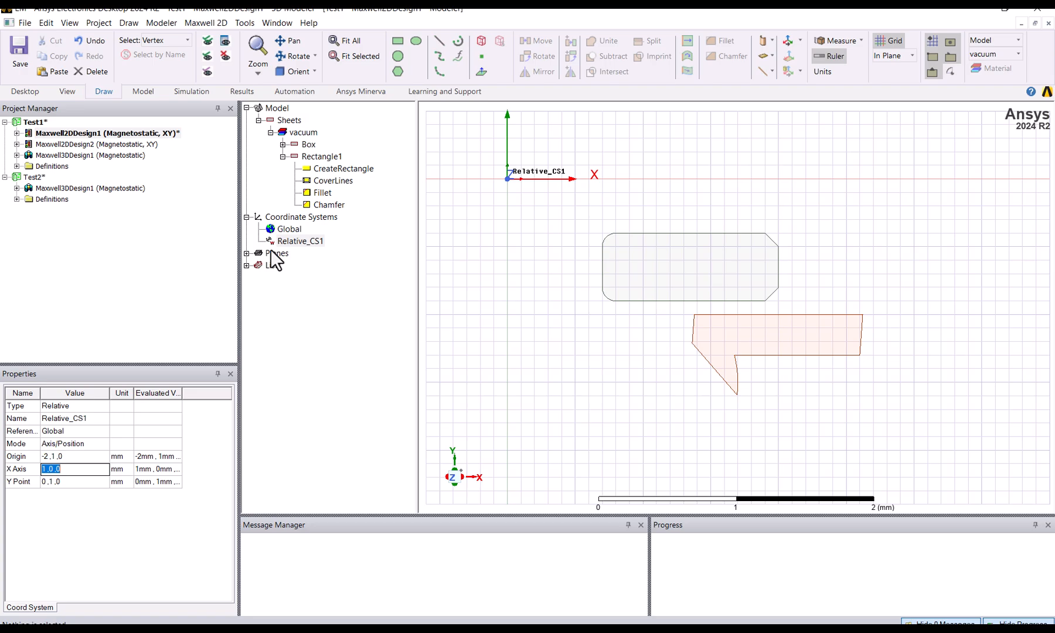
pyautogui.click(335, 280)
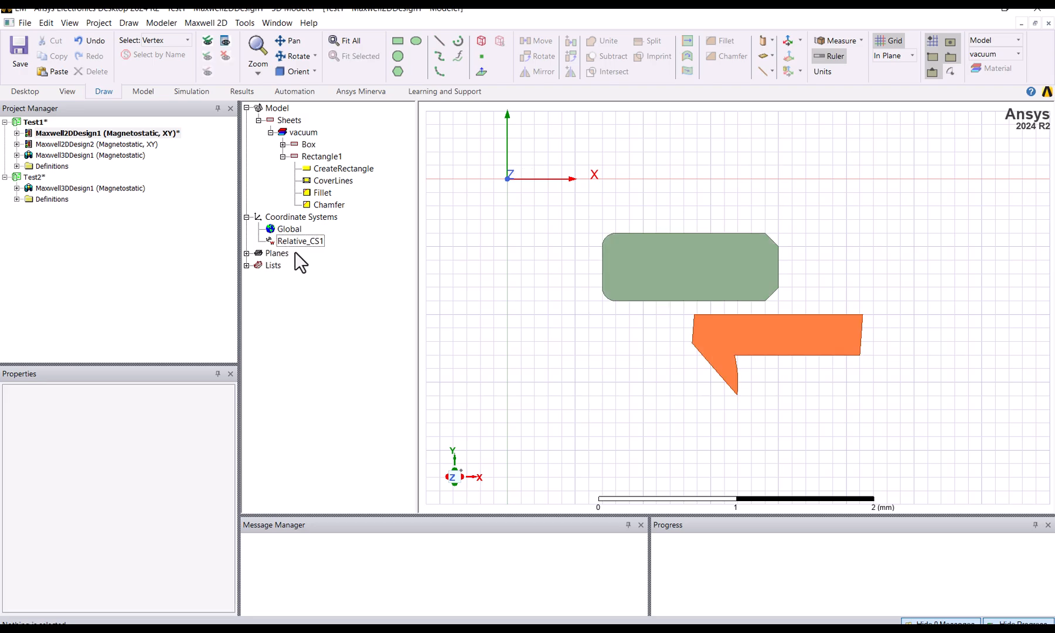
# Create a rotated coordinate system relative to Relative_CS1, with its X axis toward (0.9, -1.4, 0) mm and Y point at (1.4, 0.9, 0) mm.
pyautogui.click(302, 242)
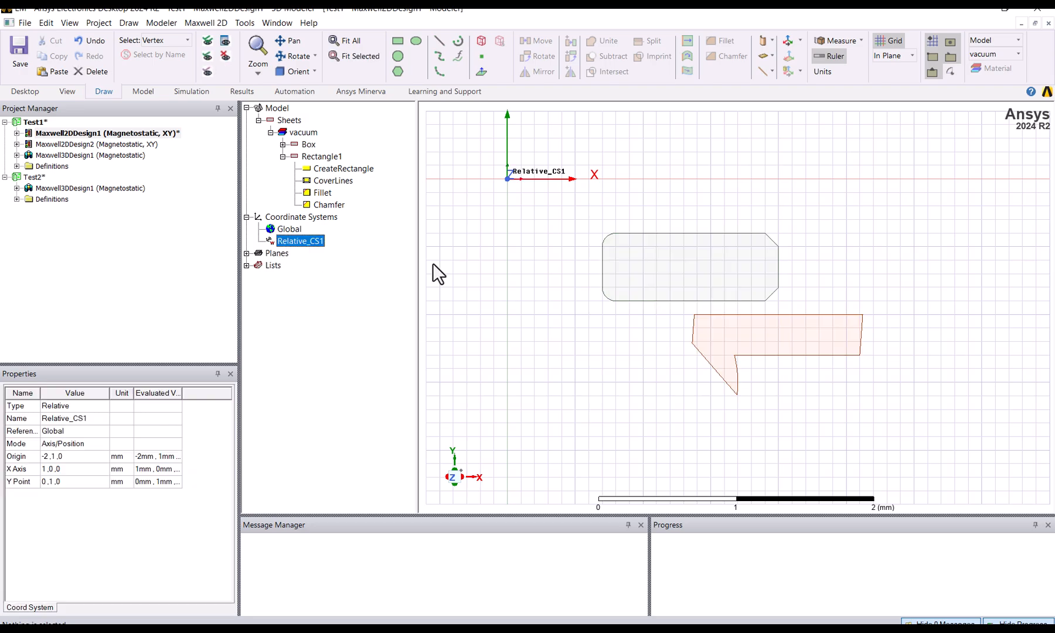
pyautogui.click(800, 42)
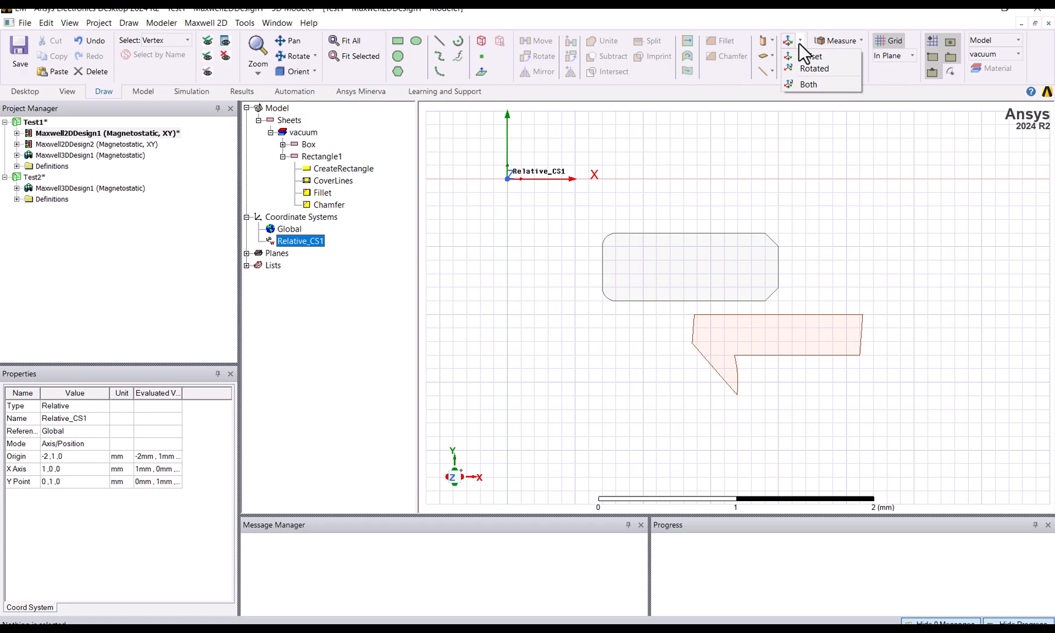
pyautogui.click(777, 18)
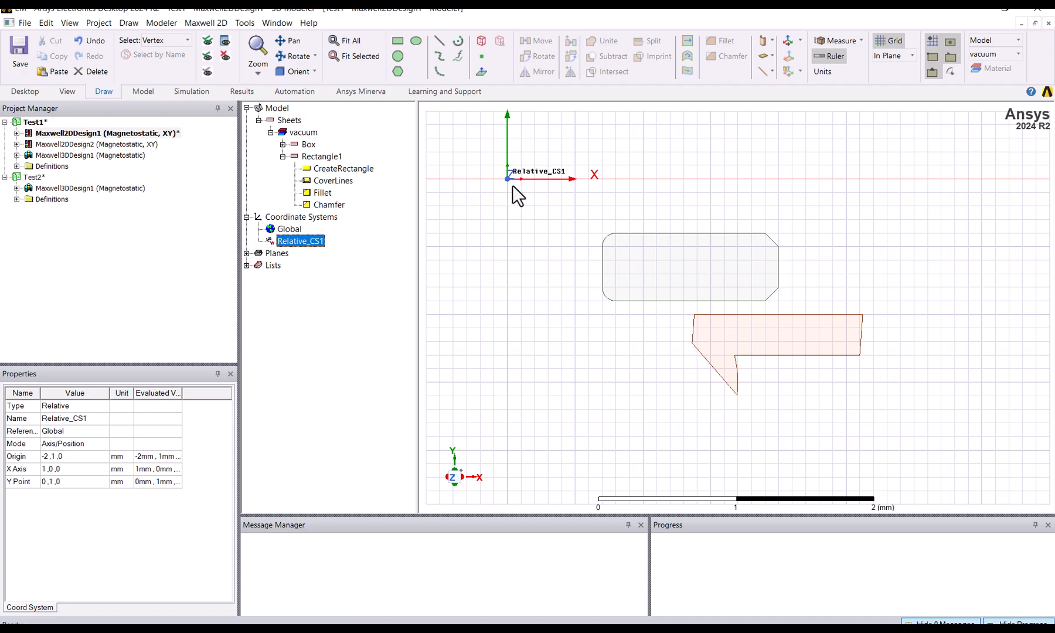
pyautogui.click(801, 40)
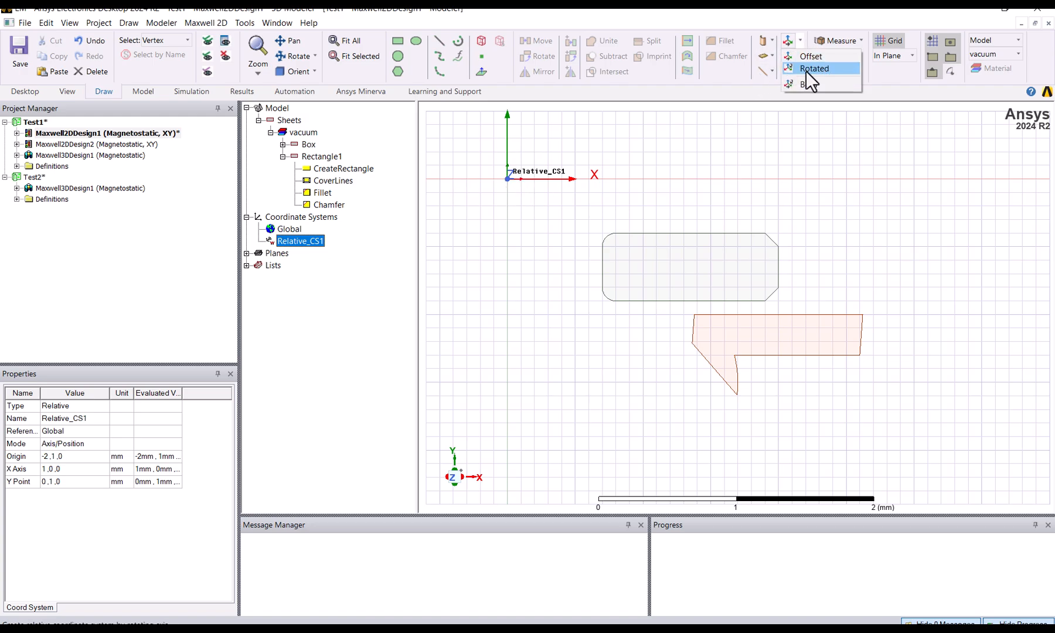
pyautogui.click(806, 71)
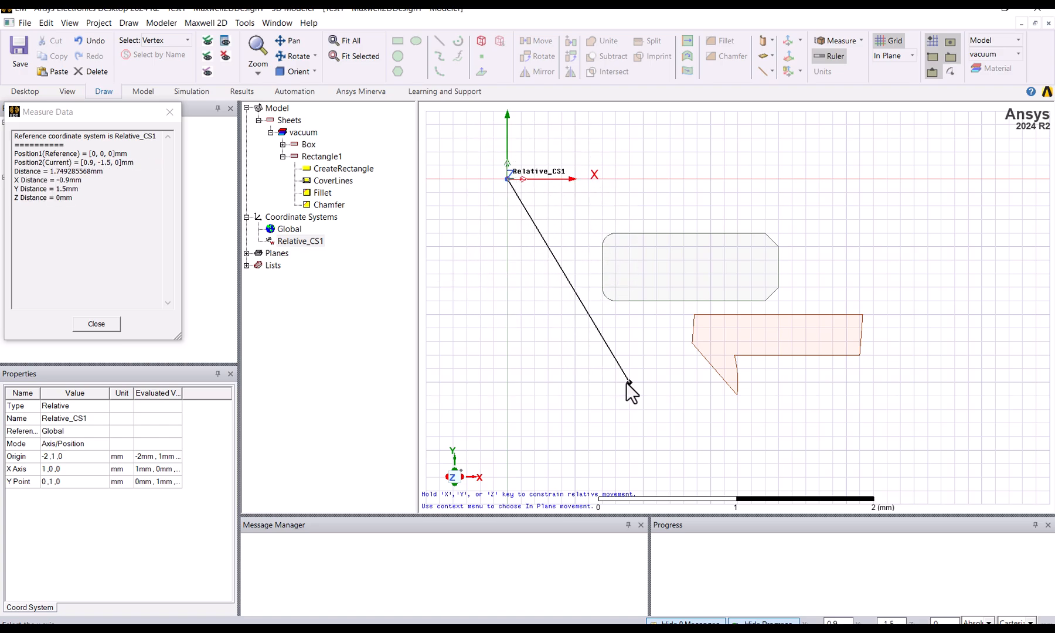
pyautogui.click(630, 363)
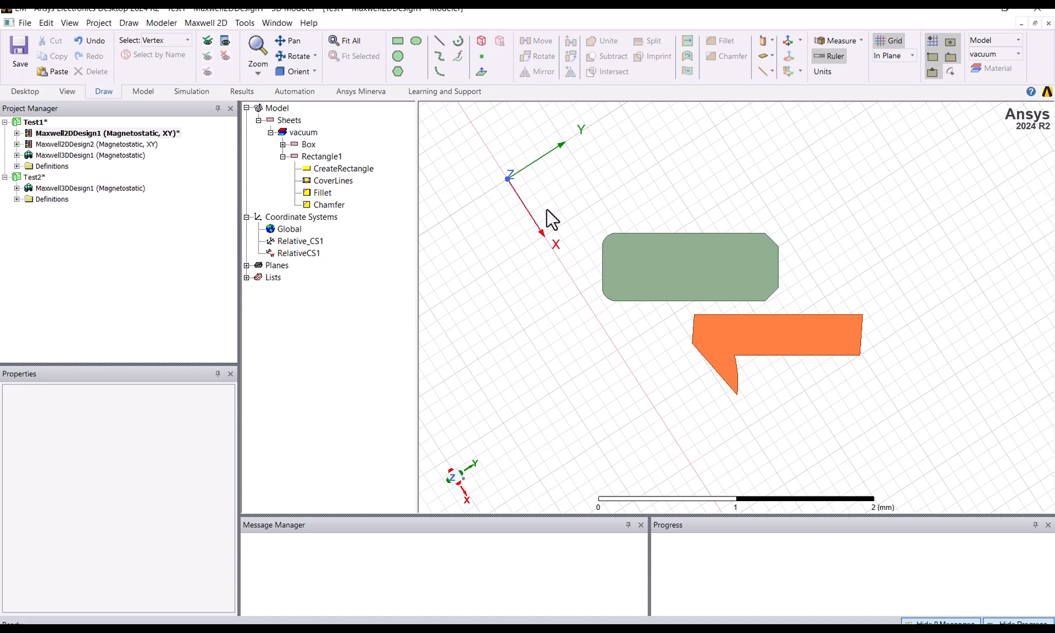
# Examine the rotated coordinate system's properties and compare its orientation with Relative_CS1 by activating each in turn.
pyautogui.click(298, 253)
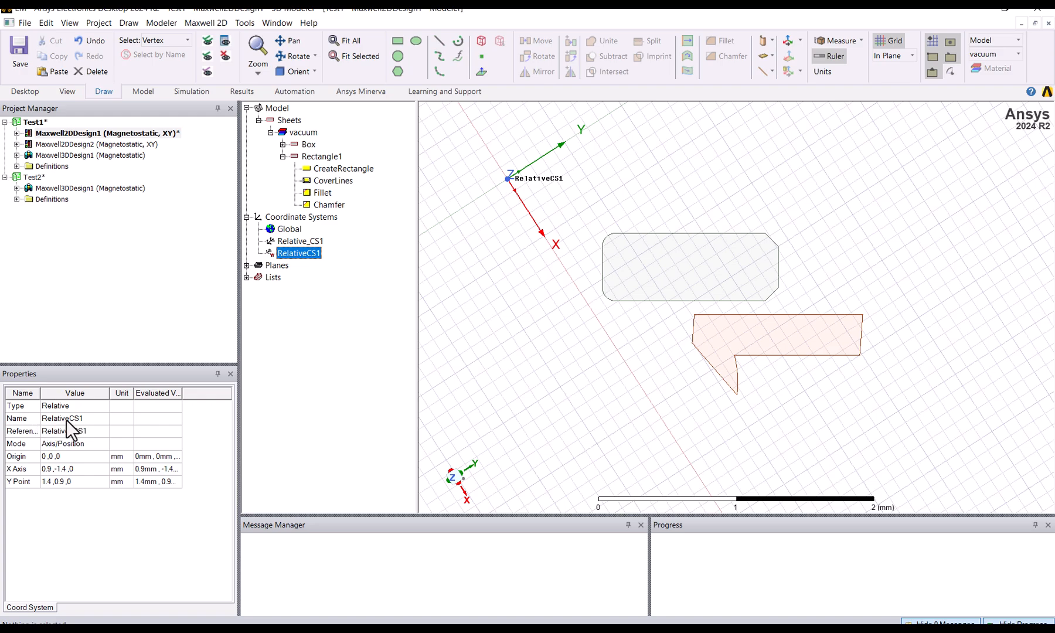
pyautogui.click(305, 241)
pyautogui.click(302, 255)
# Create a relative coordinate system, both offset and rotated from Global, with origin (-1.9, 0.9, 0) mm and X axis toward (0.8, 0.4, 0) mm.
pyautogui.click(282, 233)
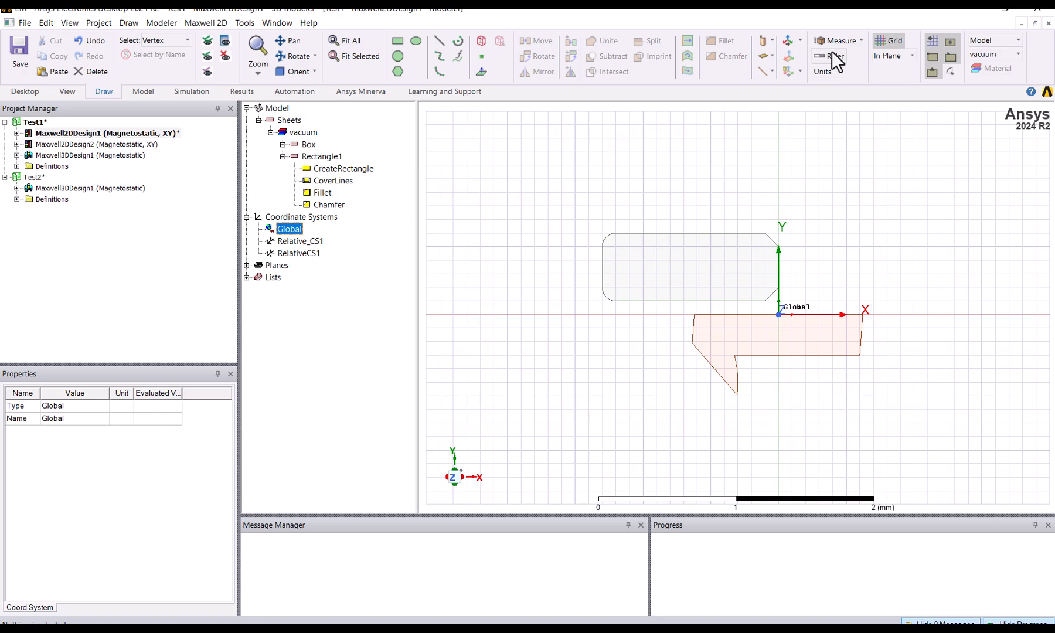
pyautogui.click(803, 45)
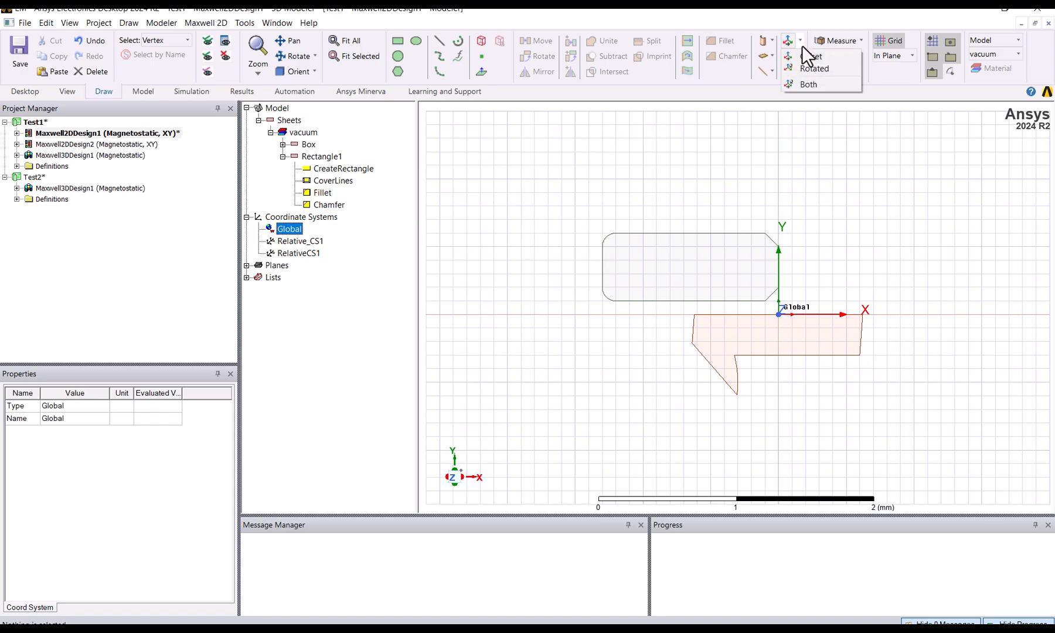
pyautogui.click(811, 82)
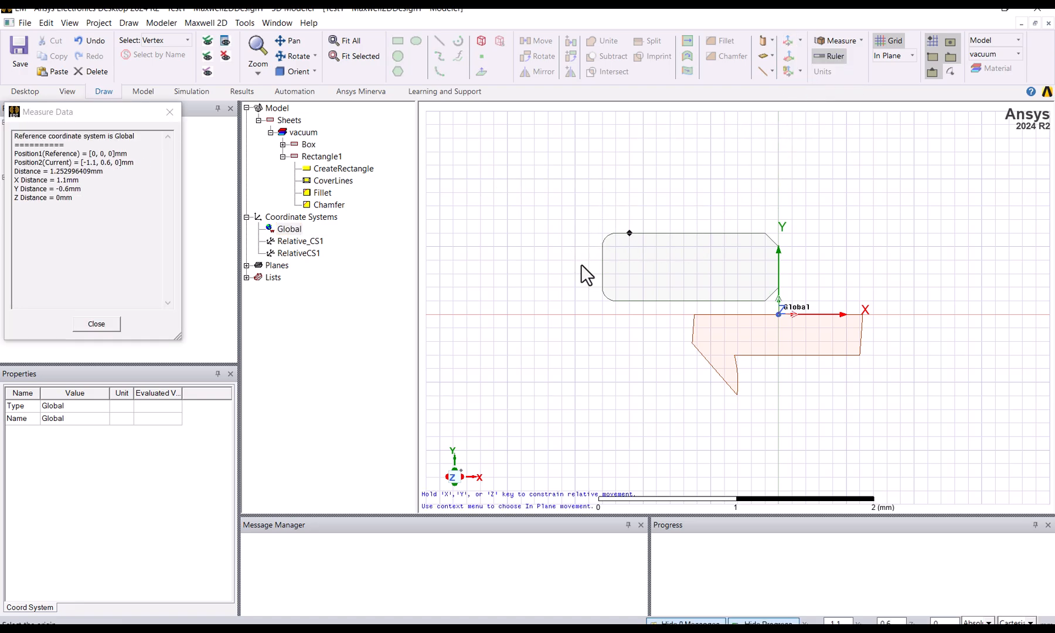
pyautogui.click(525, 200)
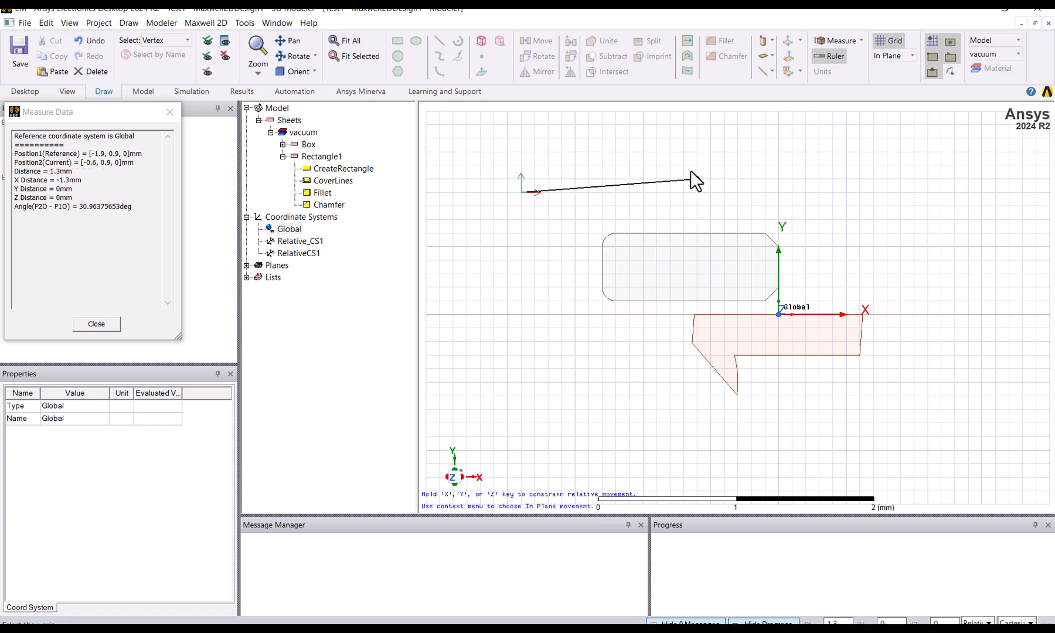
pyautogui.click(634, 139)
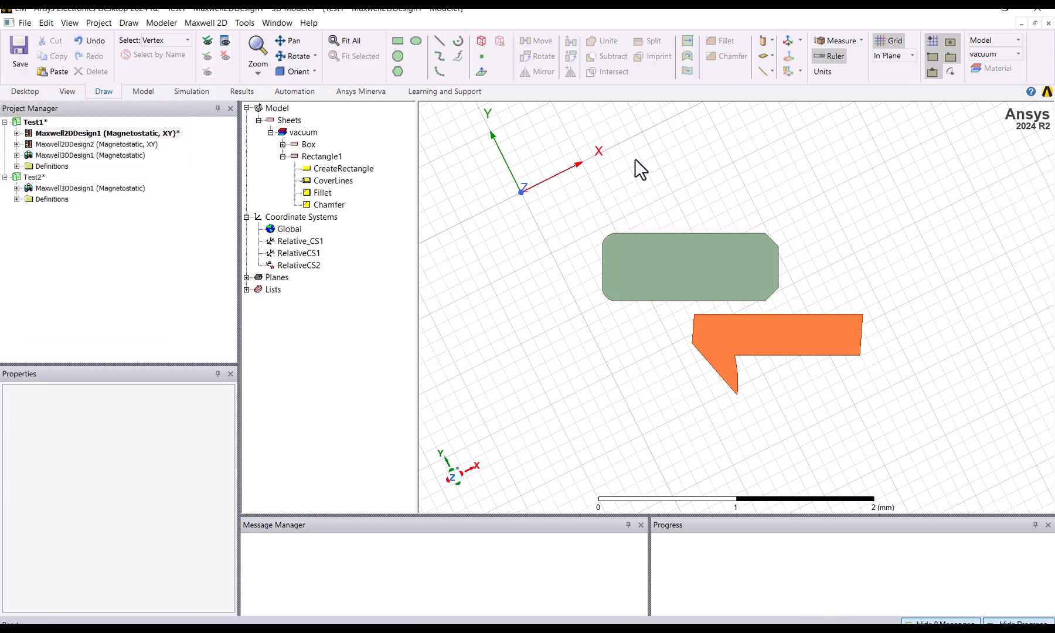
# Examine RelativeCS2's properties and compare the three relative coordinate systems by activating each in turn.
pyautogui.click(304, 265)
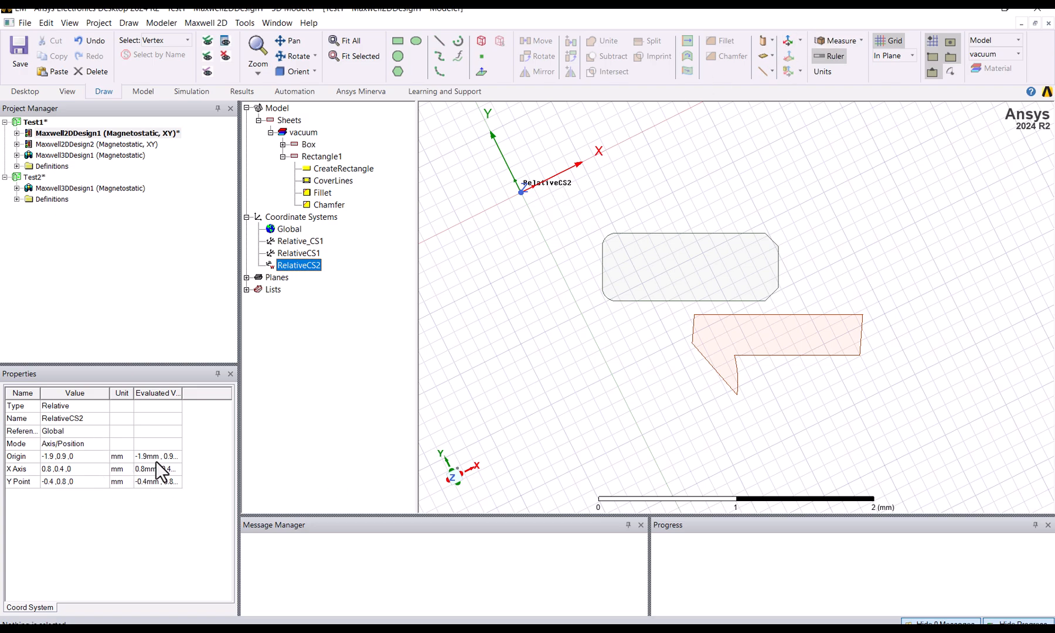
pyautogui.click(515, 256)
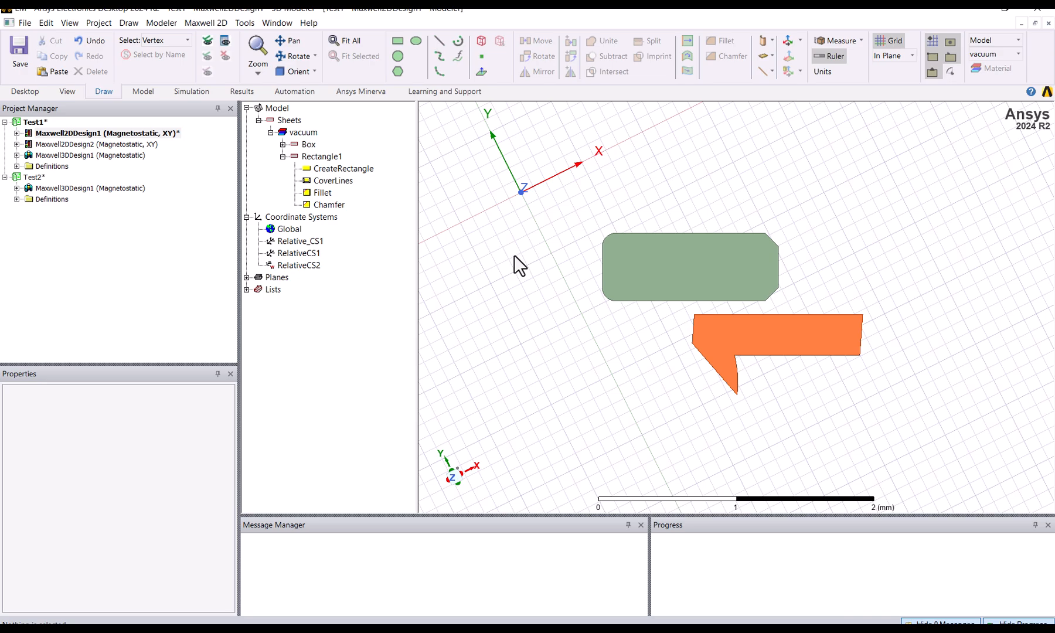
pyautogui.click(288, 239)
pyautogui.click(295, 254)
pyautogui.click(299, 266)
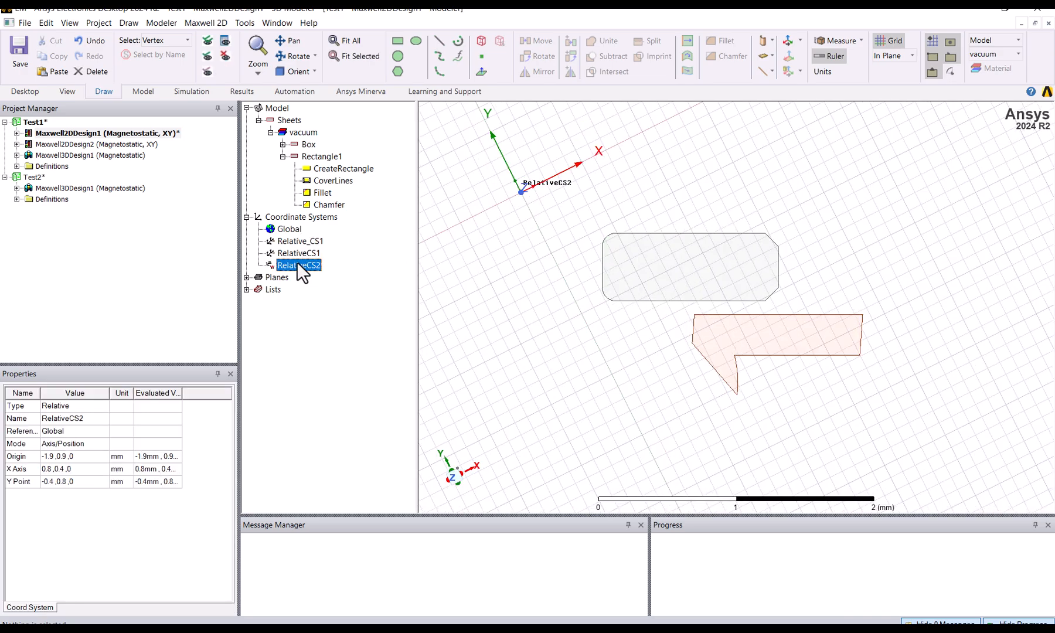
pyautogui.click(302, 242)
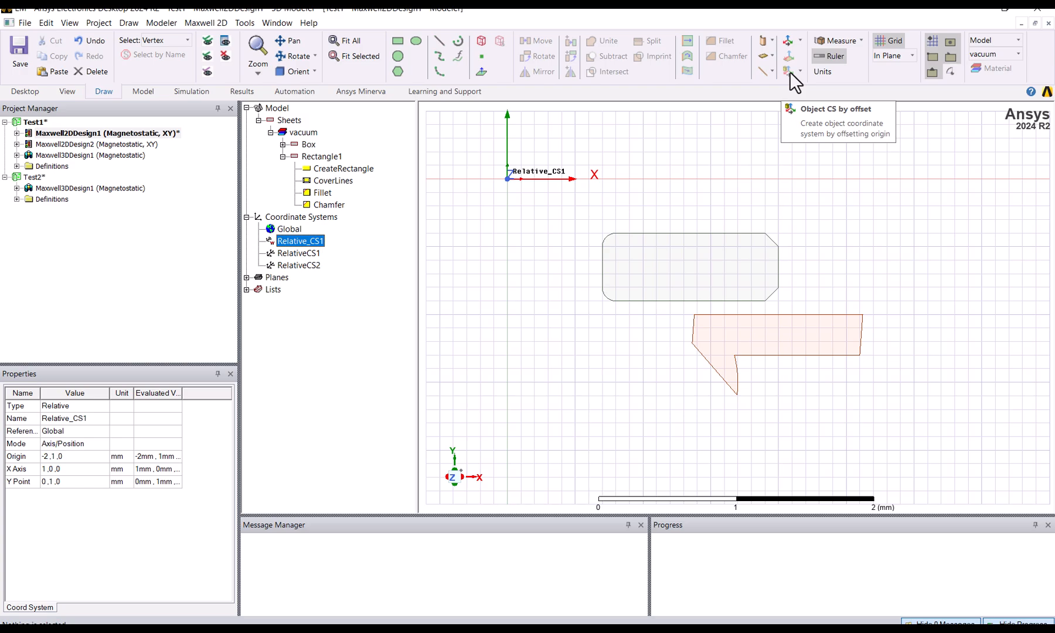
# From Global, create an offset and rotated object coordinate system on Rectangle1, with origin at its face center and X axis toward the upper edge's midpoint.
pyautogui.click(275, 231)
pyautogui.click(509, 237)
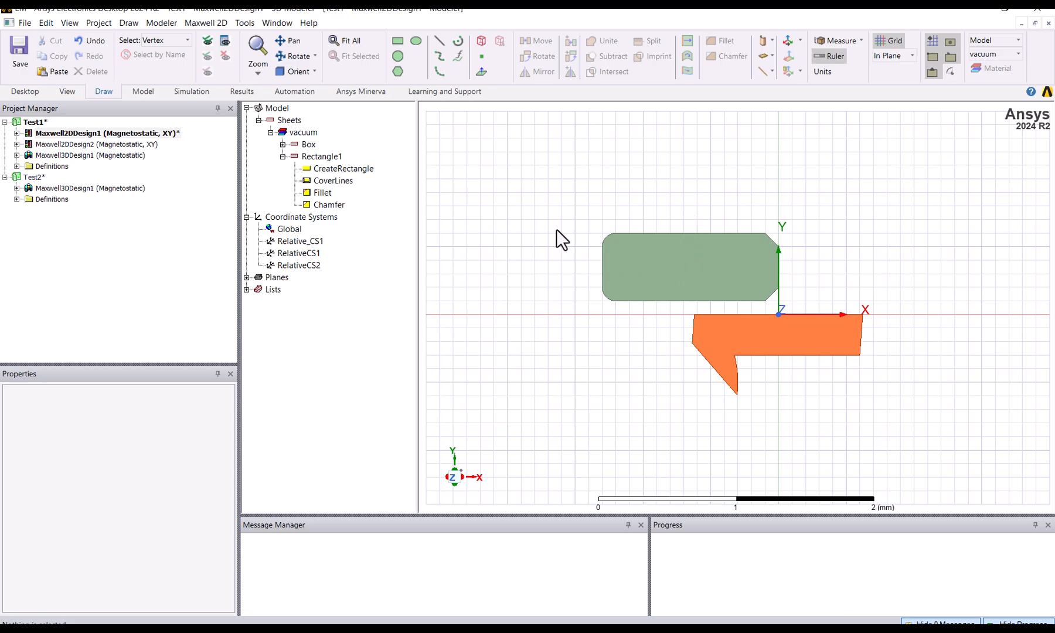
pyautogui.click(187, 39)
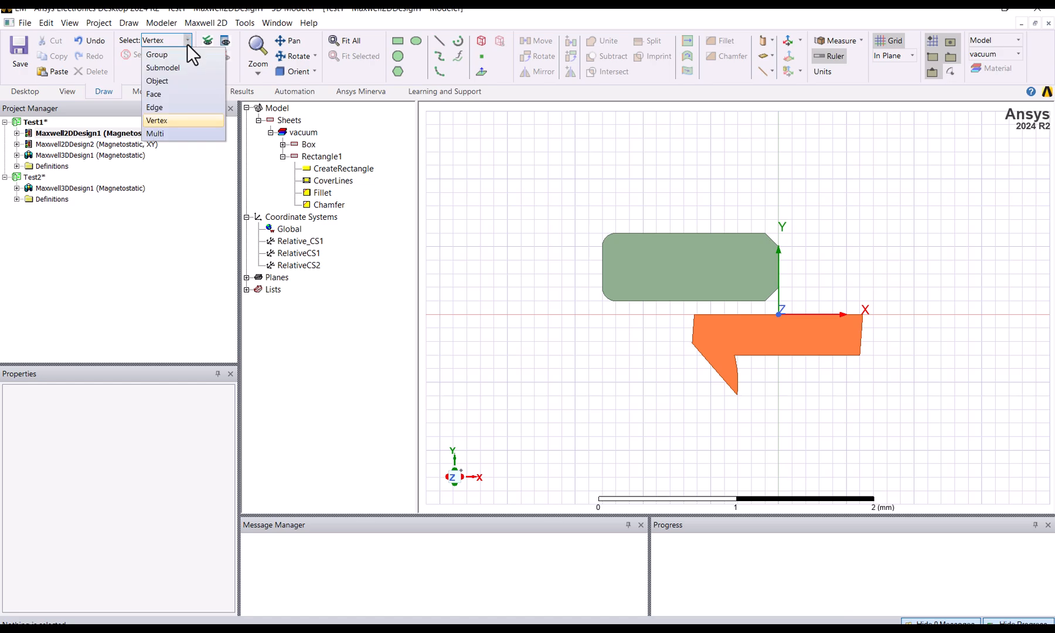
pyautogui.click(177, 82)
pyautogui.click(711, 287)
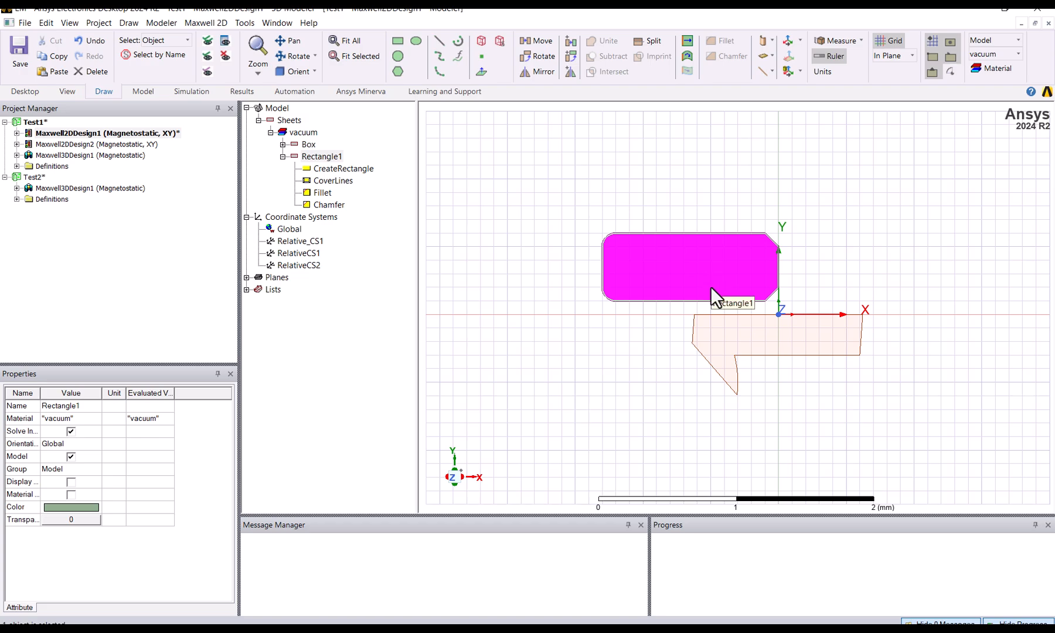
pyautogui.click(800, 72)
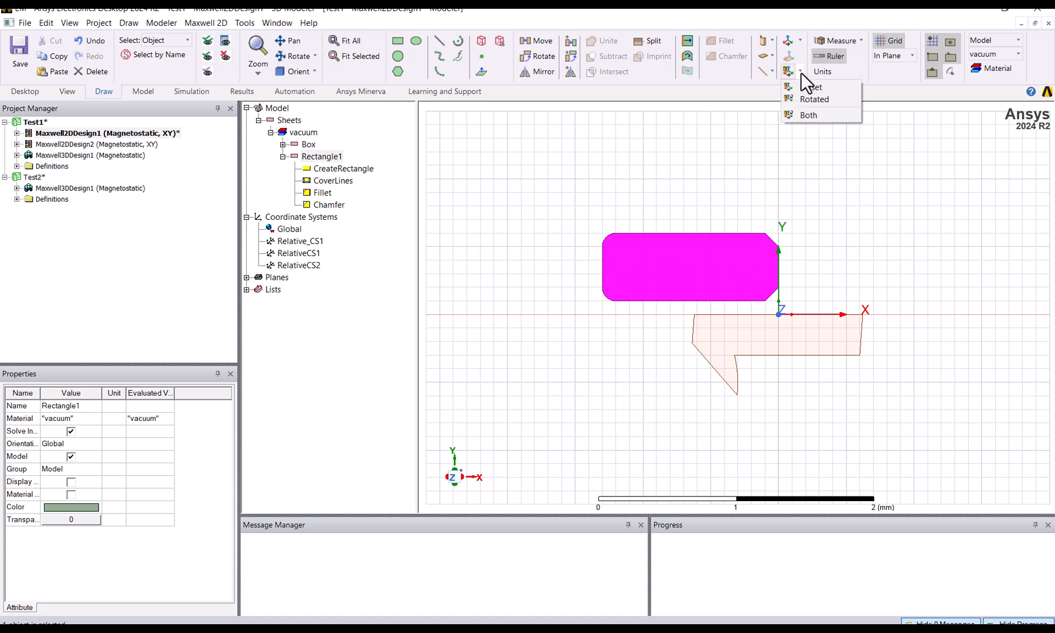
pyautogui.click(807, 116)
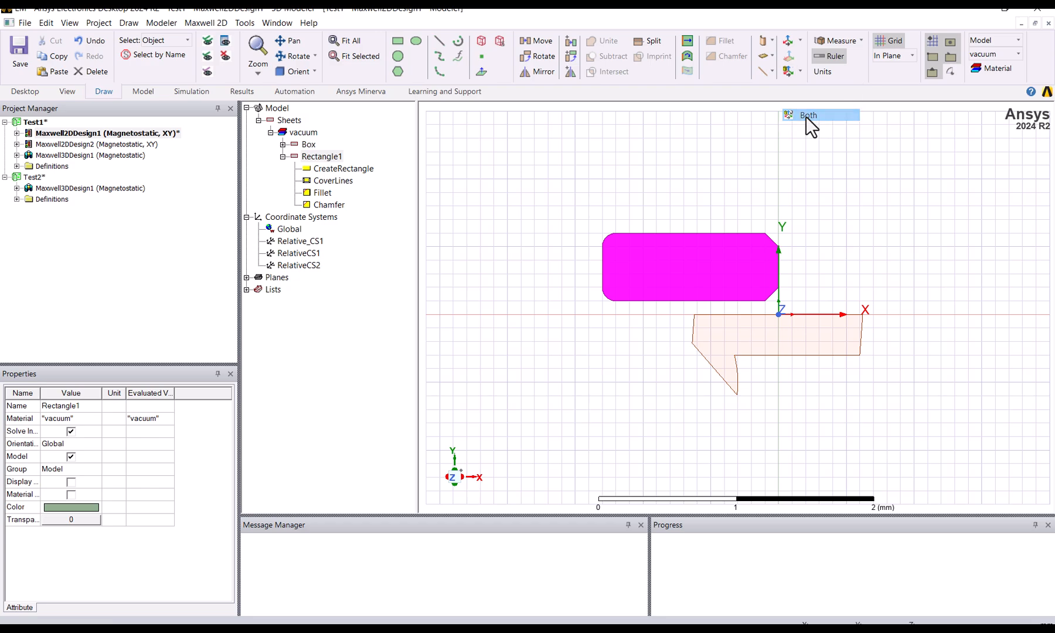
pyautogui.click(690, 266)
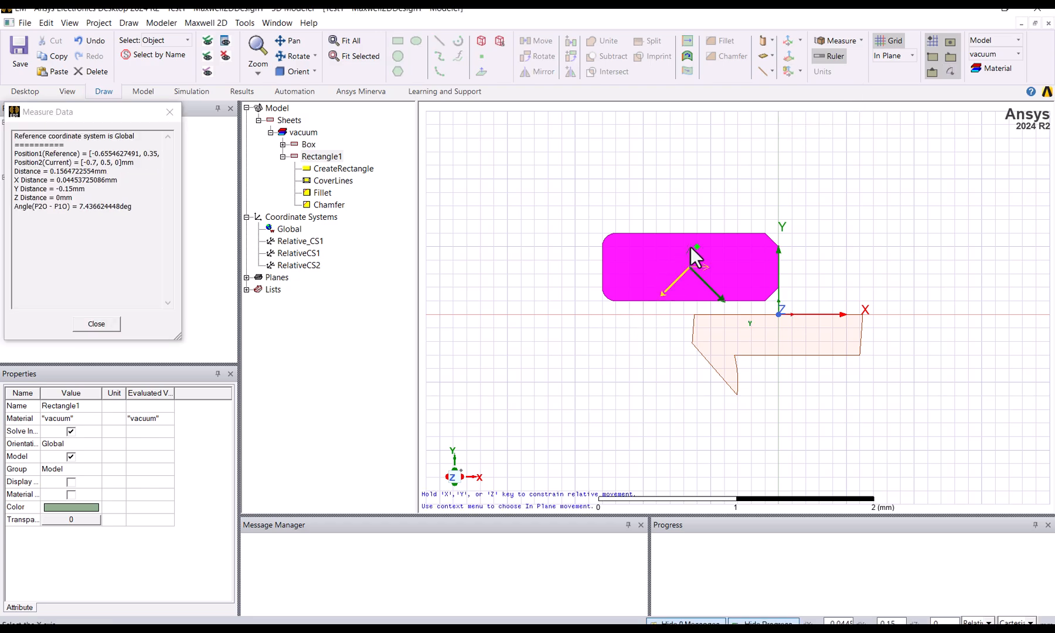
pyautogui.click(689, 233)
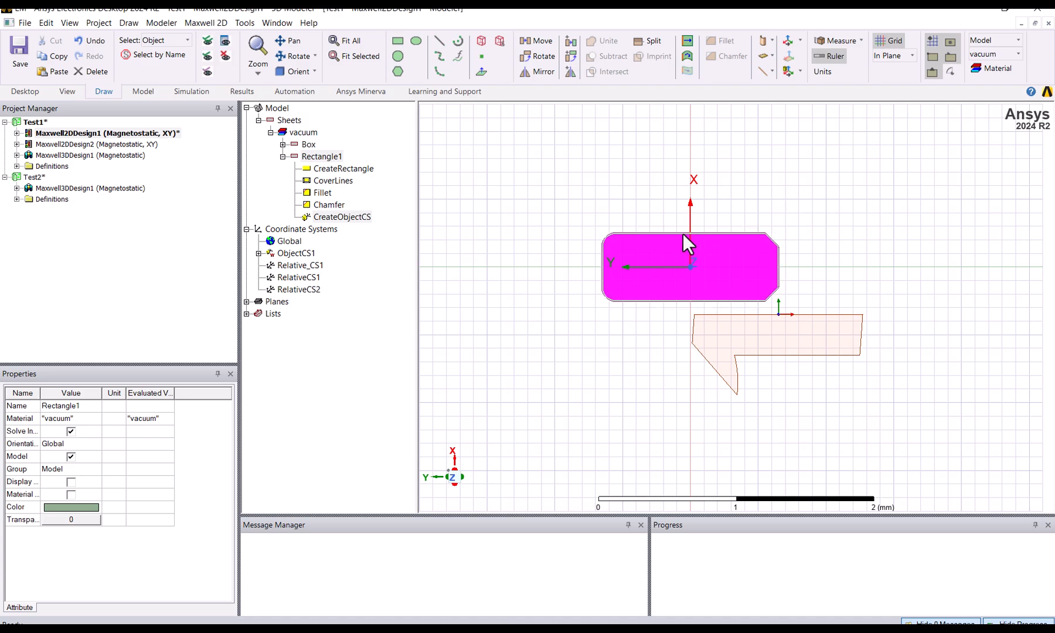
pyautogui.click(287, 255)
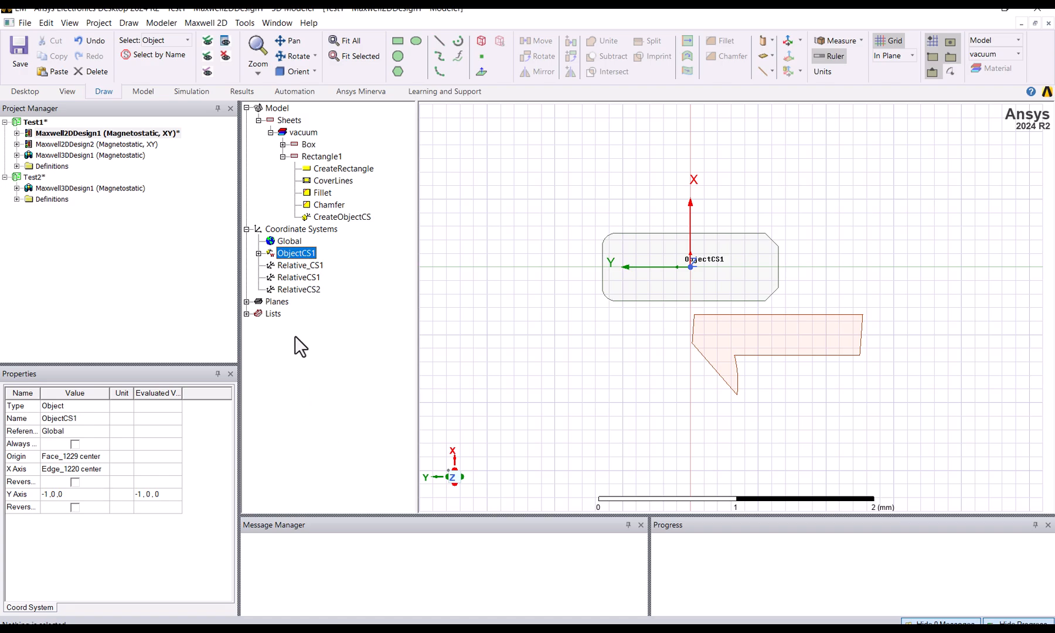
# From Global, create a face coordinate system on Rectangle1's face, with origin at the face center and X axis toward the upper edge's midpoint.
pyautogui.click(279, 243)
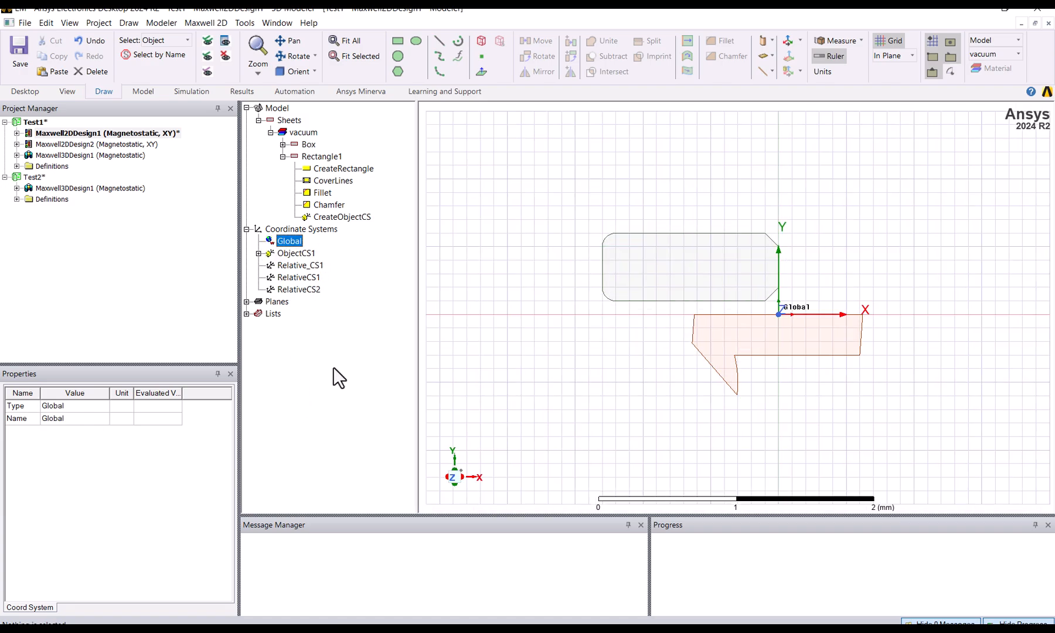
pyautogui.click(613, 391)
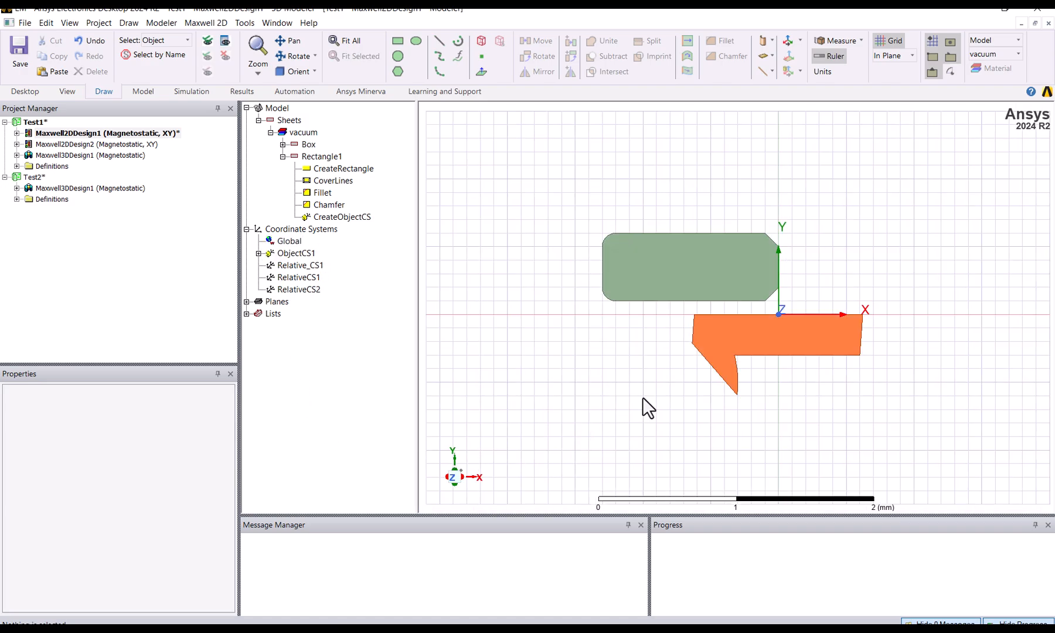
pyautogui.click(187, 40)
pyautogui.click(159, 93)
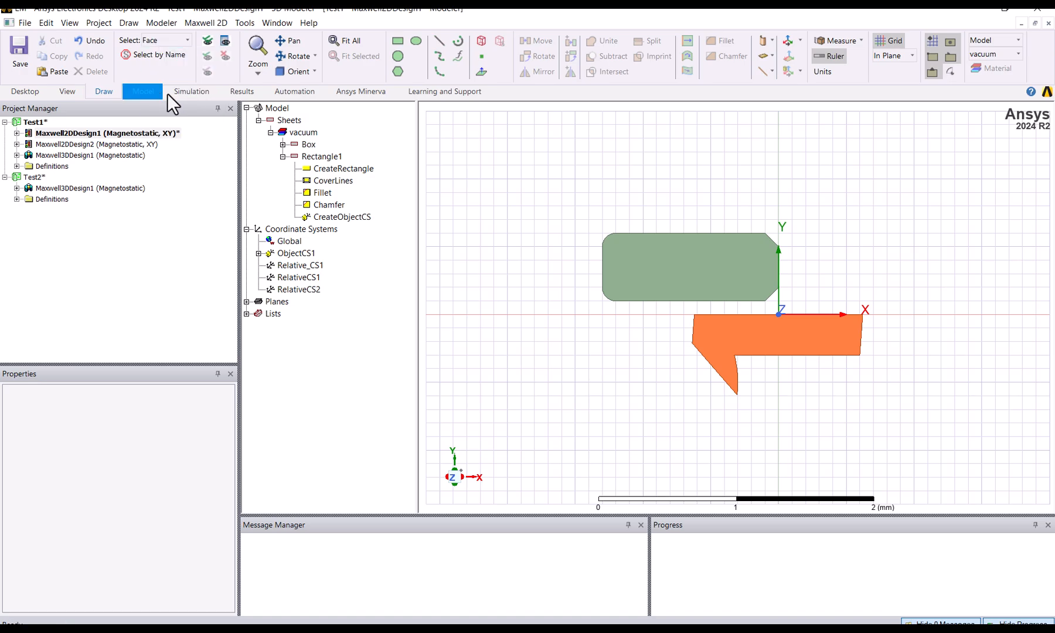
pyautogui.click(673, 273)
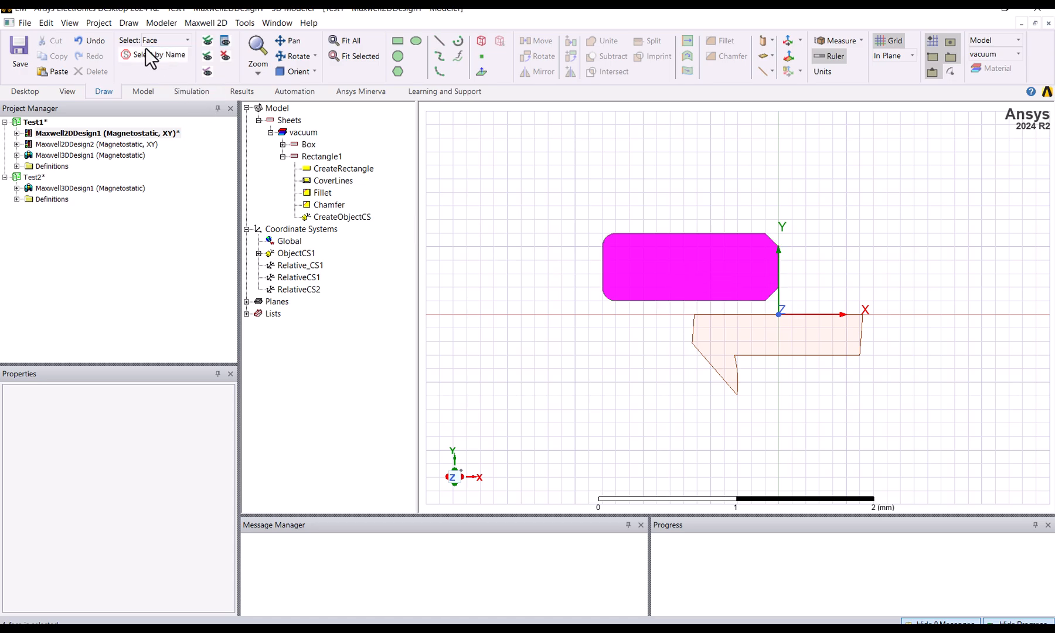
pyautogui.click(789, 57)
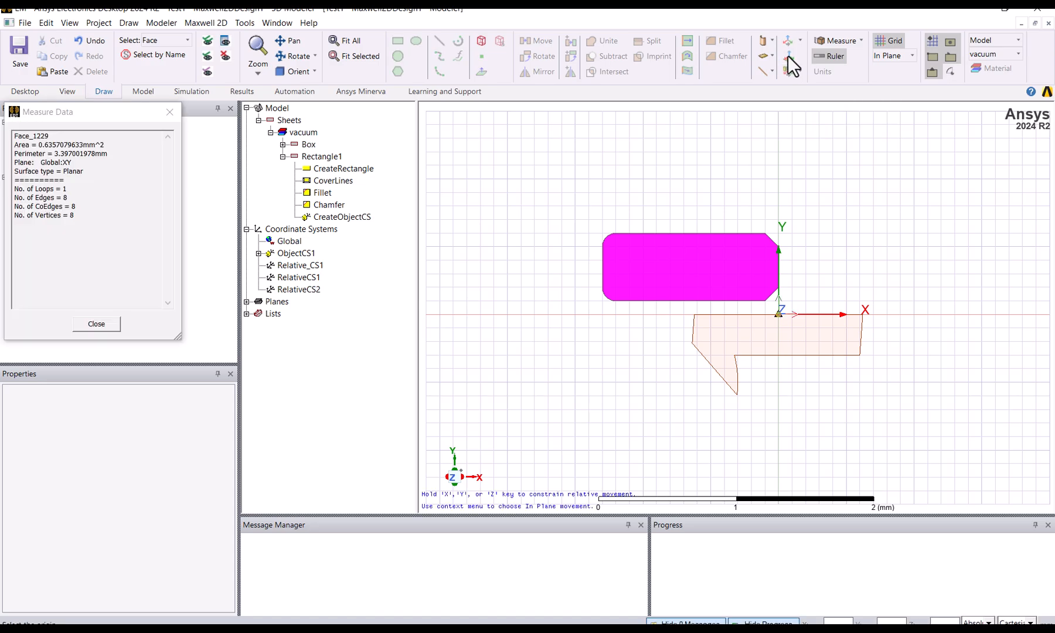
pyautogui.click(690, 267)
pyautogui.click(689, 232)
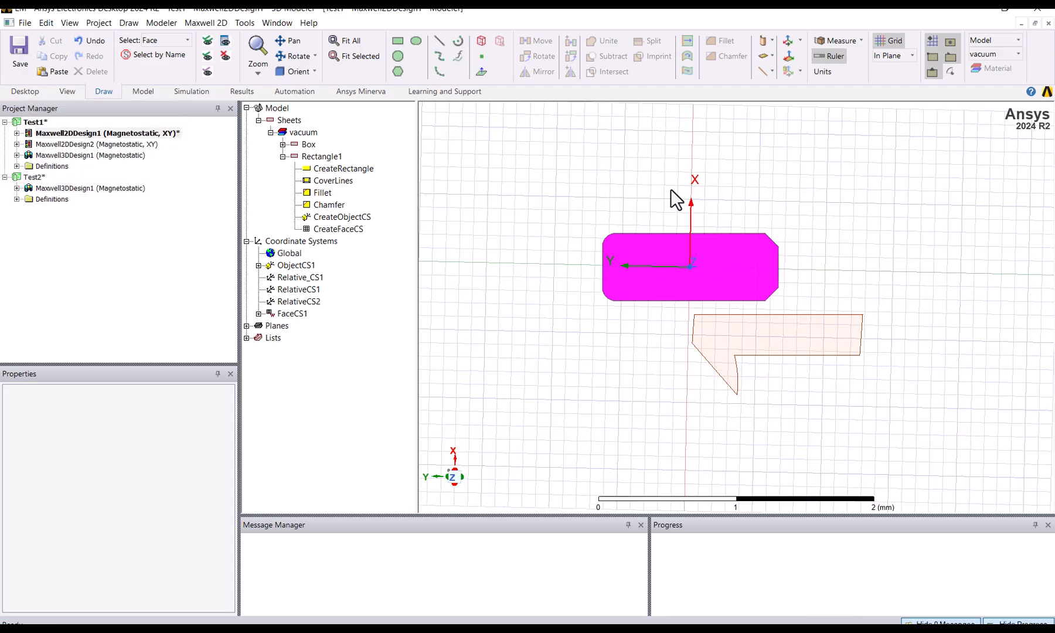
pyautogui.click(292, 314)
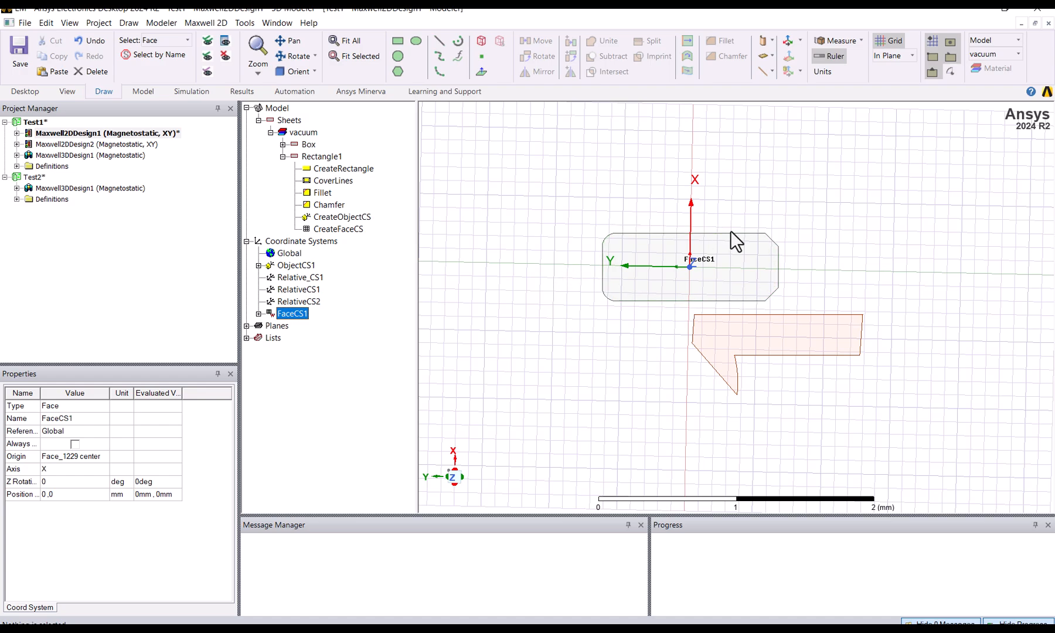
# Delete the object, face and relative coordinate systems, leaving only Global.
pyautogui.click(288, 266)
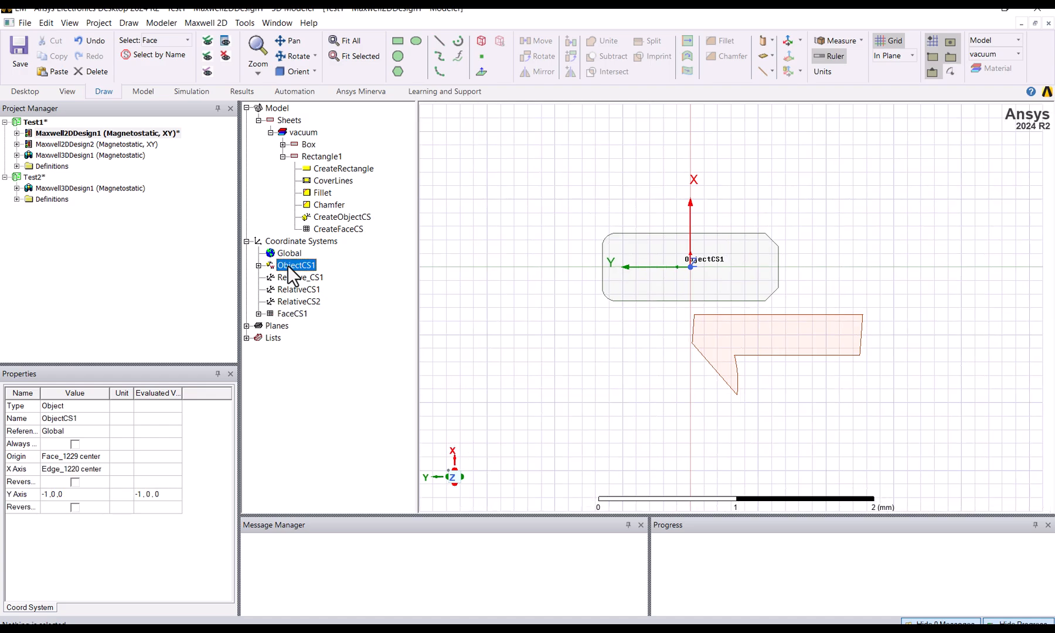
pyautogui.press('Delete')
pyautogui.click(281, 301)
pyautogui.press('Delete')
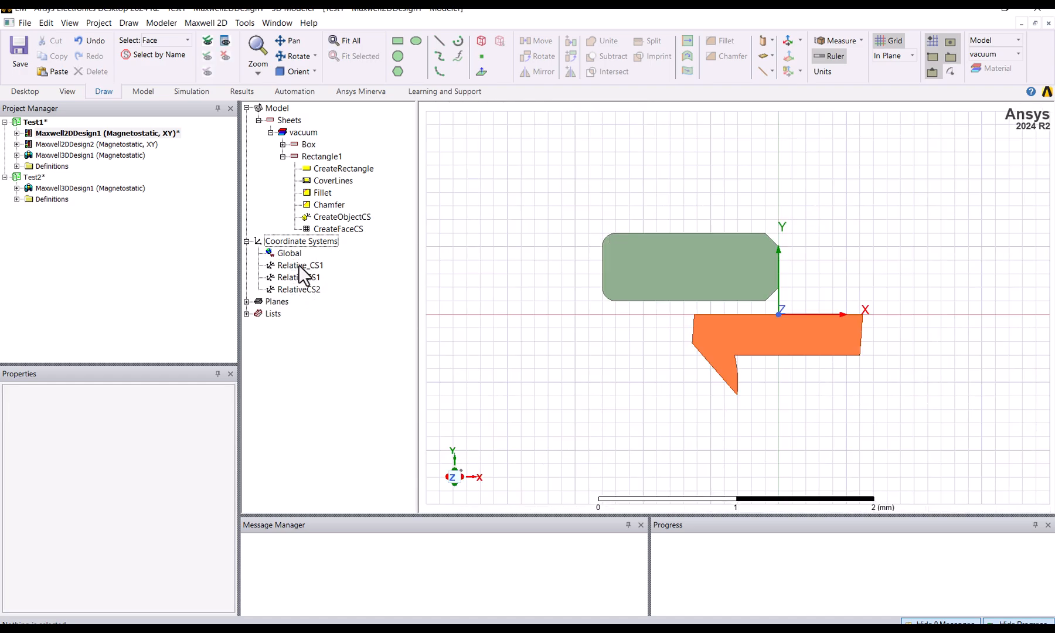
pyautogui.click(299, 265)
pyautogui.press('Delete')
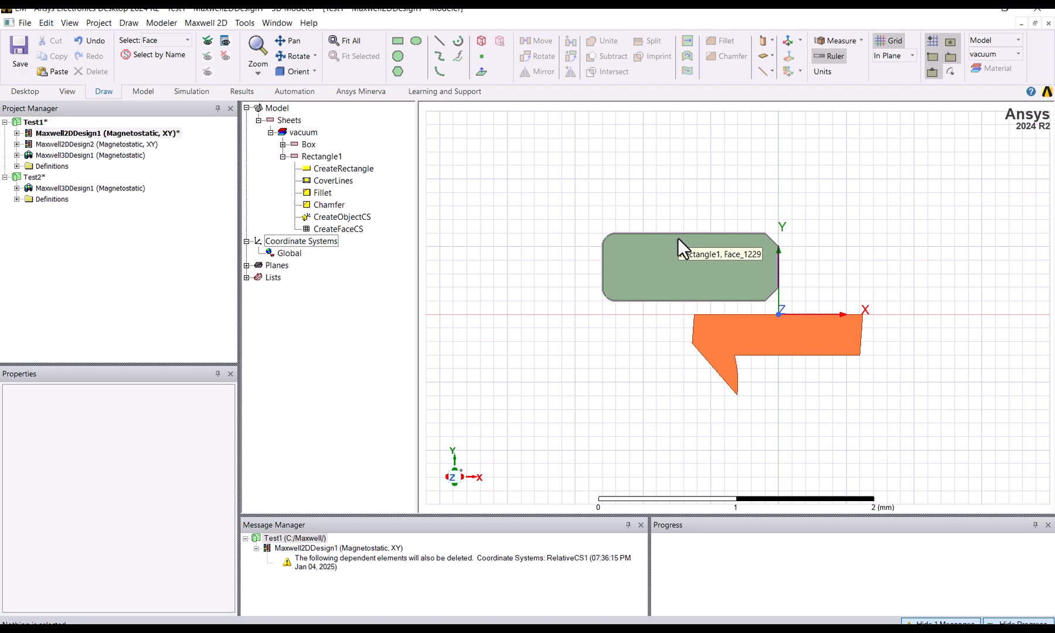
# Switch to edge selection and measure Rectangle1's upper and lower straight edges together.
pyautogui.click(690, 215)
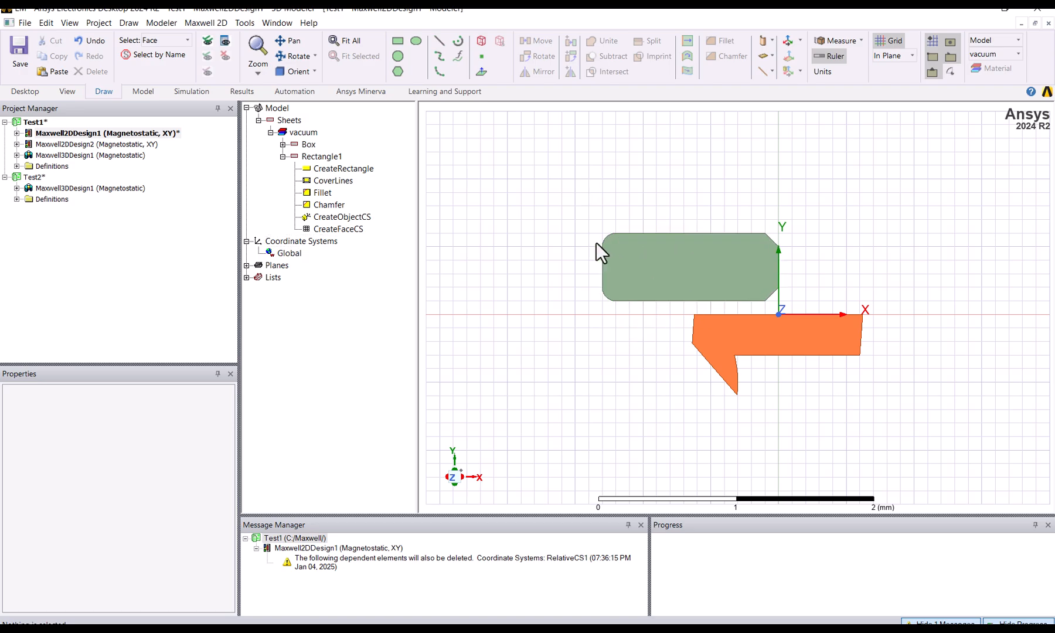
pyautogui.click(693, 235)
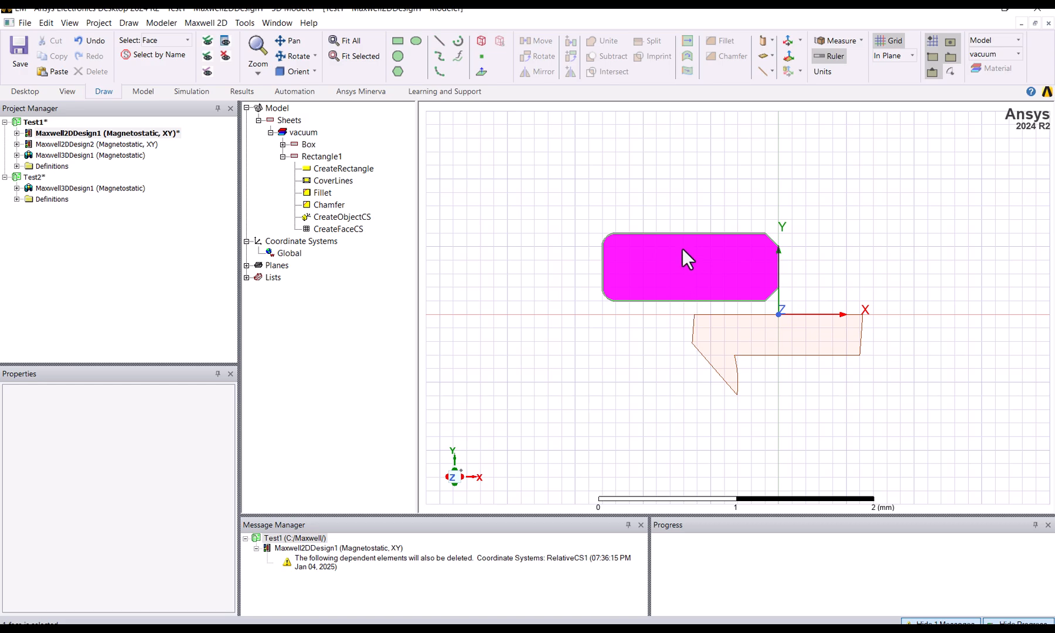
pyautogui.scroll(3, 683, 246)
pyautogui.click(720, 212)
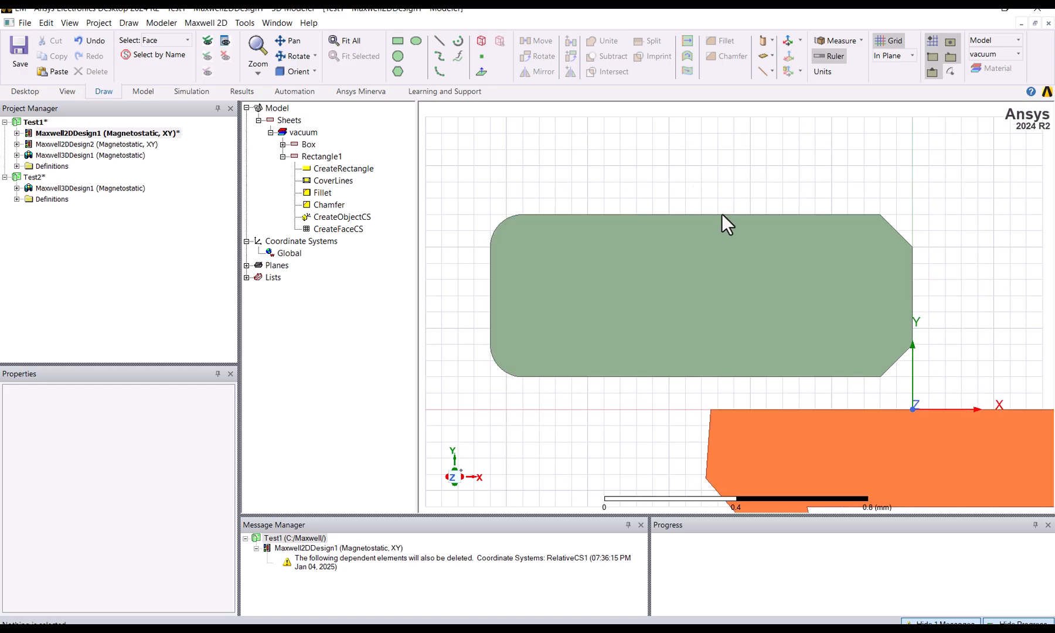
pyautogui.click(186, 44)
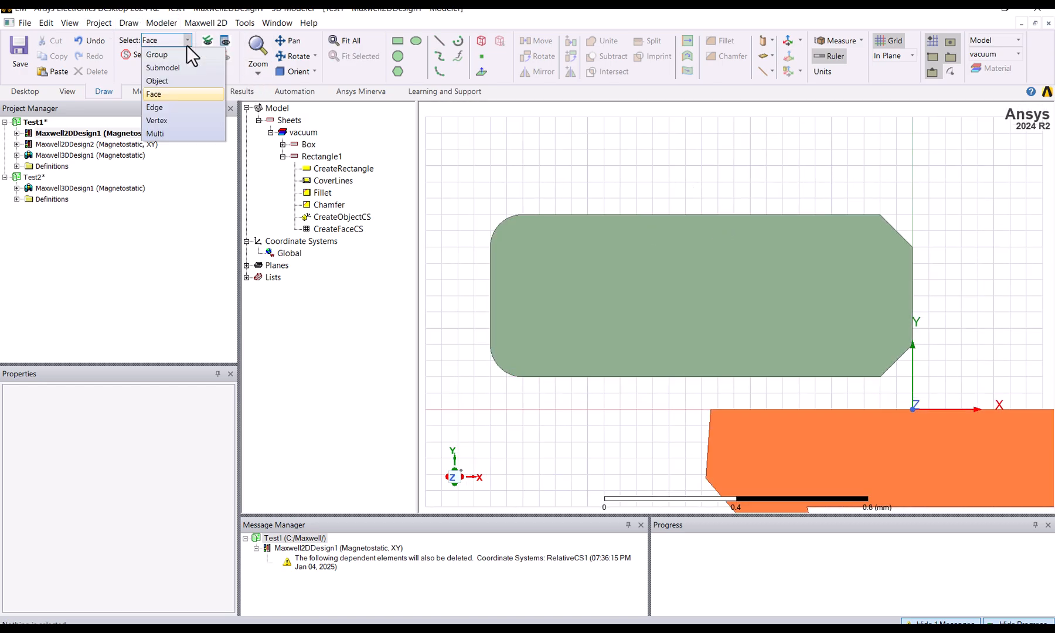
pyautogui.click(165, 108)
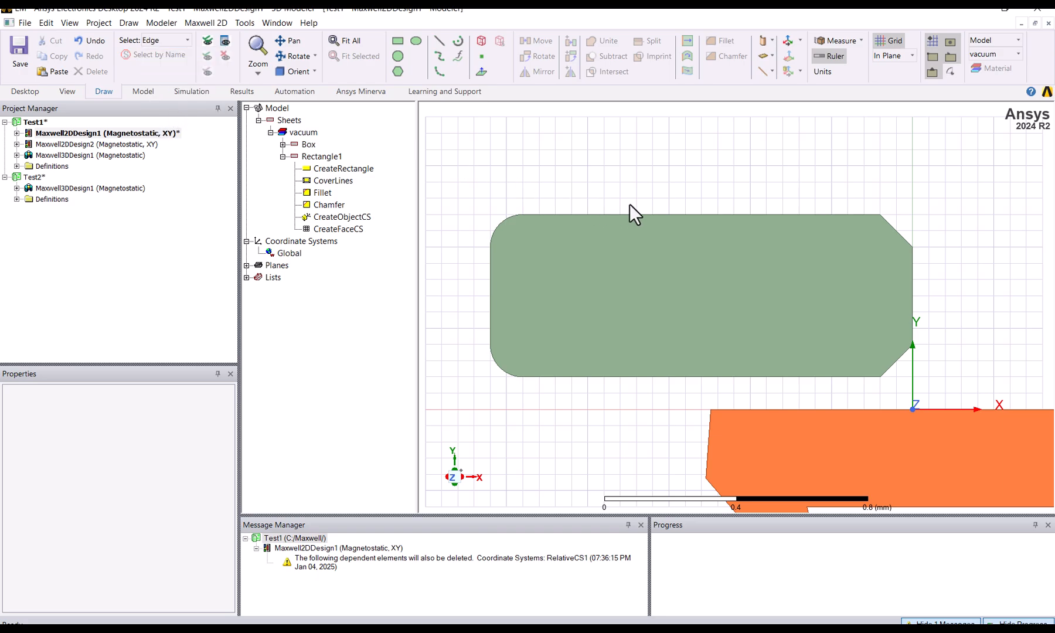
pyautogui.click(692, 215)
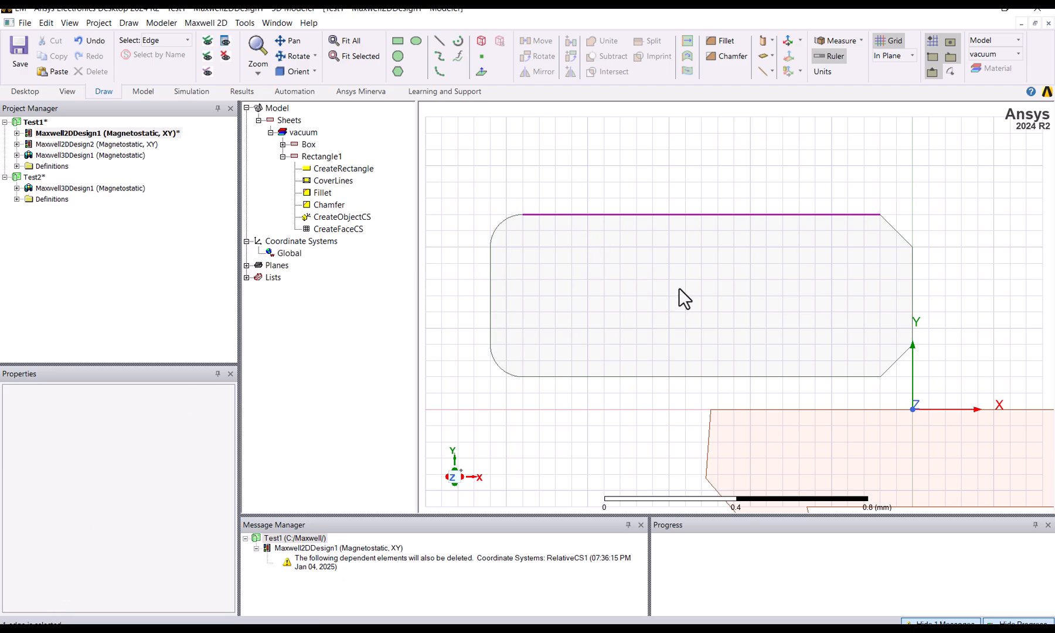
pyautogui.keyDown('ctrl'); pyautogui.click(685, 377); pyautogui.keyUp('ctrl')
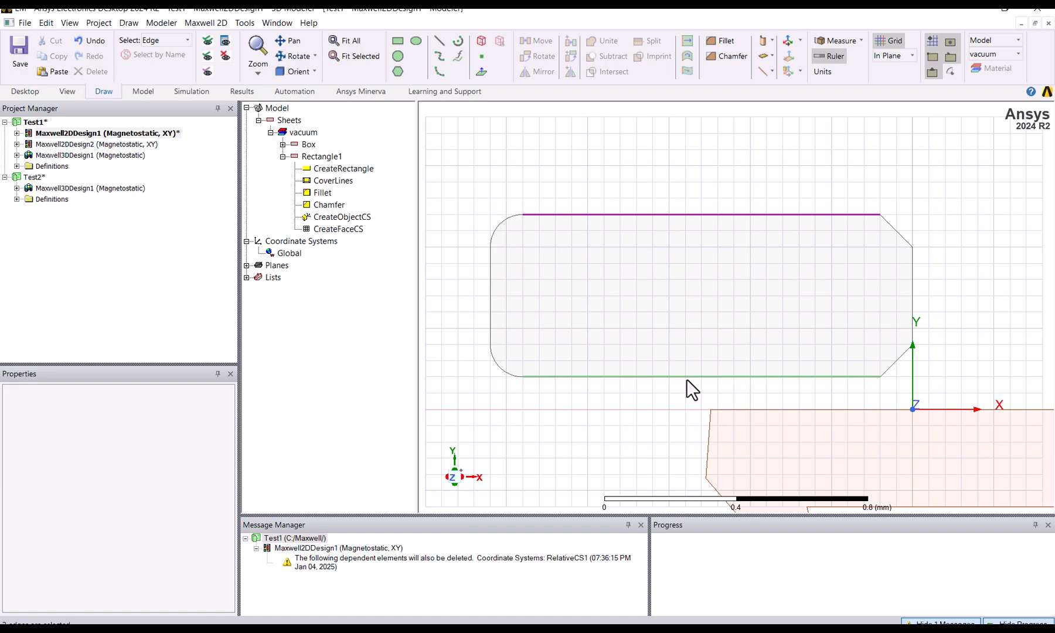
pyautogui.click(856, 41)
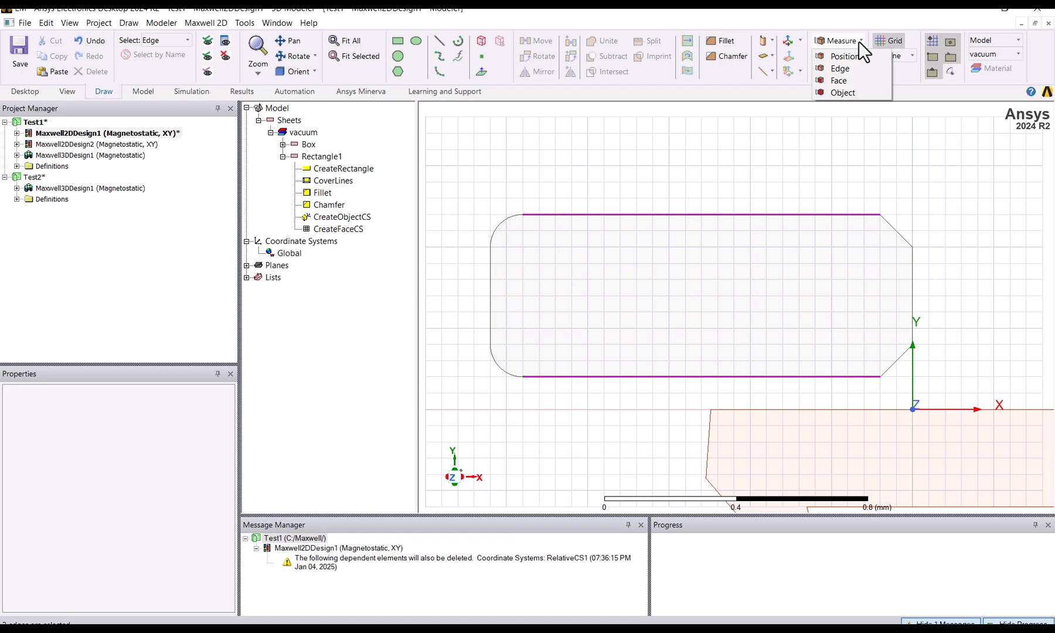
pyautogui.click(845, 69)
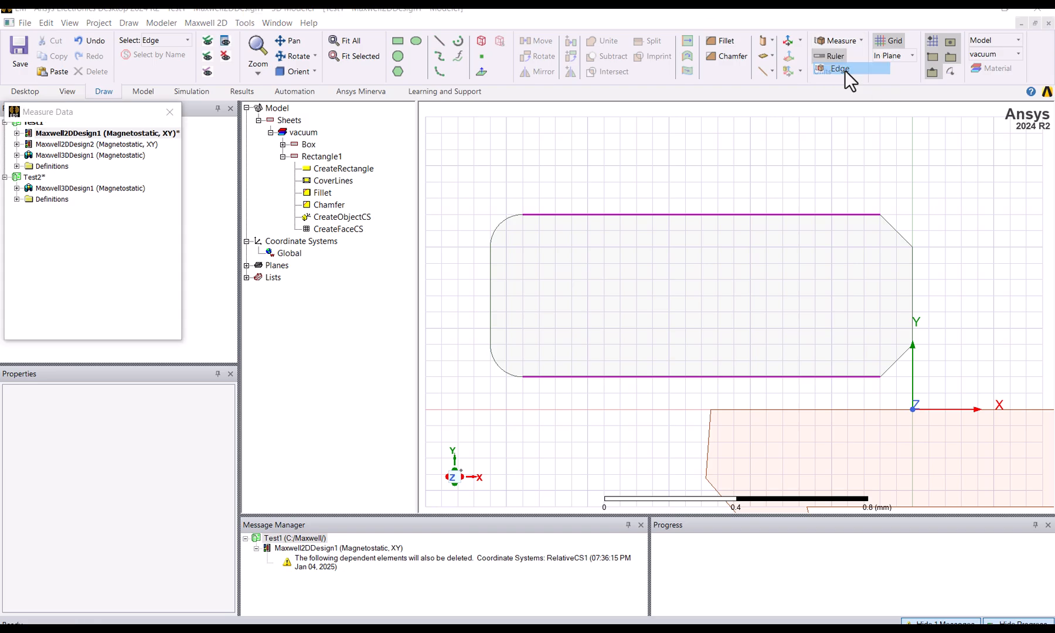
# Examine the measured lengths of Rectangle1's upper and lower edges and the minimum distance between them, then close the results.
pyautogui.moveTo(98, 109); pyautogui.dragTo(318, 103)
pyautogui.moveTo(402, 180); pyautogui.dragTo(513, 180)
pyautogui.scroll(-1, 382, 235)
pyautogui.scroll(1, 381, 217)
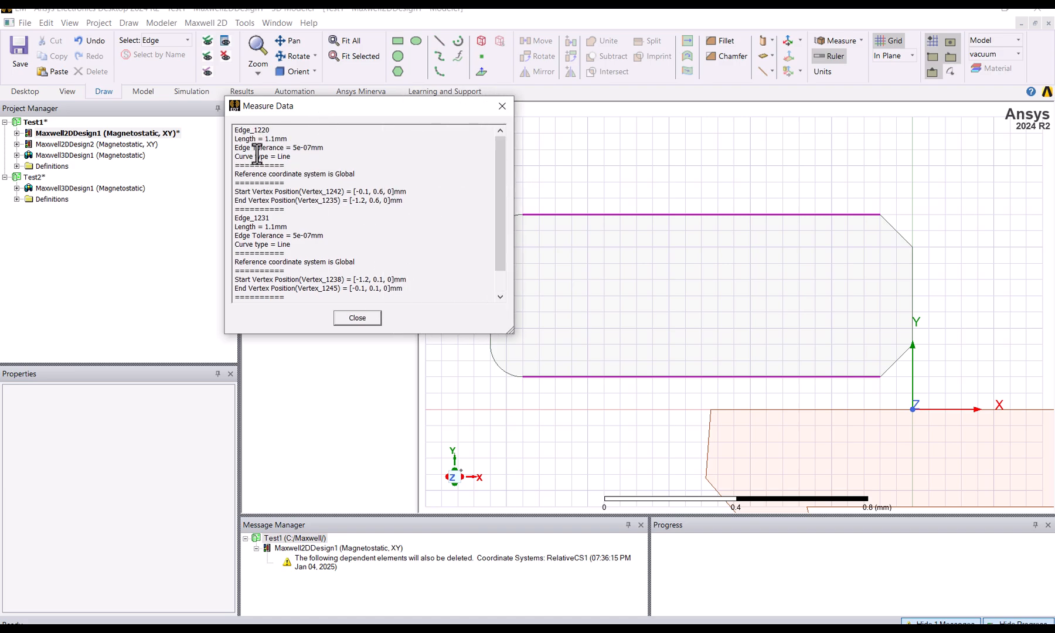
pyautogui.doubleClick(262, 130)
pyautogui.moveTo(246, 139); pyautogui.dragTo(287, 139)
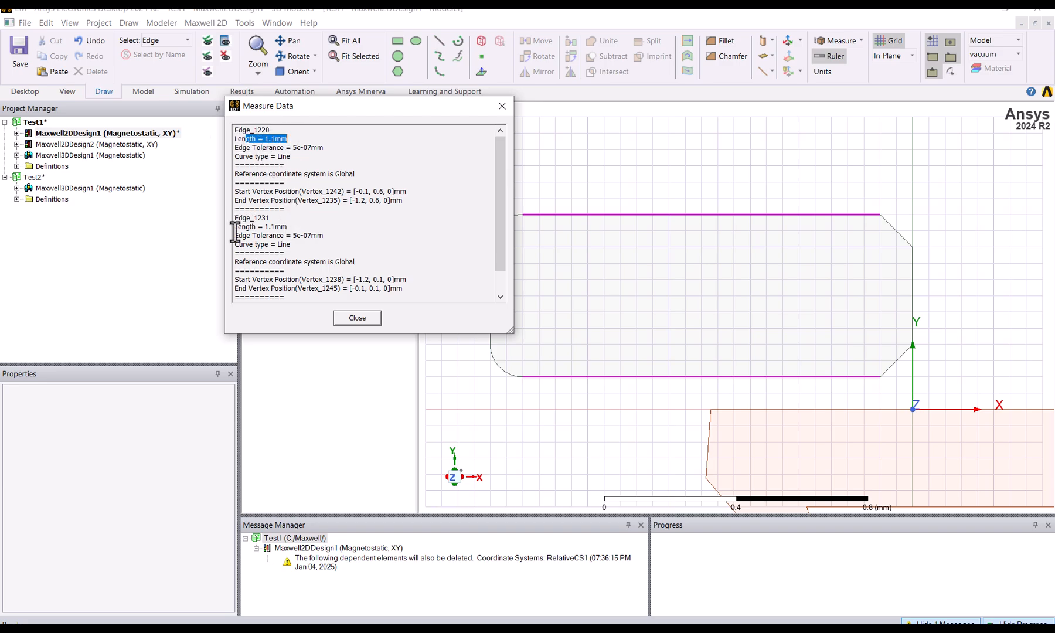
pyautogui.moveTo(246, 217); pyautogui.dragTo(293, 228)
pyautogui.scroll(-1, 293, 219)
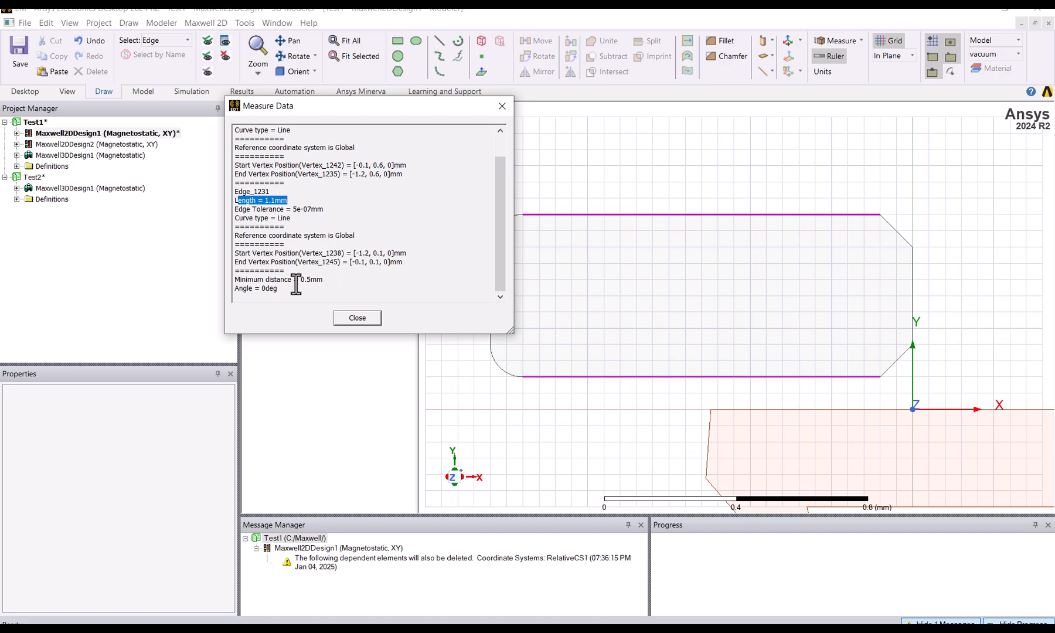
pyautogui.moveTo(301, 280); pyautogui.dragTo(323, 283)
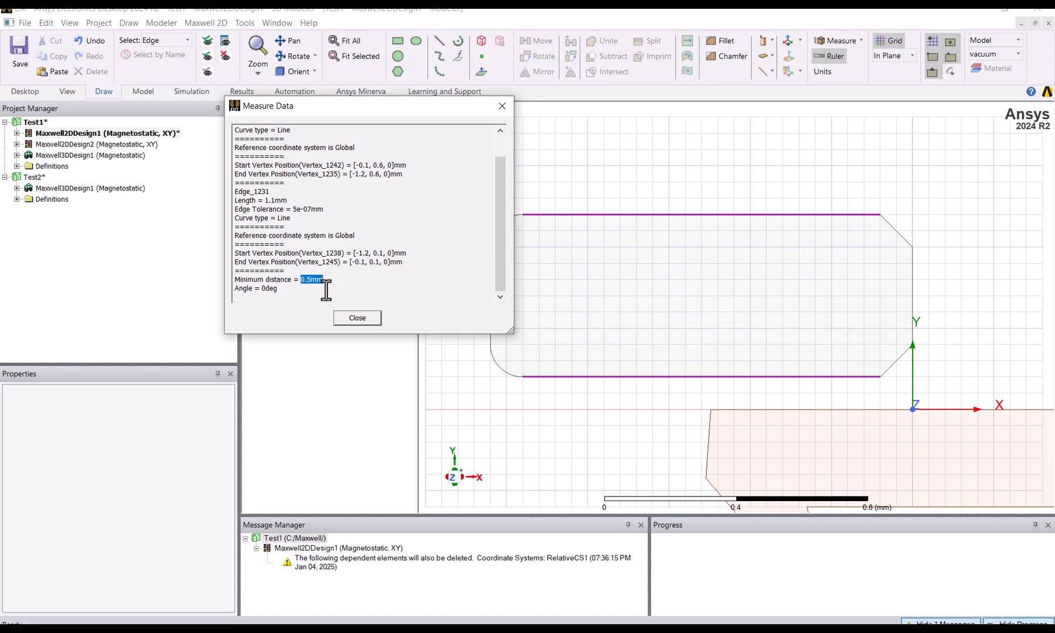
pyautogui.moveTo(235, 280); pyautogui.dragTo(323, 281)
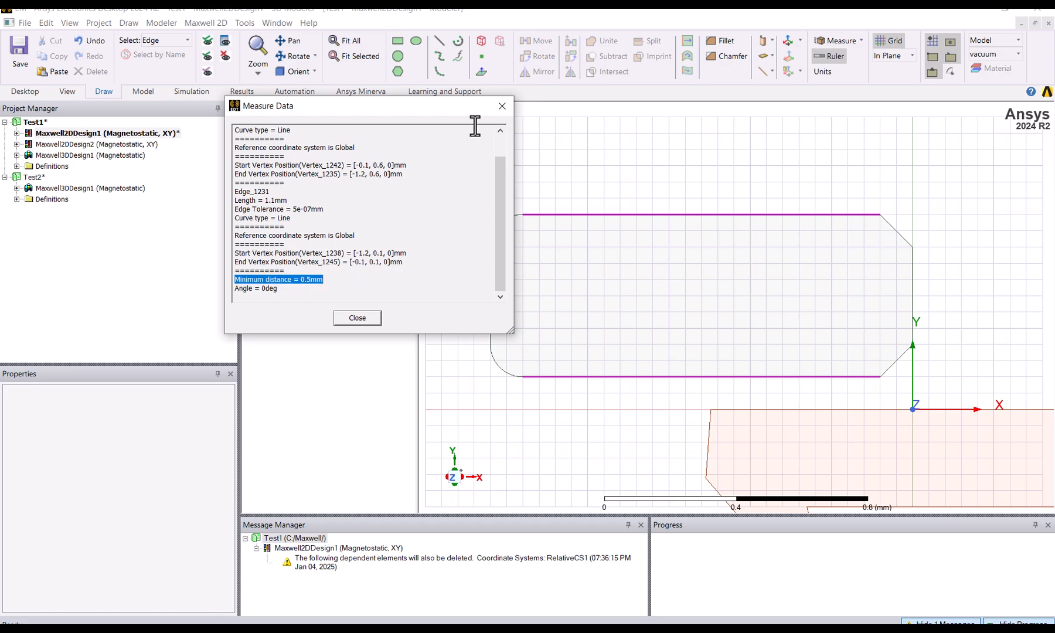
pyautogui.click(495, 109)
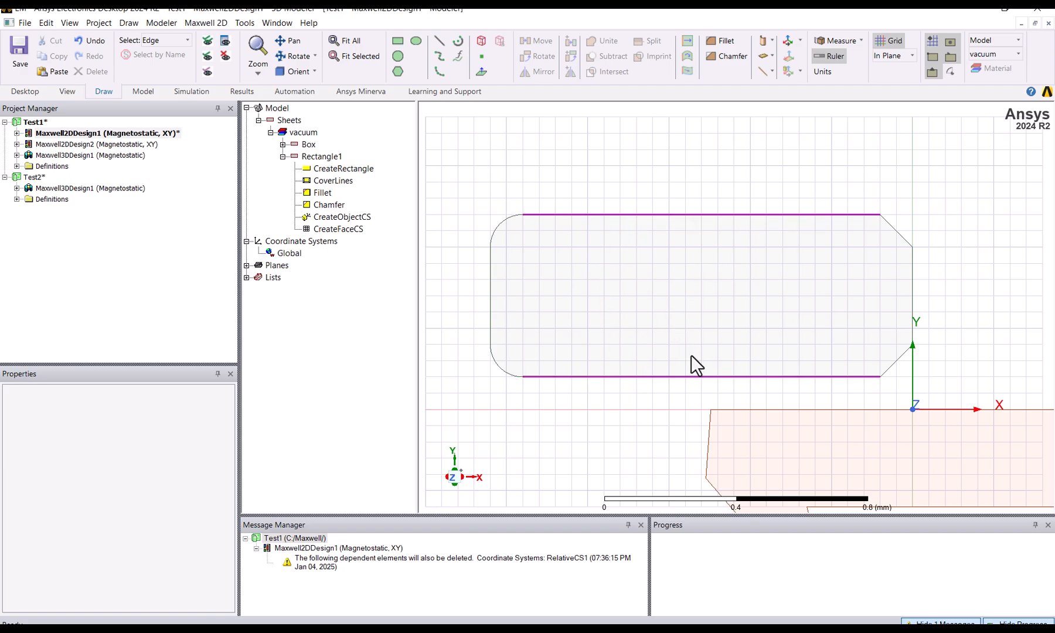
# Measure the fillet arc at Rectangle1's upper-left corner and check its radius and diameter.
pyautogui.keyDown('ctrl'); pyautogui.click(697, 381); pyautogui.keyUp('ctrl')
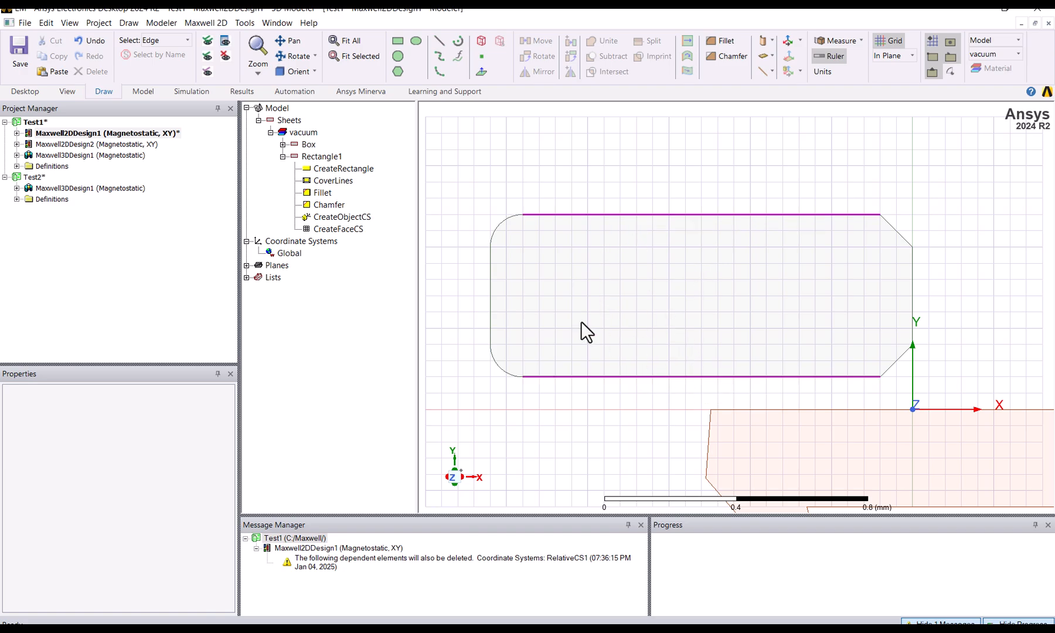
pyautogui.click(500, 224)
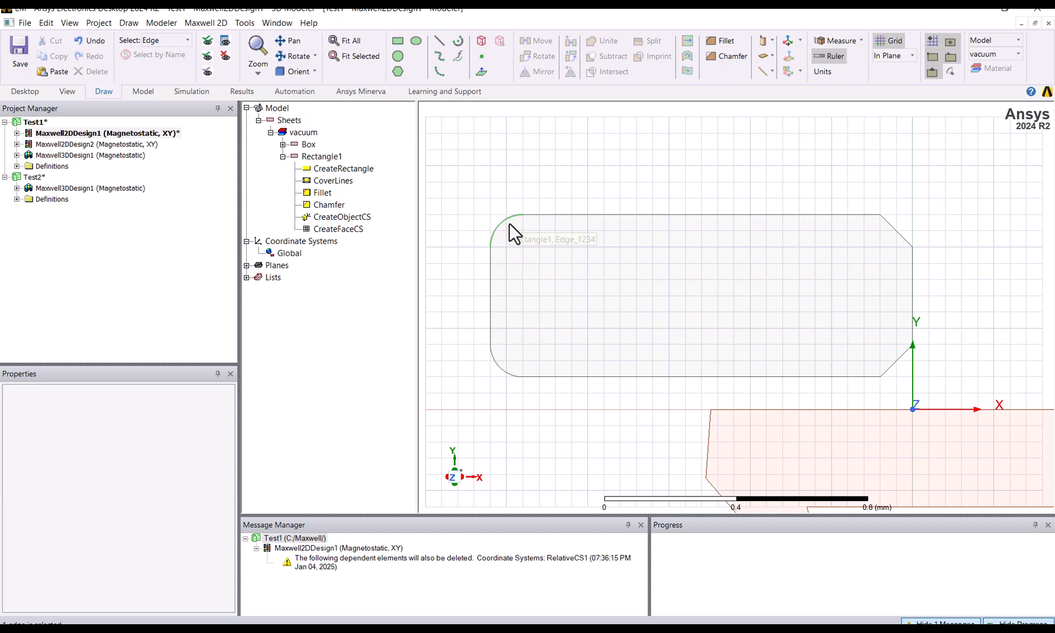
pyautogui.click(856, 40)
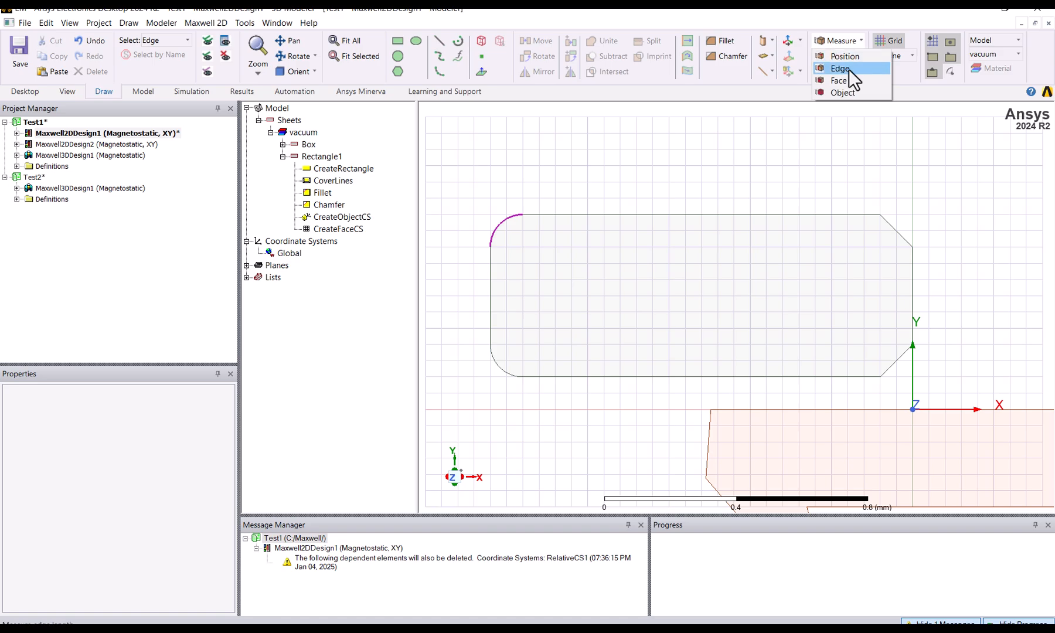
pyautogui.click(849, 69)
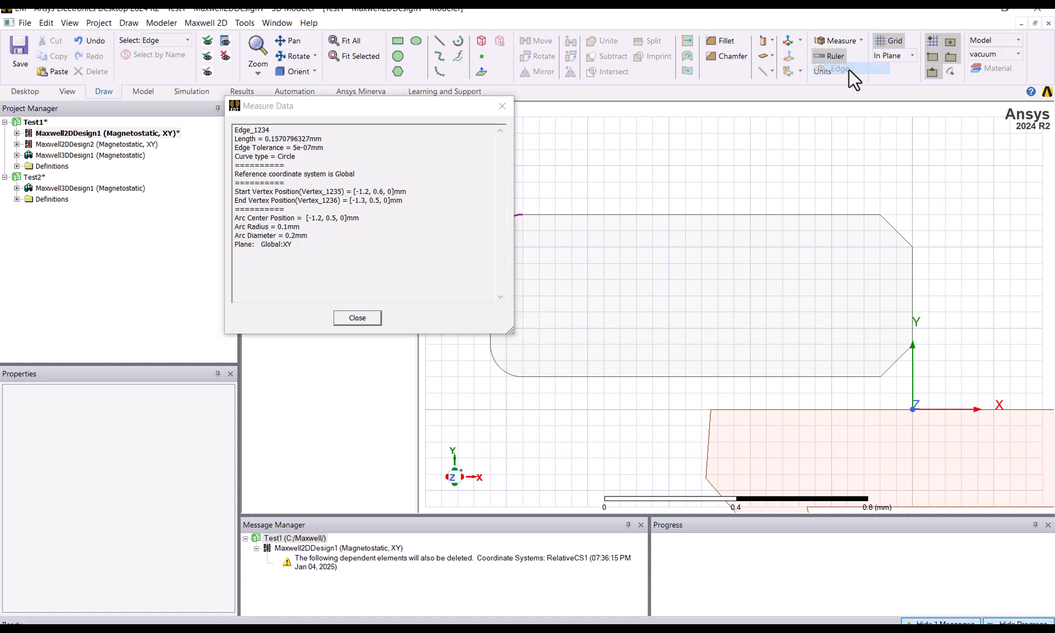
pyautogui.doubleClick(283, 227)
pyautogui.moveTo(284, 235); pyautogui.dragTo(308, 235)
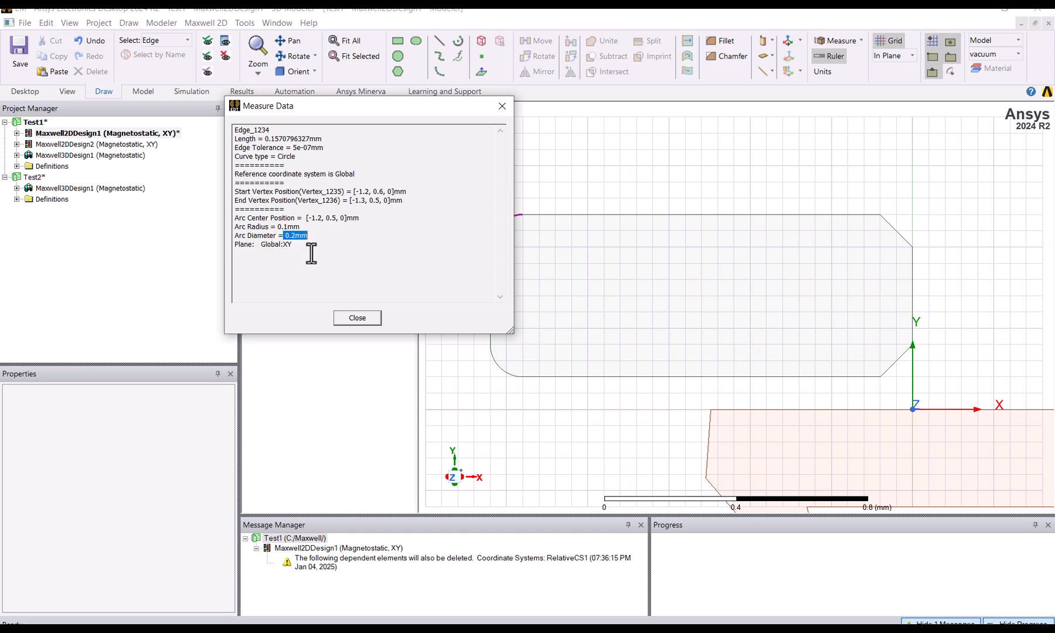
pyautogui.click(500, 108)
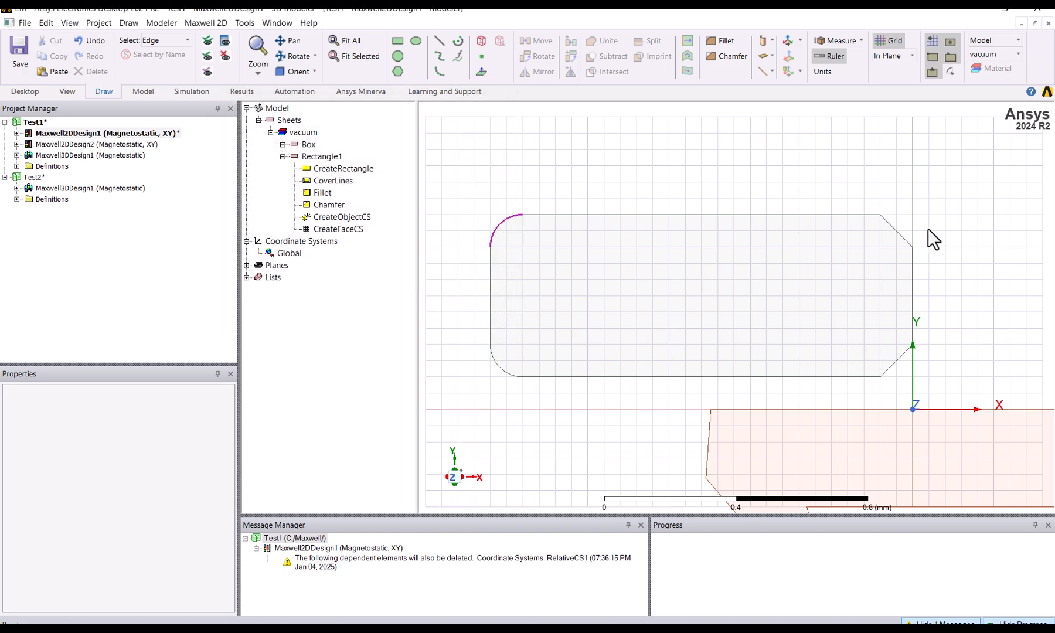
# Measure the chamfer edge at Rectangle1's upper-right corner and check its length.
pyautogui.click(892, 228)
pyautogui.click(842, 41)
pyautogui.click(848, 70)
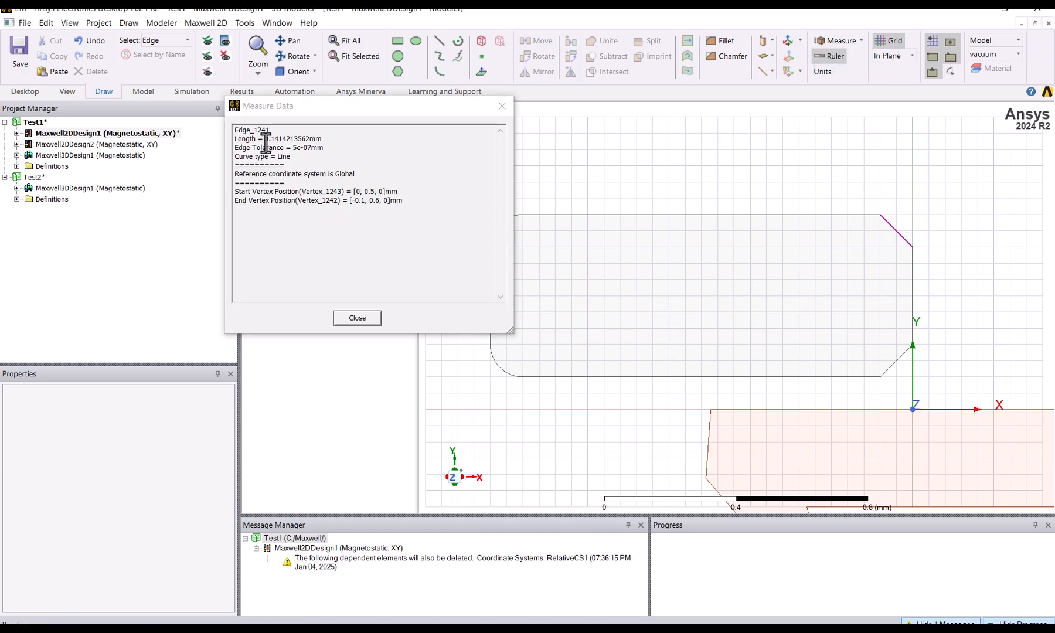
pyautogui.moveTo(265, 138); pyautogui.dragTo(301, 134)
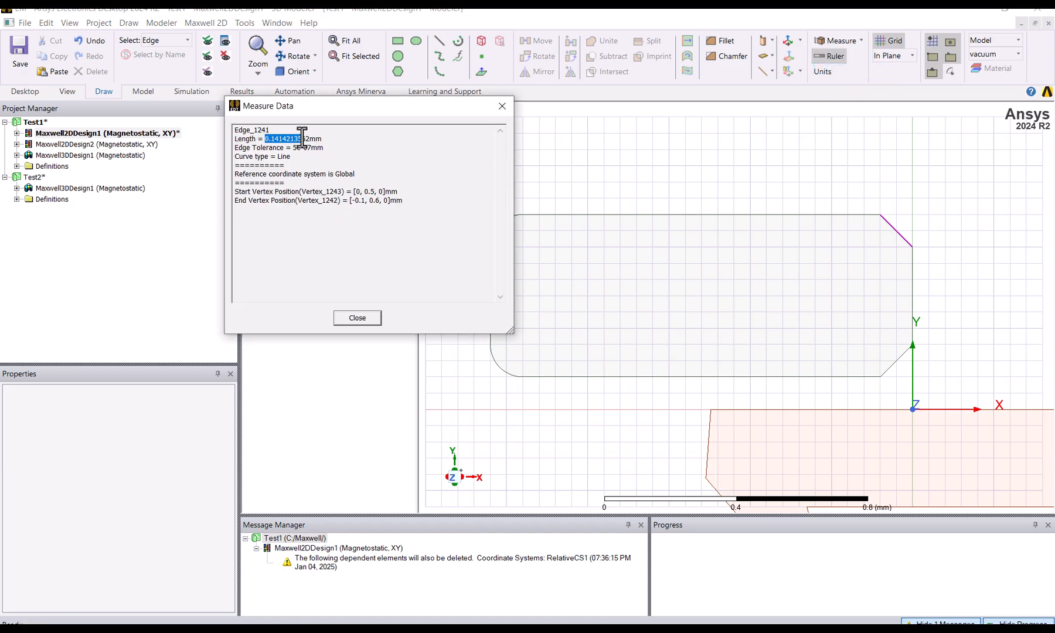
pyautogui.click(502, 106)
# Clear the edge selection and review the available selection modes for objects, faces, edges, vertices and multi.
pyautogui.click(821, 215)
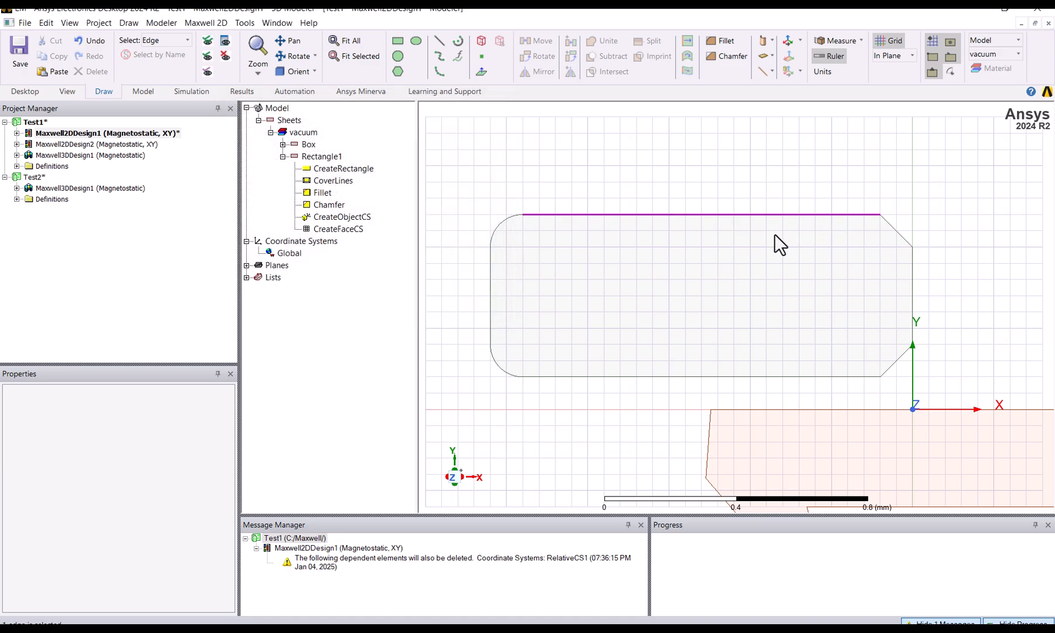
pyautogui.click(591, 233)
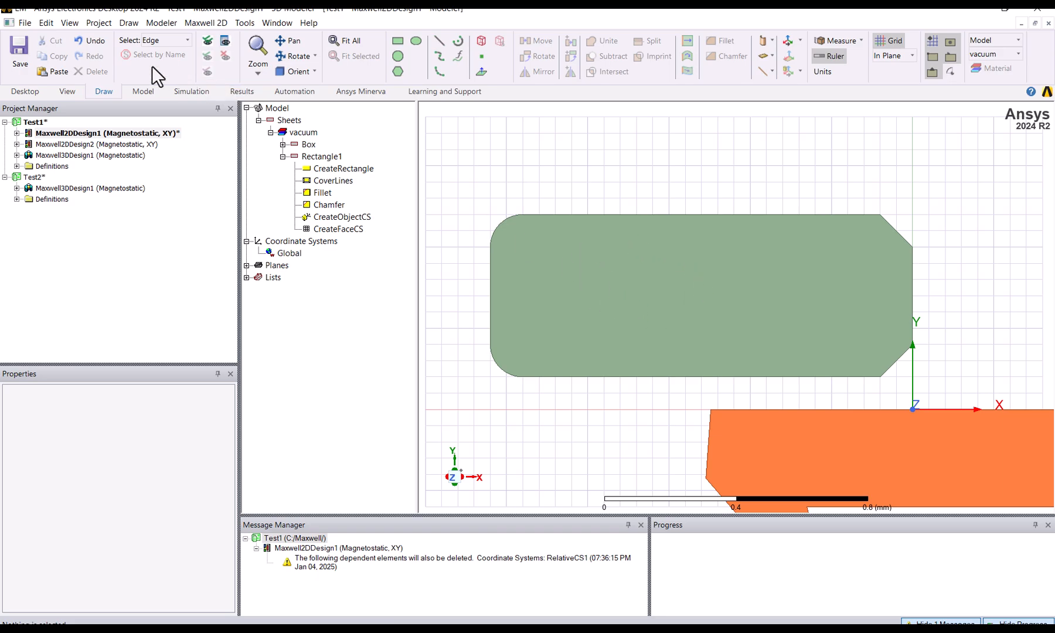
pyautogui.click(186, 40)
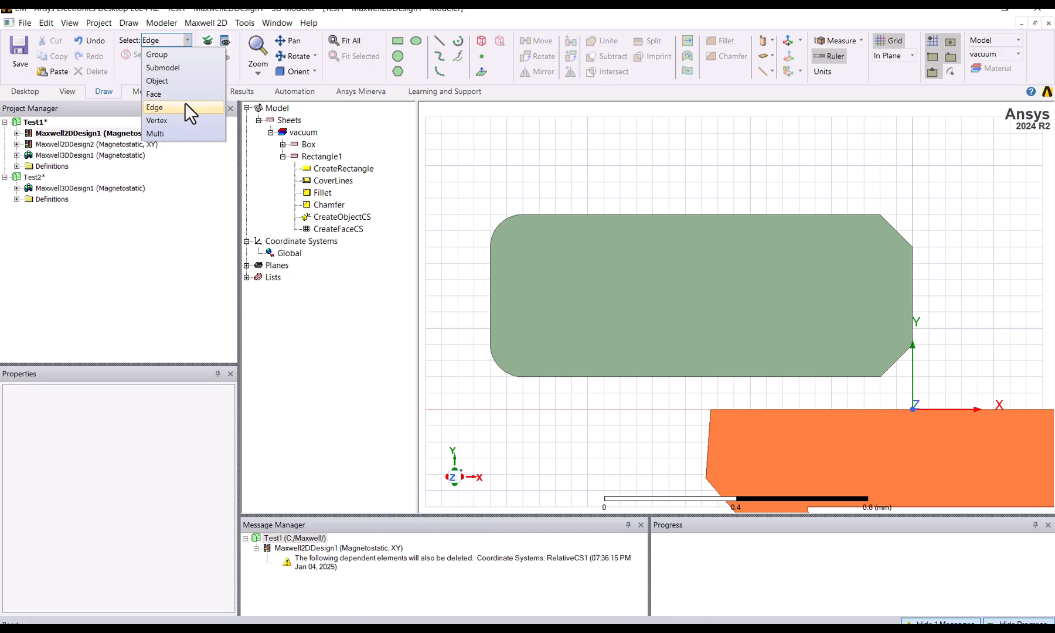
pyautogui.click(557, 159)
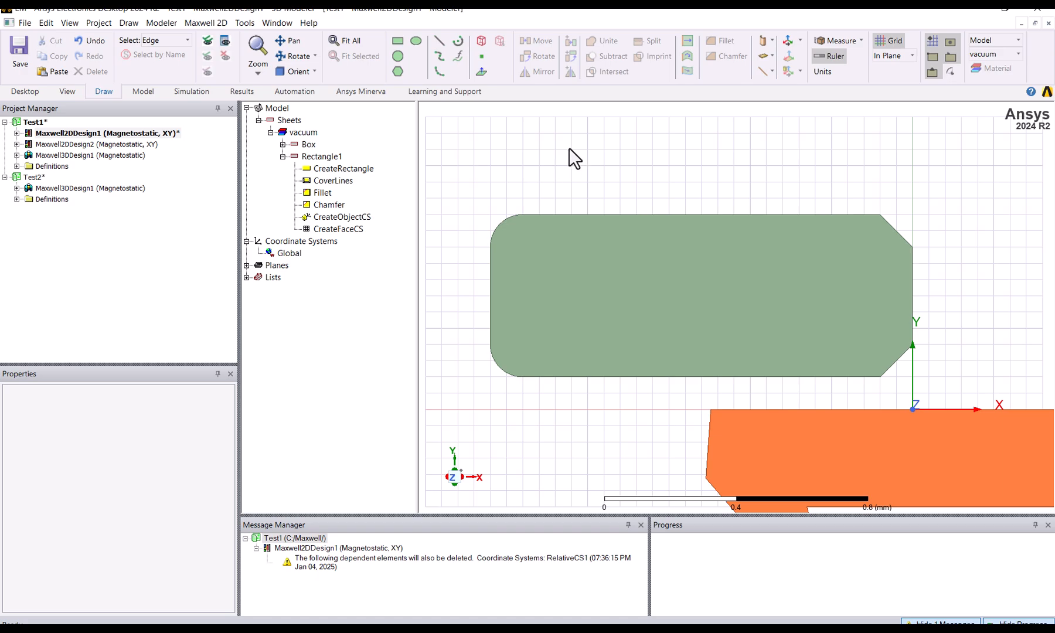
pyautogui.rightClick(564, 161)
pyautogui.moveTo(727, 186)
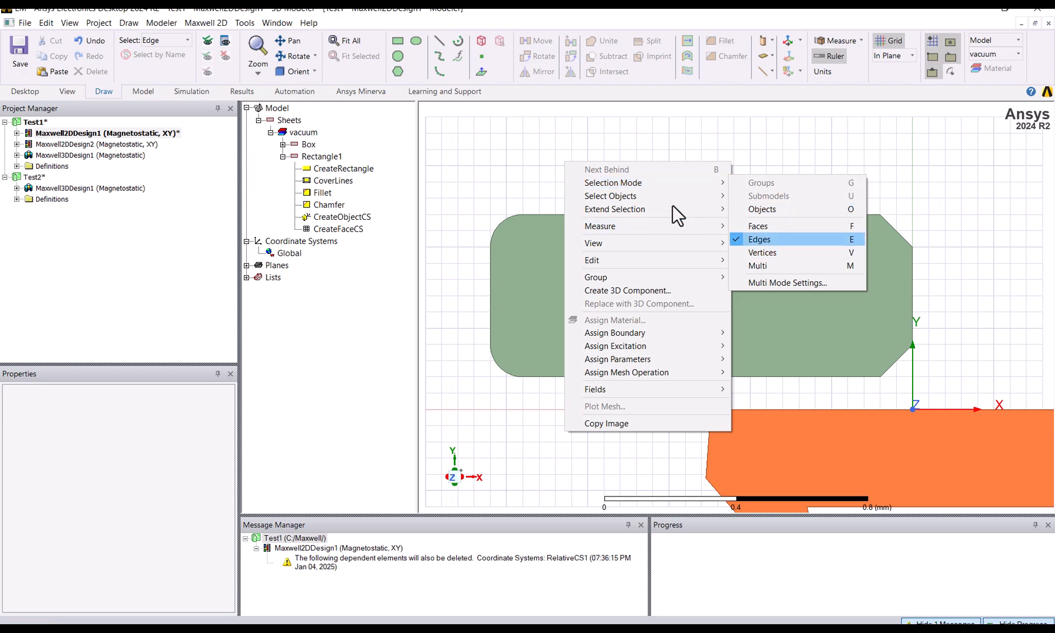
pyautogui.click(431, 148)
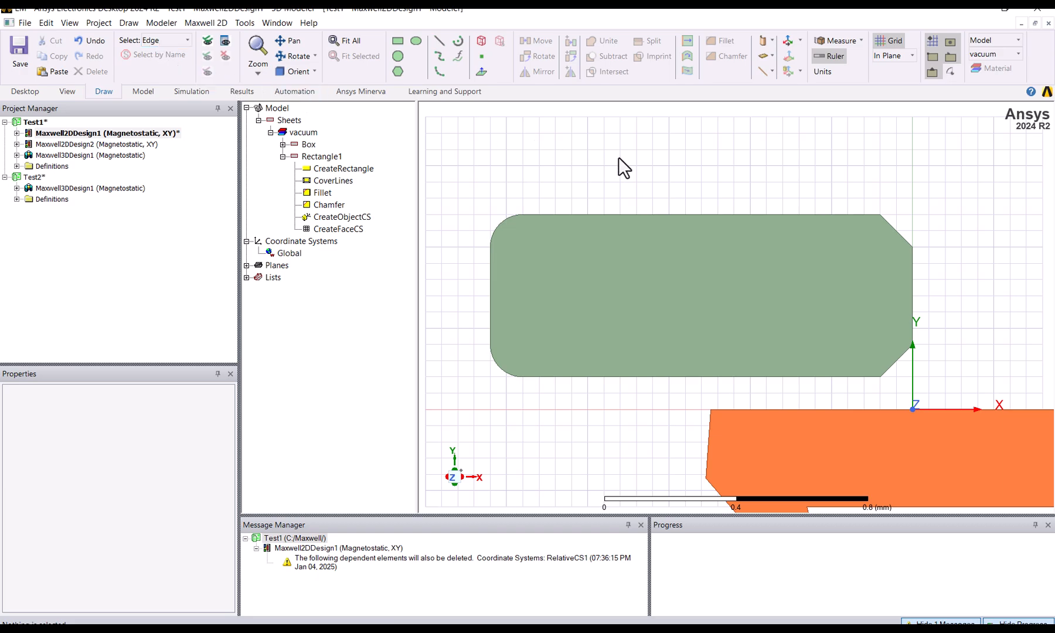
# Switch to object selection and measure Rectangle1 as a whole object.
pyautogui.press('o')
pyautogui.click(718, 281)
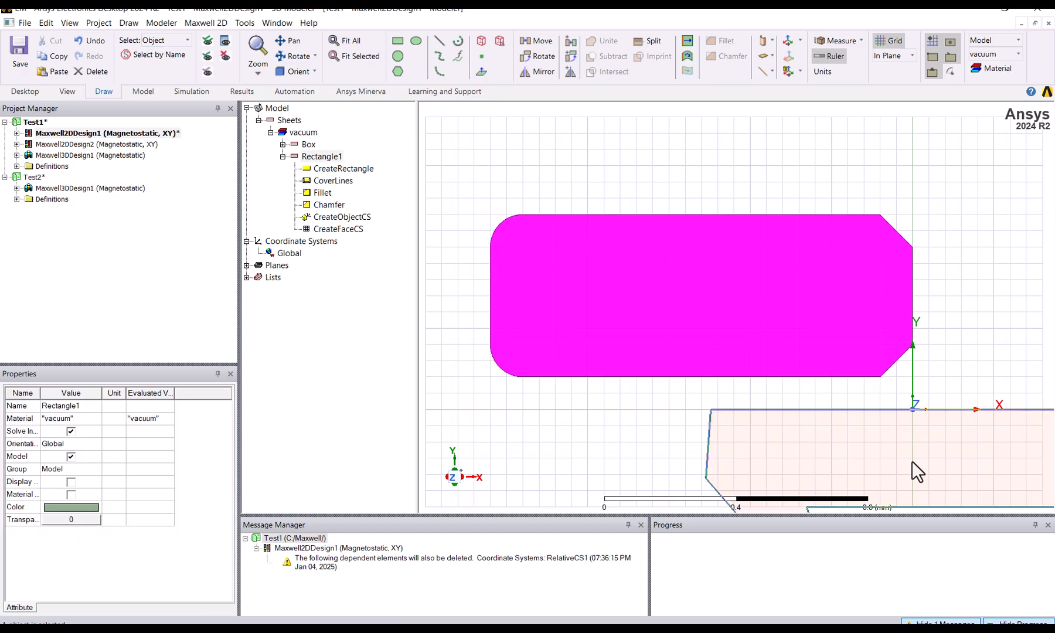
pyautogui.click(823, 434)
pyautogui.click(733, 272)
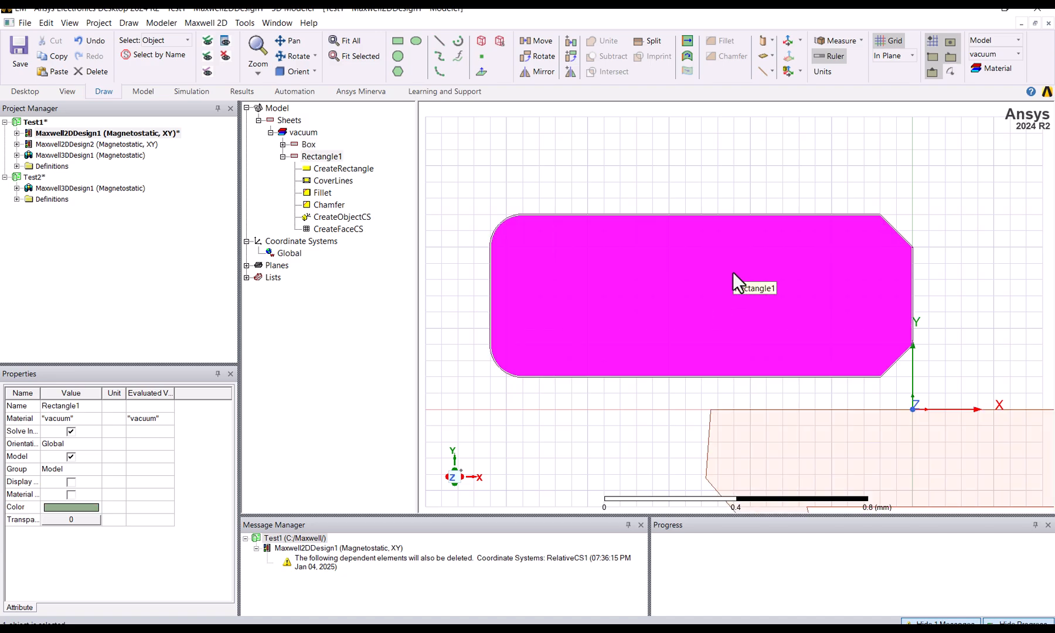
pyautogui.click(838, 40)
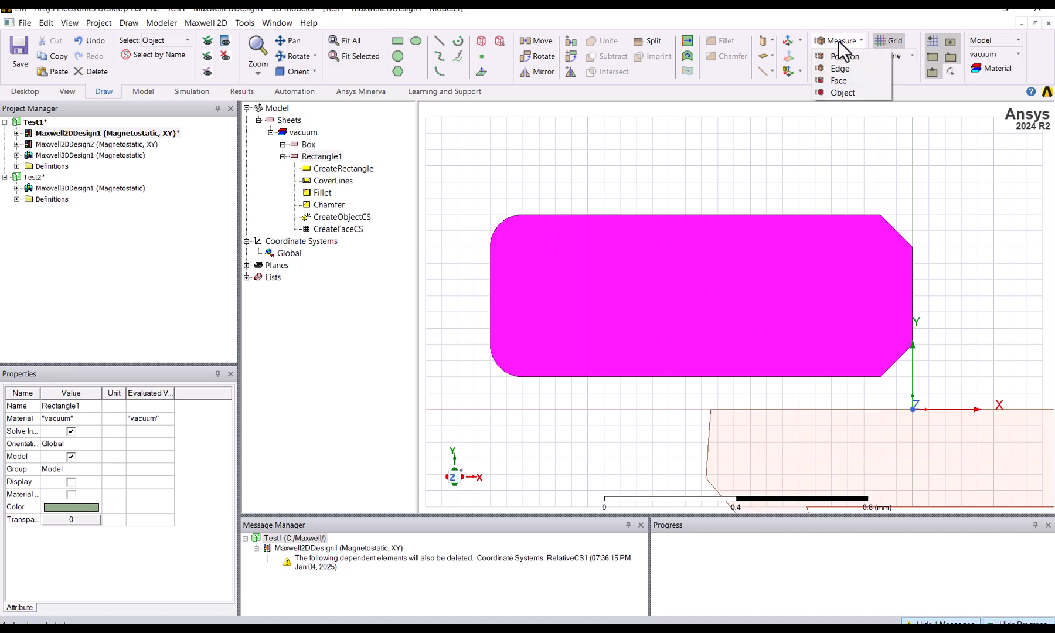
pyautogui.click(842, 92)
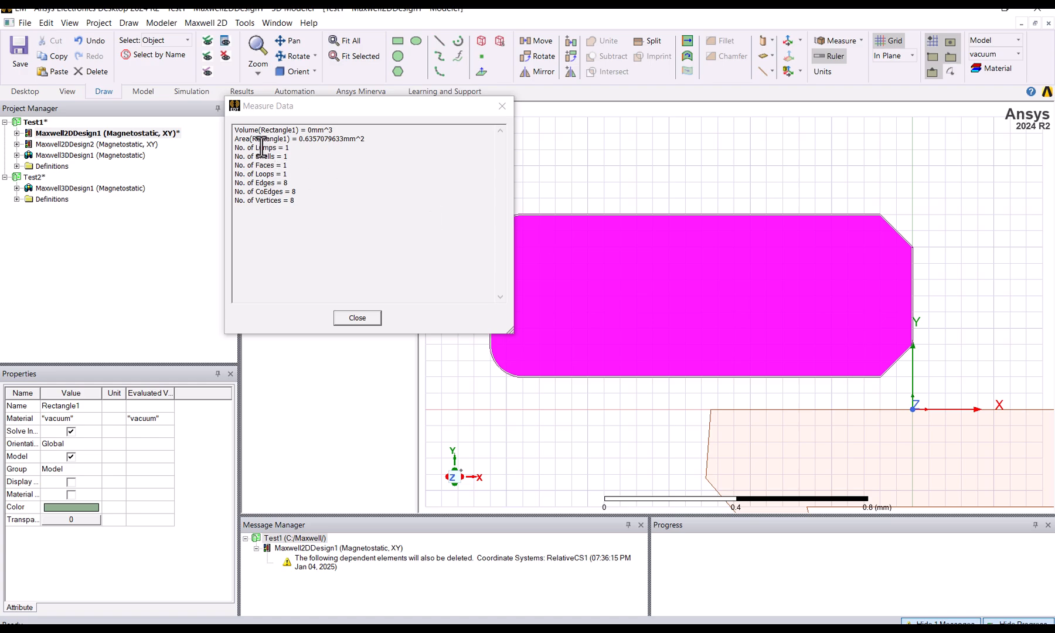
# Examine the volume and area in Rectangle1's object measurement data.
pyautogui.moveTo(240, 137); pyautogui.dragTo(363, 141)
pyautogui.click(352, 235)
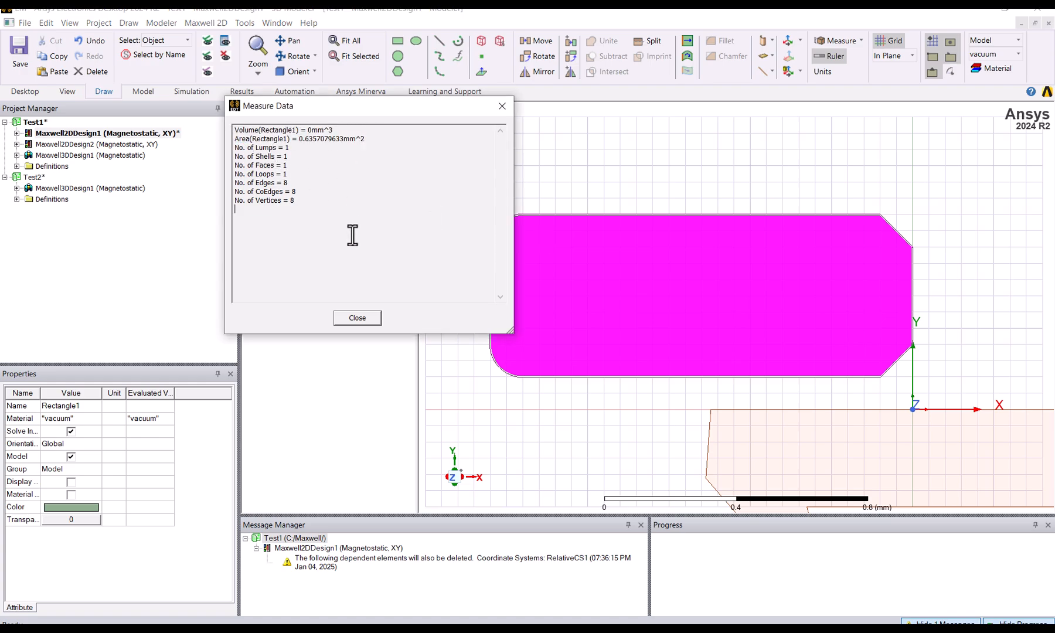
pyautogui.moveTo(234, 139); pyautogui.dragTo(420, 140)
pyautogui.moveTo(337, 128); pyautogui.dragTo(220, 131)
pyautogui.moveTo(340, 131); pyautogui.dragTo(230, 135)
pyautogui.moveTo(368, 142); pyautogui.dragTo(239, 140)
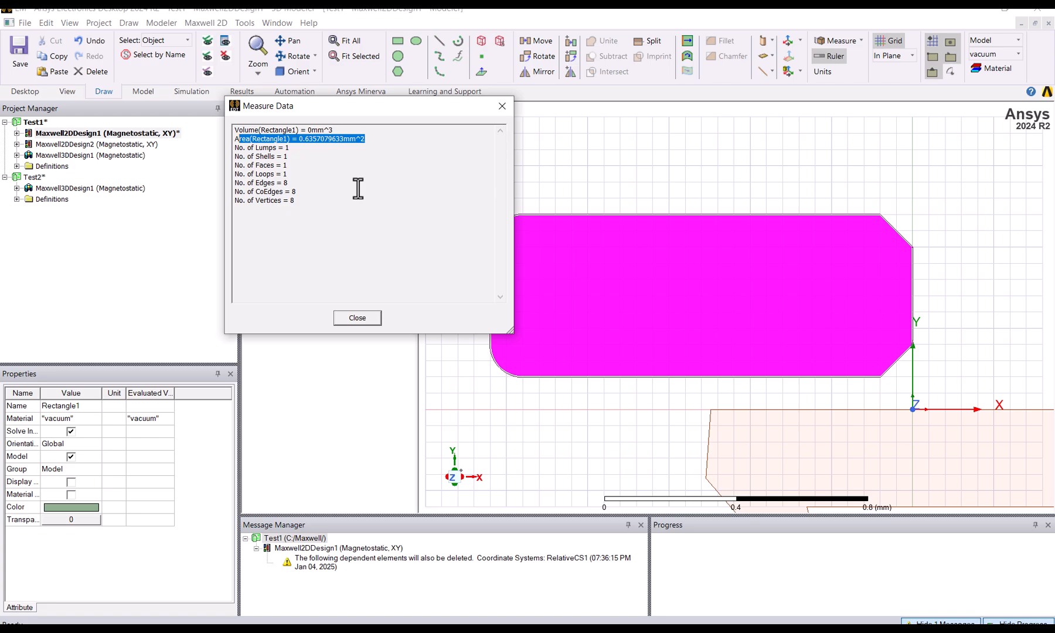
# Close the object measurement data, clear the selection, and turn off the ruler and grid display.
pyautogui.click(502, 106)
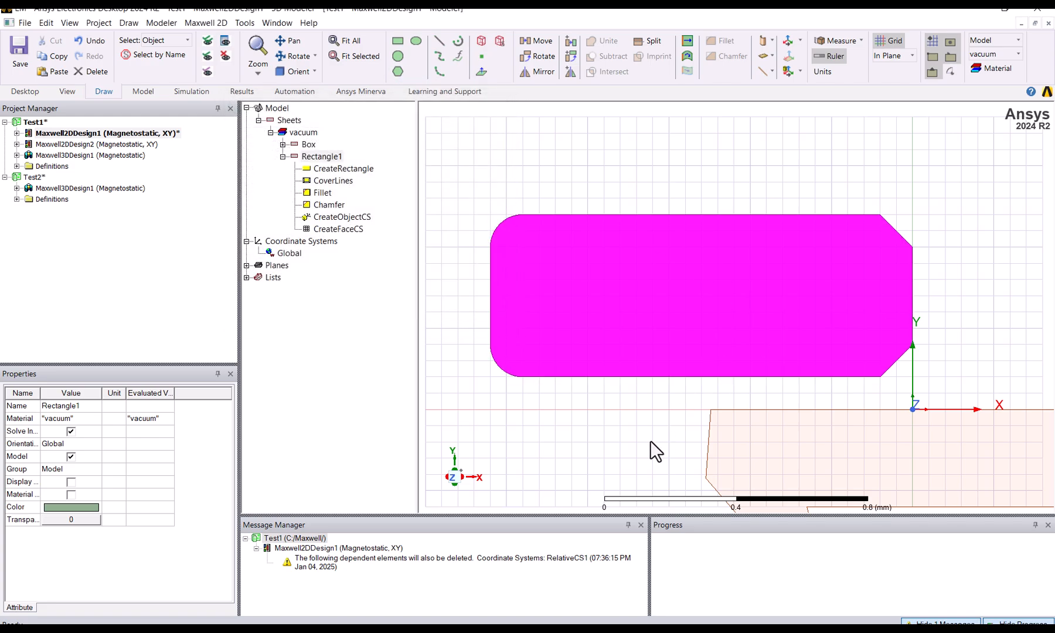
pyautogui.click(631, 447)
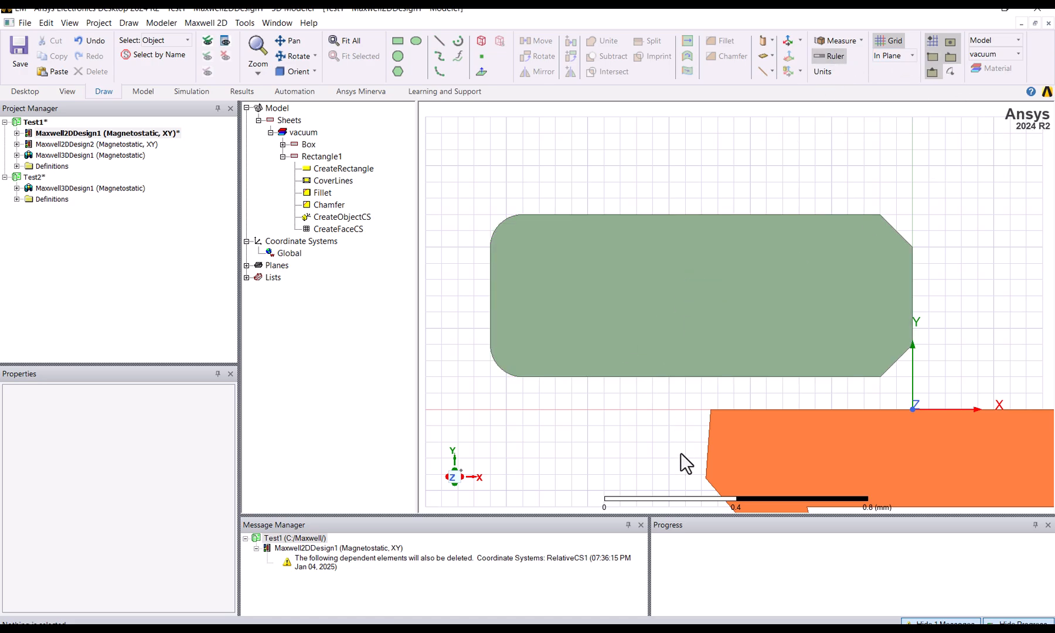
pyautogui.click(836, 55)
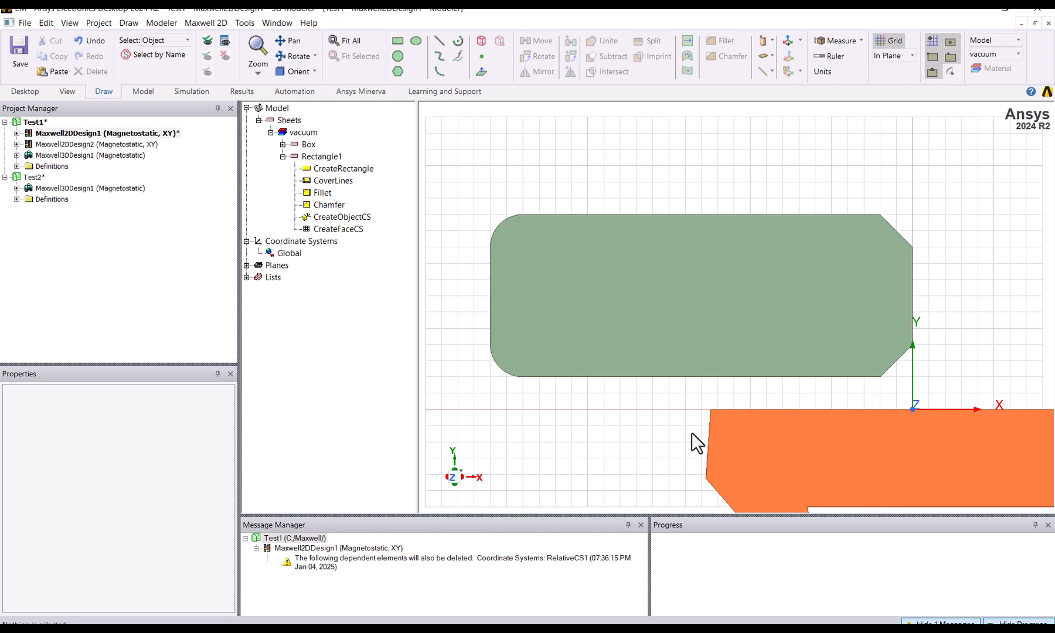
pyautogui.click(896, 41)
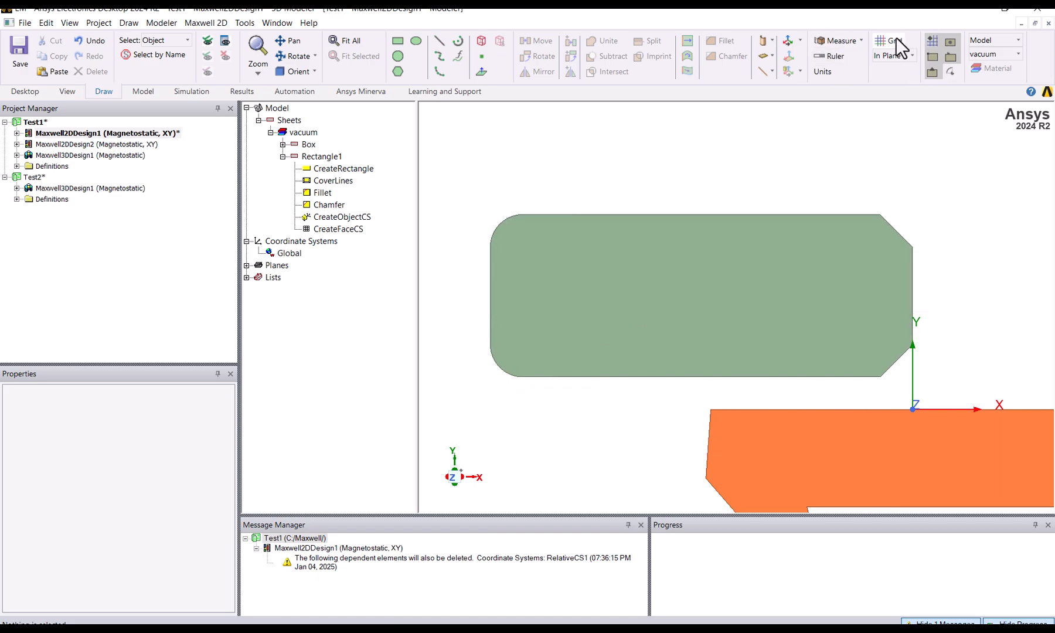
pyautogui.scroll(-3, 604, 149)
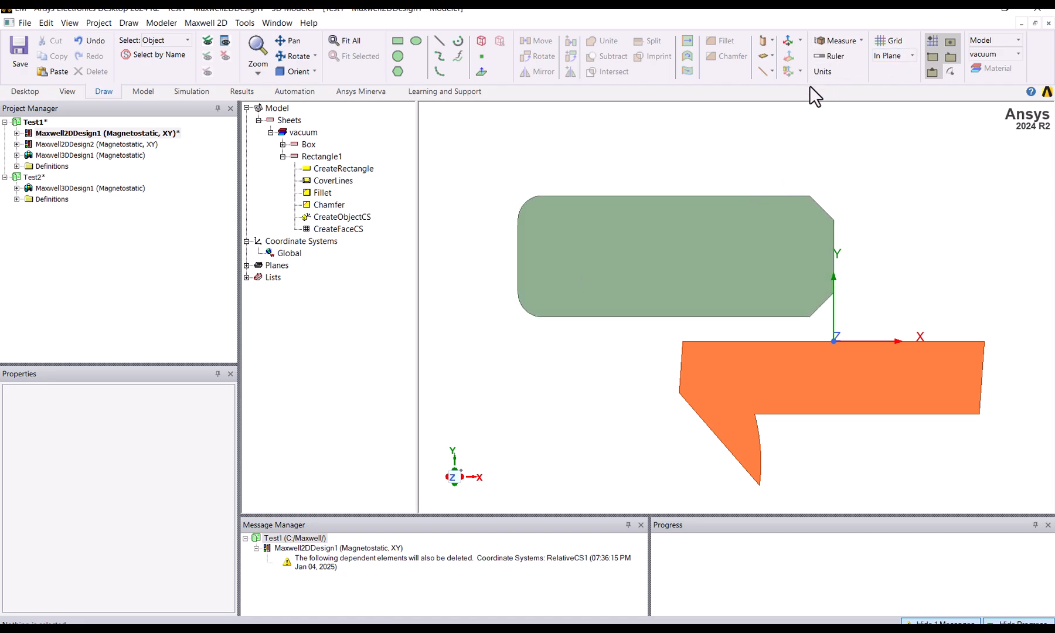
# Change the model units to in with rescaling to the new units enabled.
pyautogui.click(825, 72)
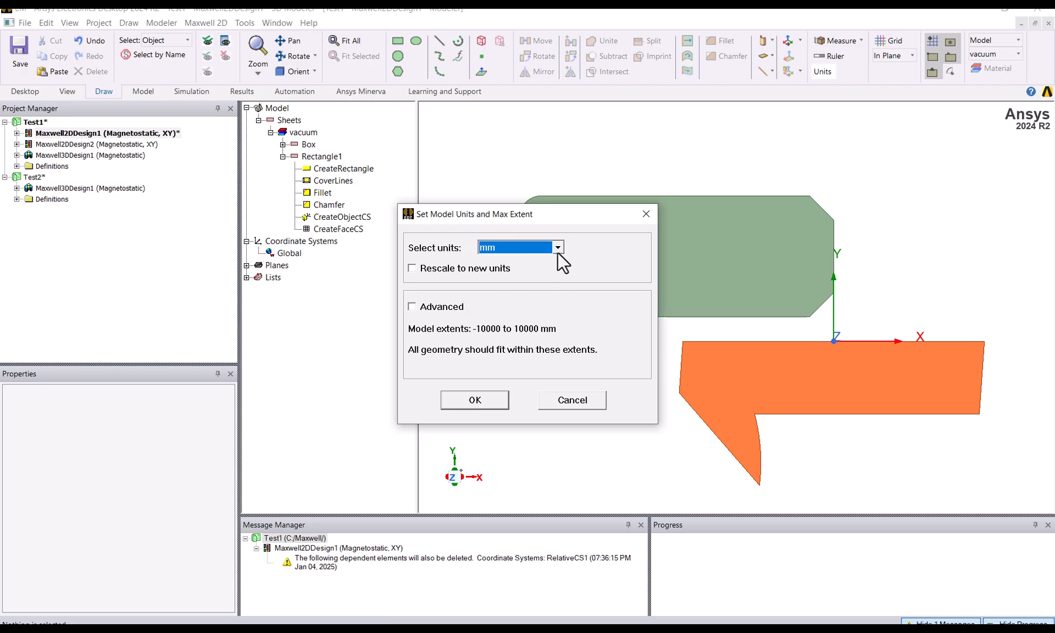
pyautogui.click(557, 246)
pyautogui.click(558, 246)
pyautogui.click(430, 270)
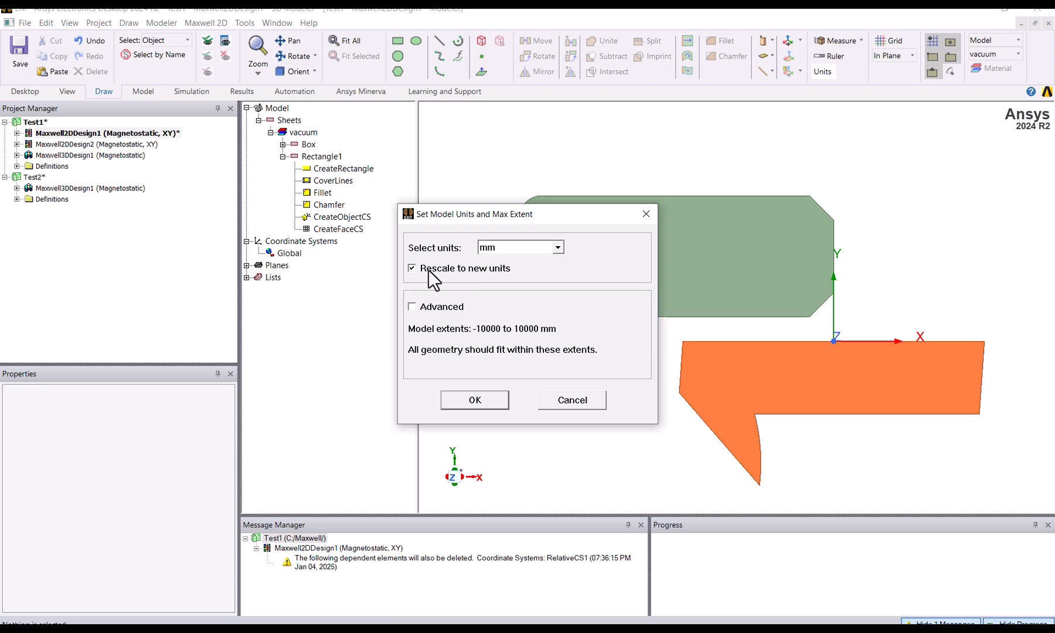
pyautogui.click(559, 248)
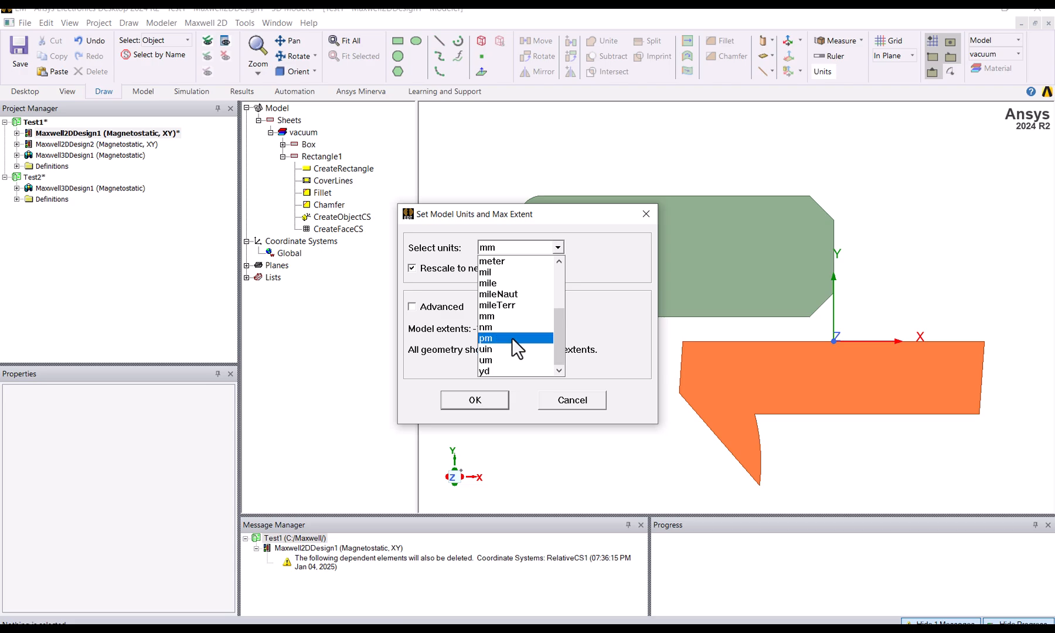
pyautogui.scroll(1, 519, 327)
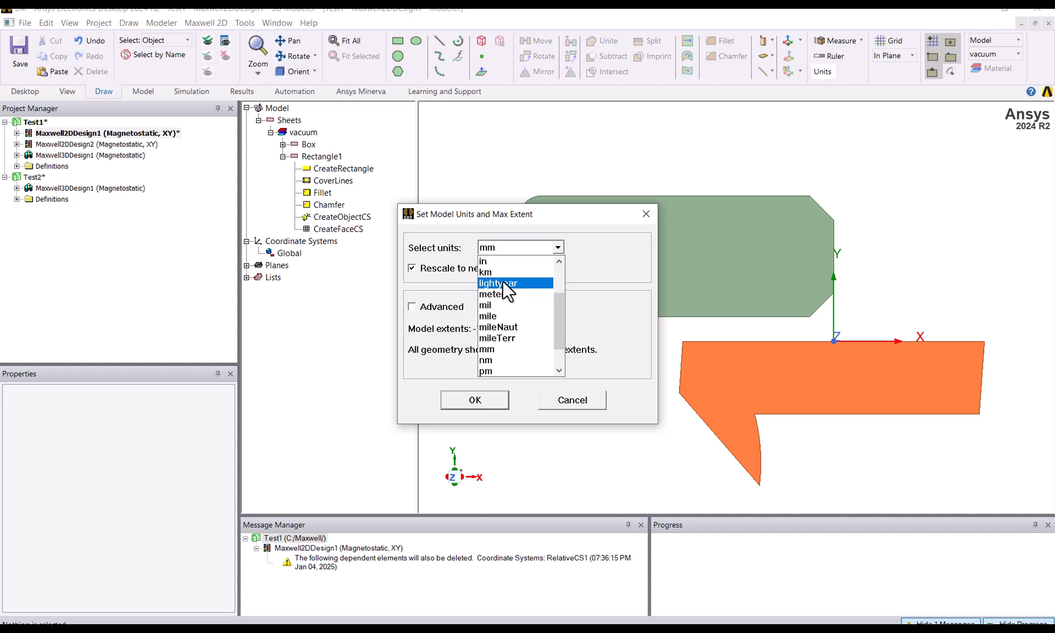
pyautogui.click(506, 262)
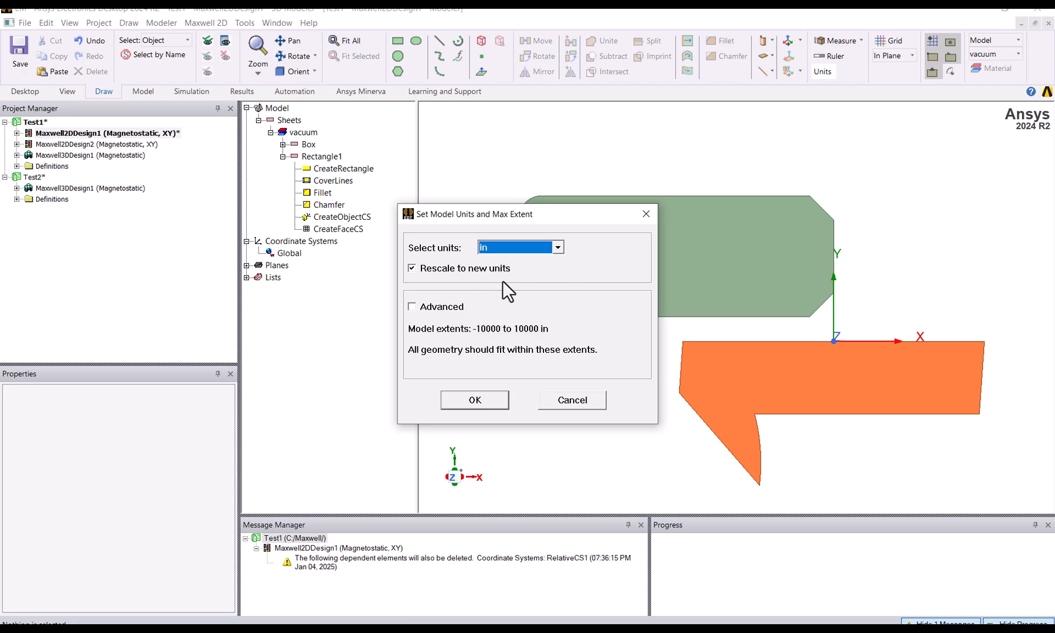
pyautogui.click(471, 400)
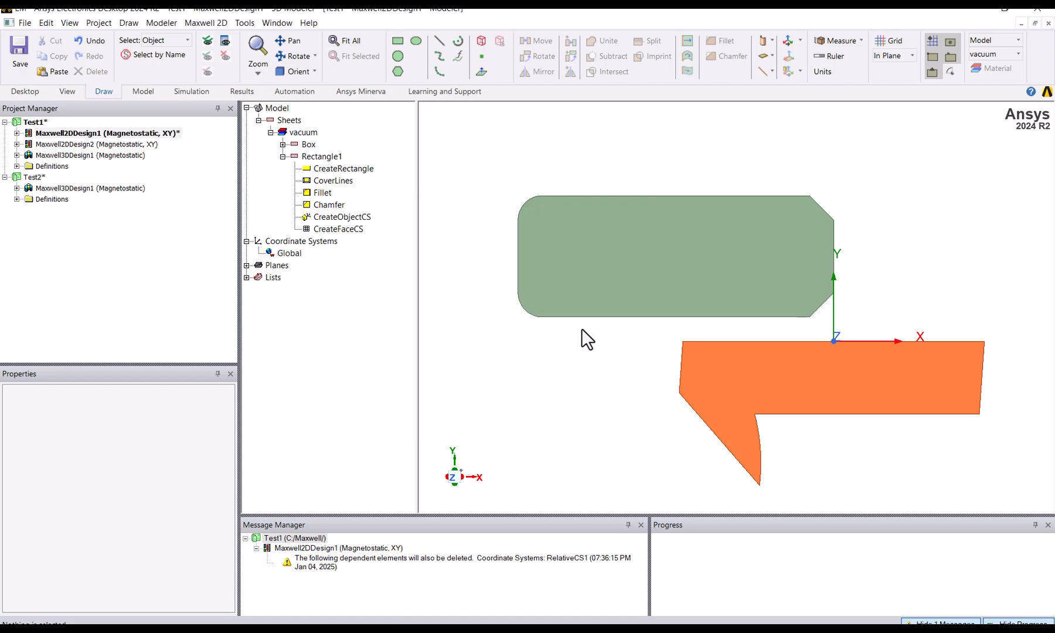
# Switch to edge selection and select Rectangle1's lower straight edge.
pyautogui.click(591, 322)
pyautogui.click(590, 354)
pyautogui.press('e')
pyautogui.click(596, 318)
pyautogui.click(855, 41)
pyautogui.click(849, 55)
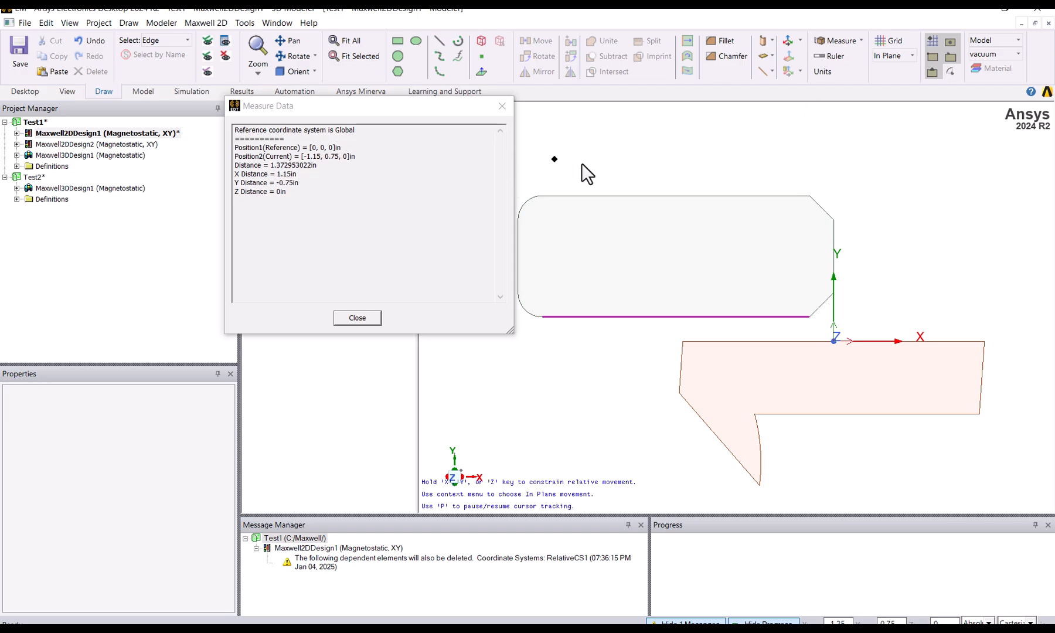
pyautogui.press('Escape')
# Measure the selected lower edge of Rectangle1, check its length, and clear the selection.
pyautogui.click(831, 42)
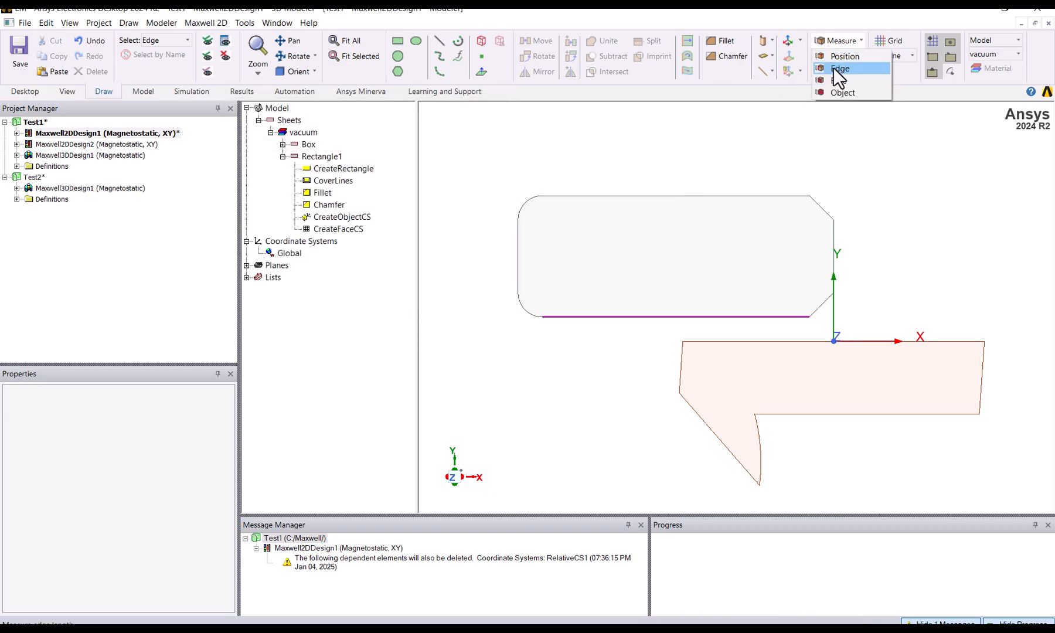
pyautogui.click(840, 69)
pyautogui.doubleClick(268, 139)
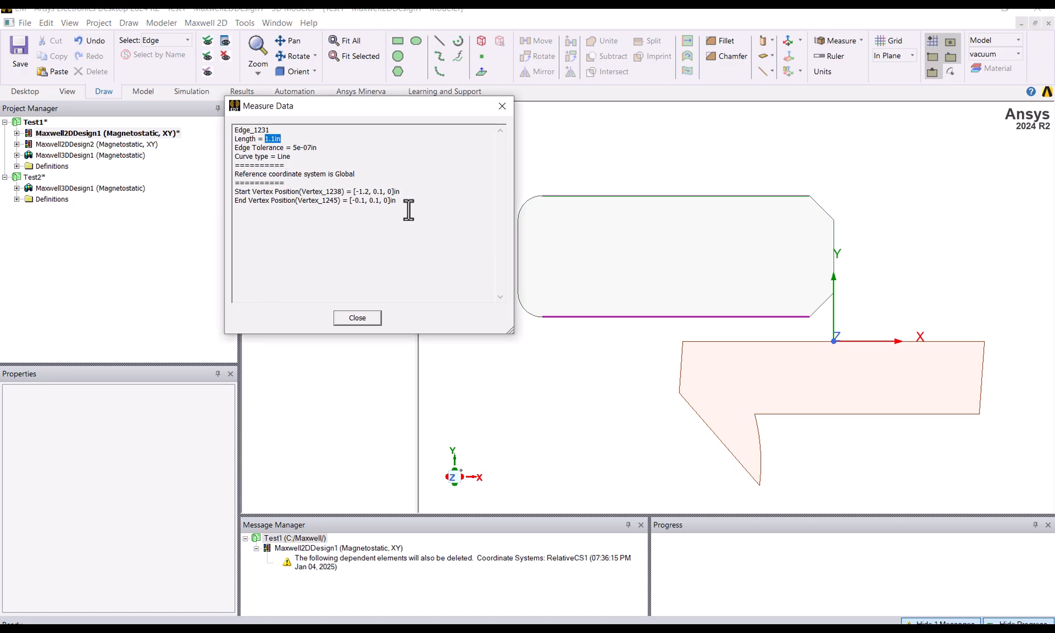
pyautogui.click(355, 319)
pyautogui.click(695, 170)
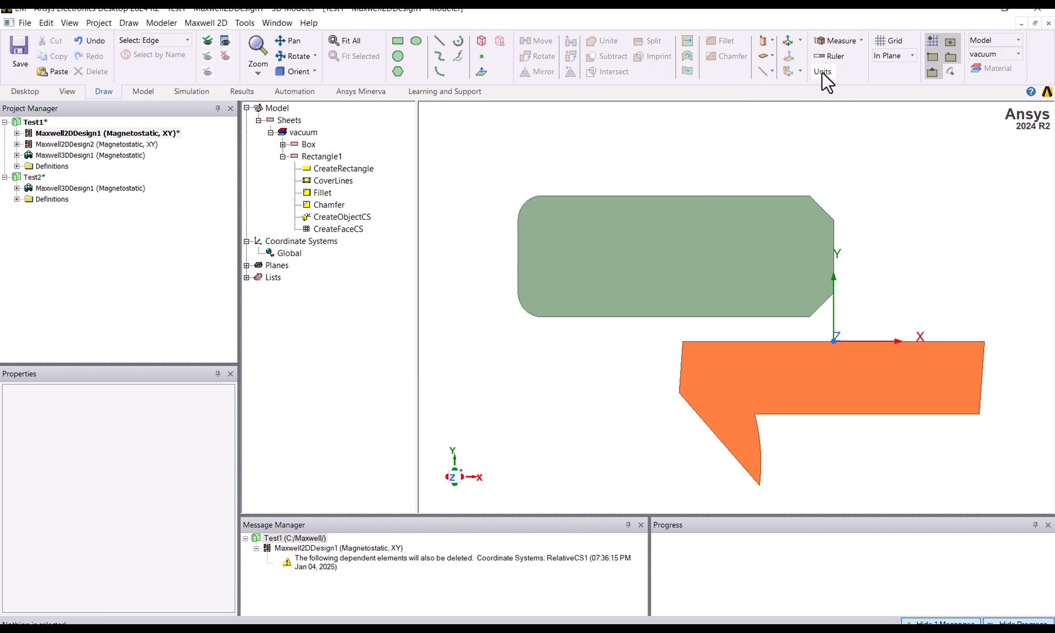
# Set the model units to mm without rescaling the geometry.
pyautogui.click(823, 71)
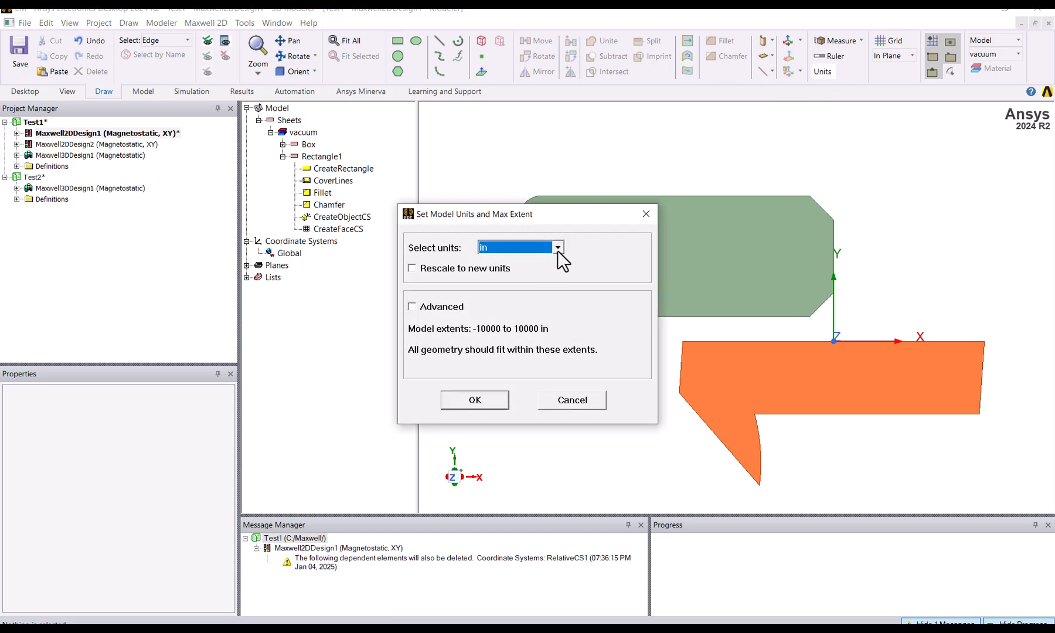
pyautogui.click(558, 248)
pyautogui.moveTo(560, 323)
pyautogui.mouseDown()
pyautogui.moveTo(566, 308)
pyautogui.moveTo(554, 300)
pyautogui.mouseUp()
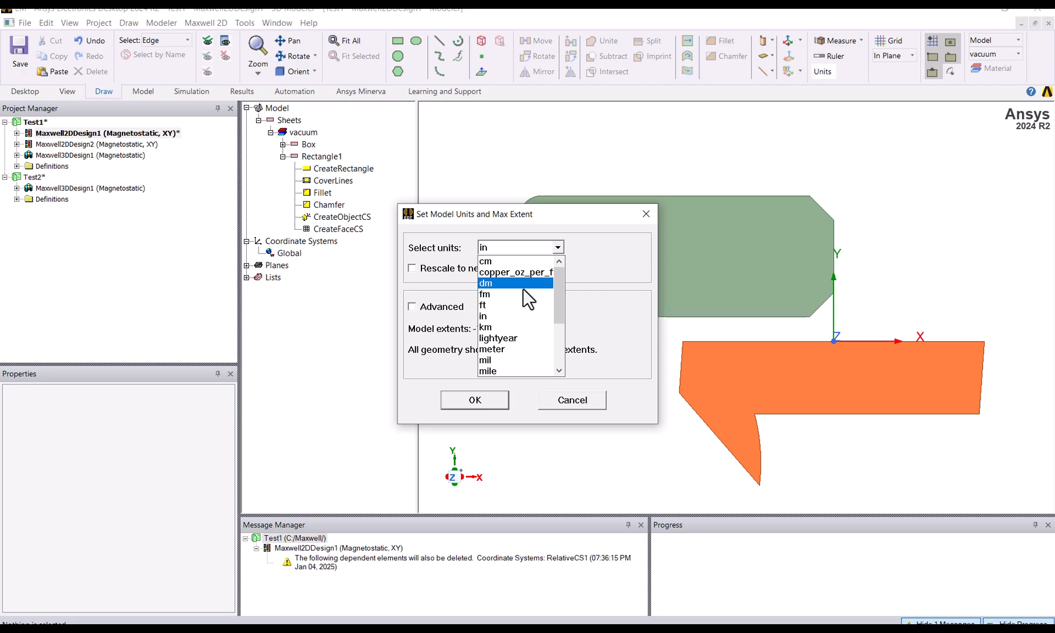
pyautogui.scroll(-2, 526, 311)
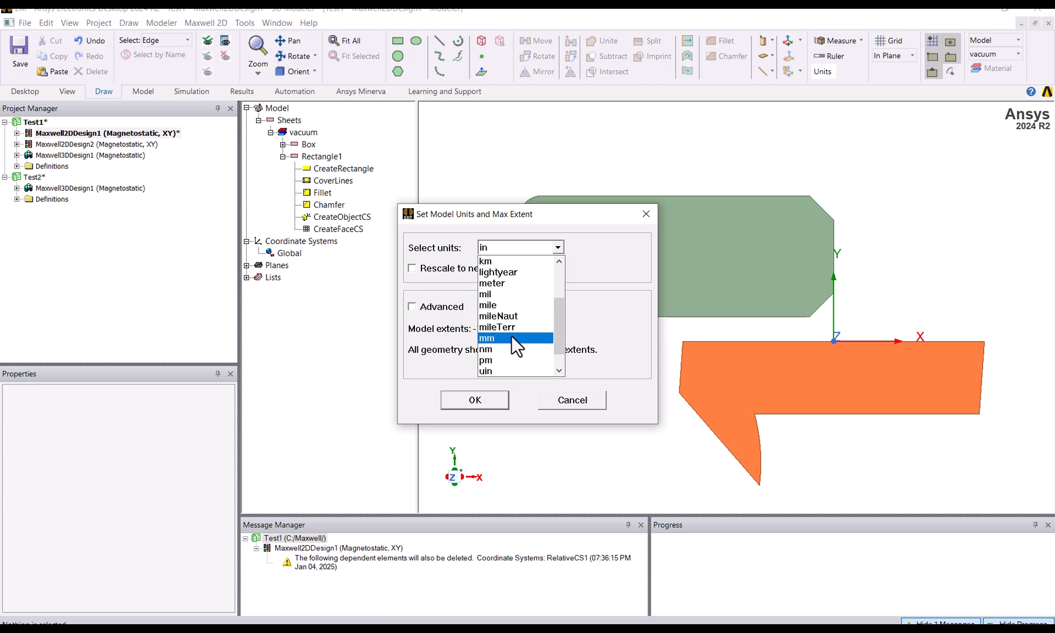
pyautogui.click(513, 337)
pyautogui.click(475, 400)
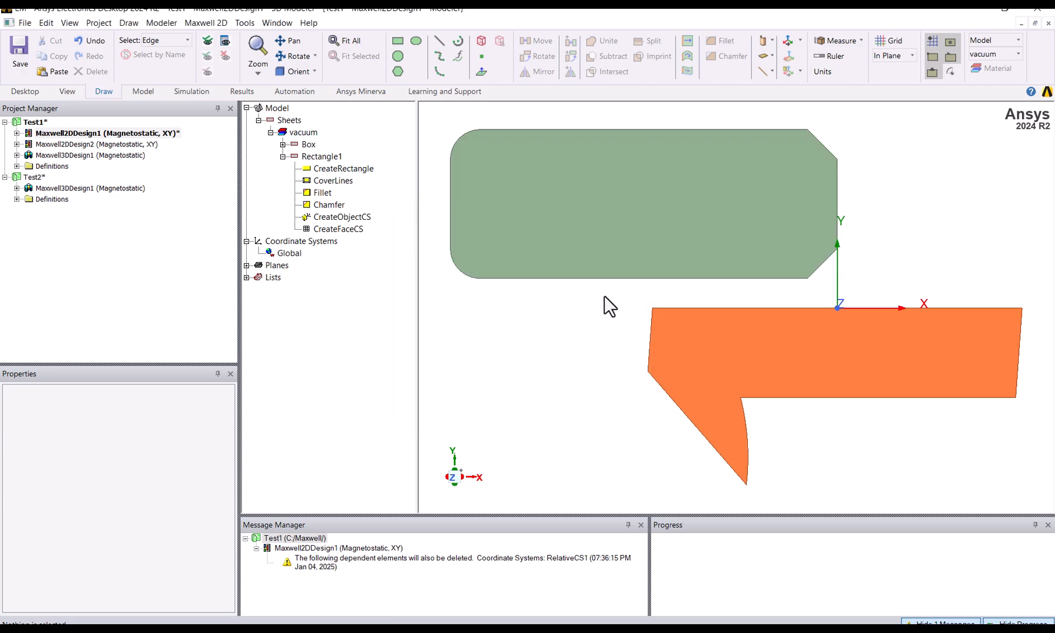
# Measure Rectangle1's lower straight edge again in the converted units and clear the selection.
pyautogui.click(648, 278)
pyautogui.click(851, 46)
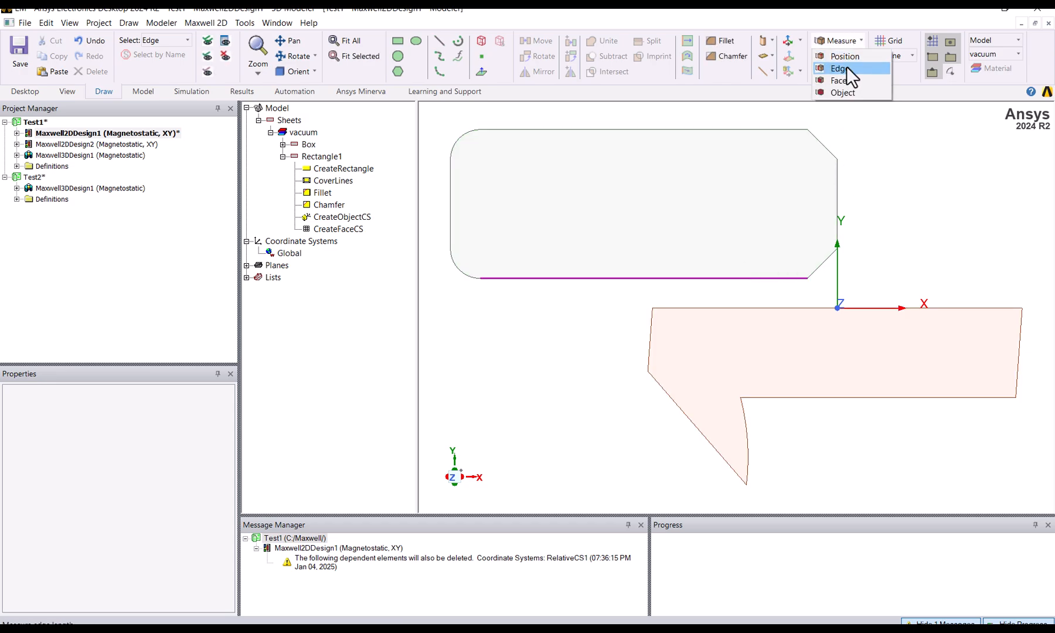
pyautogui.click(843, 69)
pyautogui.moveTo(235, 129); pyautogui.dragTo(294, 139)
pyautogui.click(386, 202)
pyautogui.click(502, 105)
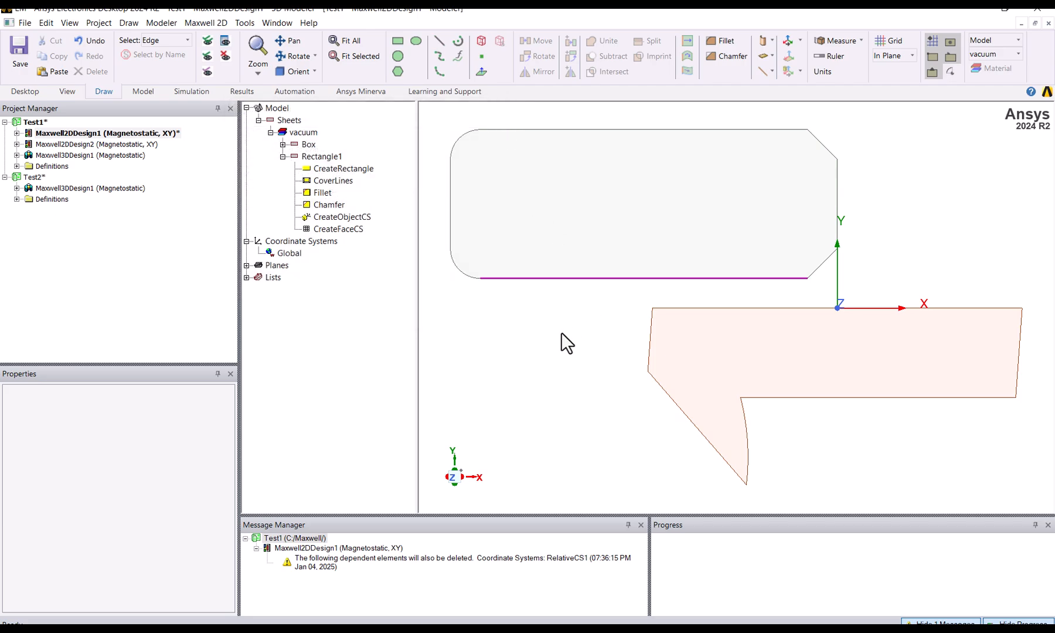
pyautogui.click(562, 332)
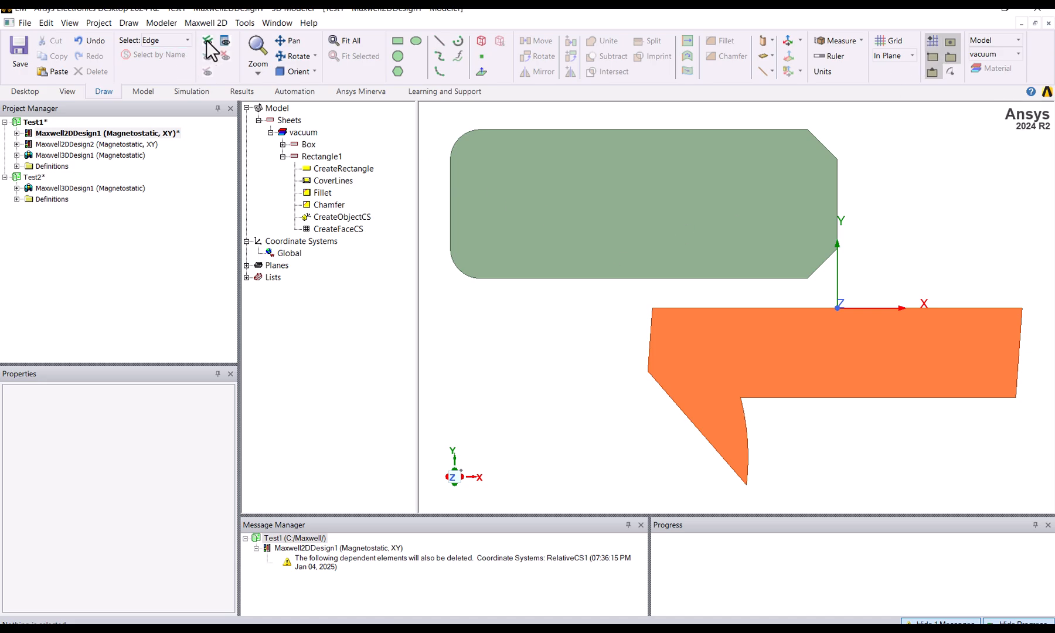
# Turn the grid back on, place a point at Rectangle1's face center, and check it in the model tree.
pyautogui.click(886, 39)
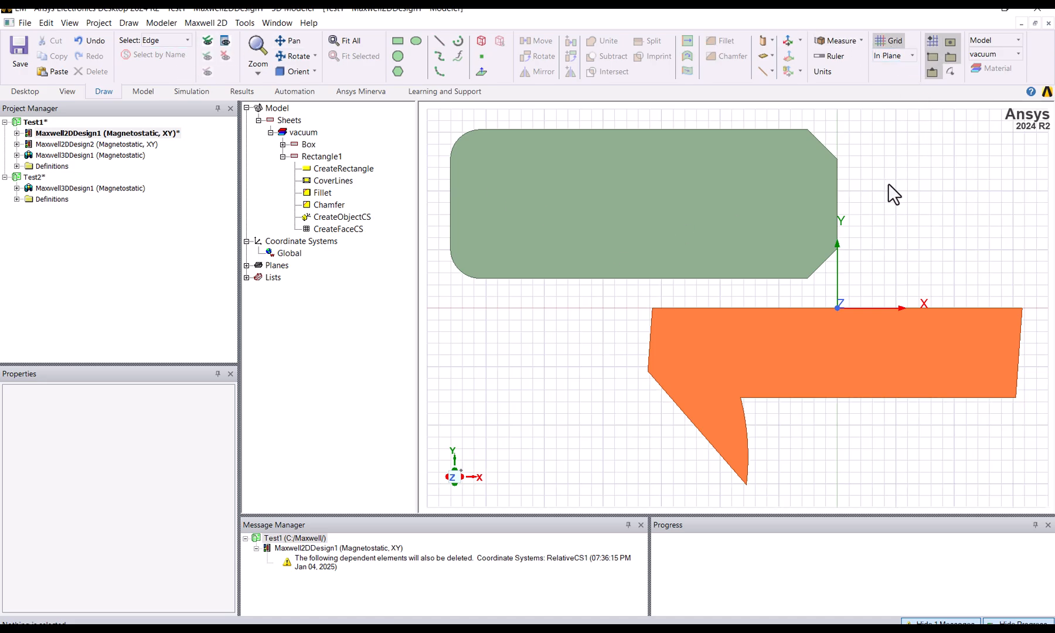
pyautogui.click(481, 56)
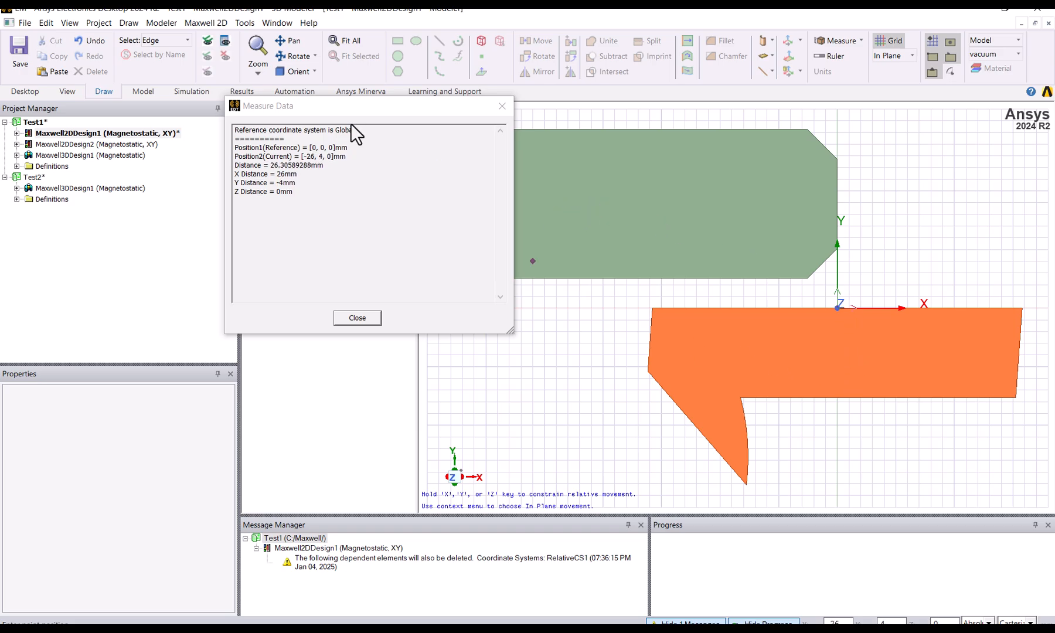
pyautogui.moveTo(360, 111); pyautogui.dragTo(248, 192)
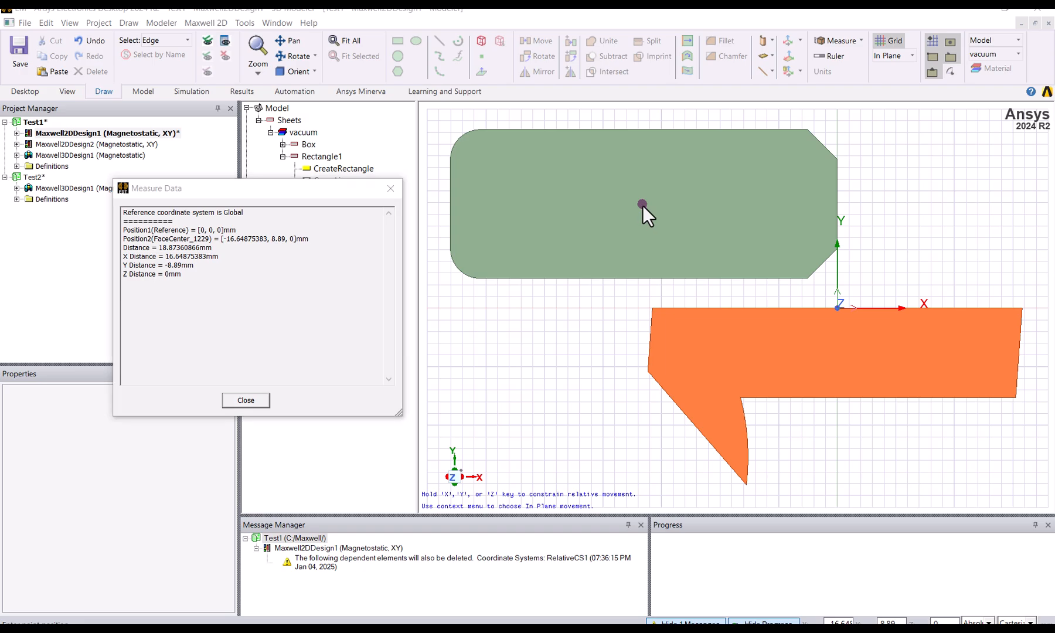
pyautogui.press('Escape')
pyautogui.click(247, 278)
pyautogui.click(282, 289)
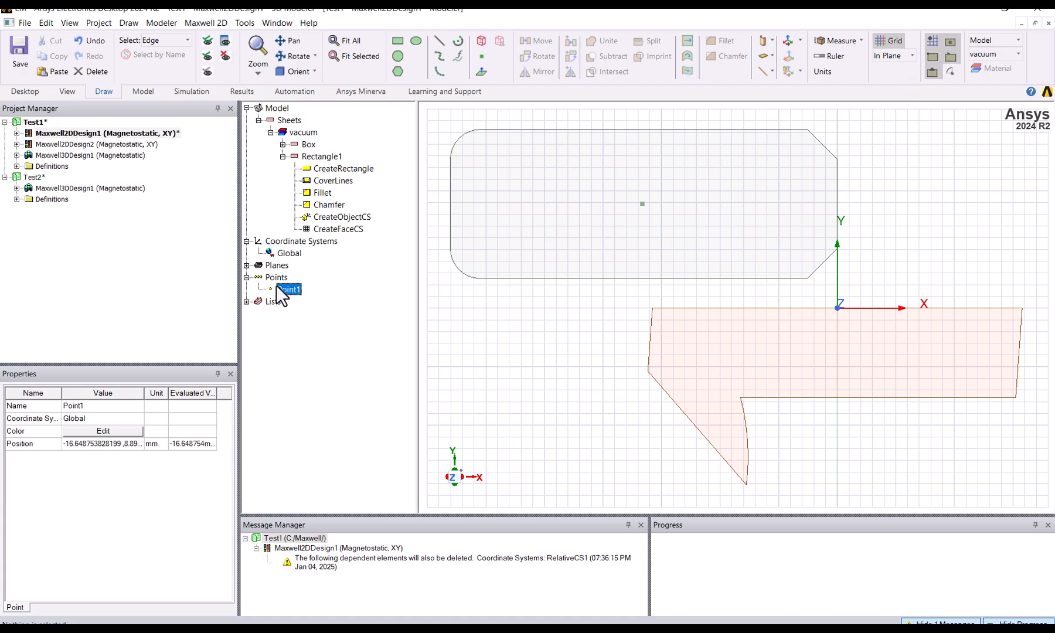
pyautogui.click(906, 227)
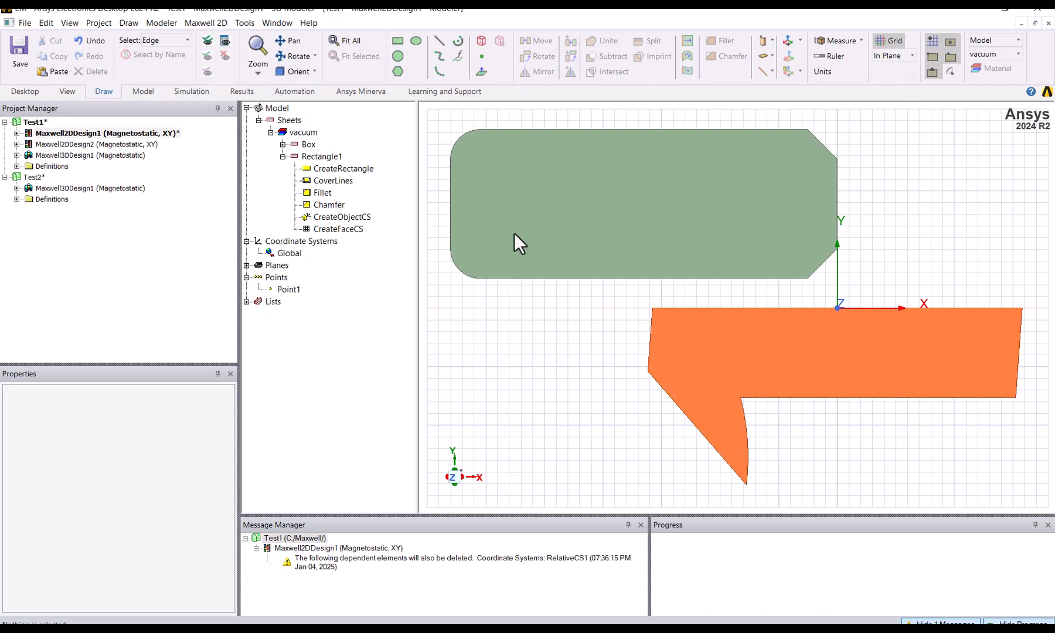
# Switch to object selection and hide the Box sheet in the active view.
pyautogui.click(282, 156)
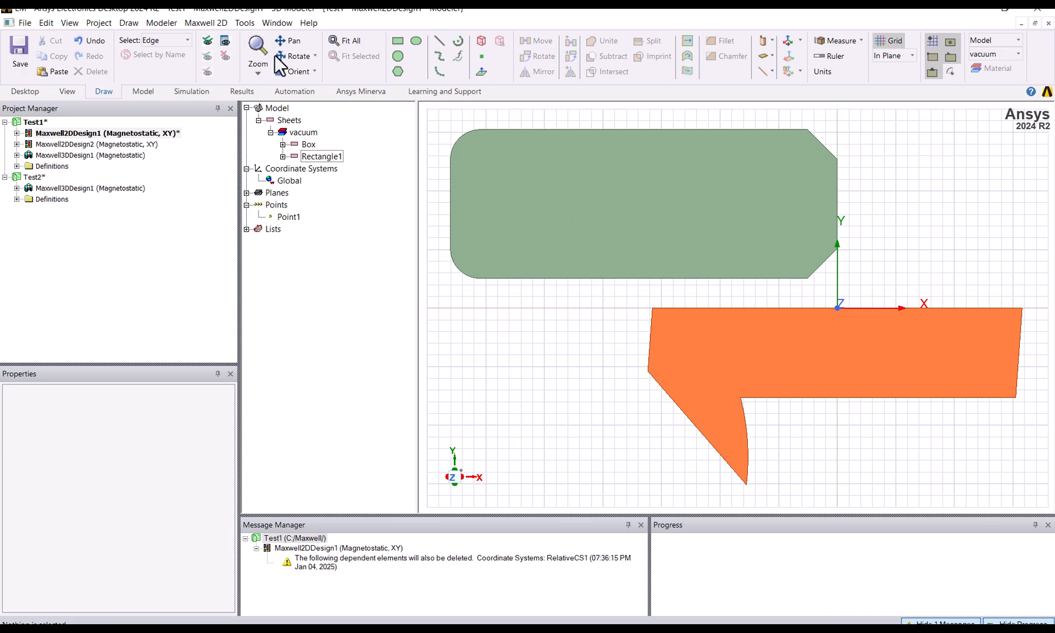
pyautogui.click(538, 374)
pyautogui.click(302, 143)
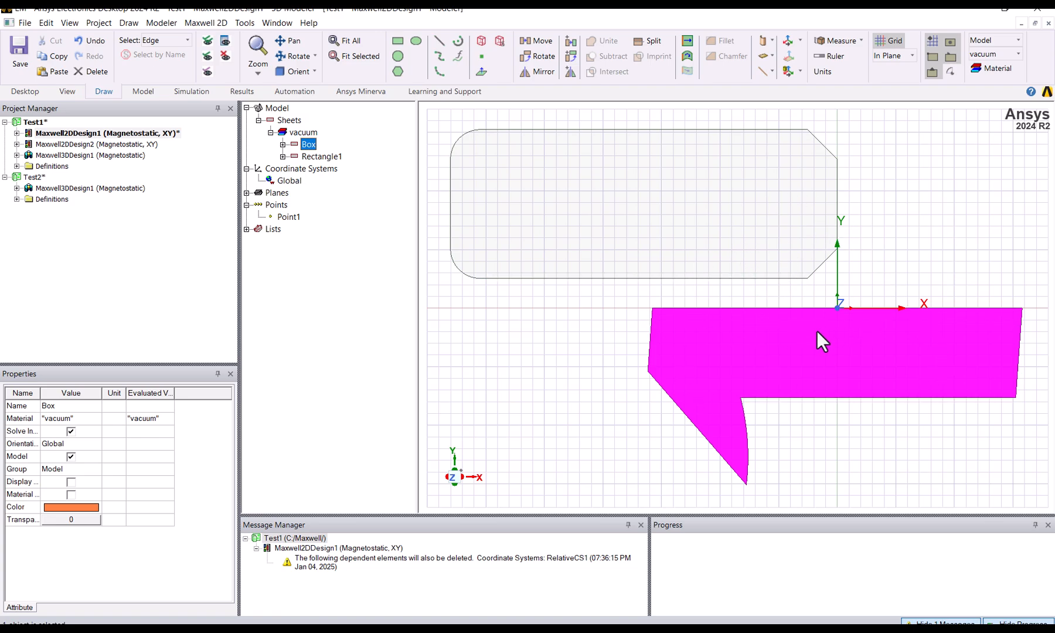
pyautogui.click(589, 356)
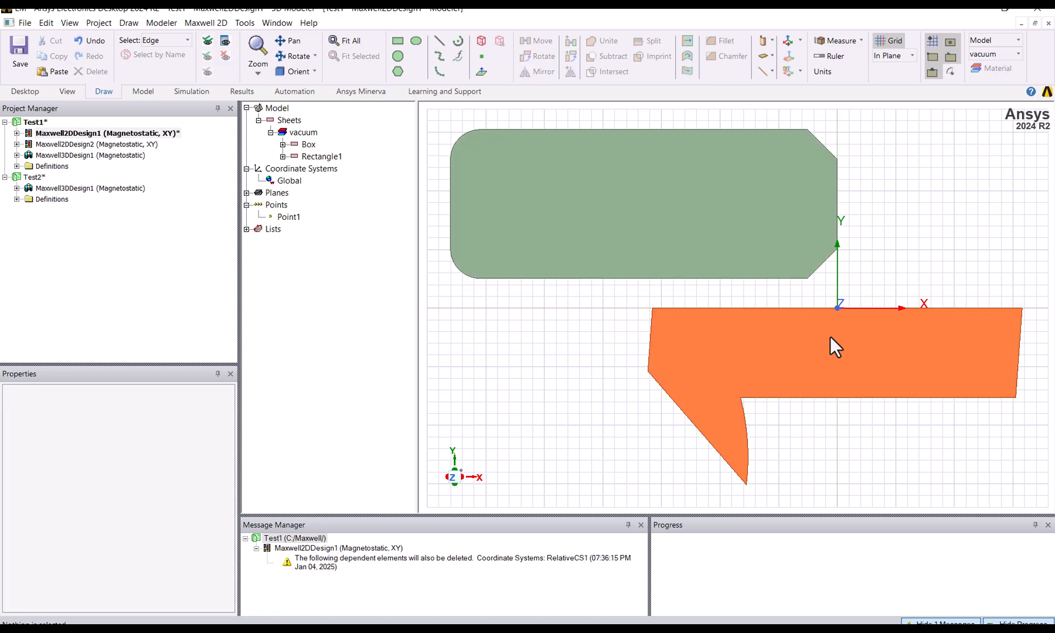
pyautogui.press('o')
pyautogui.click(773, 346)
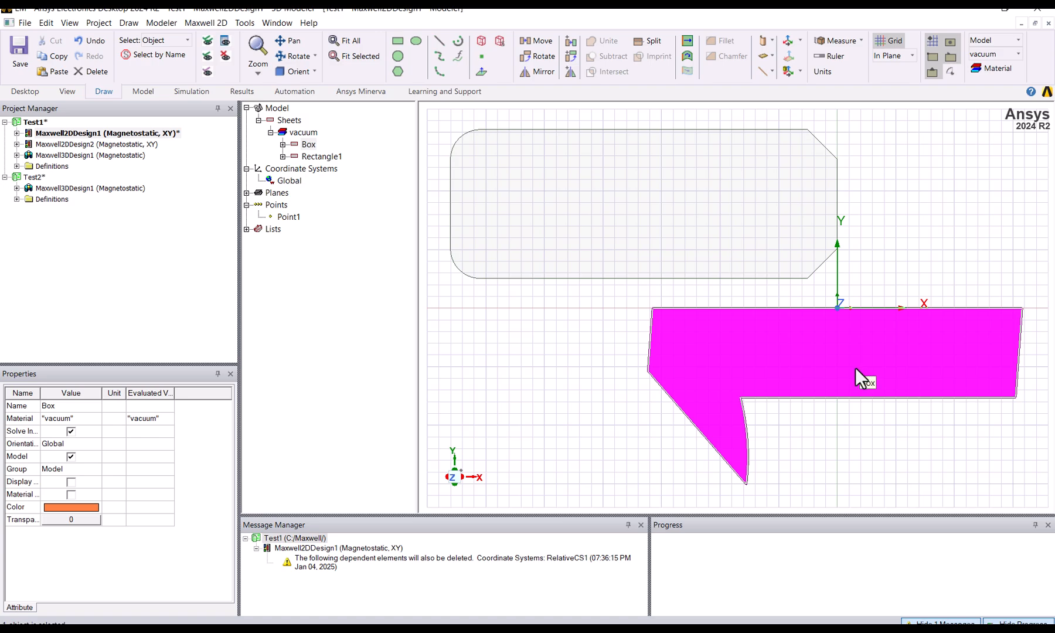
pyautogui.click(225, 54)
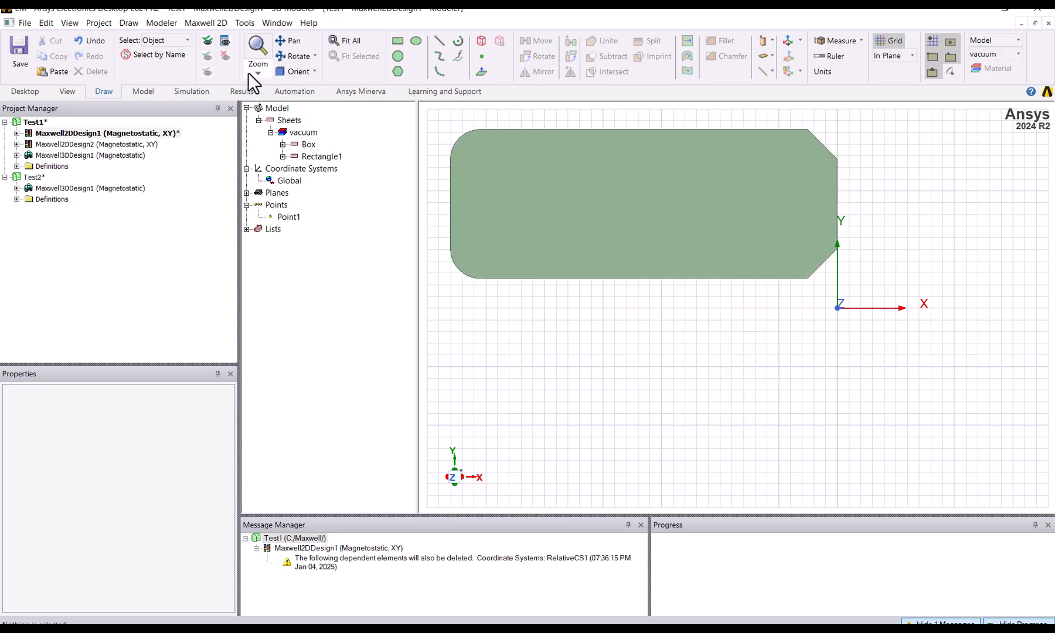
# Select the hidden Box sheet in the model tree and show it in the active view again.
pyautogui.click(307, 145)
pyautogui.click(589, 369)
pyautogui.click(600, 255)
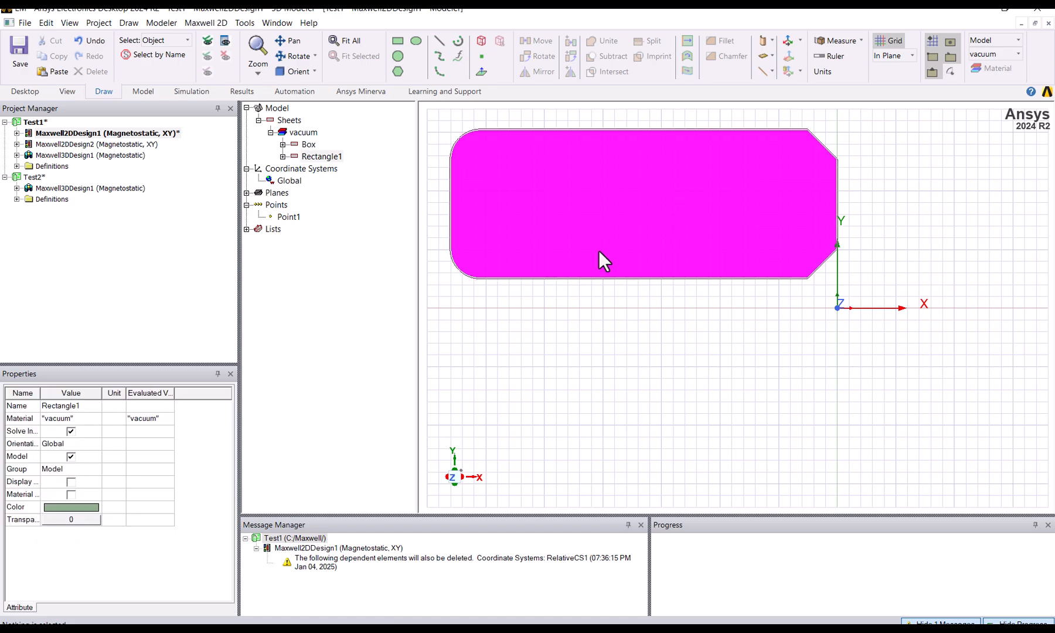
pyautogui.click(311, 155)
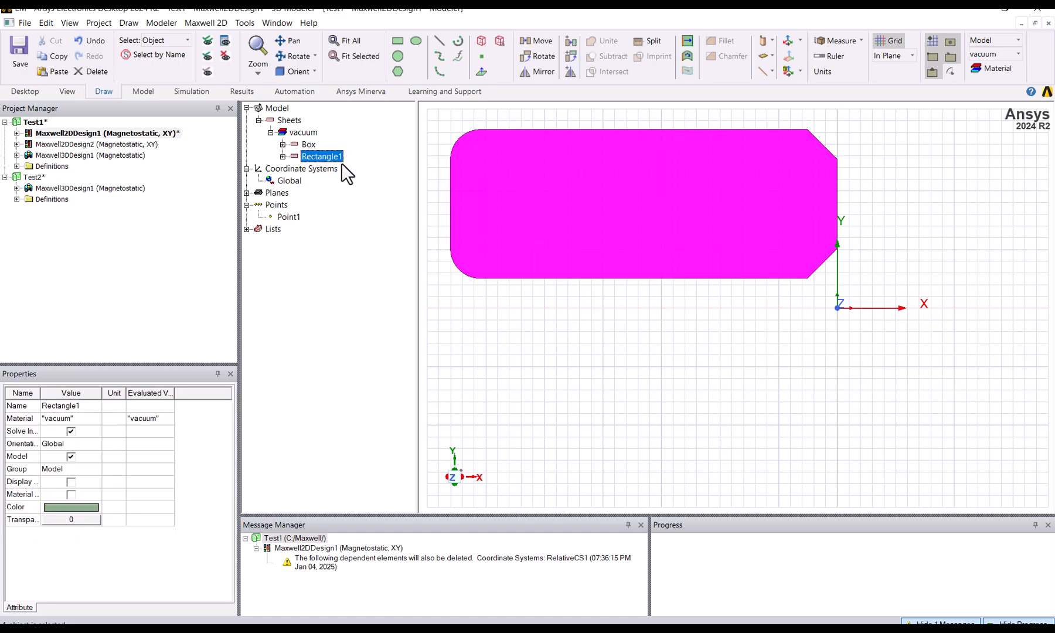
pyautogui.click(301, 145)
pyautogui.click(543, 364)
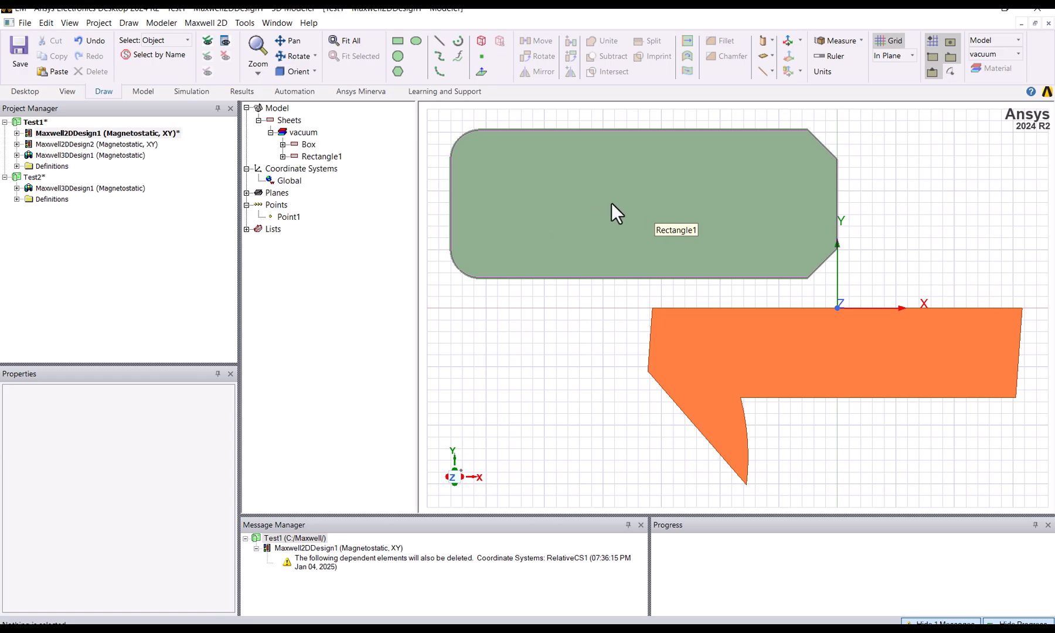
# Isolate Rectangle1 by hiding all unselected objects, and restore the visibility of all objects.
pyautogui.click(606, 229)
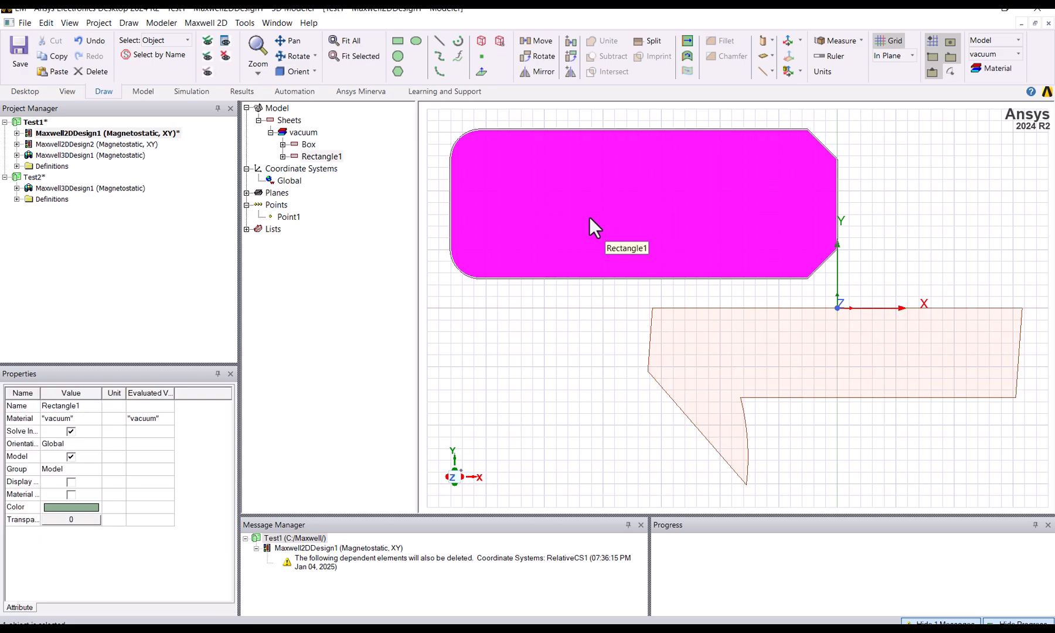
pyautogui.click(208, 73)
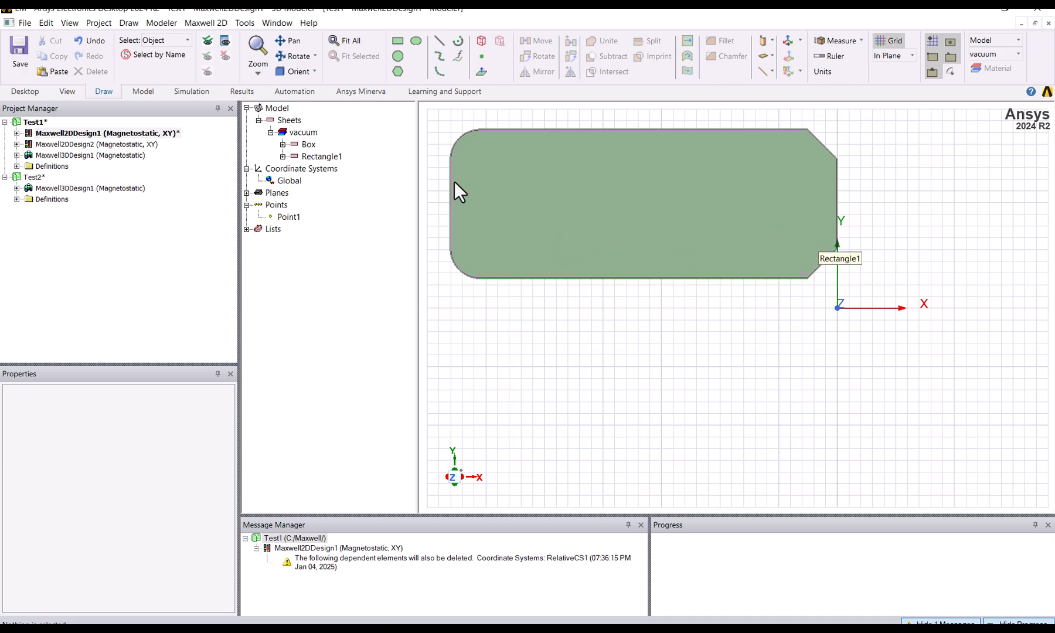
pyautogui.click(208, 42)
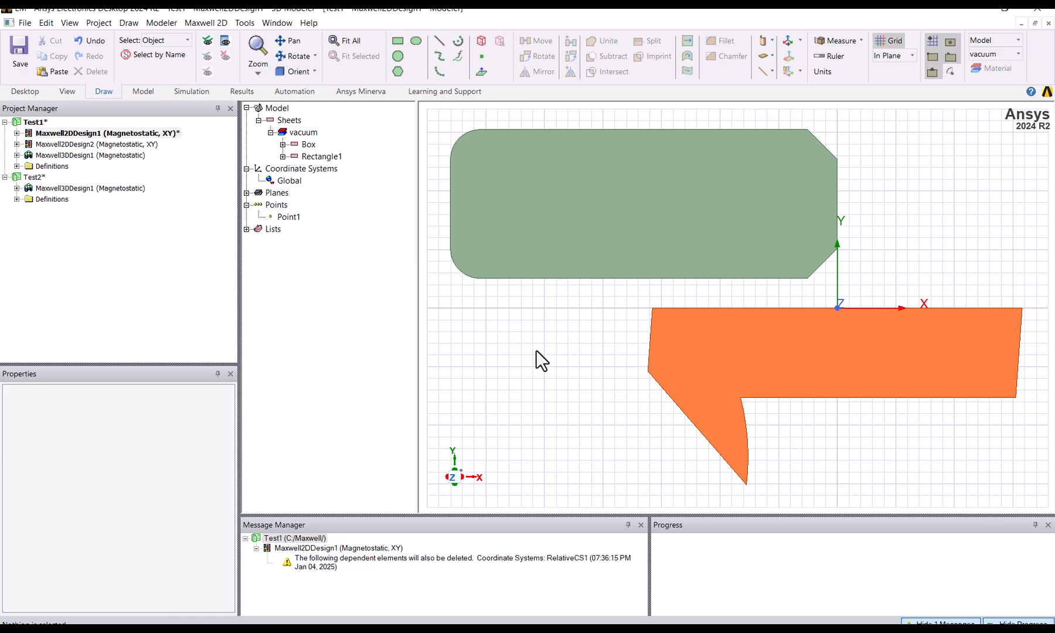